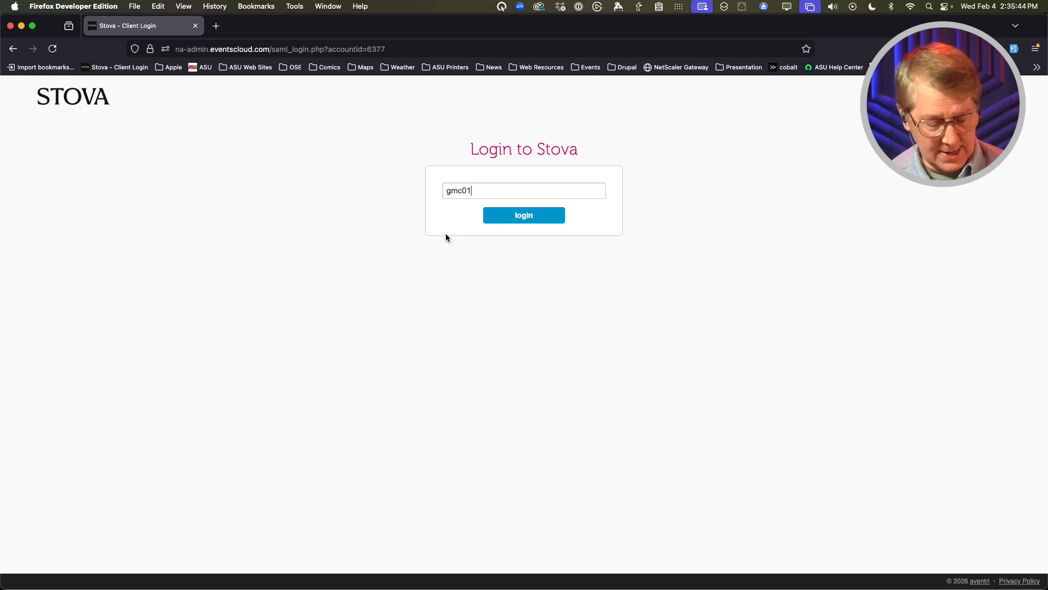
Finish the username and sign in to the Stova admin site through single sign-on
key("Tab")
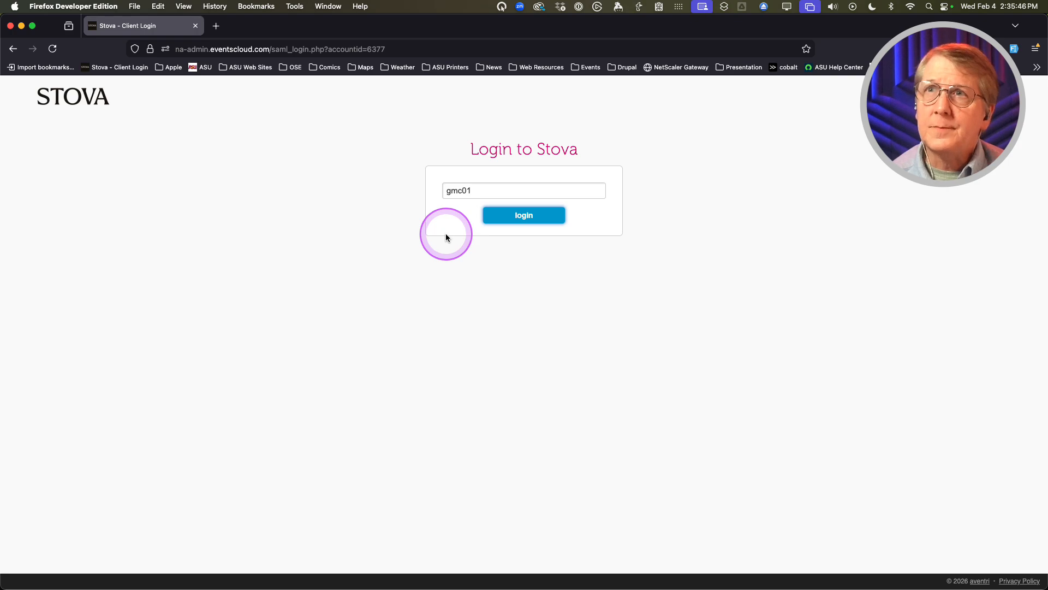
left_click(507, 218)
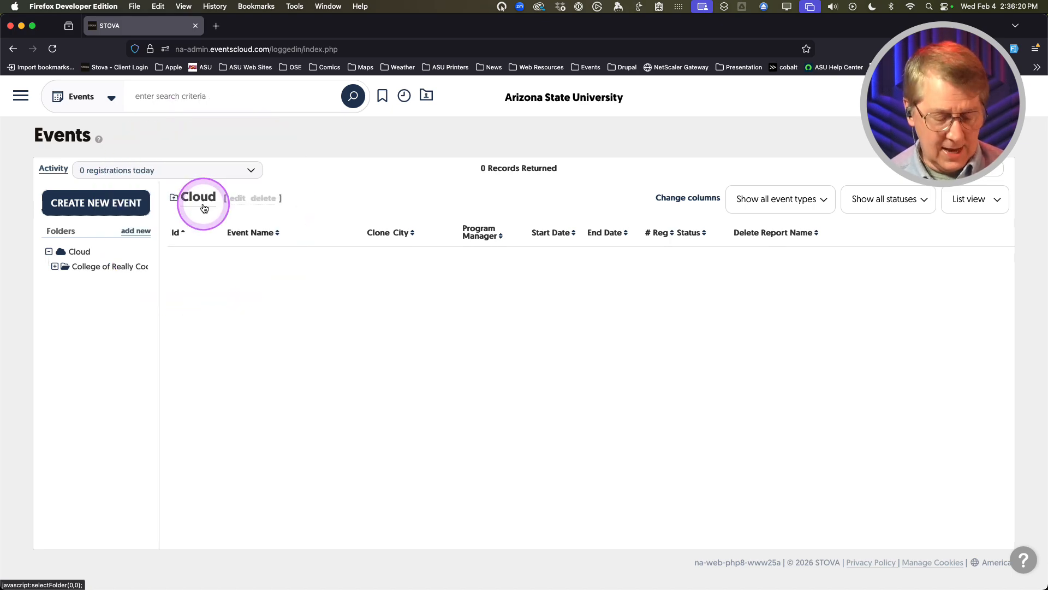
Open the College of Really Cool Ideas folder and check its event type and status filters
left_click(88, 269)
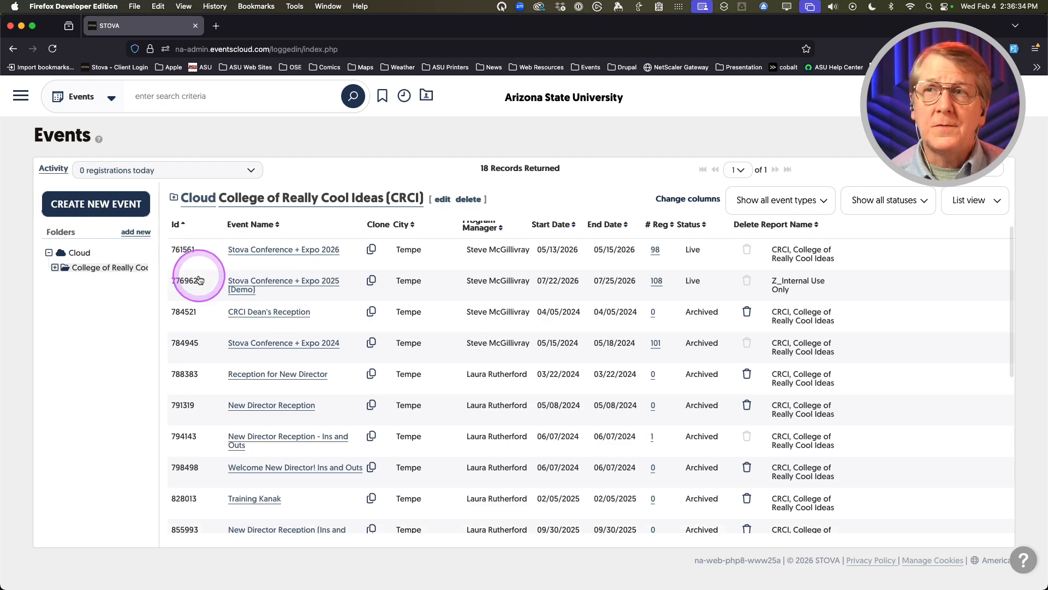
scroll(215, 269, "down", 5)
scroll(202, 275, "up", 5)
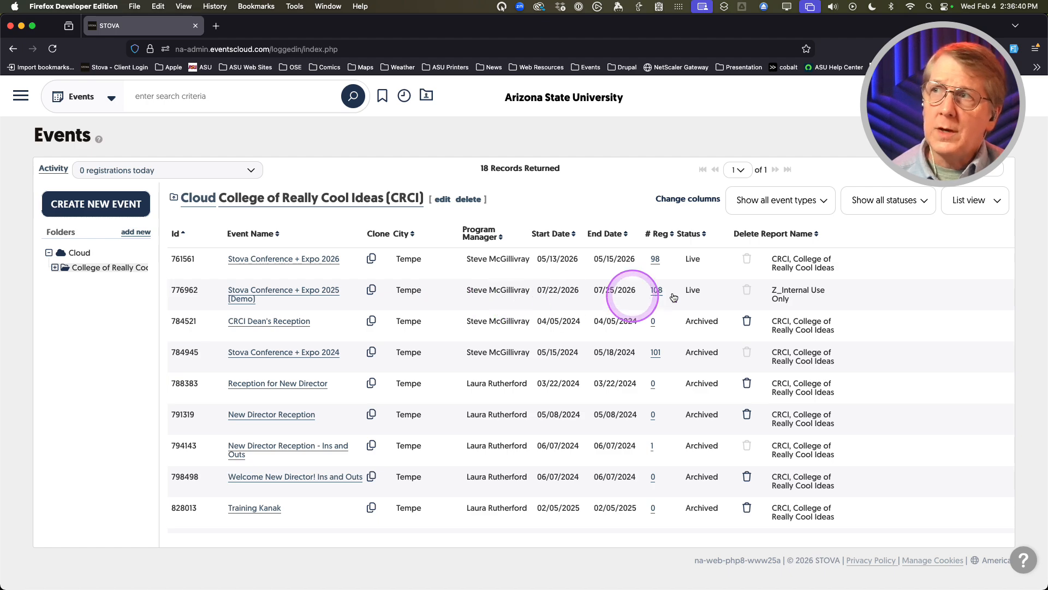
left_click(784, 202)
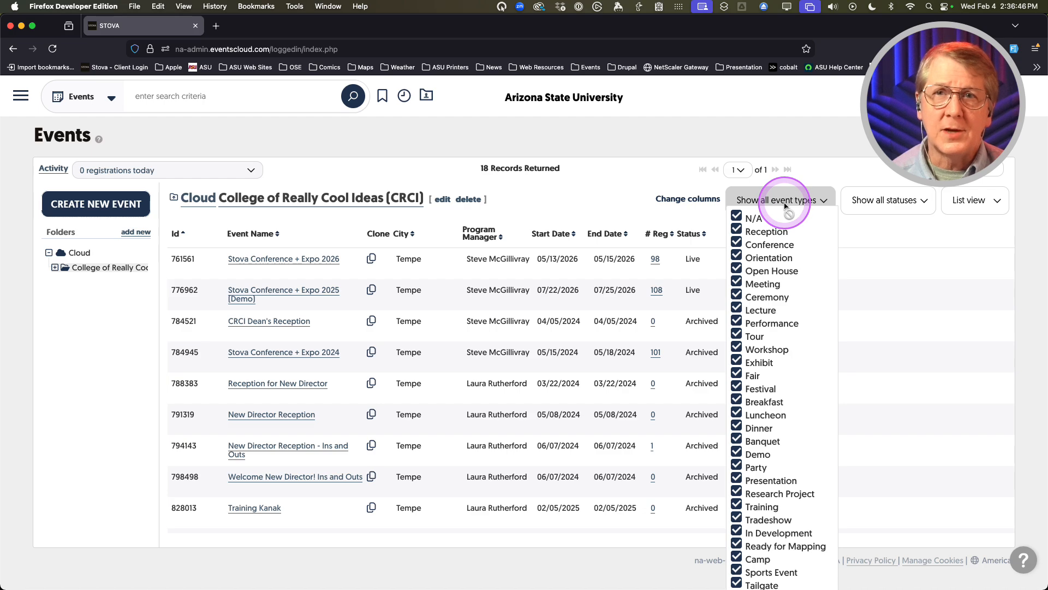
left_click(844, 173)
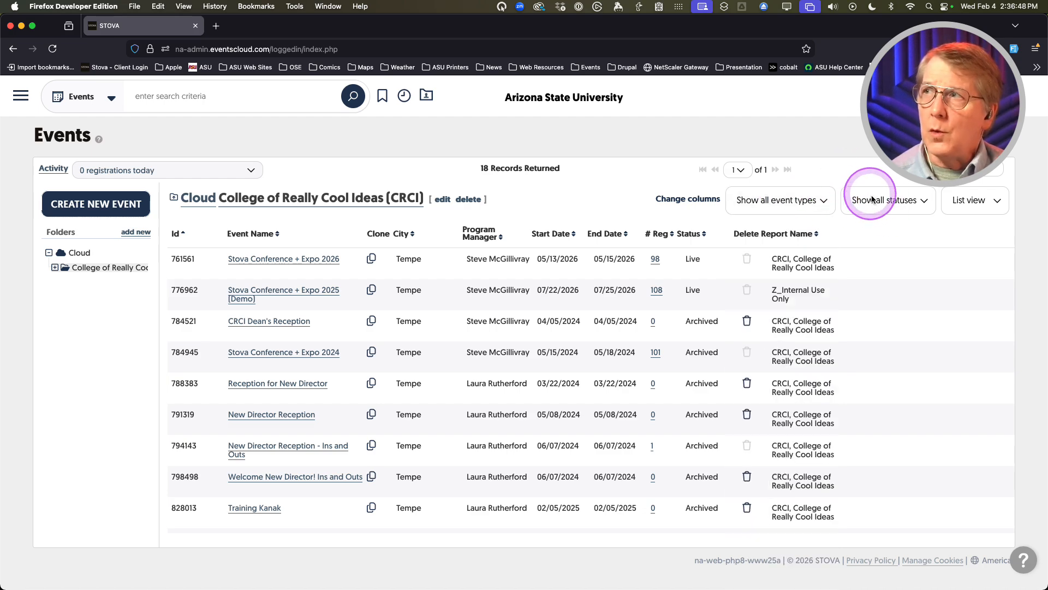
left_click(869, 195)
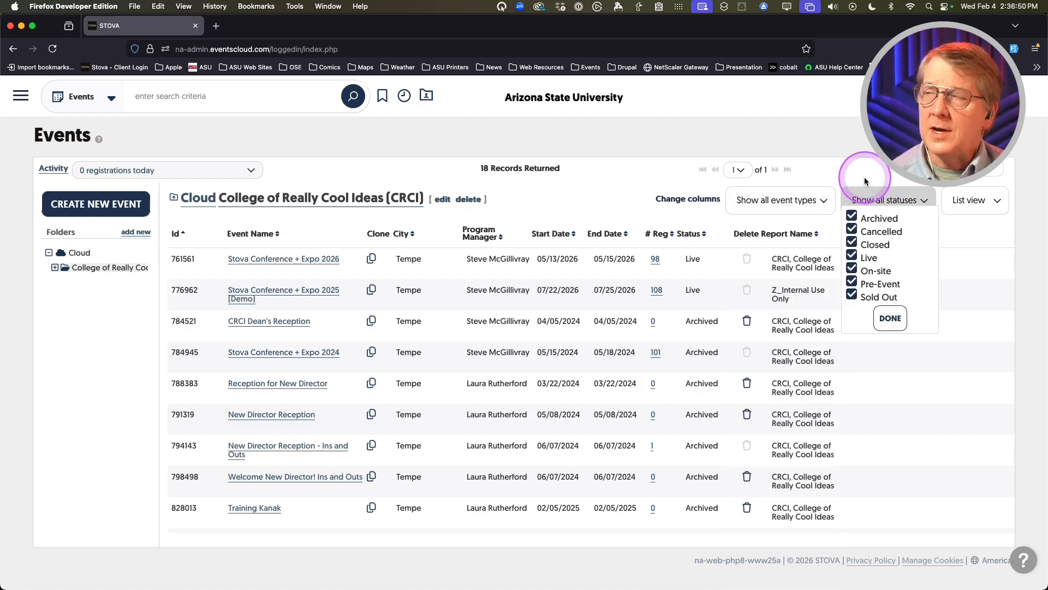
left_click(864, 177)
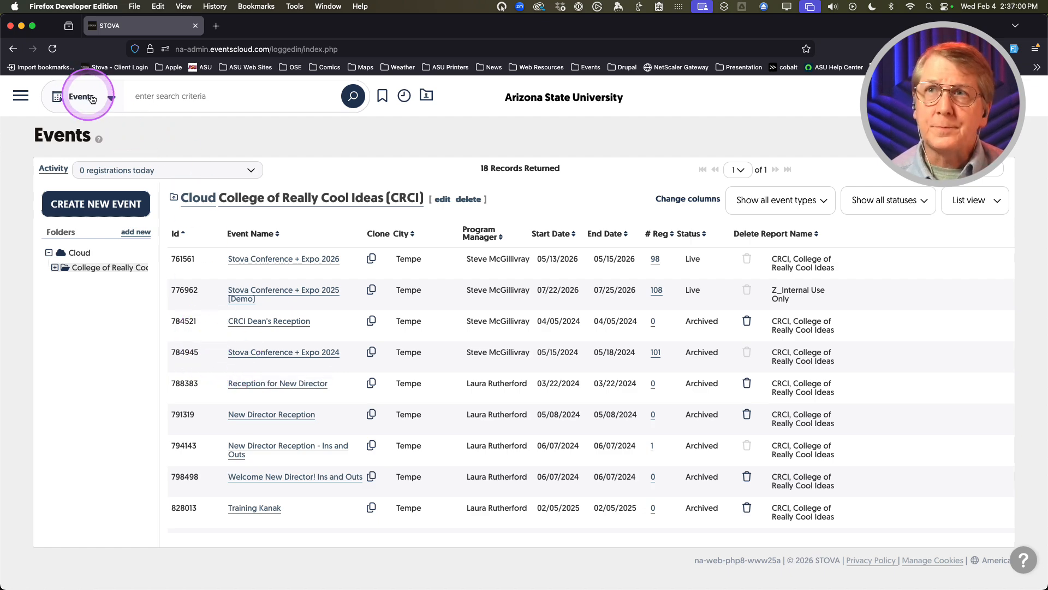
Expand College of Really Cool Ideas to reveal Demonstrations, Sample Folder, Sandbox and X_Archives
left_click(150, 98)
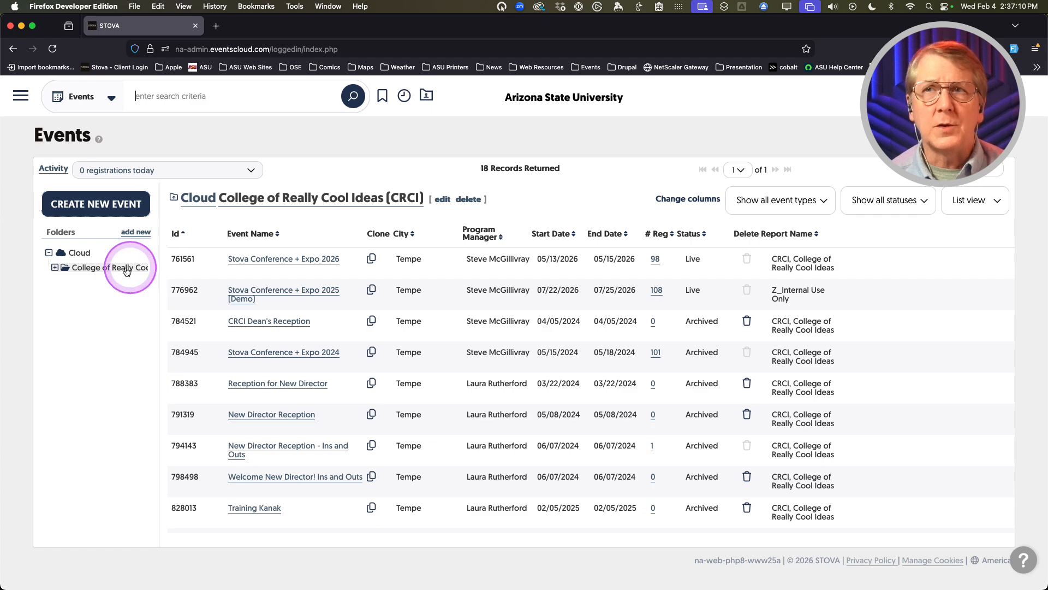
left_click(55, 268)
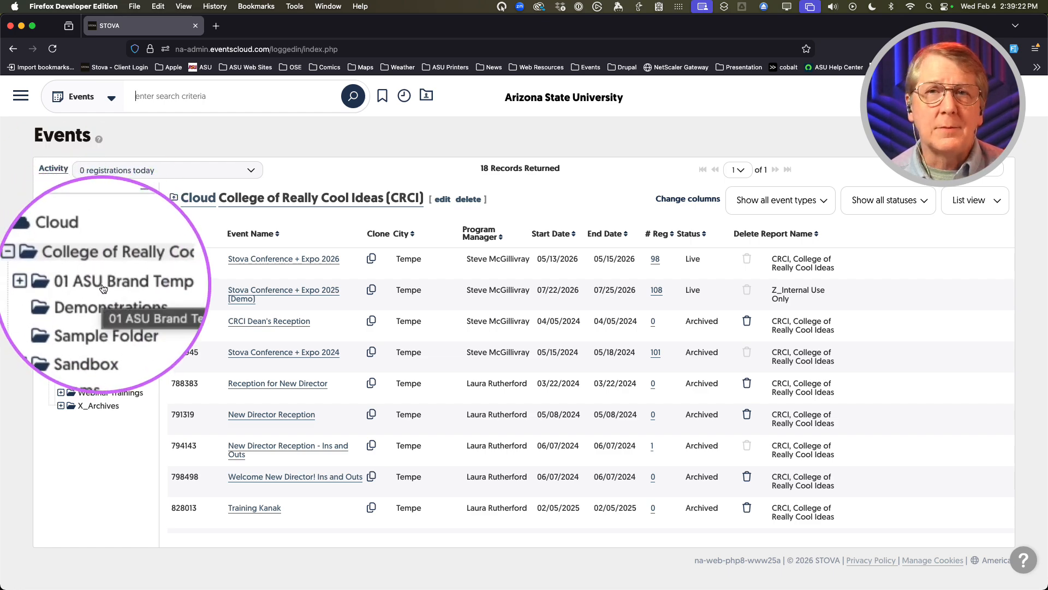
Show the 01 ASU Brand Templates folder, containing ASU Template - Basic Event v.4.3.4
left_click(102, 288)
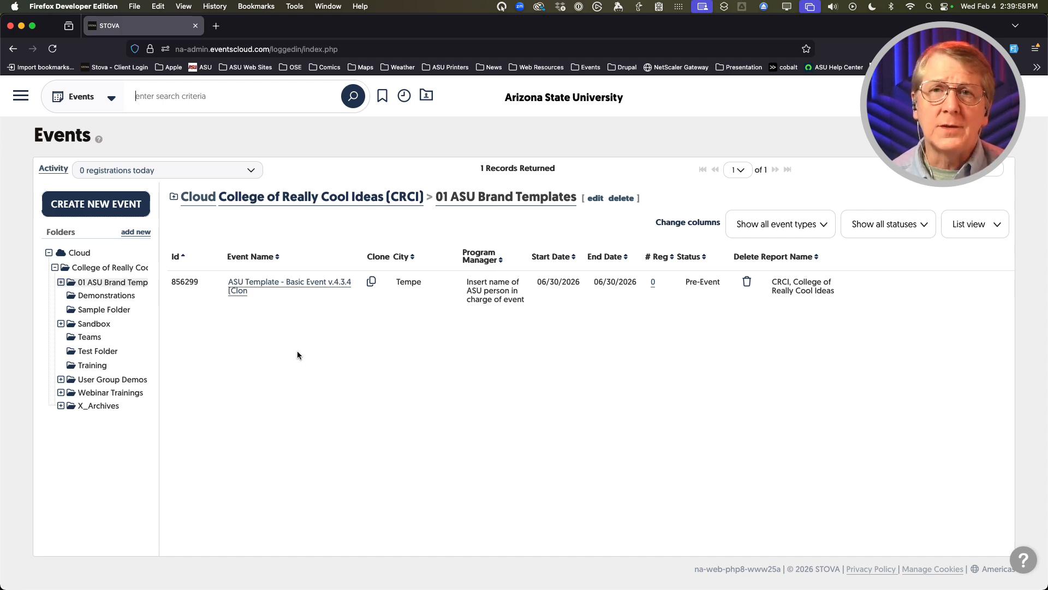
left_click(301, 355)
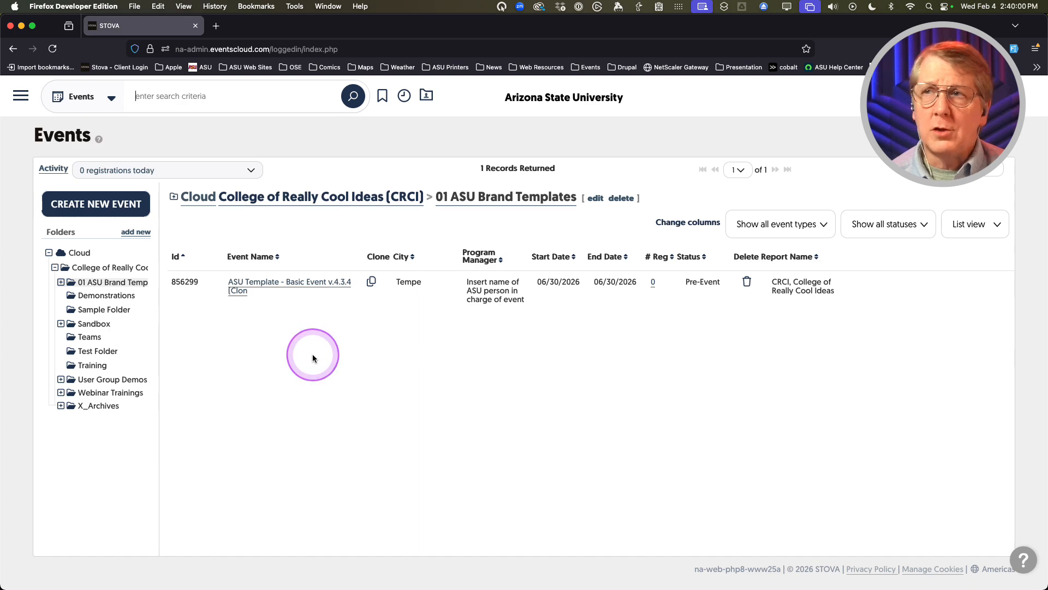
Clone ASU Template - Basic Event v.4.3.4 as 'Stova Conference + Expo 2025'
left_click(371, 283)
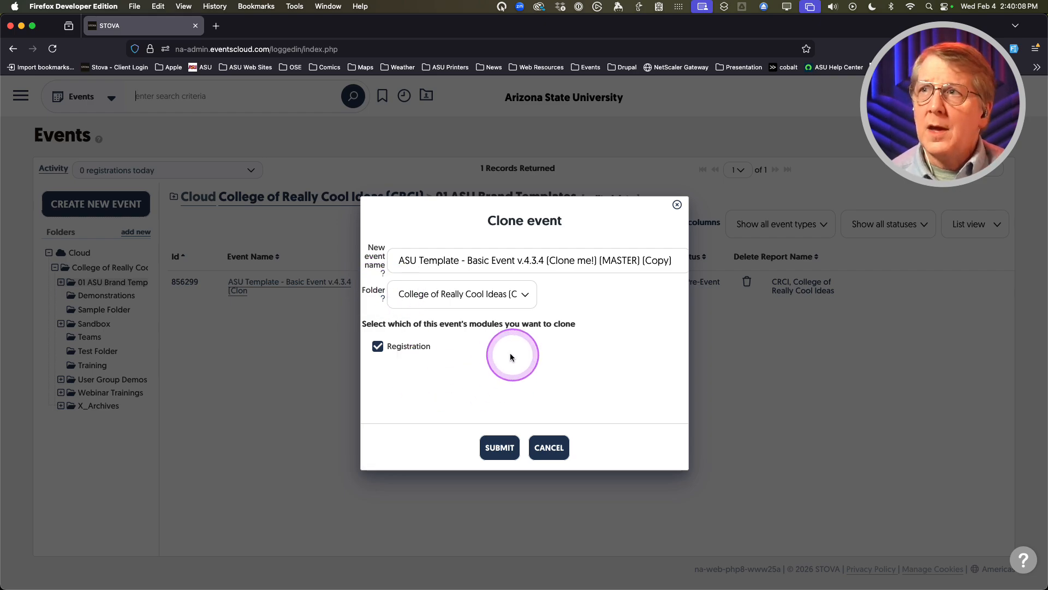
triple_click(501, 259)
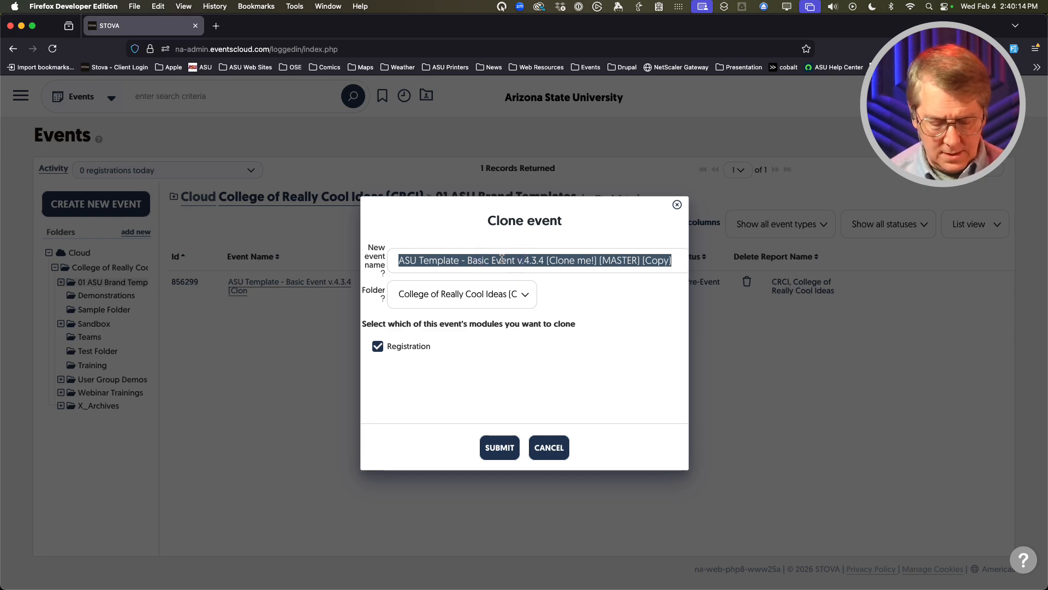
type("Stova Conf")
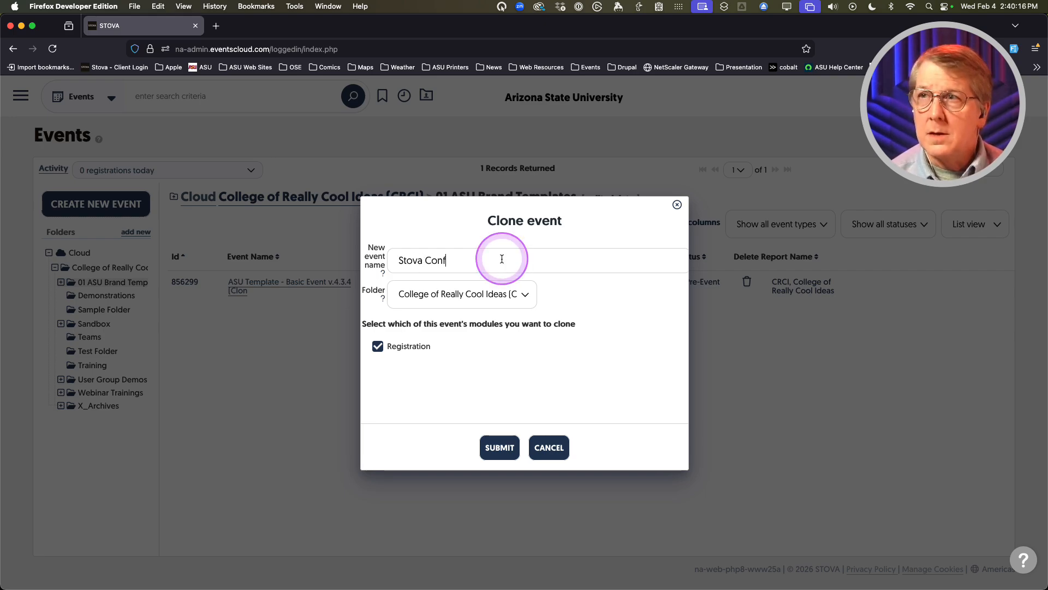
type("erence ")
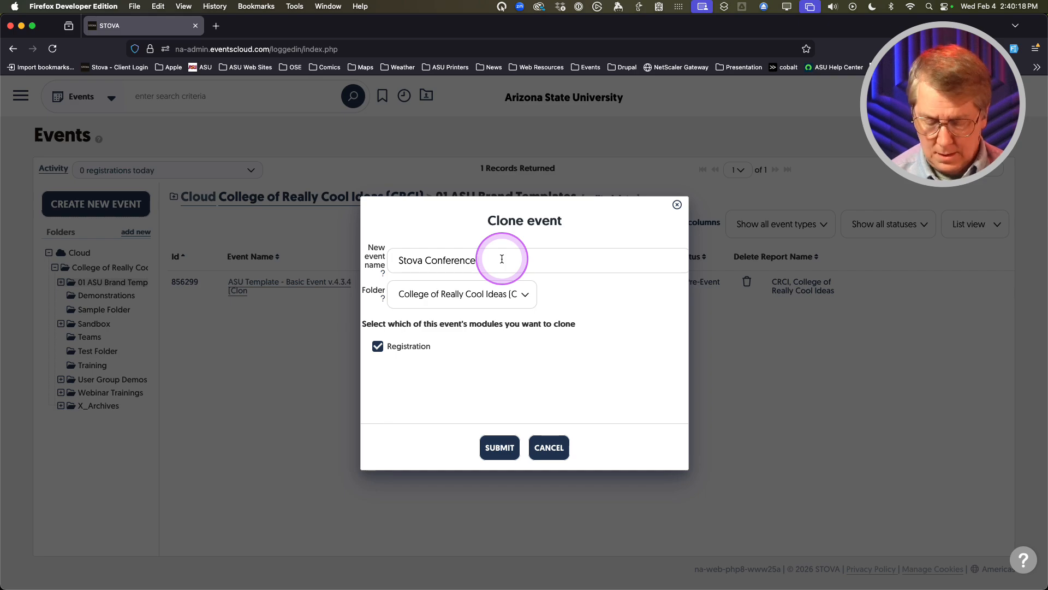
type("+ Expo")
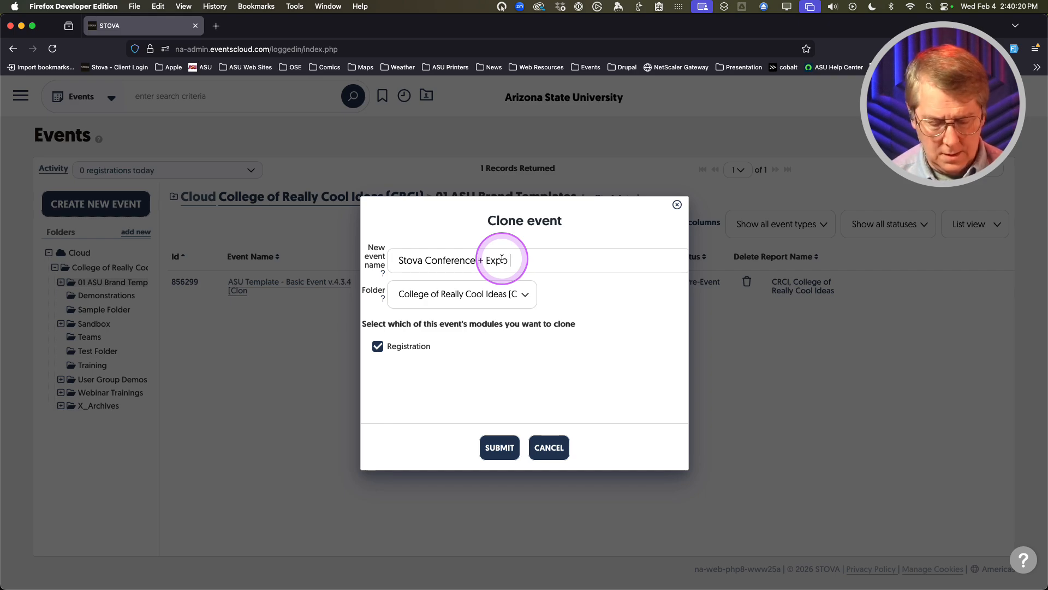
type(" 2025")
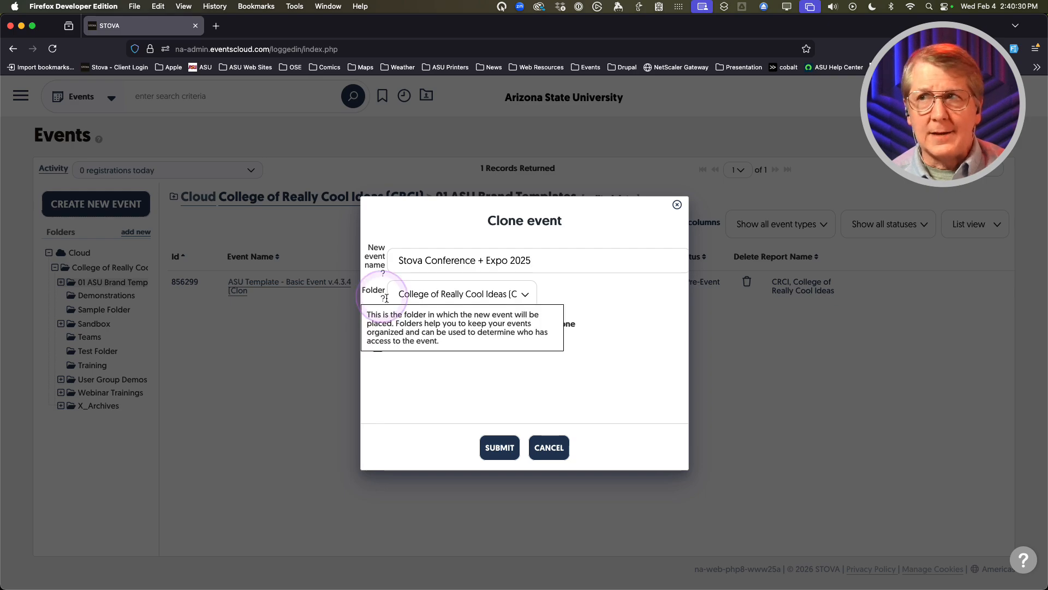
Set the clone's destination folder to College of Really Cool Ideas (CRCI)
left_click(469, 294)
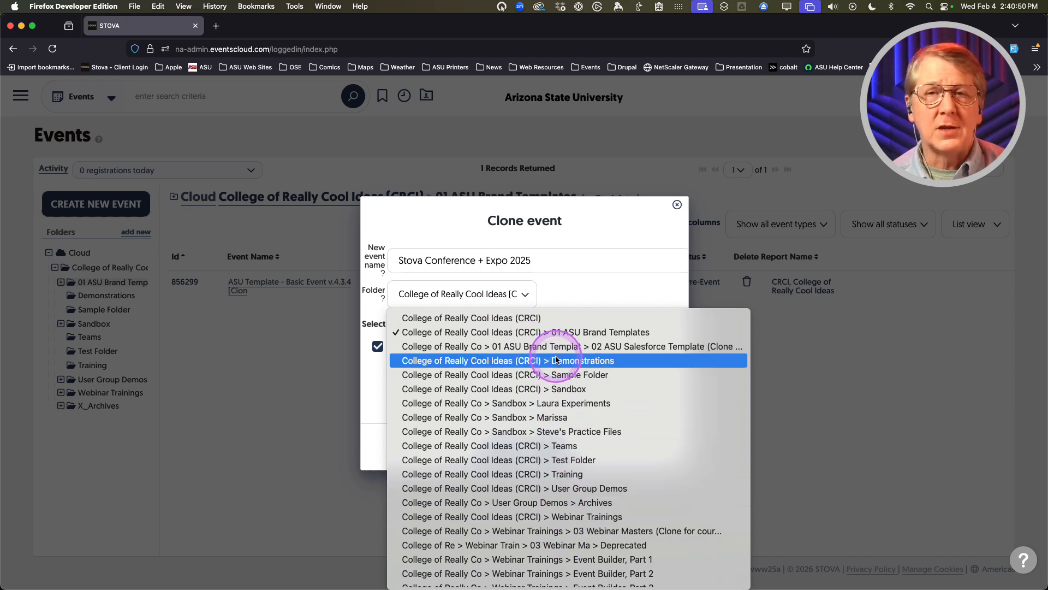
left_click(501, 319)
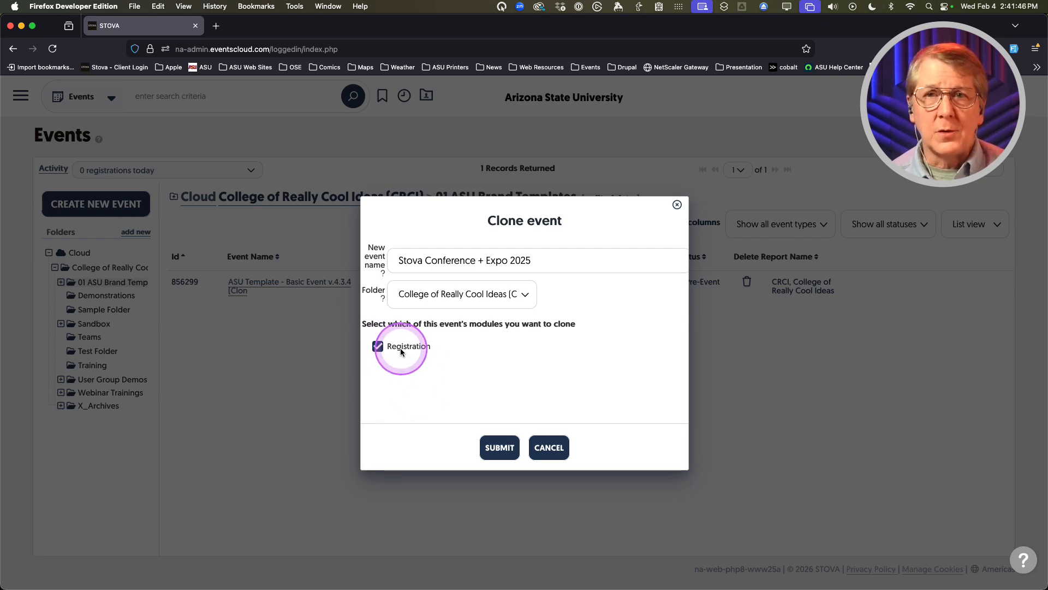
Create the cloned Stova Conference + Expo 2025 event with Registration included
left_click(499, 447)
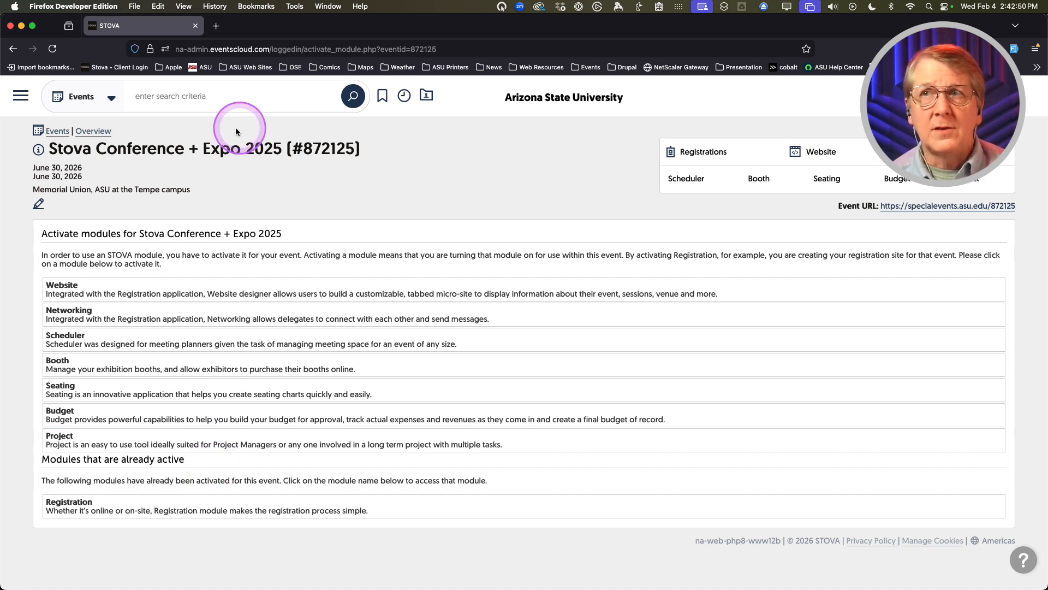
Open the event Overview and review the Folder list, keeping College of Really Cool Ideas (CRCI)
left_click(100, 136)
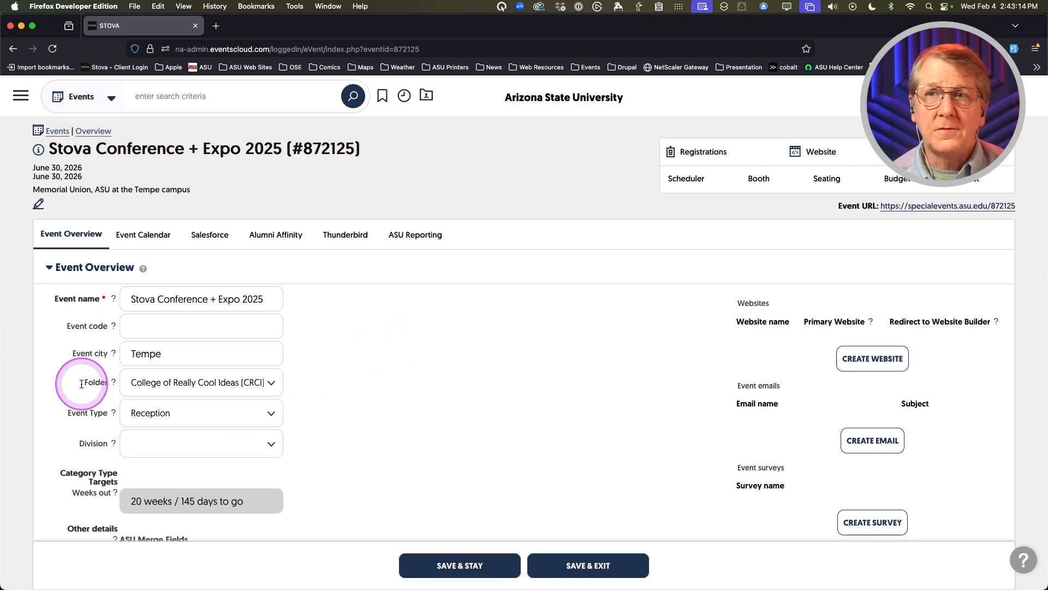
left_click(236, 384)
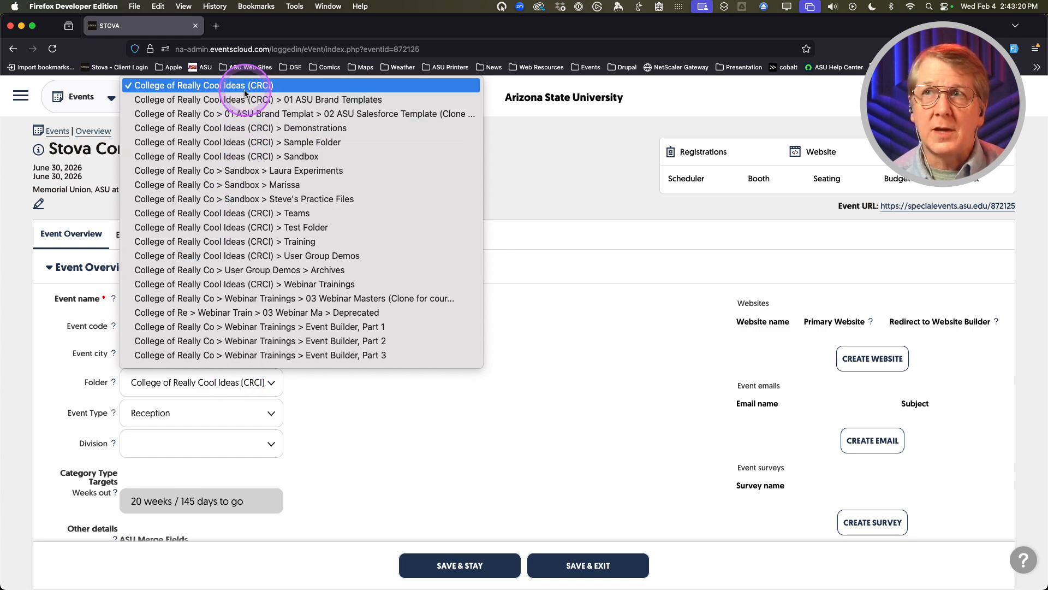
left_click(379, 418)
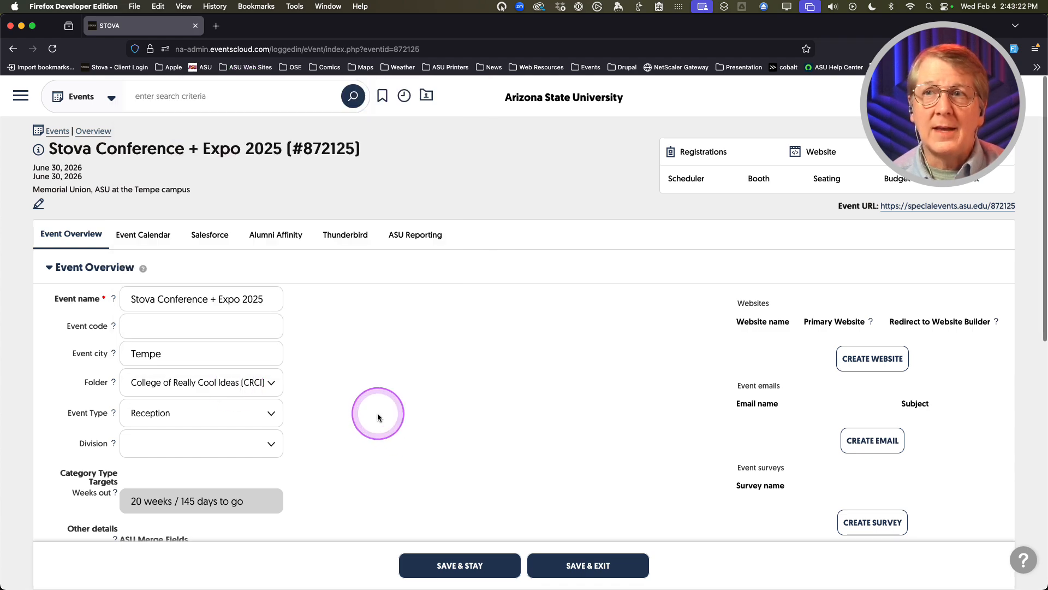
left_click(191, 384)
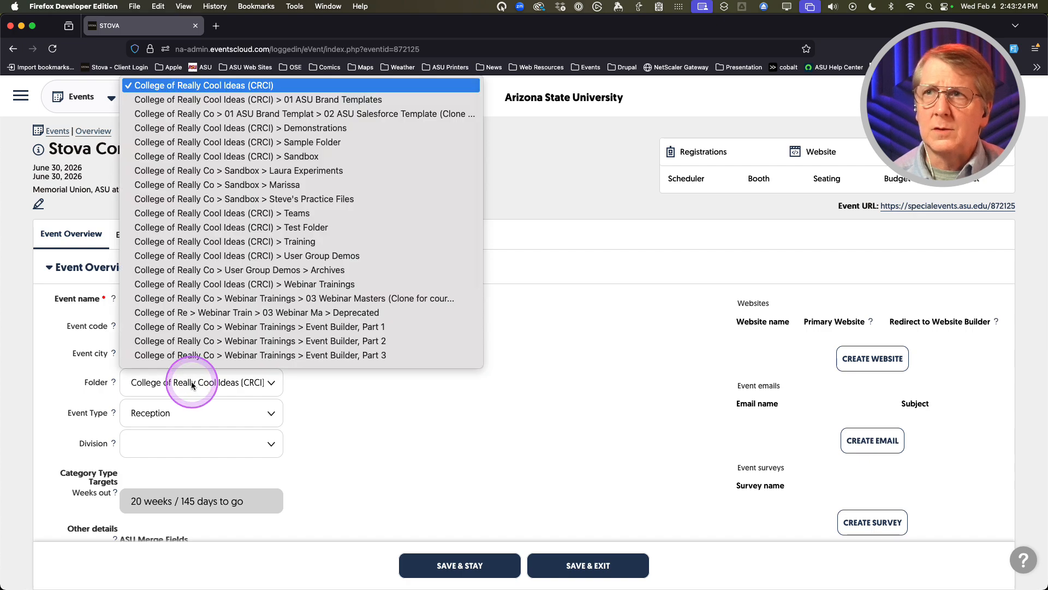
left_click(596, 374)
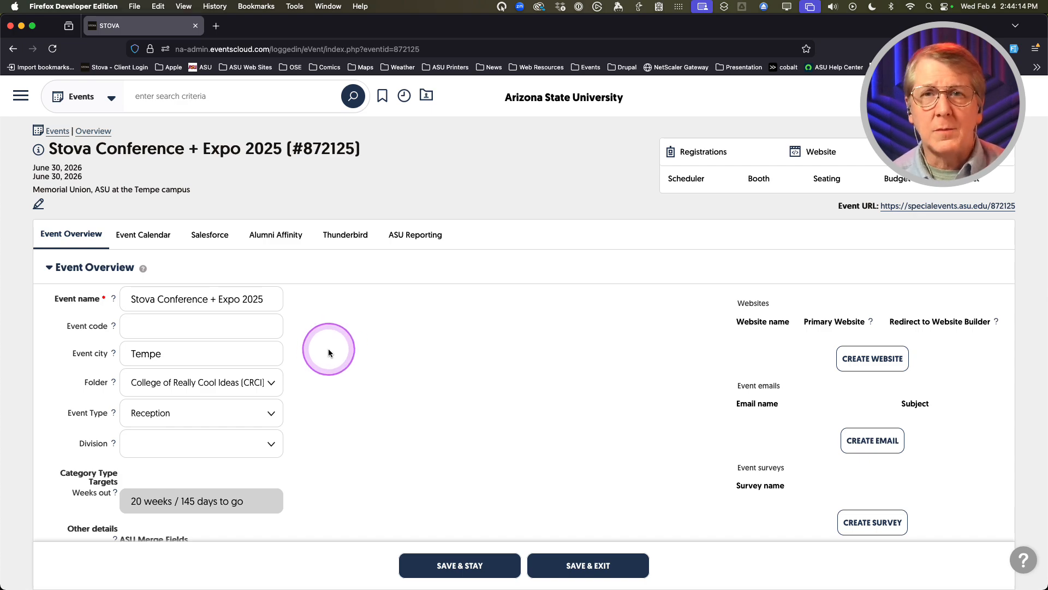
Replace the ASU Unit Name placeholder with College of Really Cool Ideas
scroll(328, 352, "down", 5)
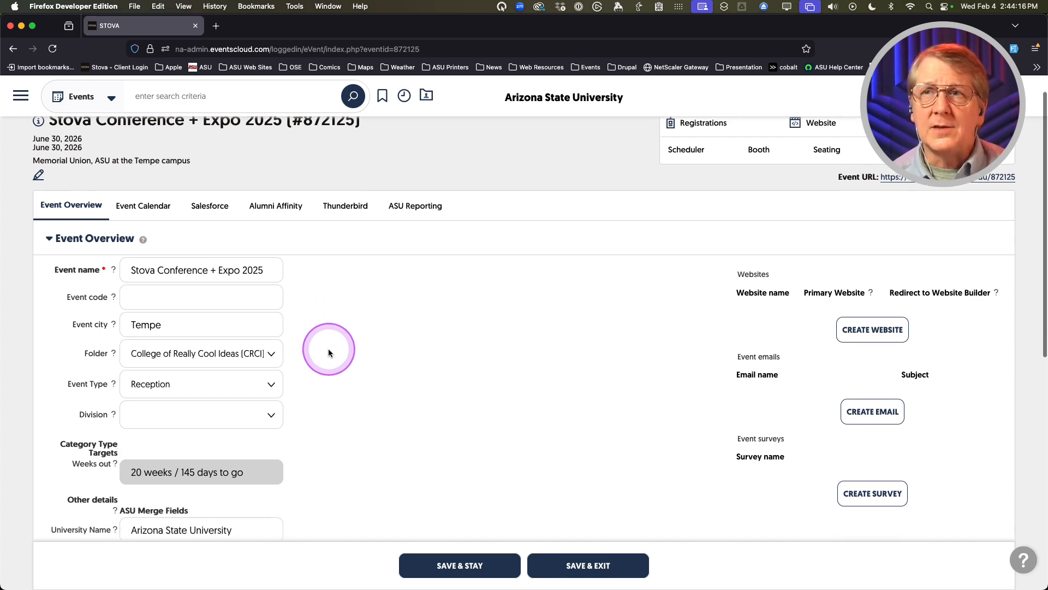
scroll(329, 352, "down", 4)
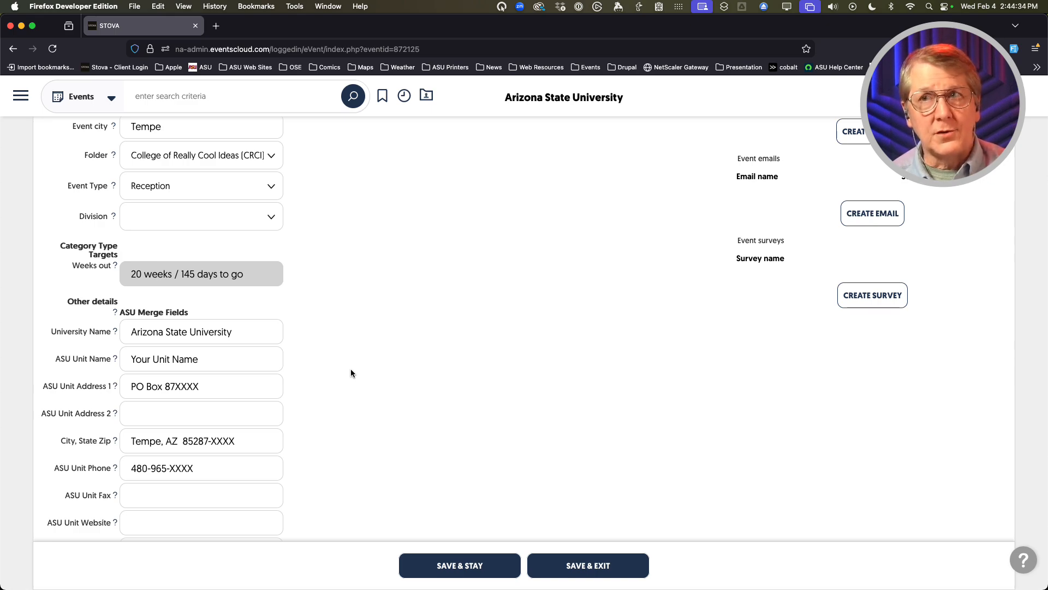
left_click(155, 335)
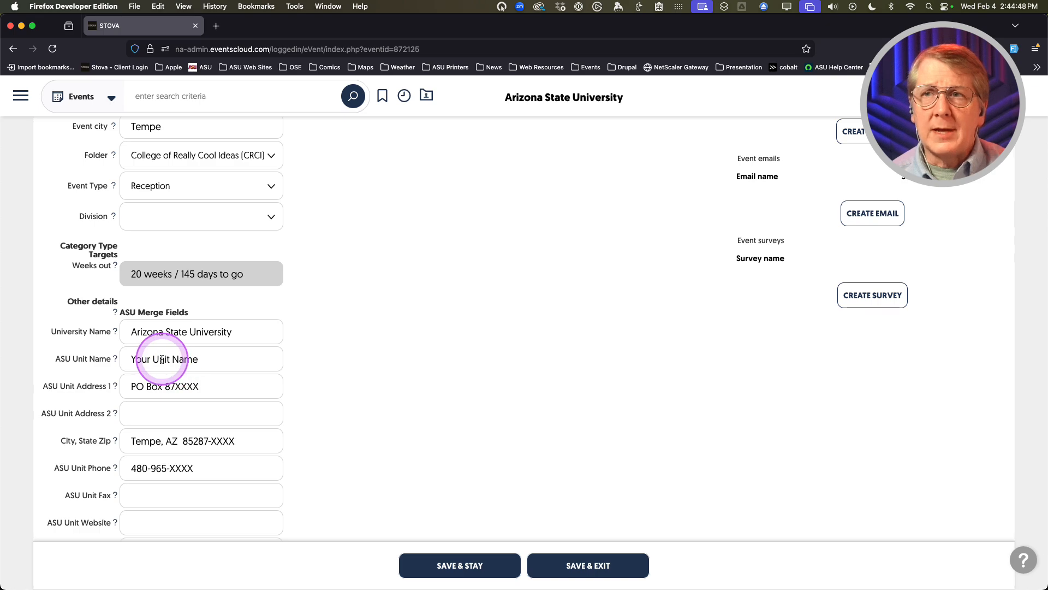
triple_click(162, 358)
type("v")
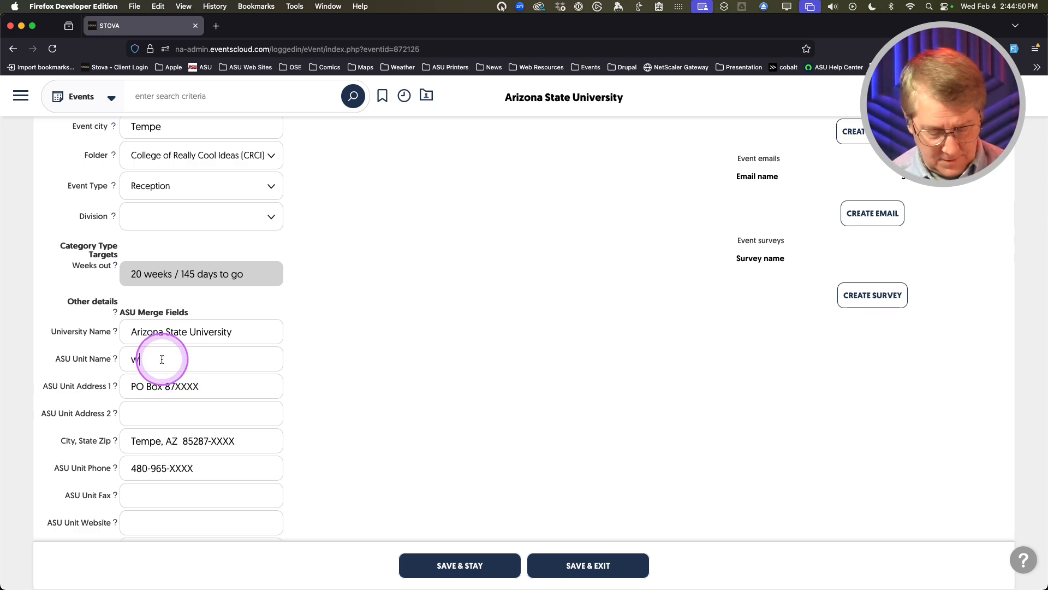
type("cric")
key("BackSpace")
key("BackSpace")
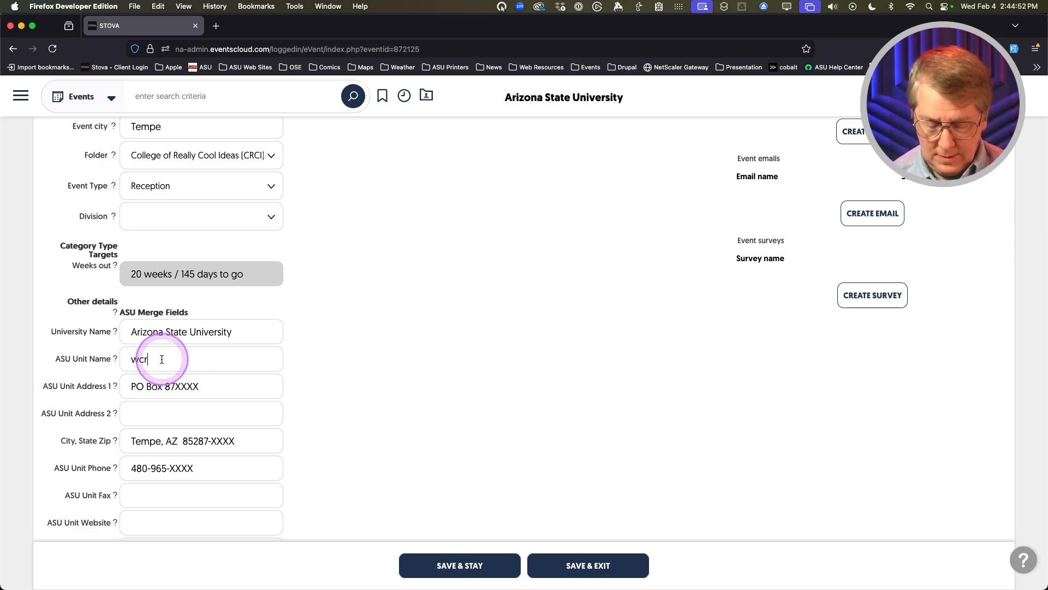
key("super+a")
type("College of Really Cool Ideas")
Replace the XXXX placeholders in the PO box, zip code and phone number with the unit's values
left_click(219, 389)
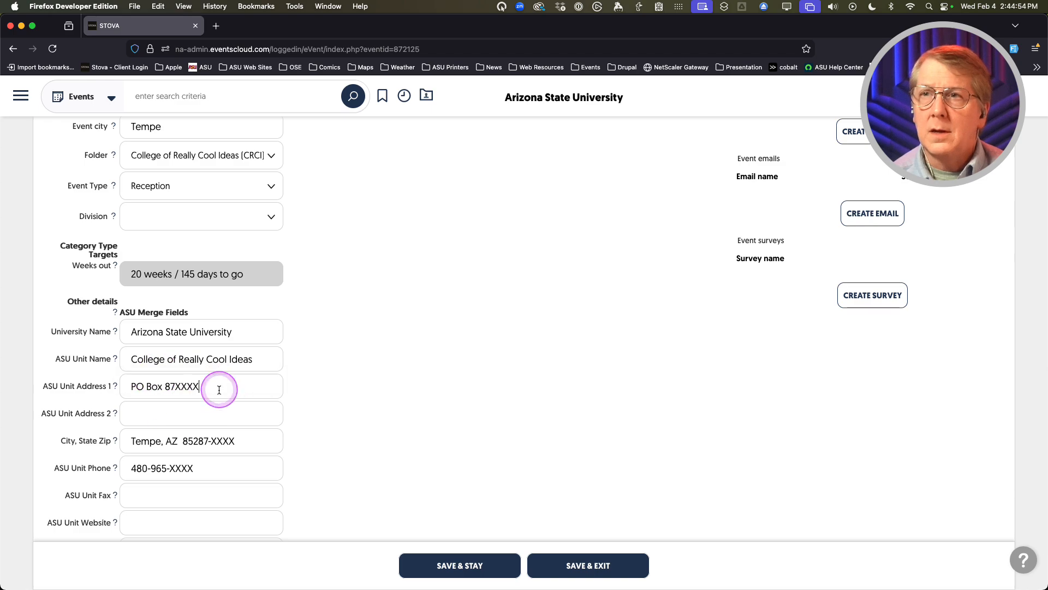
left_click_drag(176, 387, 204, 388)
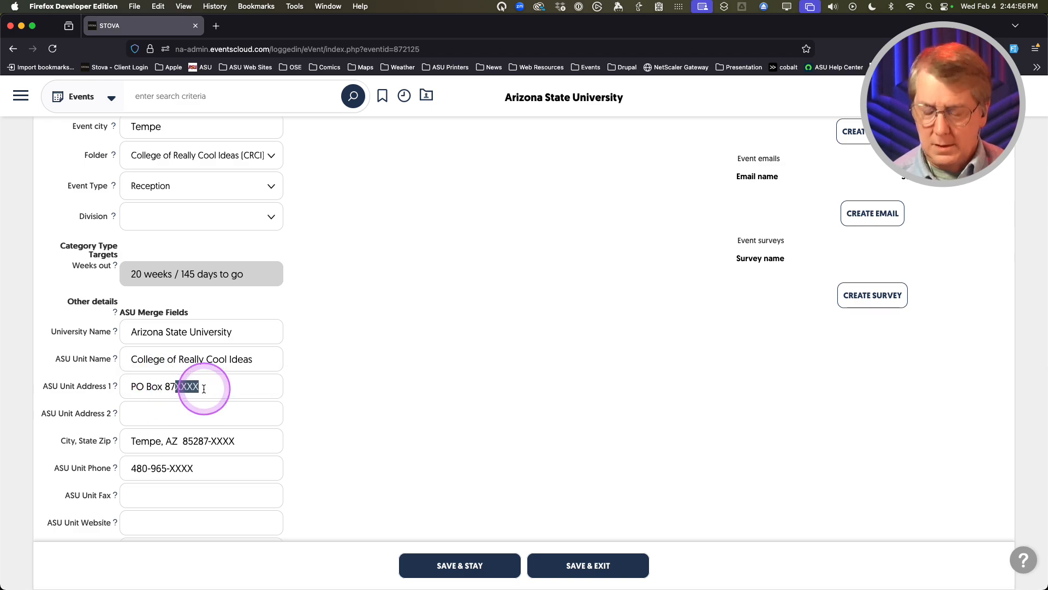
key("BackSpace")
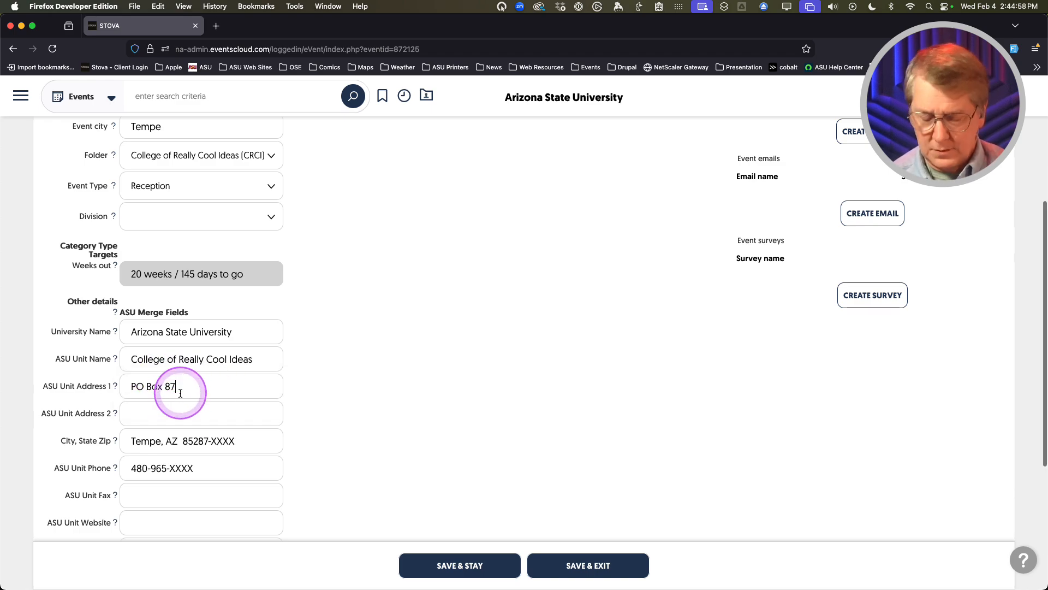
type("0")
key("Tab")
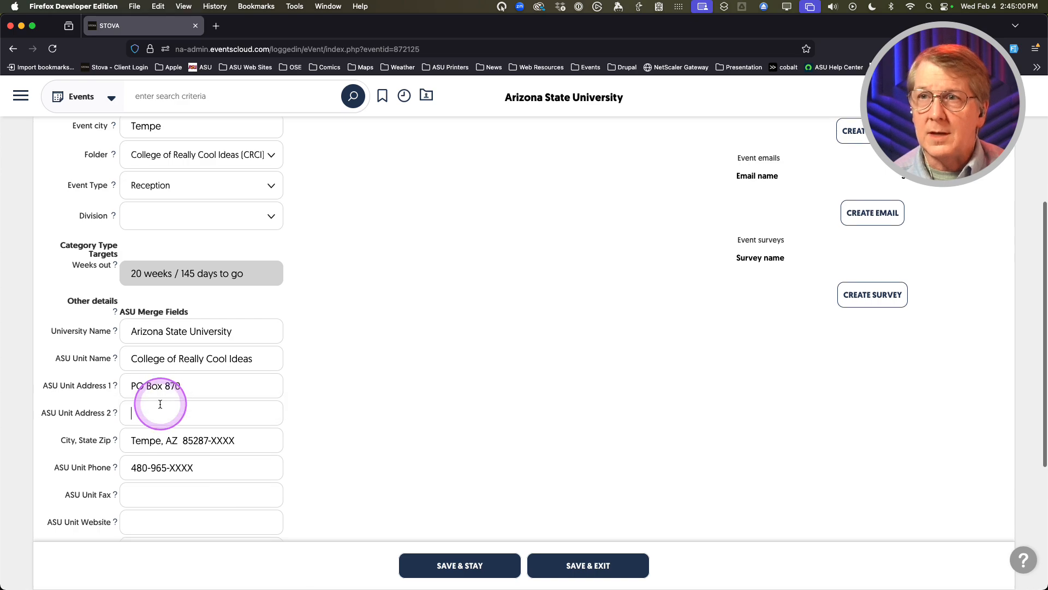
left_click(195, 389)
type("402")
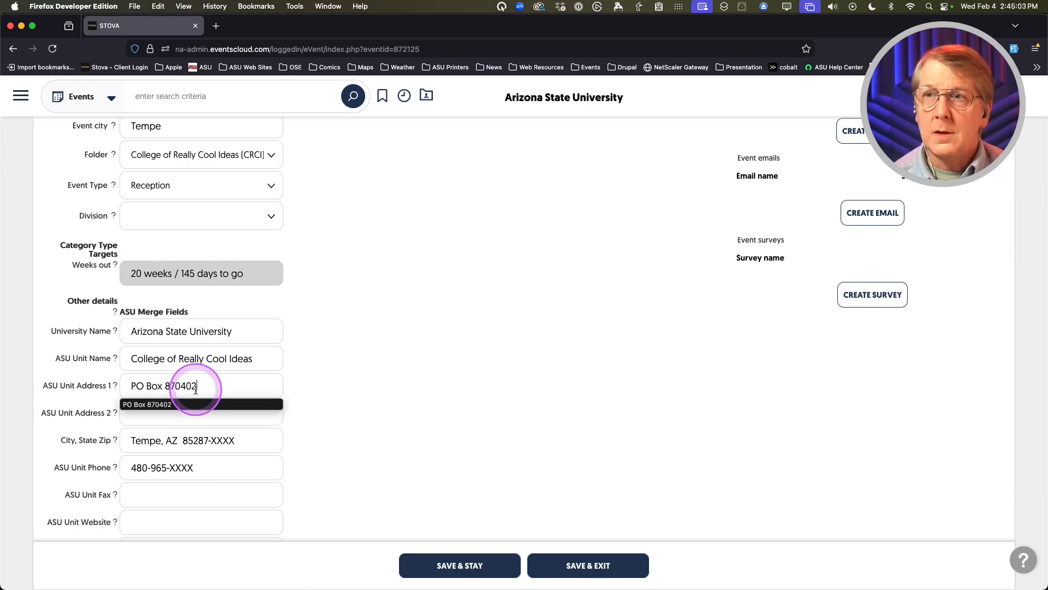
key("Tab")
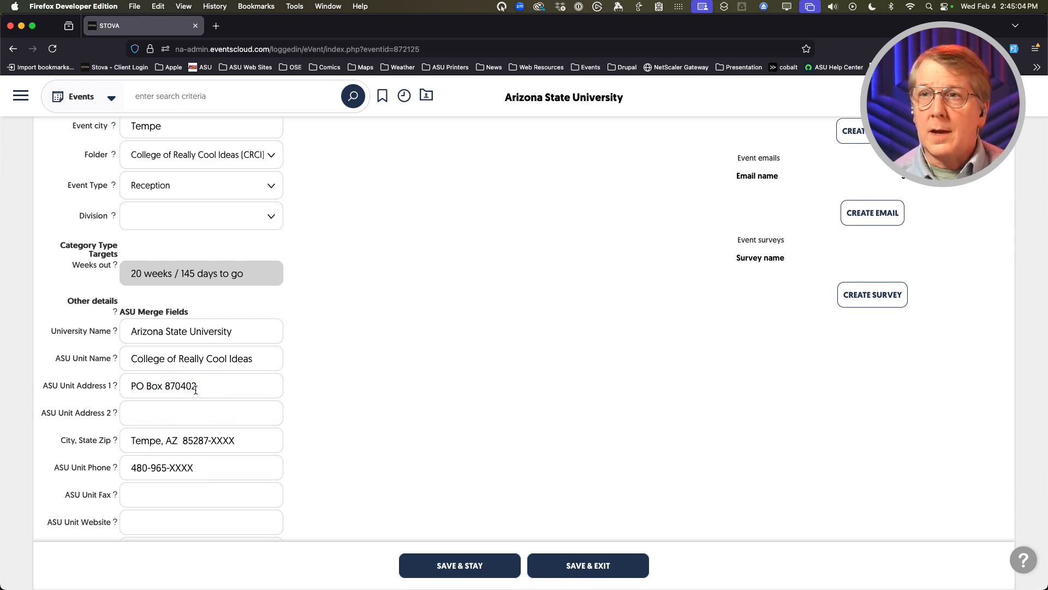
left_click_drag(210, 440, 251, 441)
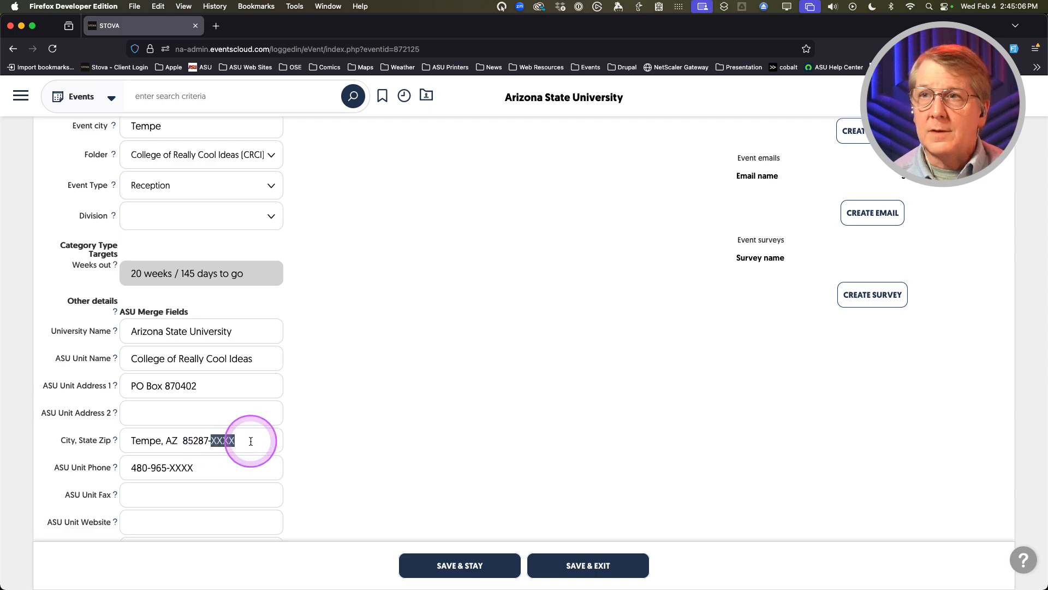
type("0402")
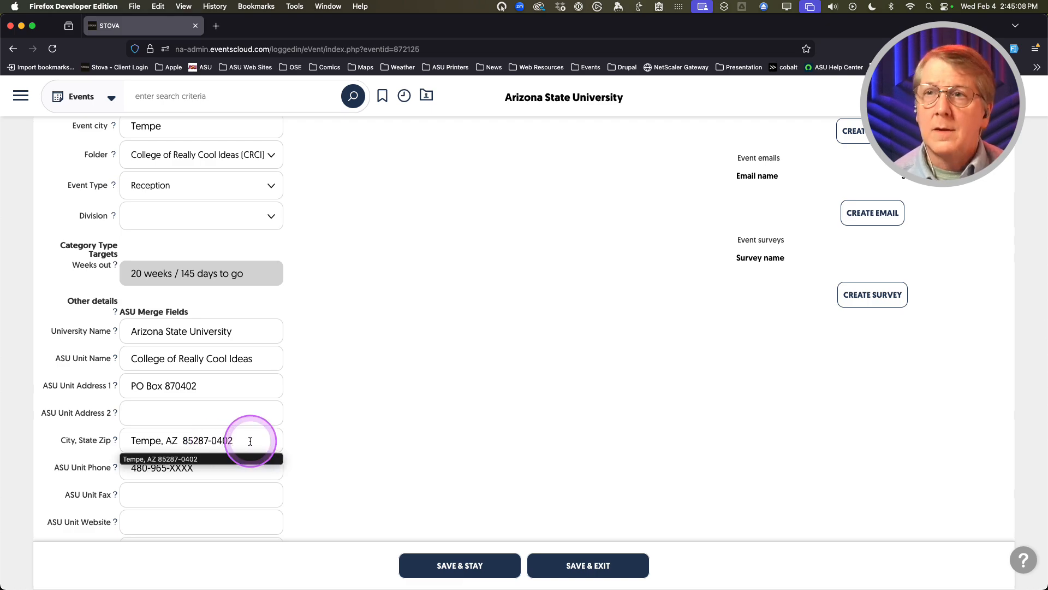
left_click(232, 467)
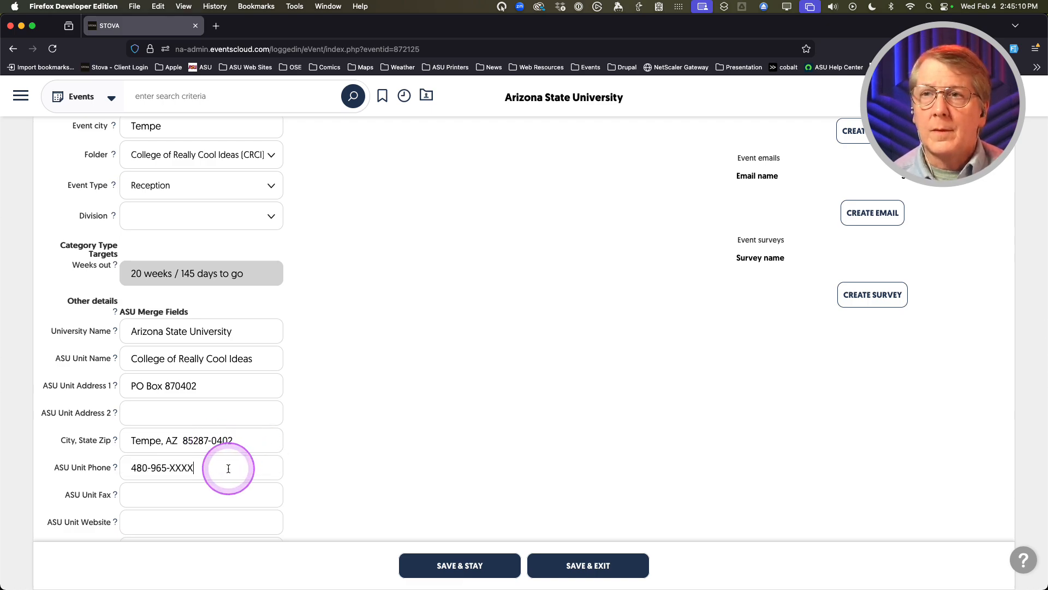
left_click_drag(228, 468, 185, 467)
type("1985")
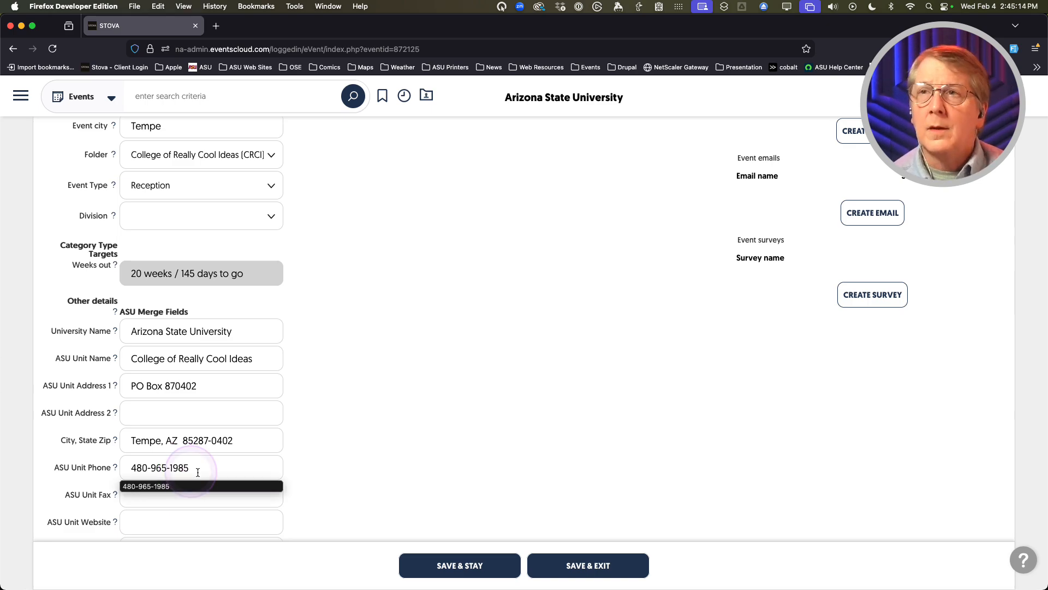
left_click(384, 412)
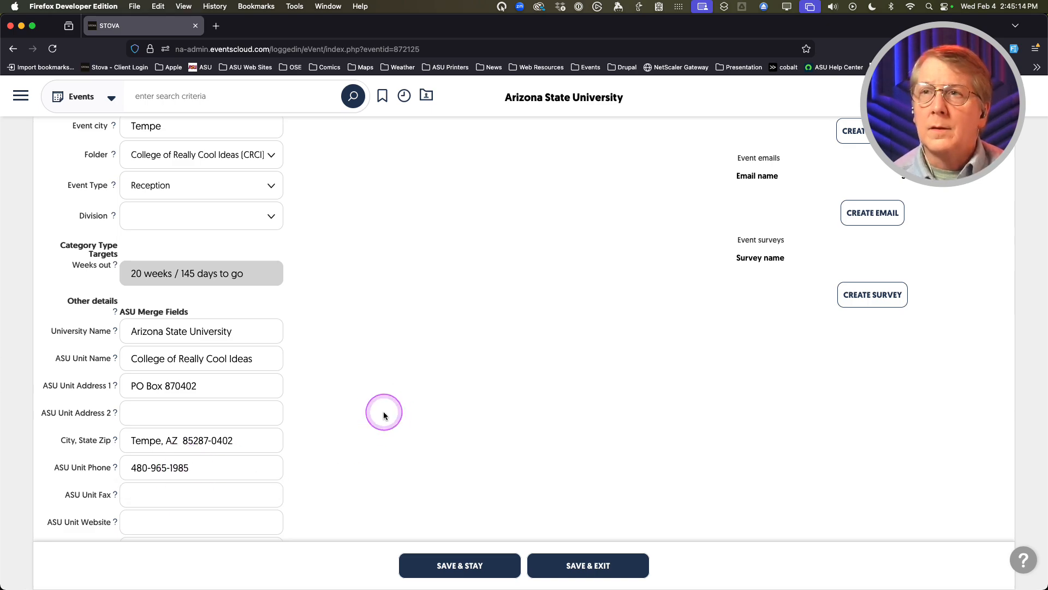
Enter the unit's e-mail address in the ASU Email merge field
scroll(258, 412, "down", 2)
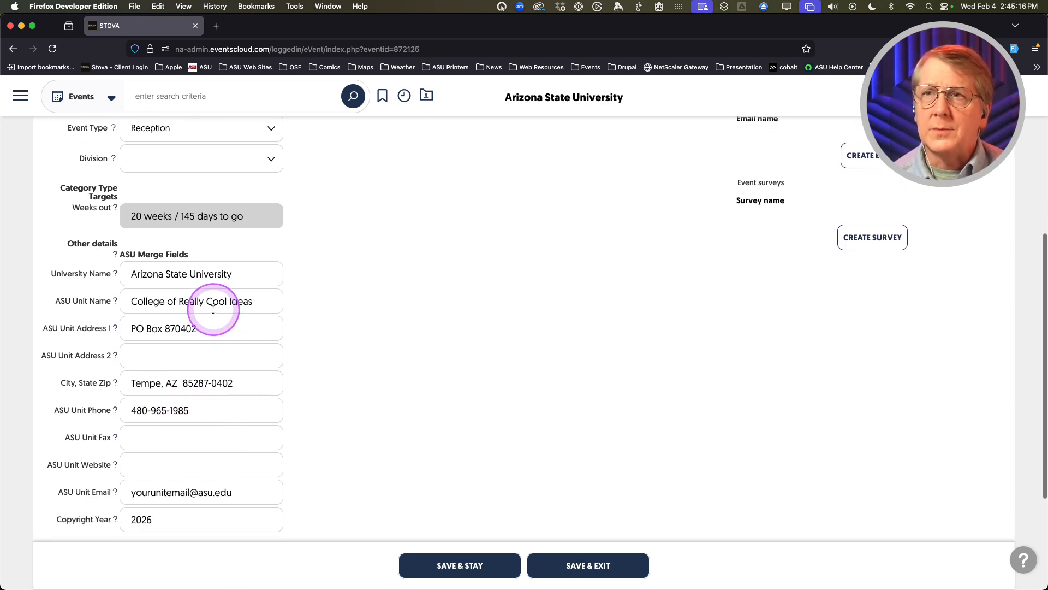
scroll(213, 306, "down", 1)
triple_click(166, 474)
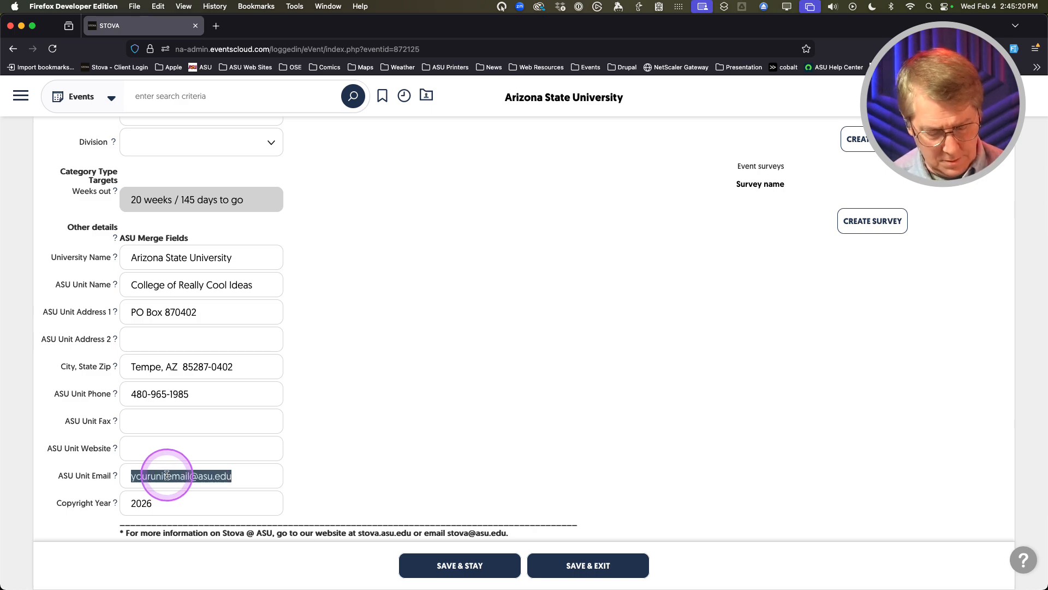
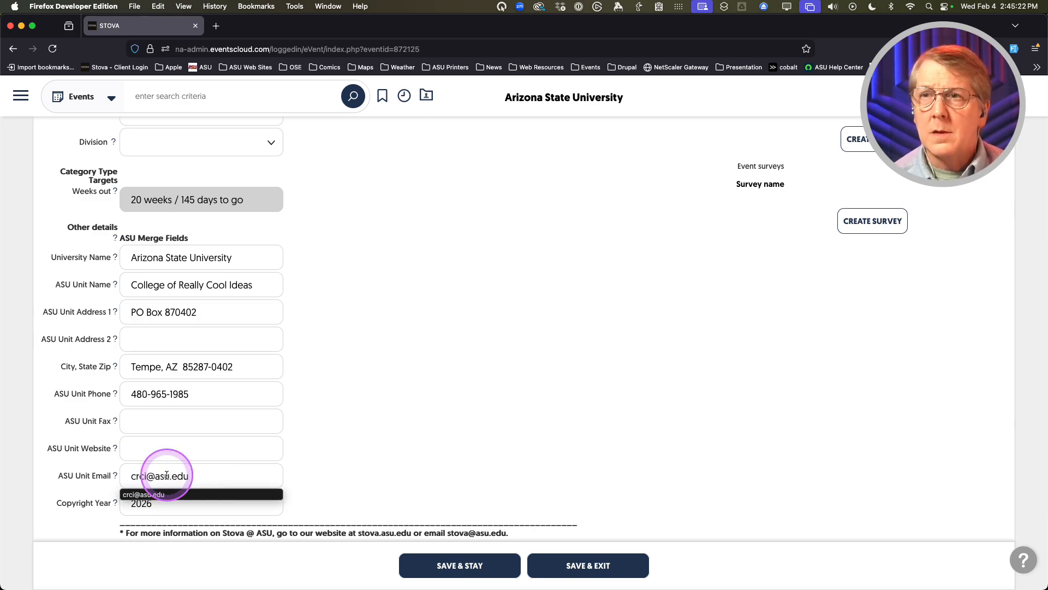
left_click(358, 464)
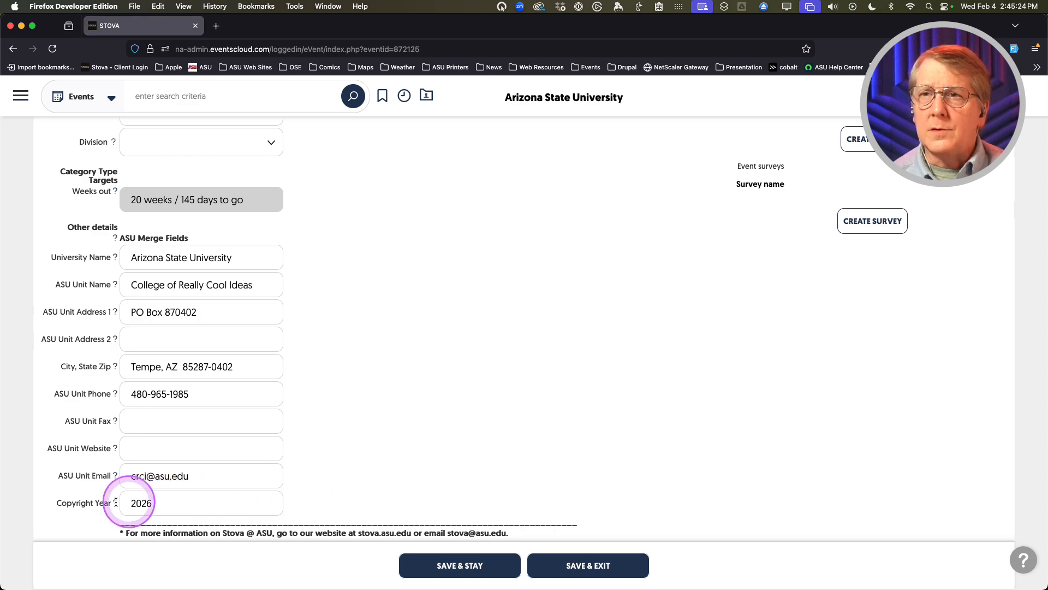
scroll(175, 505, "up", 1)
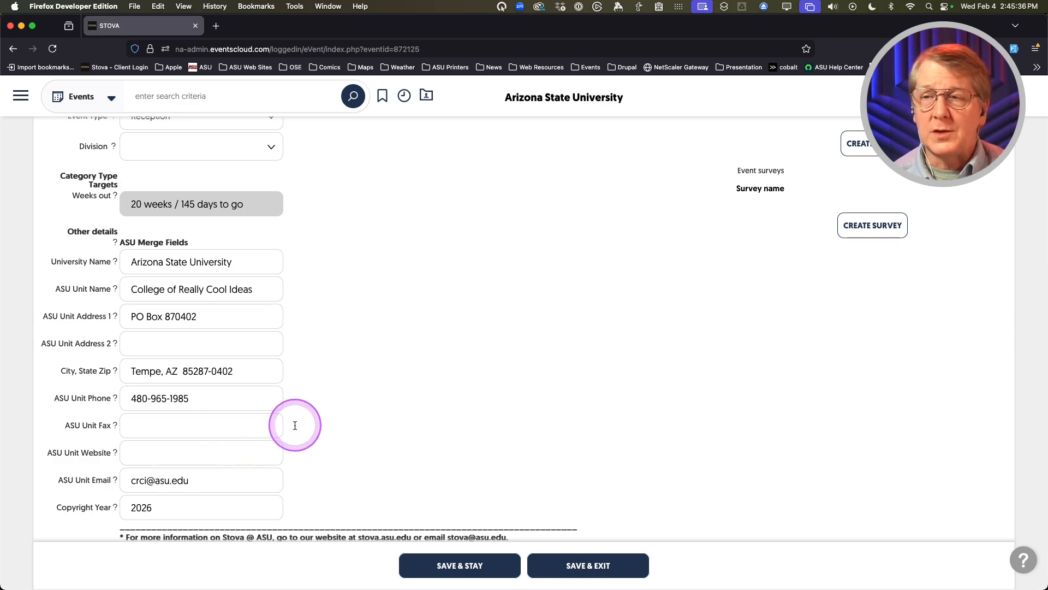
scroll(320, 402, "down", 3)
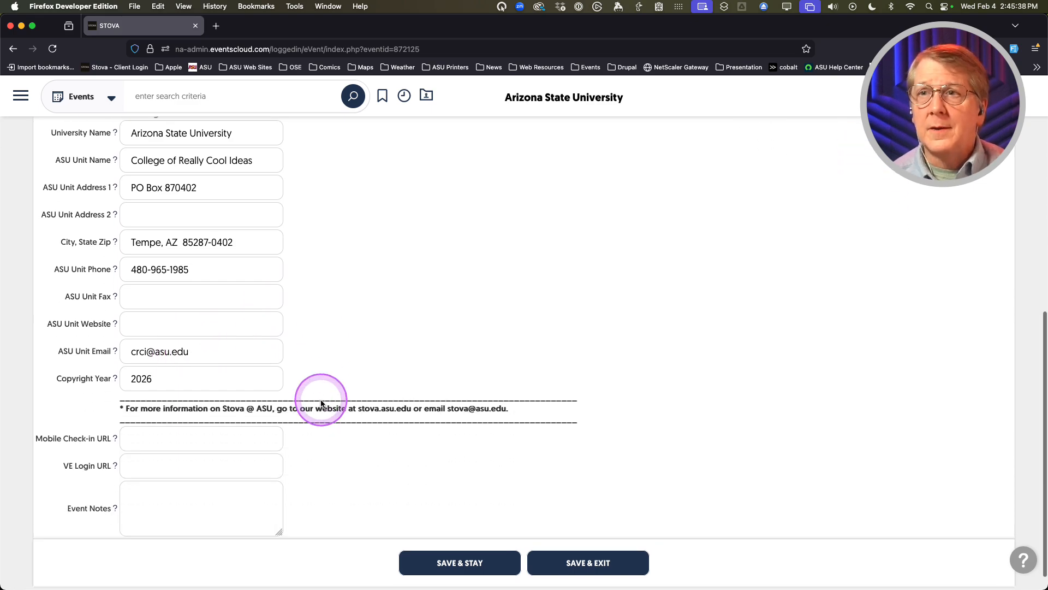
scroll(320, 400, "up", 3)
scroll(321, 401, "up", 5)
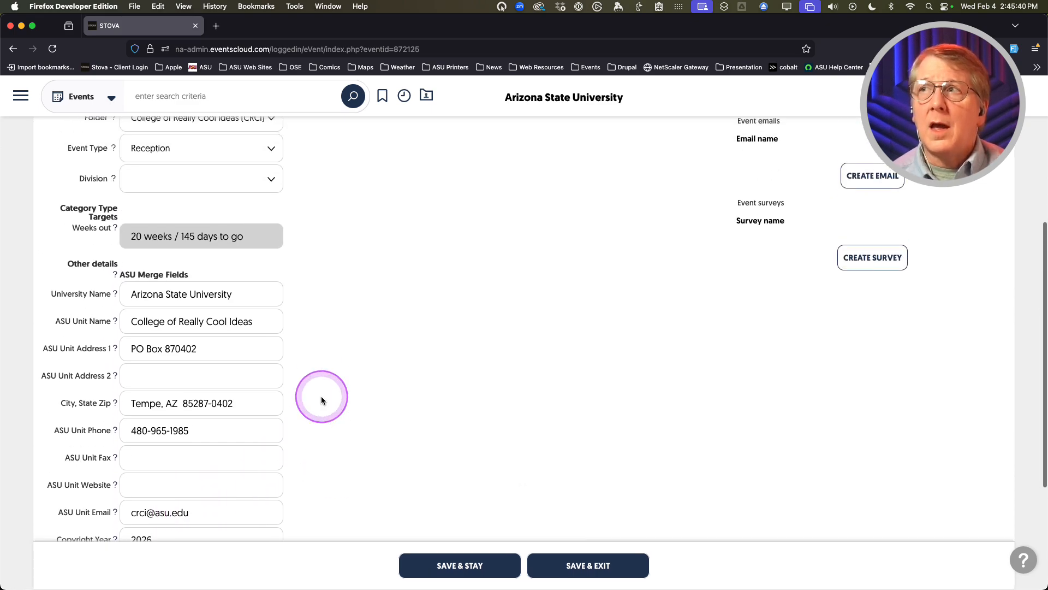
scroll(340, 405, "down", 3)
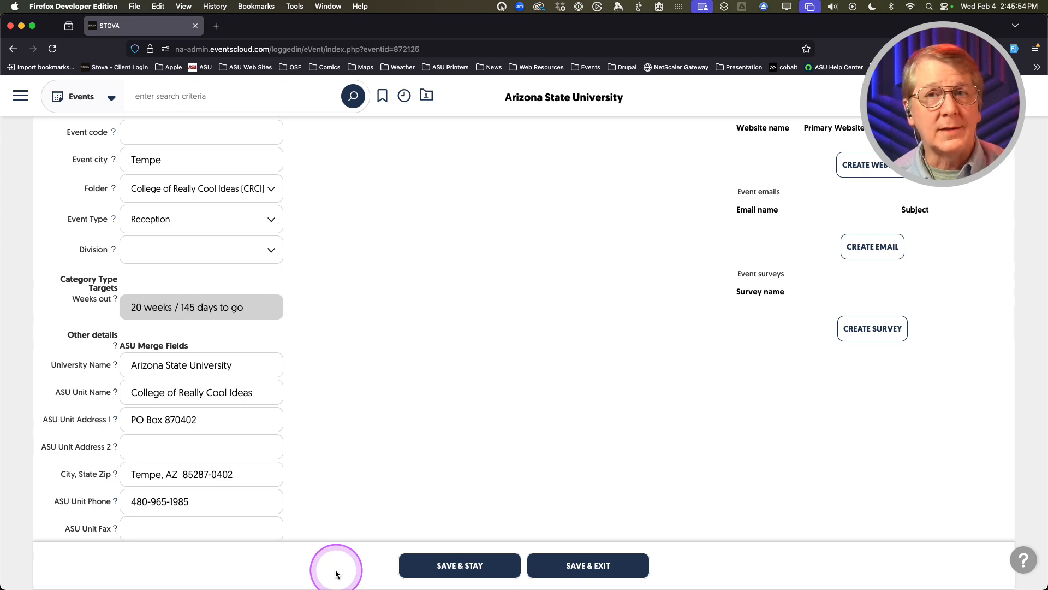
Save the overview with Save & Stay and review the reloaded Stova Conference + Expo 2025 page
left_click(457, 568)
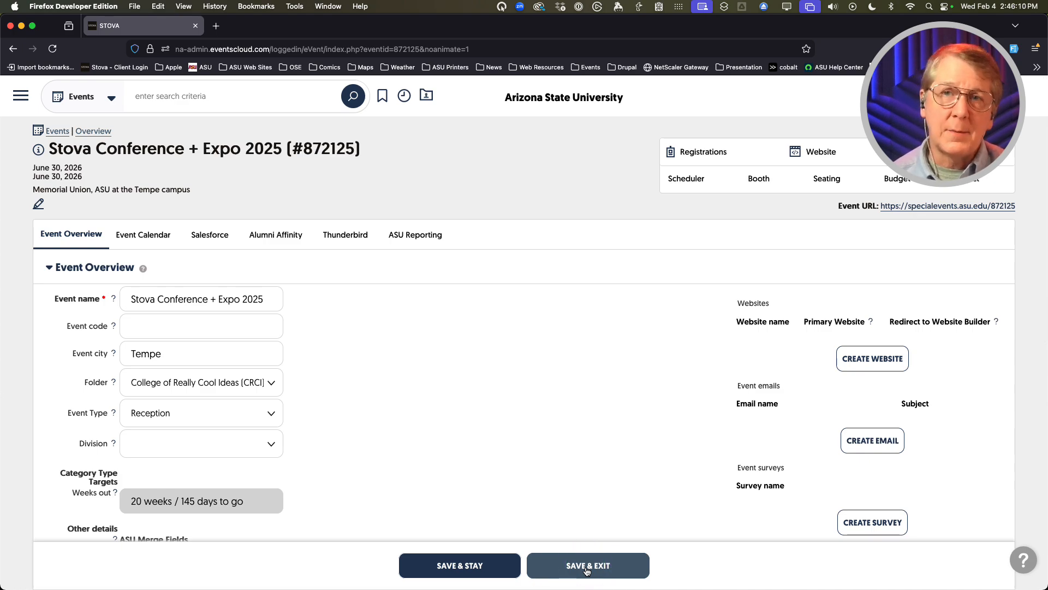
left_click(467, 429)
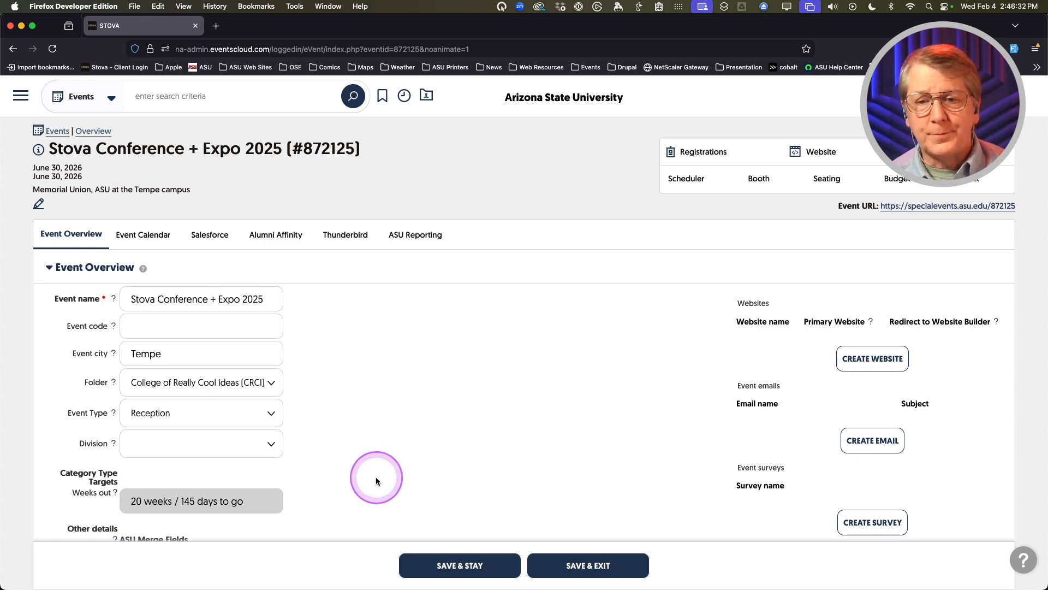
scroll(365, 454, "up", 1)
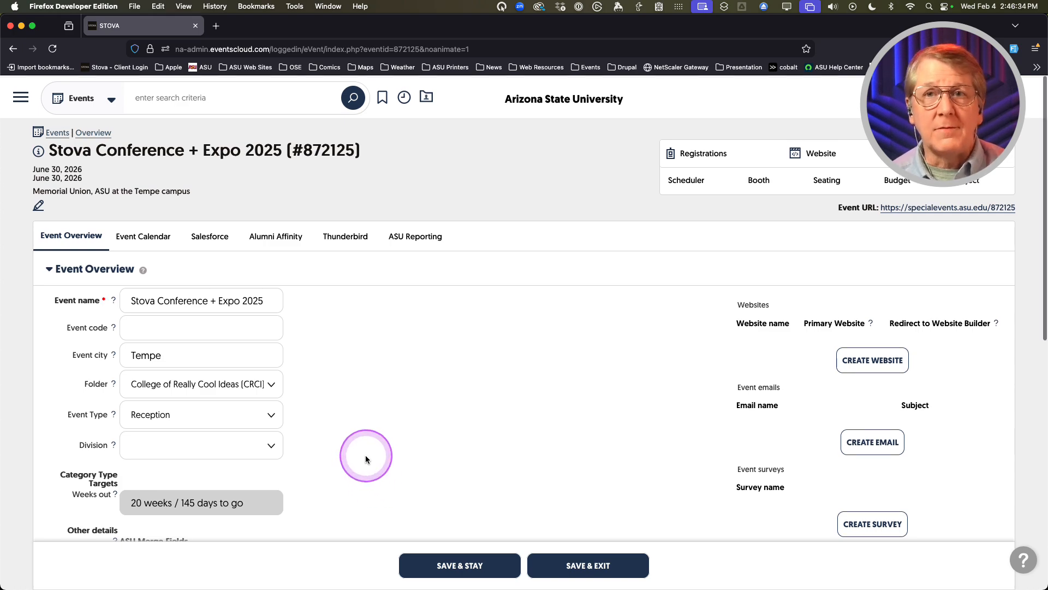
scroll(365, 454, "down", 1)
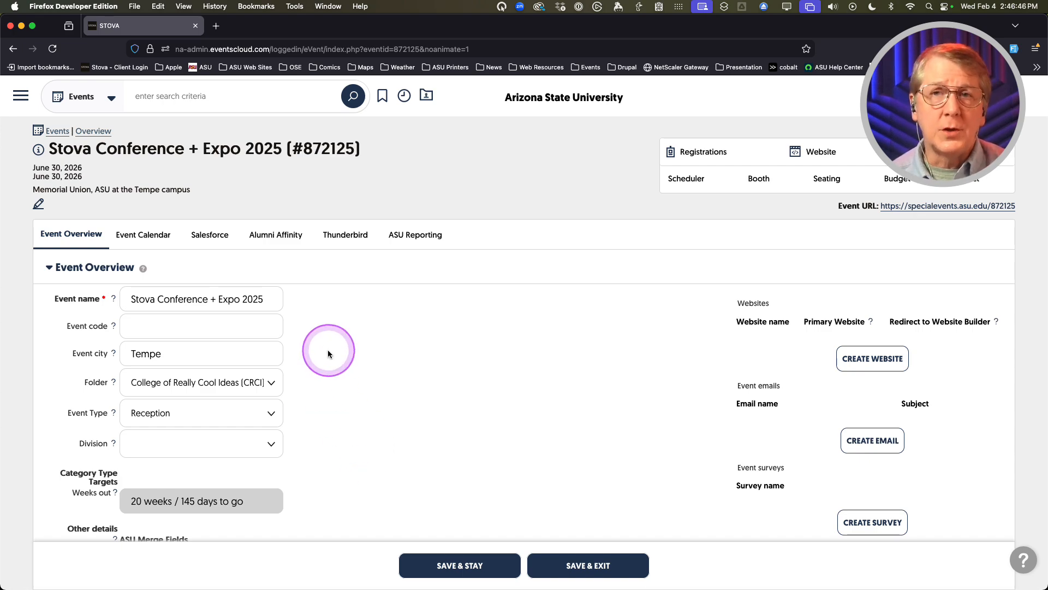
View the ASU Reporting settings: College of Really Cool Ideas, report CRCI, template version 4.3.4
left_click(407, 240)
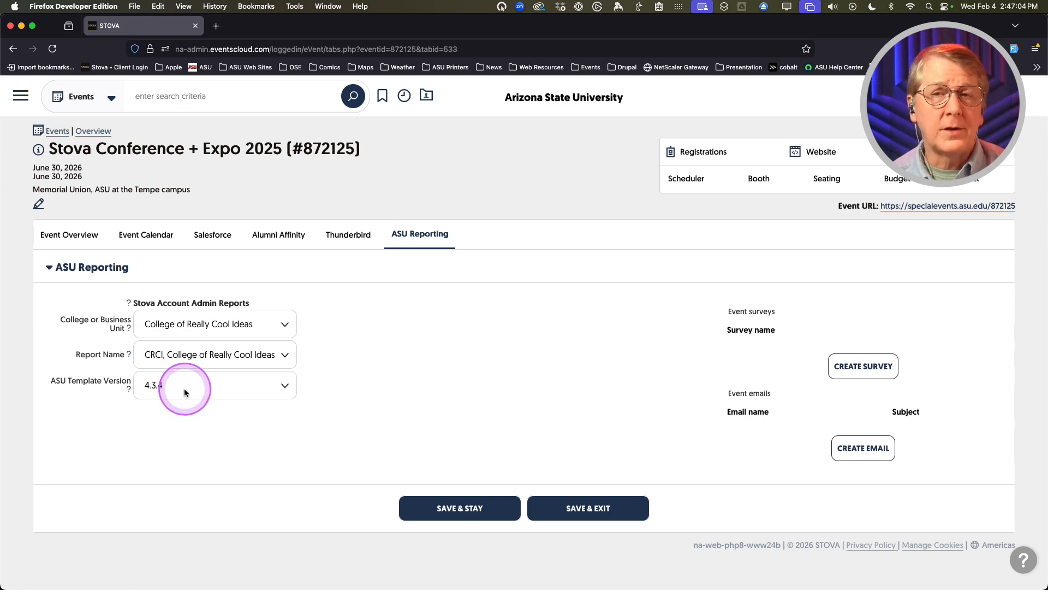
left_click(173, 437)
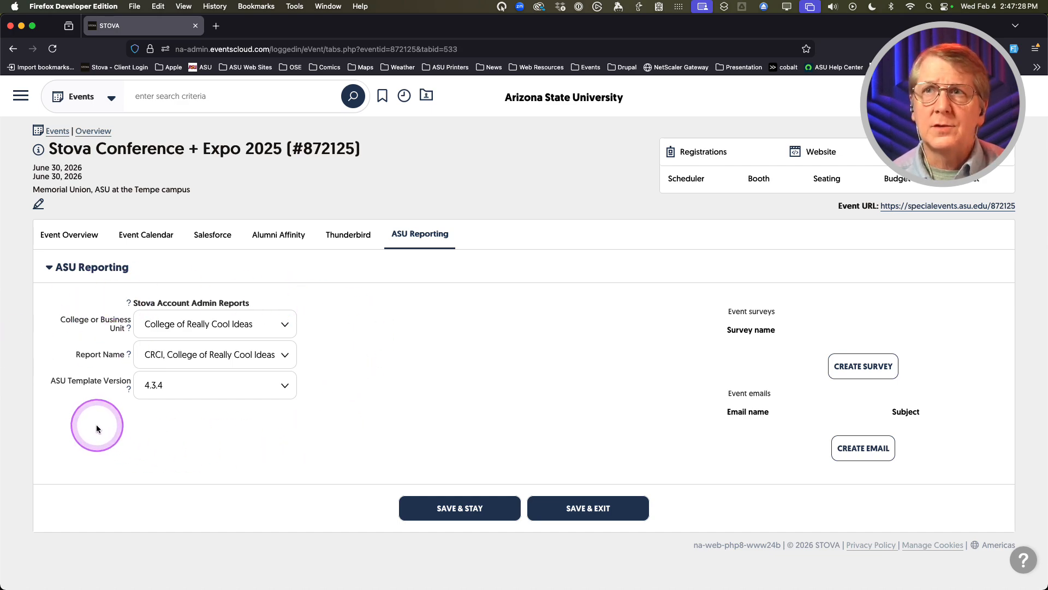
Return to the Event Overview for Stova Conference + Expo 2025 and open the Registrations dropdown
left_click(81, 236)
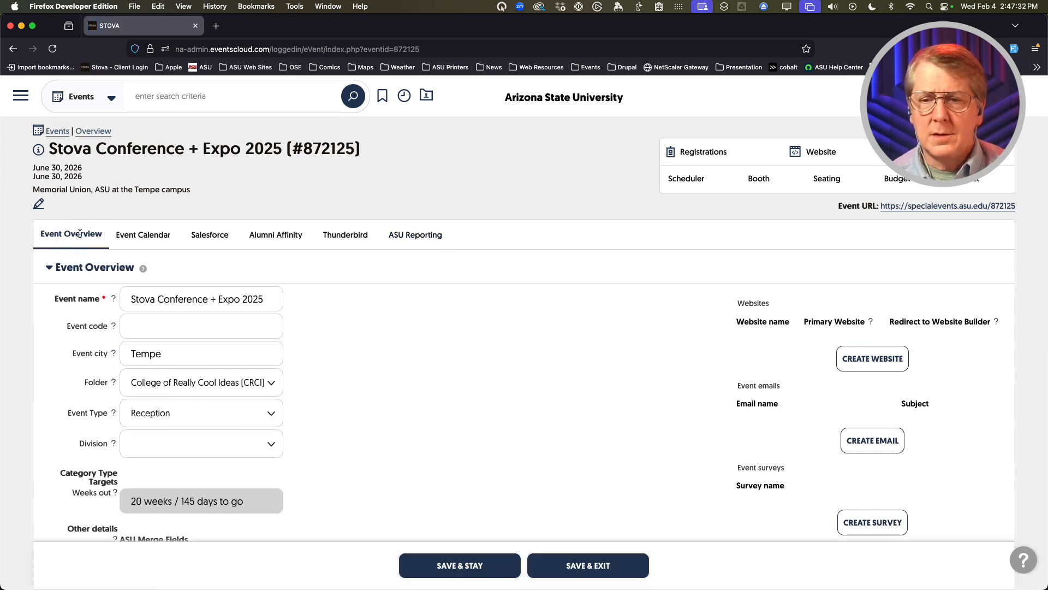
left_click(80, 234)
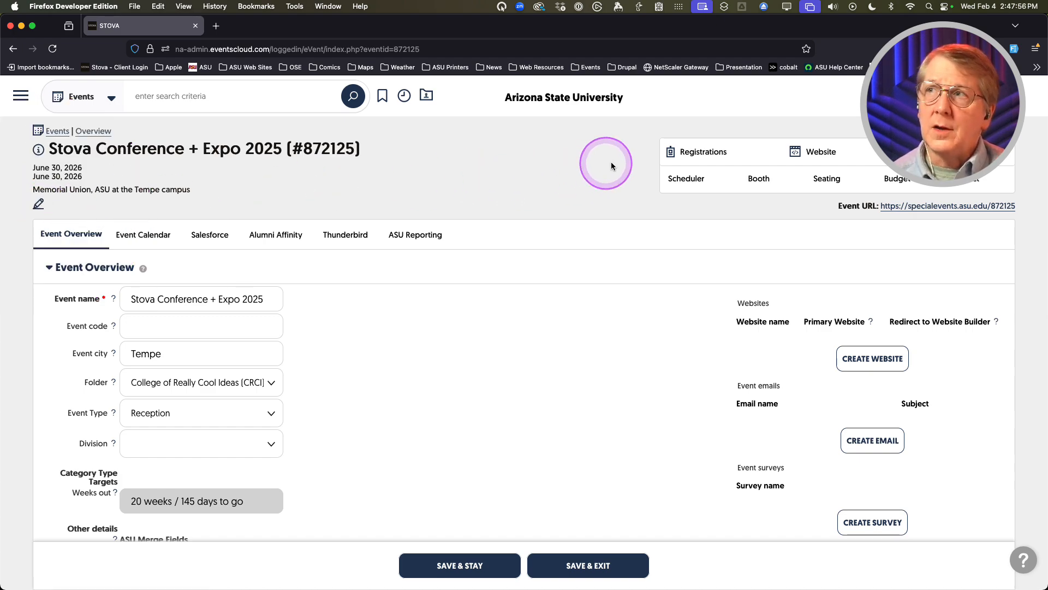
left_click(699, 154)
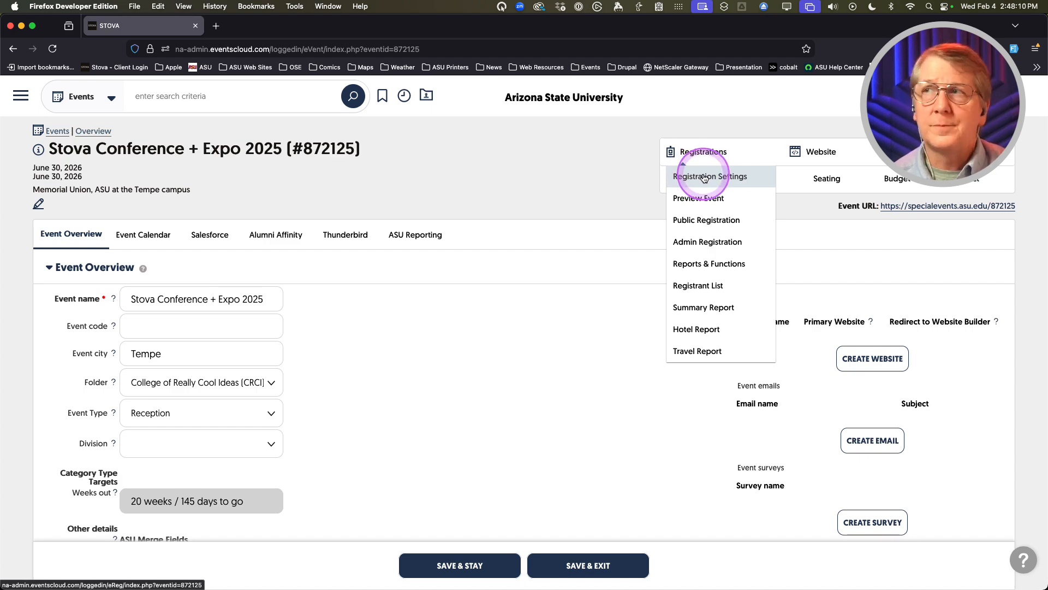
Open Registration Settings to the basic details: type Reception, Pre-Event, closing 06/30/2026 5:00 pm
left_click(704, 178)
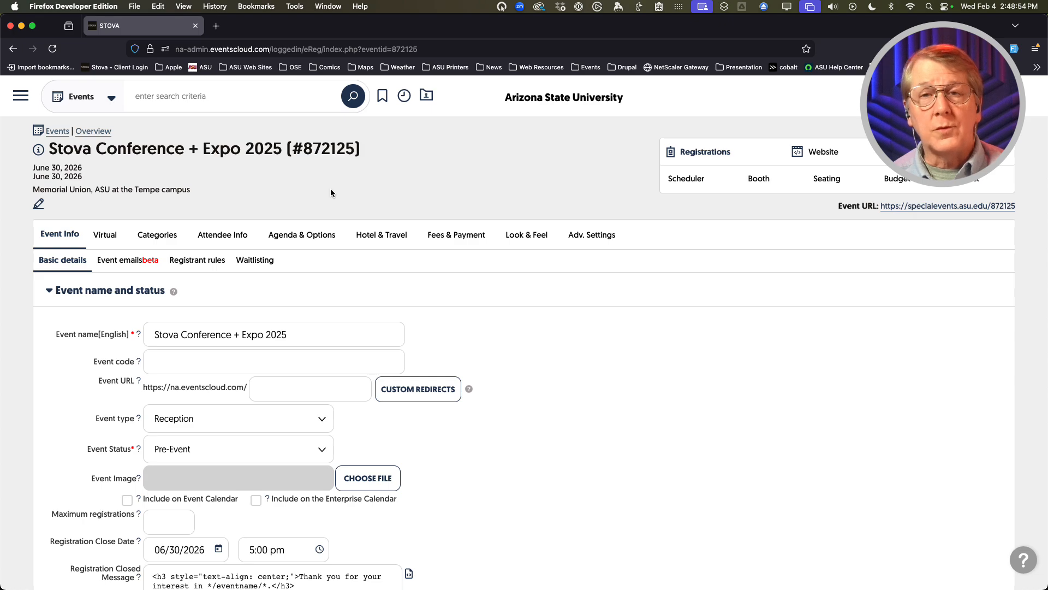
left_click(653, 286)
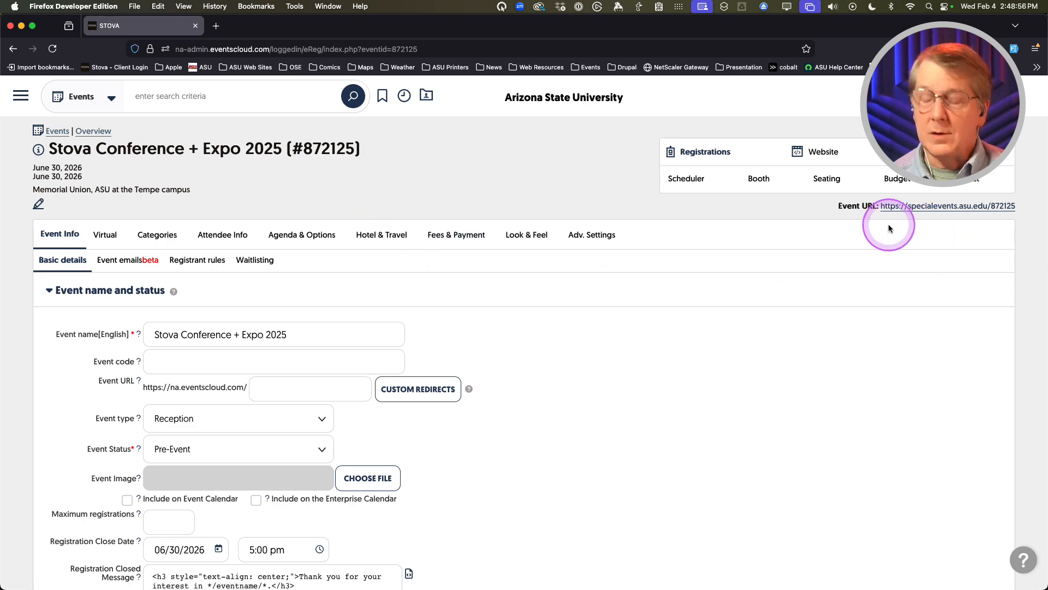
key("ctrl+alt+m")
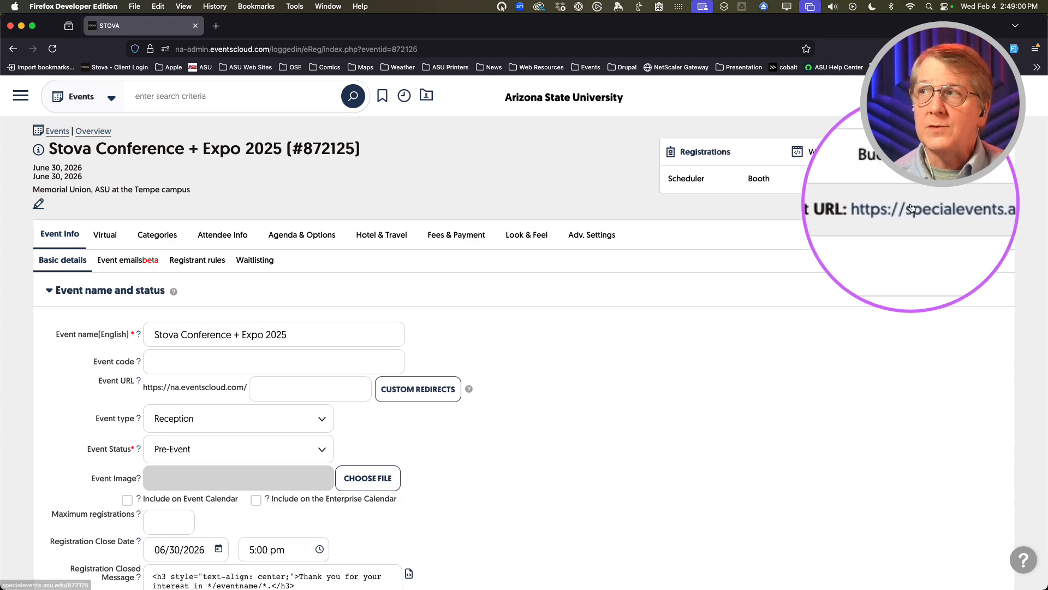
key("ctrl+alt+m")
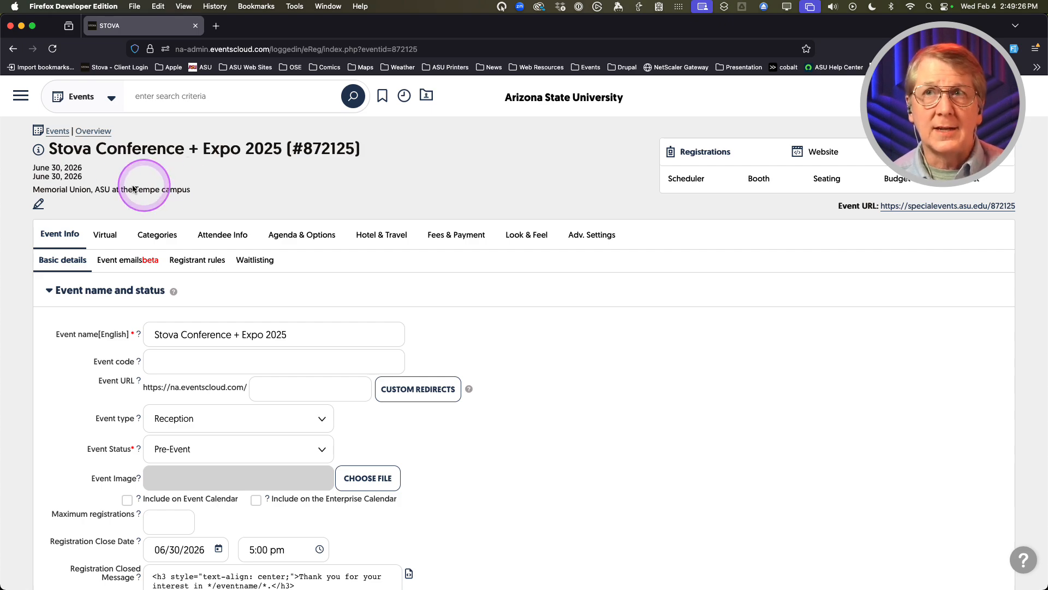
key("ctrl+alt+m")
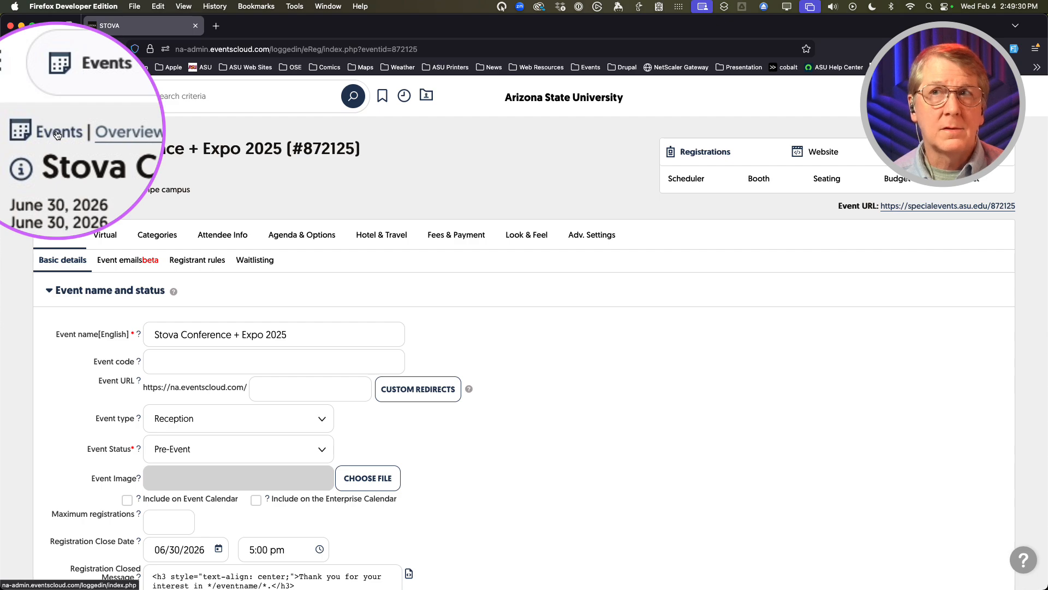
key("ctrl+alt+m")
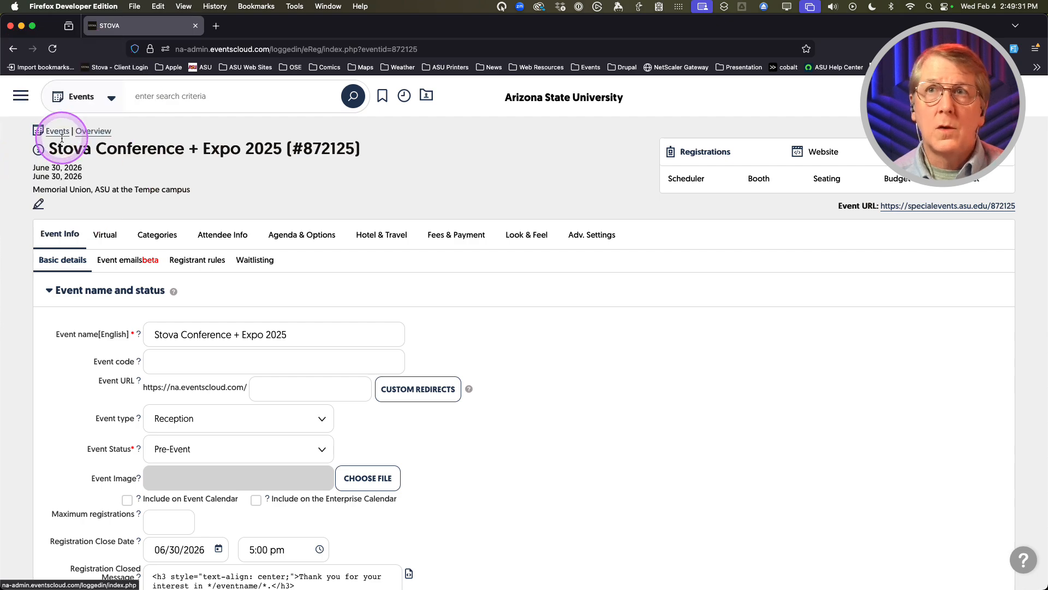
Open the main navigation sidebar, then close it again
left_click(21, 98)
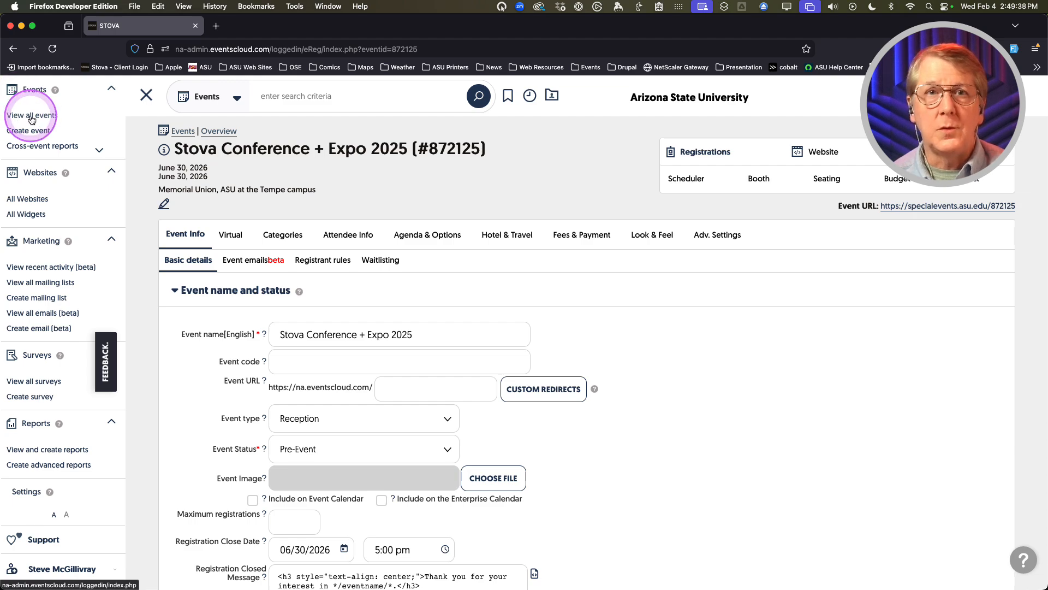
key("ctrl+alt+m")
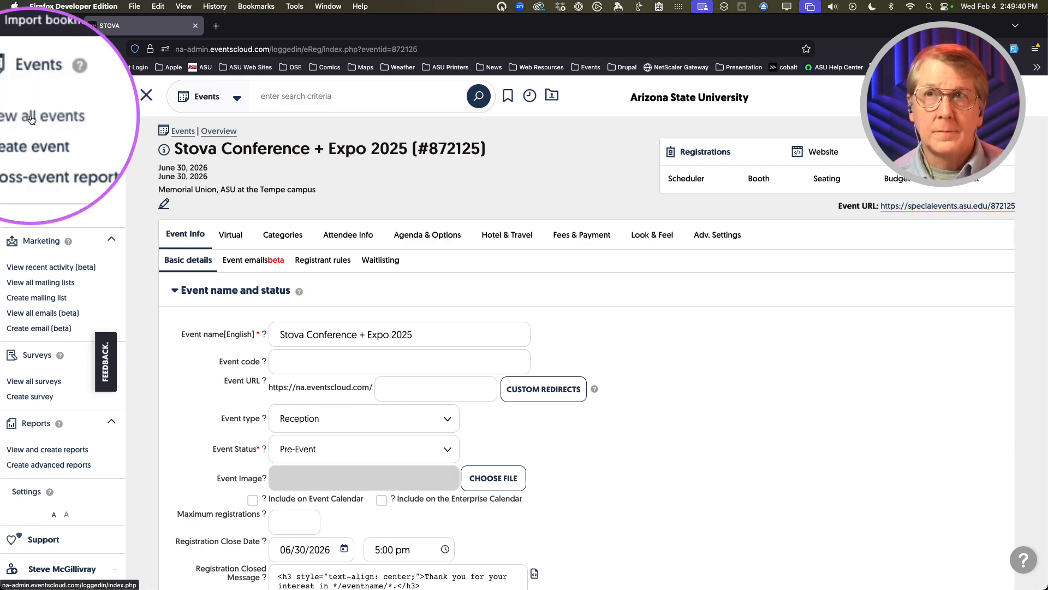
key("ctrl+alt+m")
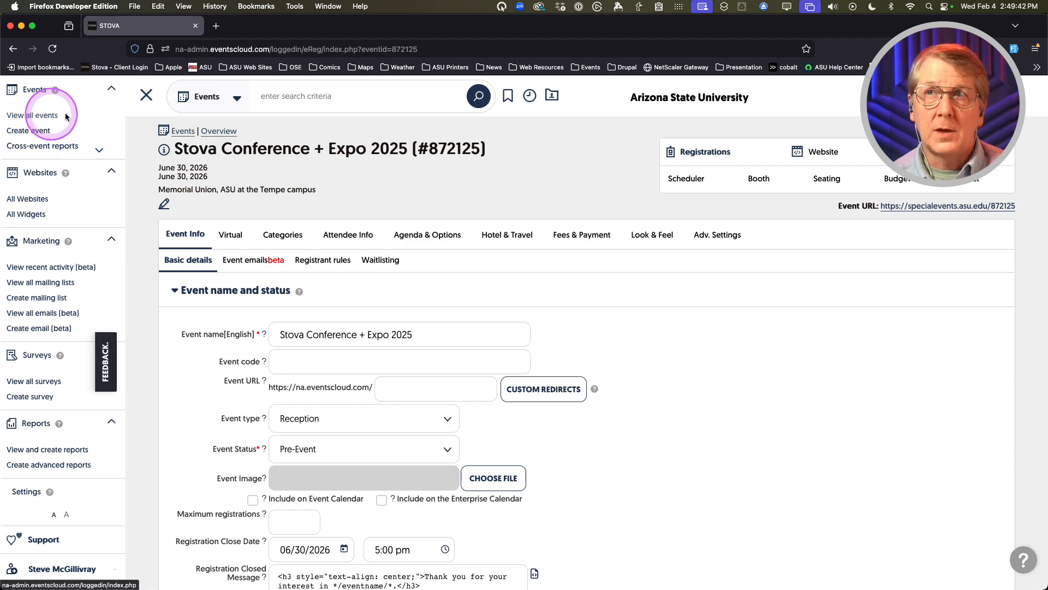
left_click(147, 100)
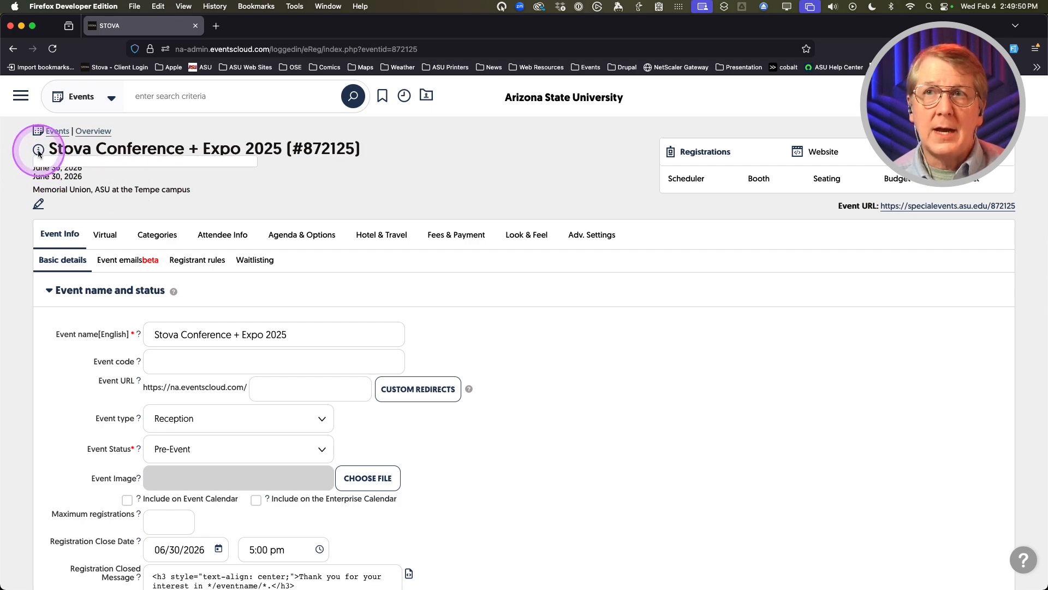
Check and dismiss the event title's info popup, then bring up the Registrations dropdown
mouse_move(39, 152)
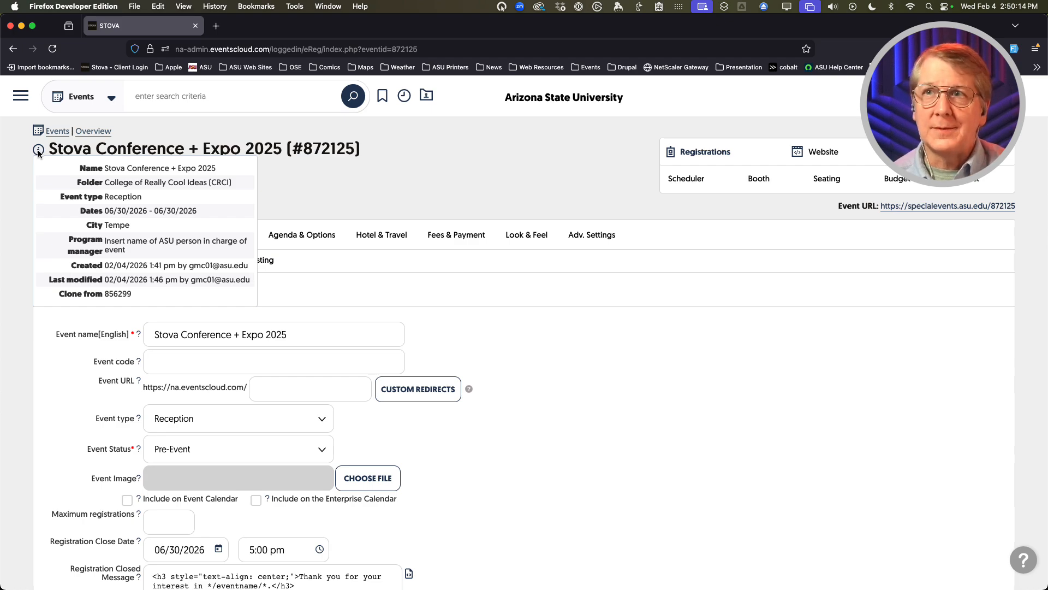
left_click(438, 189)
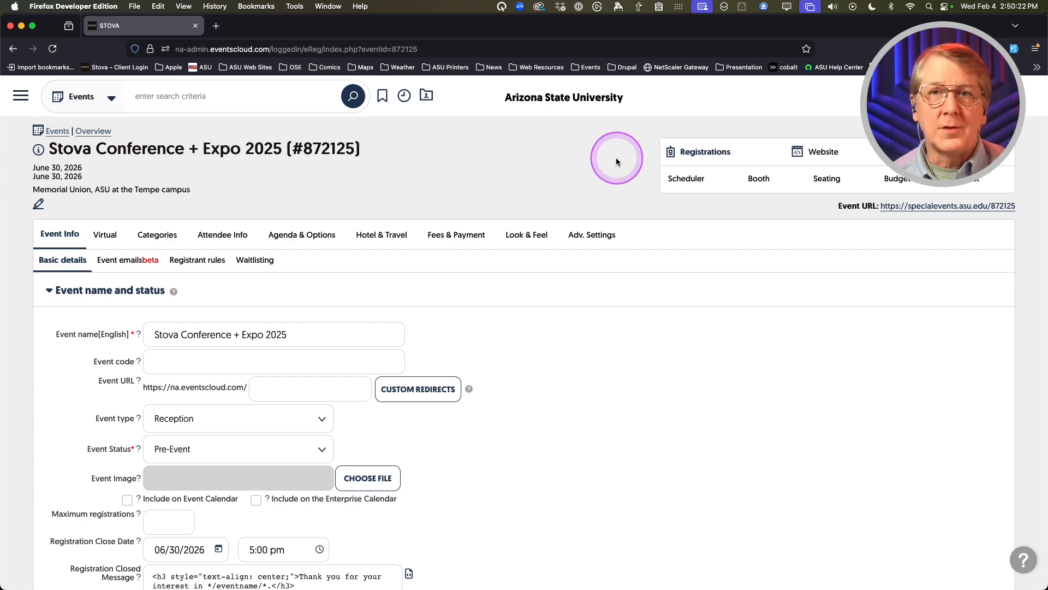
mouse_move(696, 152)
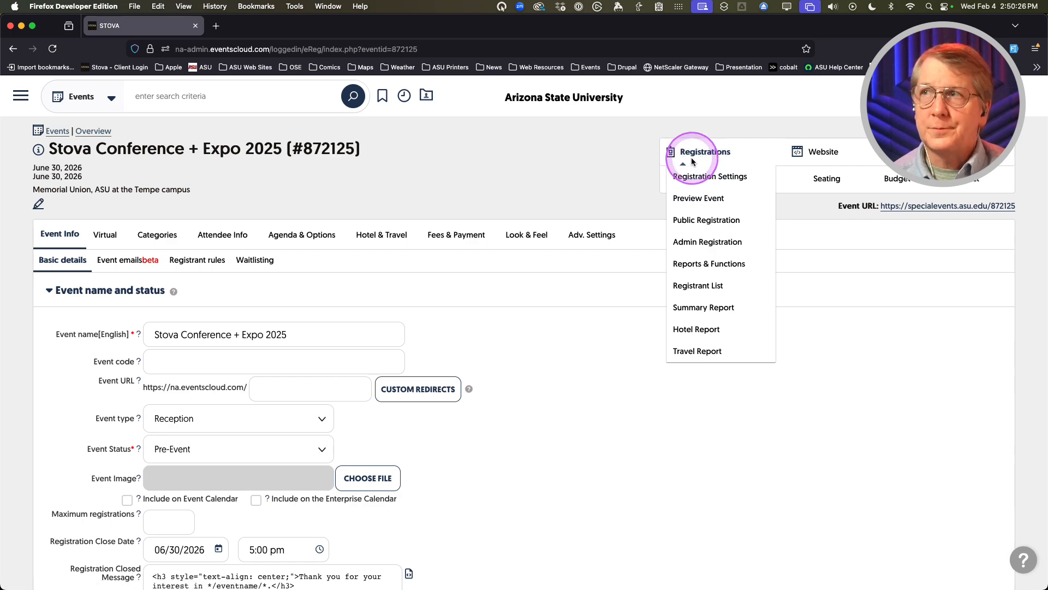
Preview the registration in a new tab, keeping the New Registration page and General Admission category
left_click(693, 204)
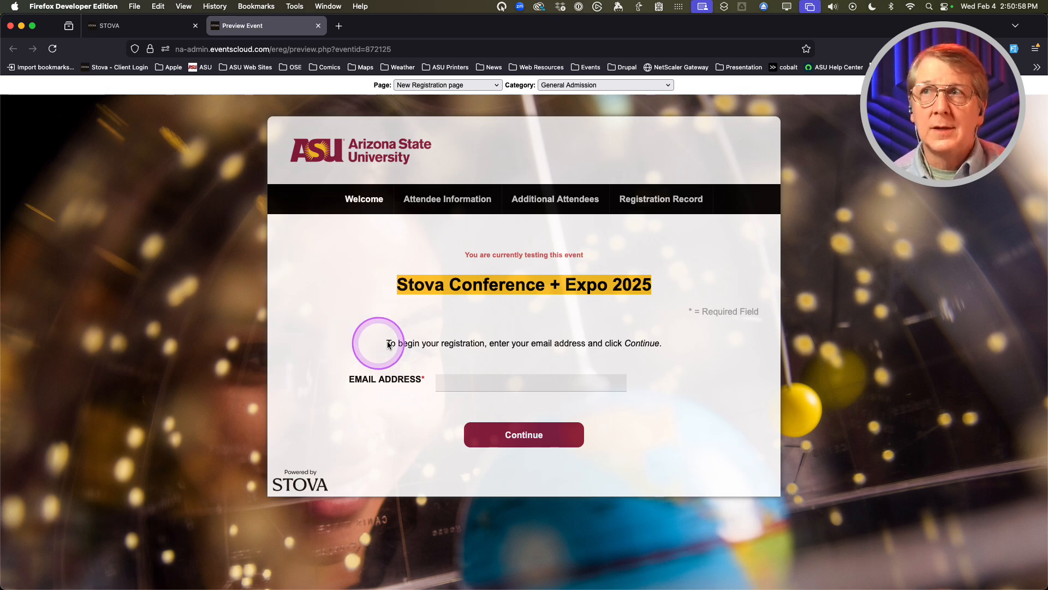
left_click(480, 86)
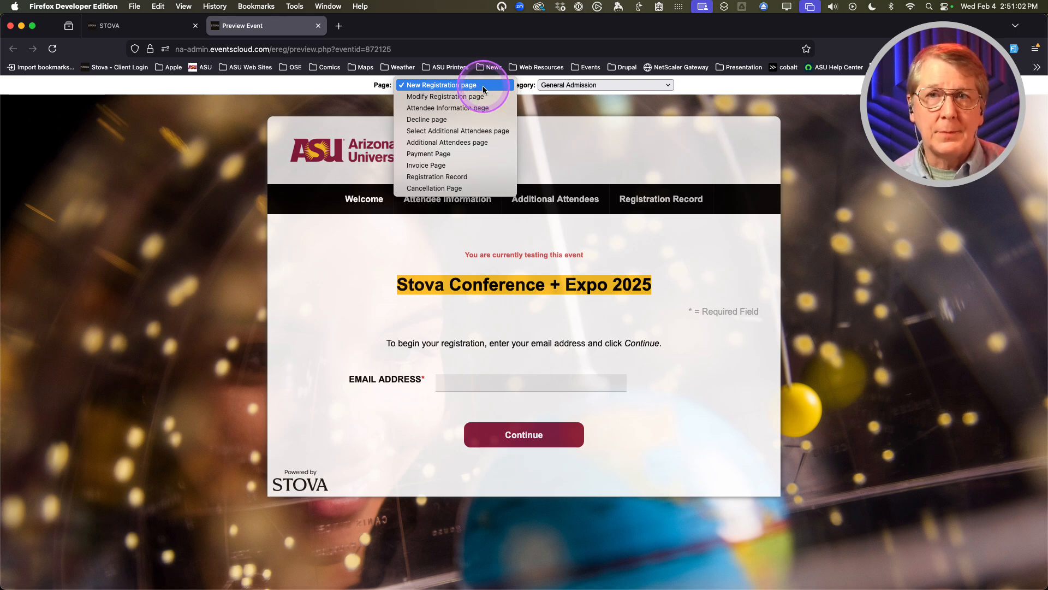
left_click(539, 154)
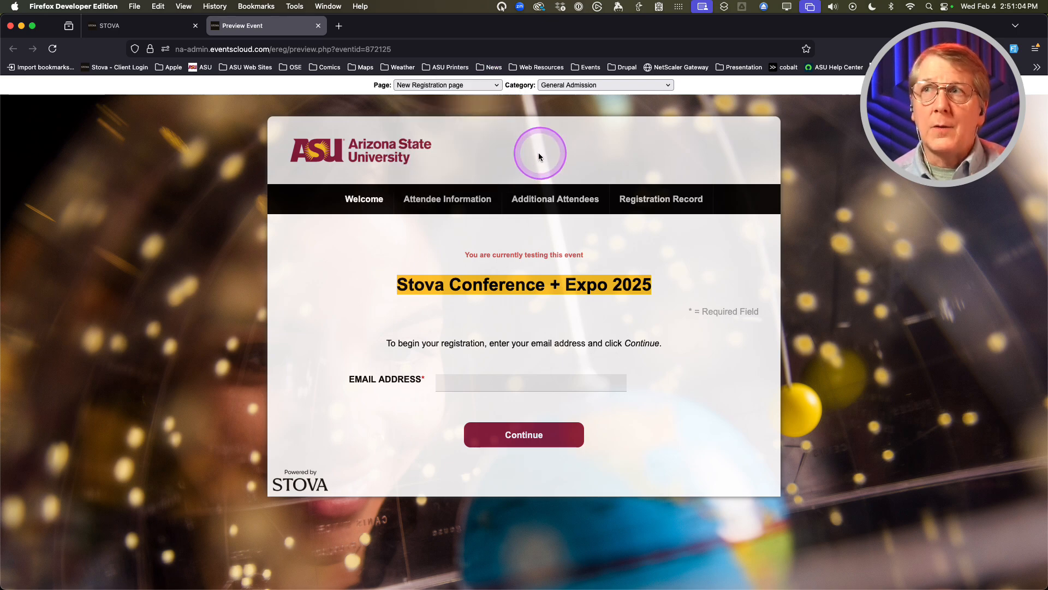
left_click(614, 85)
left_click(544, 138)
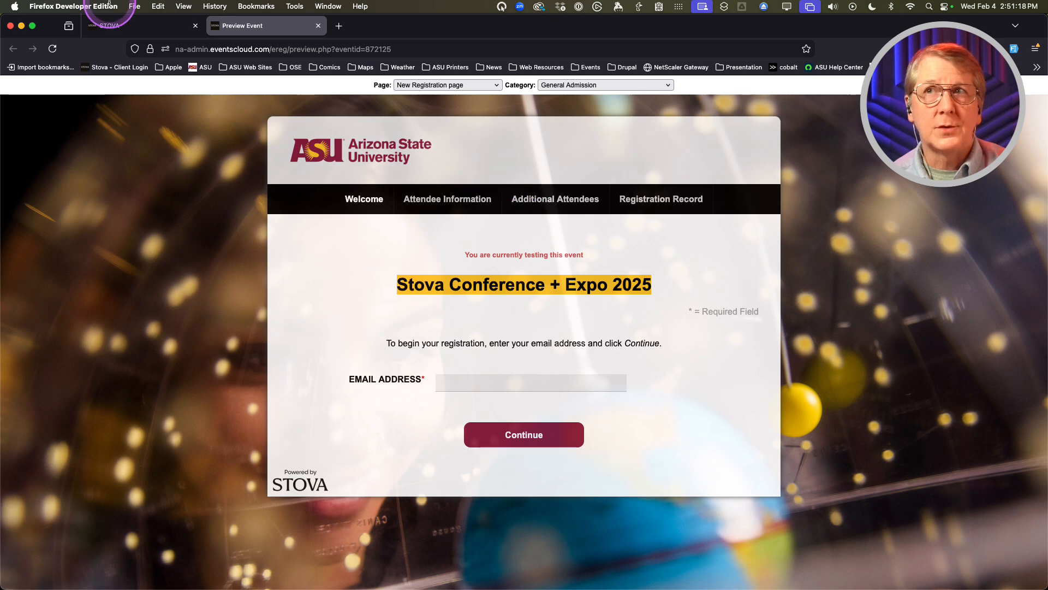
From the admin tab, open the Public Registration page in a new tab, review it, and close it
left_click(161, 26)
left_click(691, 156)
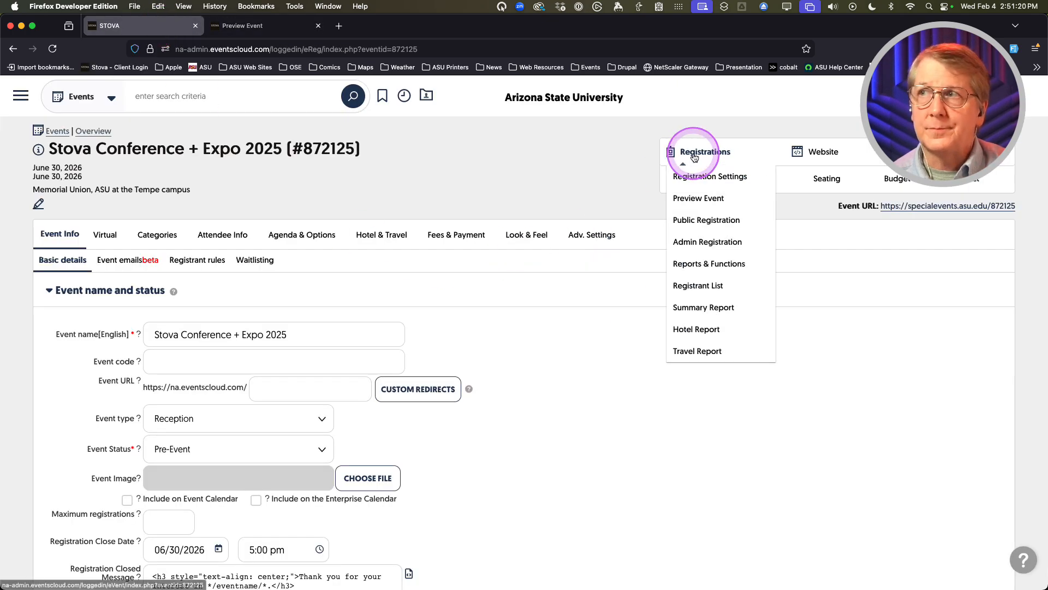
left_click(687, 225)
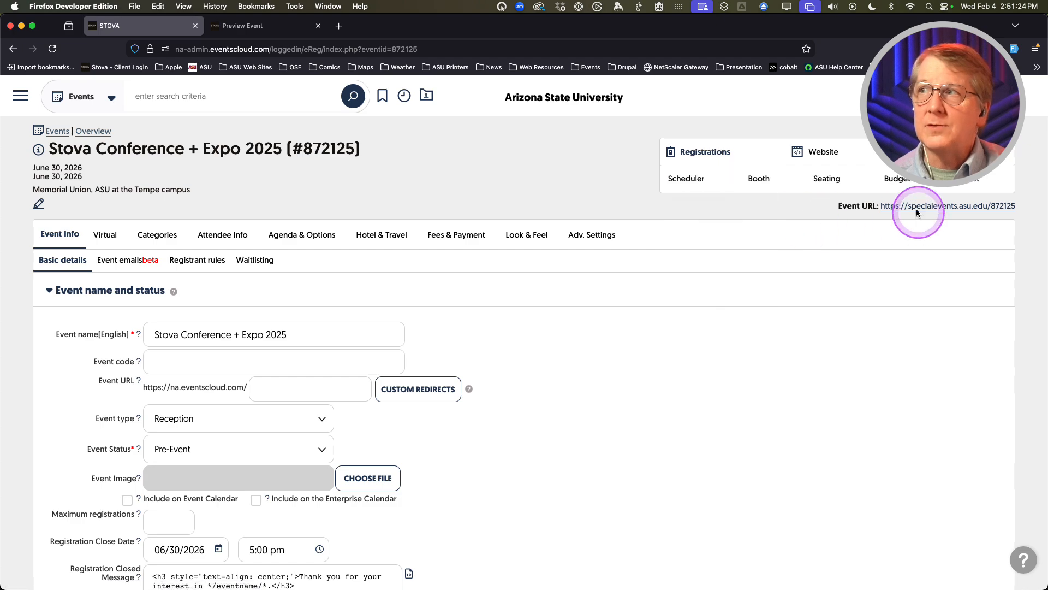
left_click(697, 149)
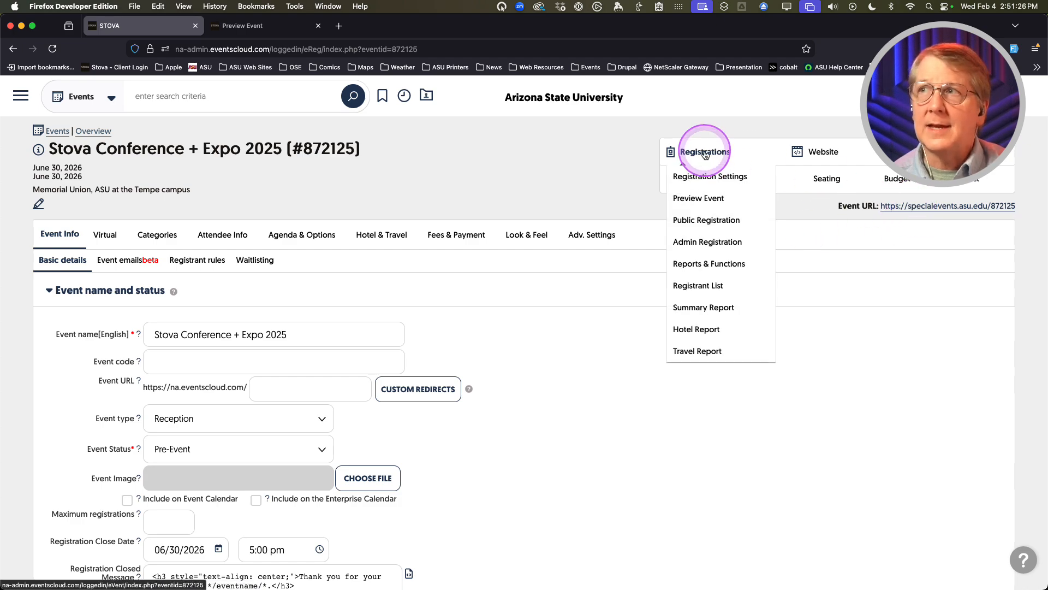
left_click(692, 220)
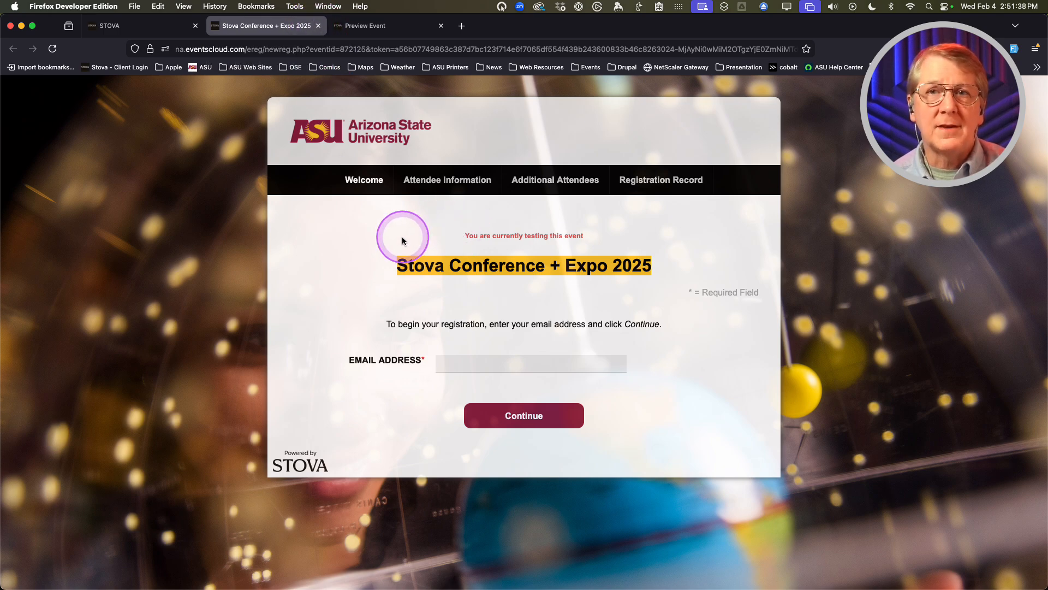
key("ctrl+alt+m")
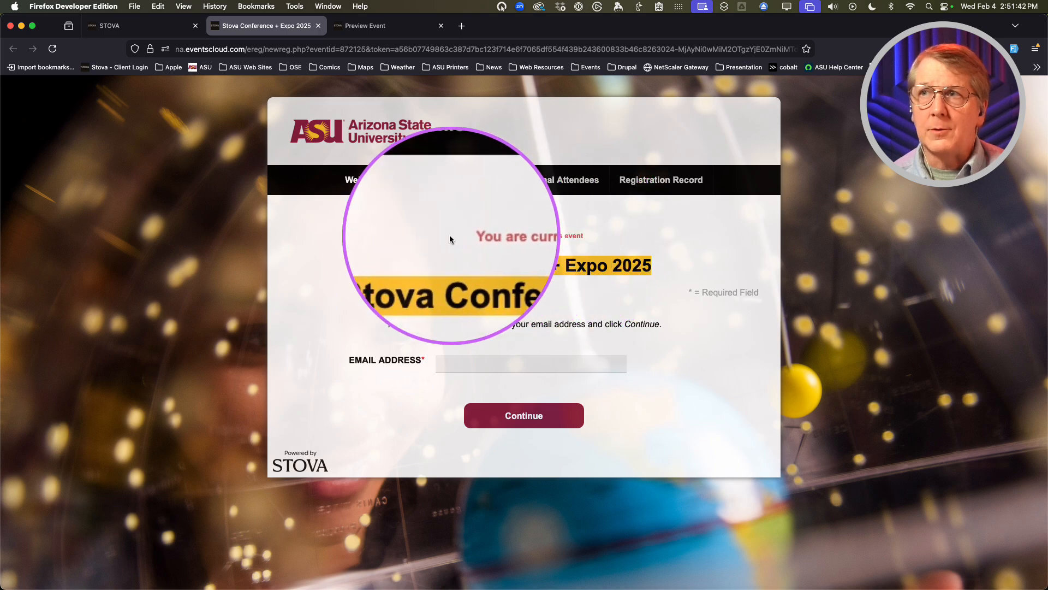
key("ctrl+alt+m")
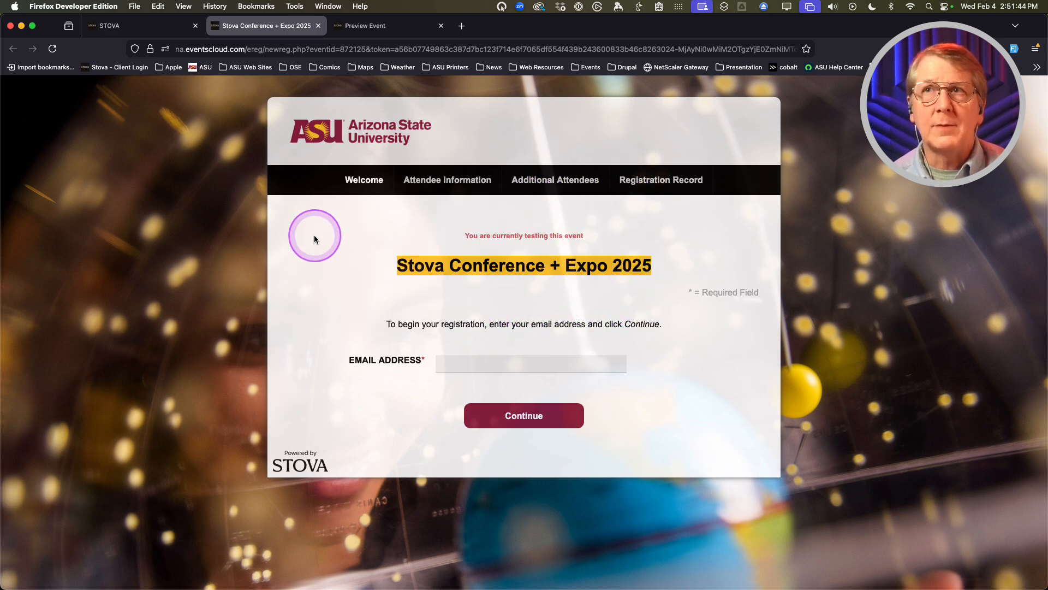
left_click(318, 26)
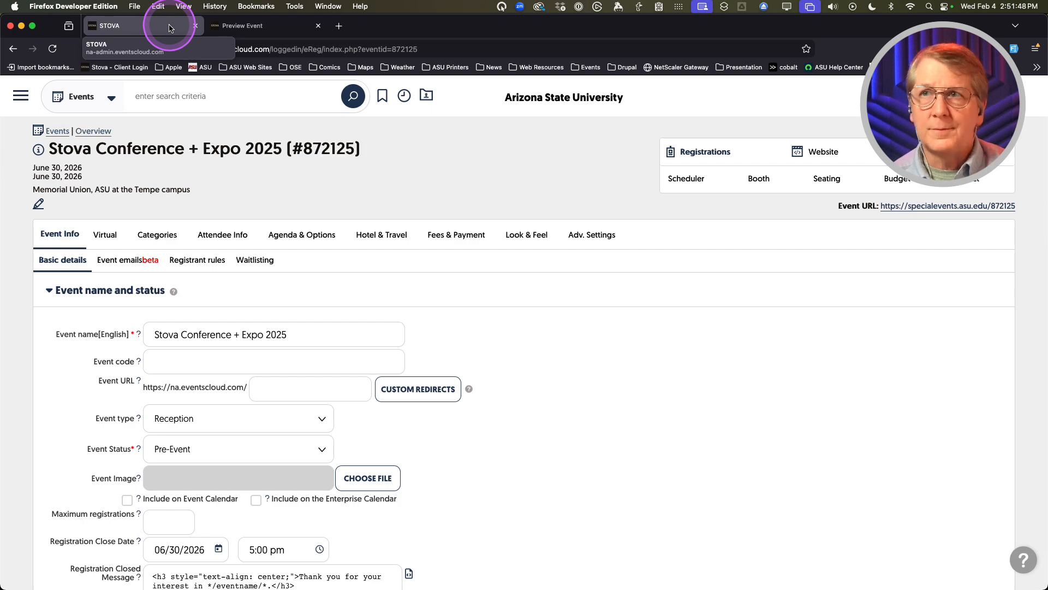
Open the event's Admin Registration test page in a new tab, then return to the admin tab
left_click(696, 150)
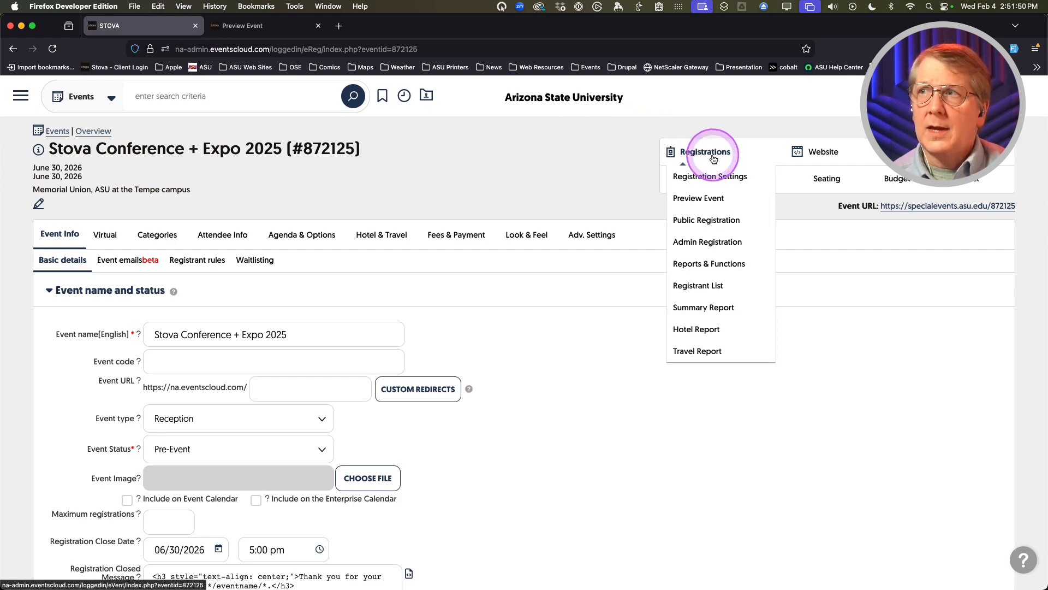
left_click(698, 244)
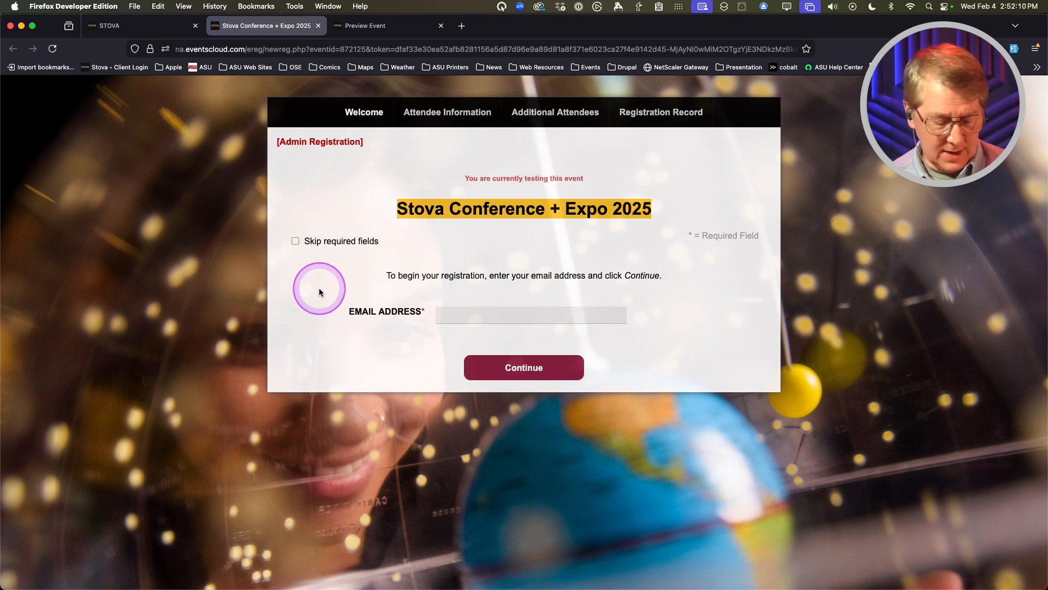
key("ctrl+alt+m")
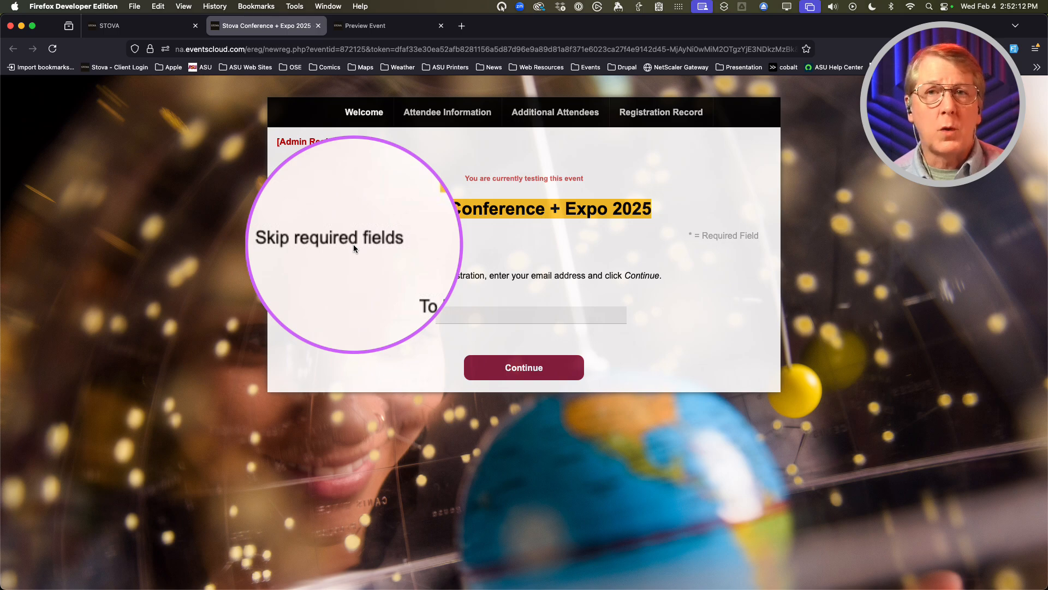
key("ctrl+alt+m")
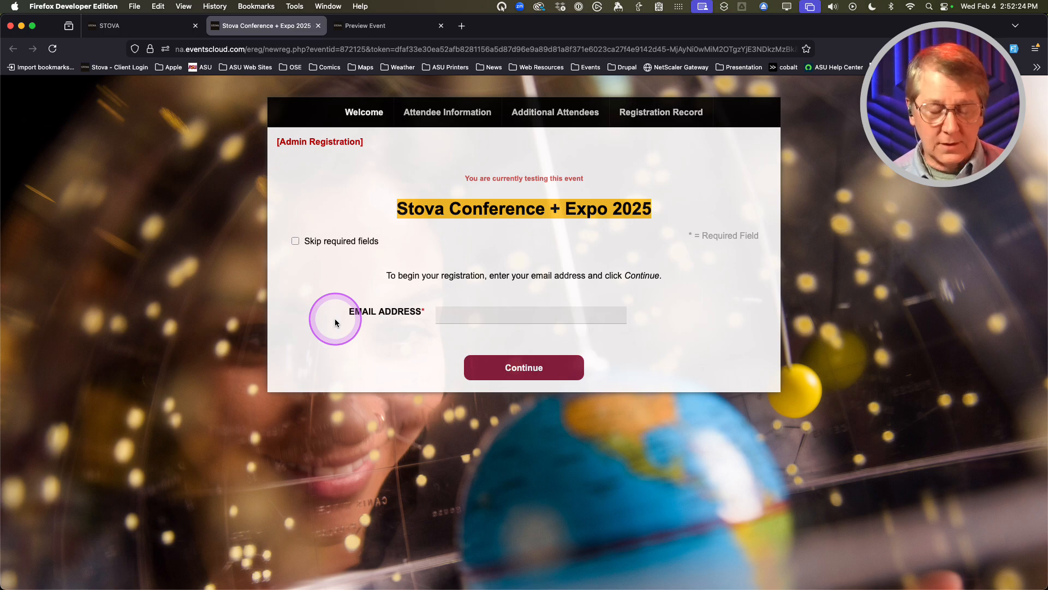
key("ctrl+alt+m")
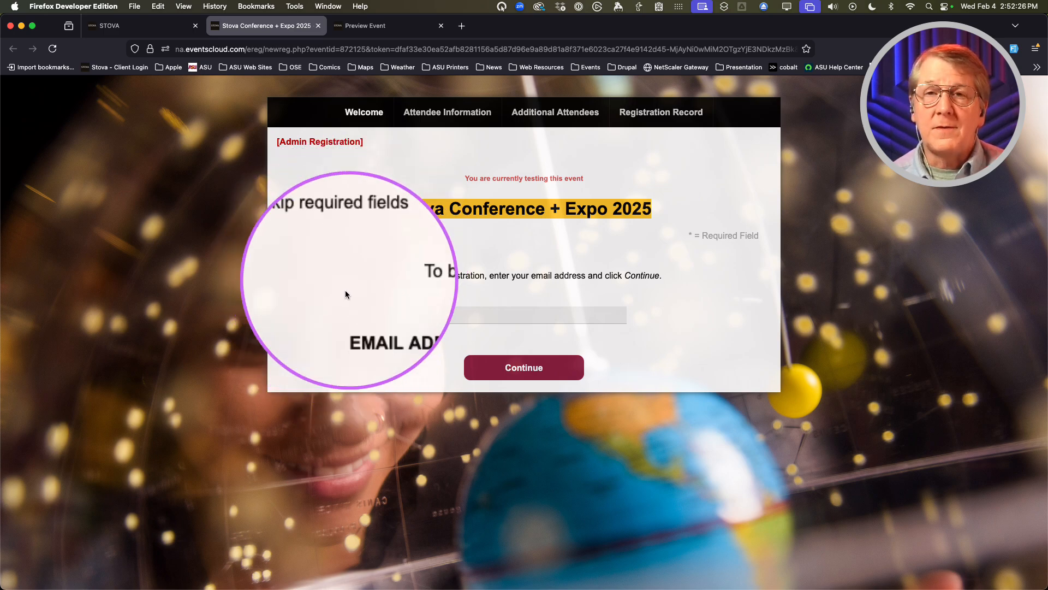
key("ctrl+alt+m")
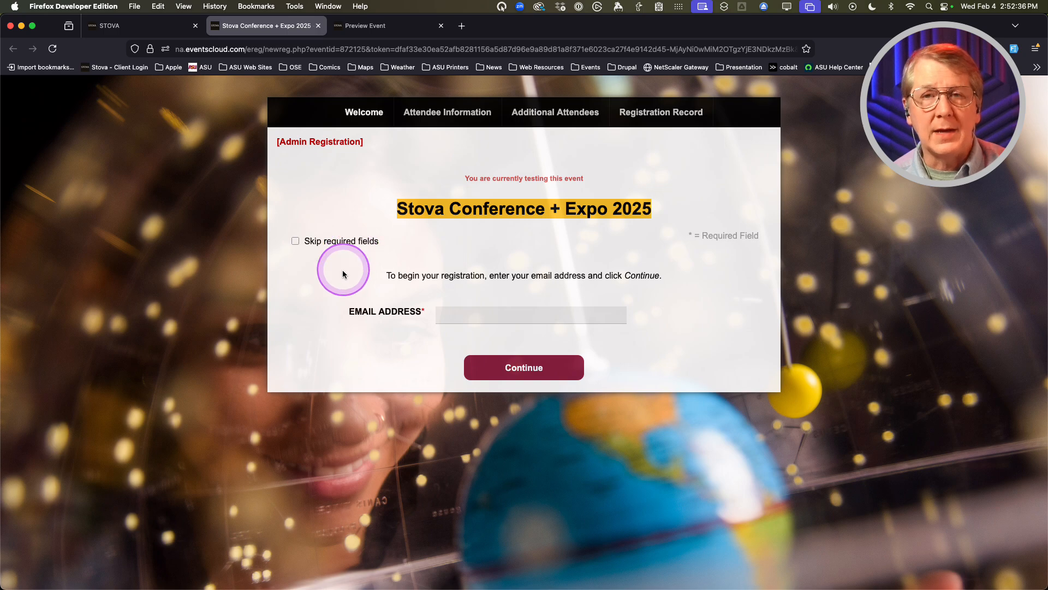
left_click(335, 297)
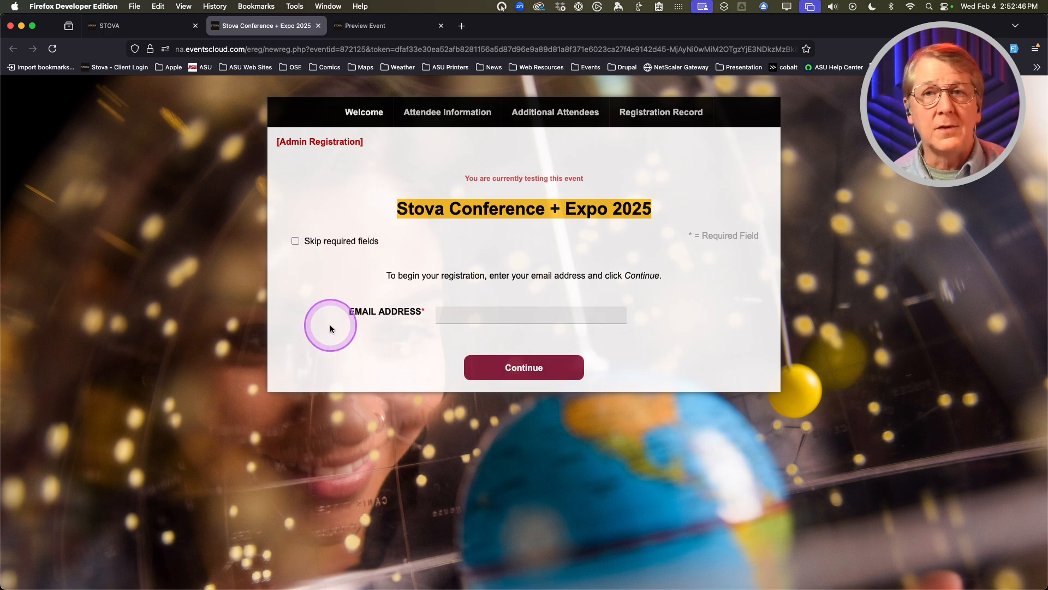
left_click(163, 32)
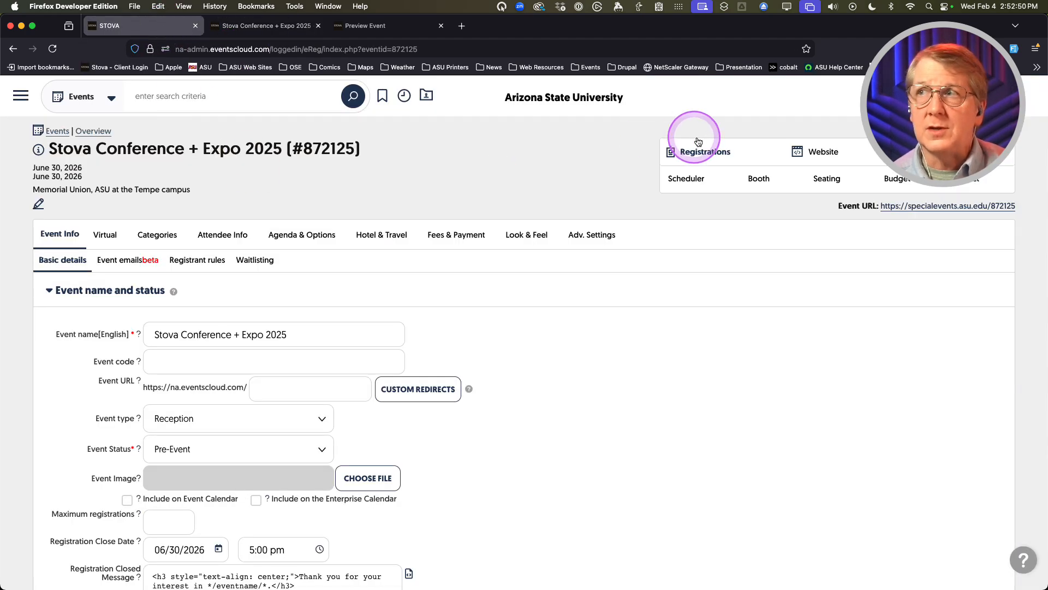
left_click(698, 156)
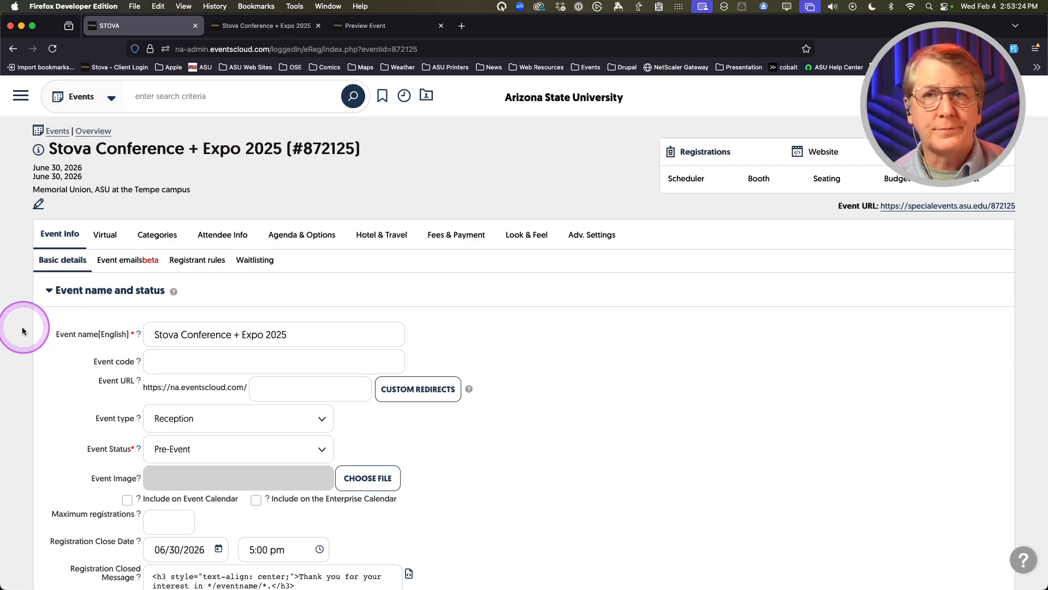
scroll(51, 329, "down", 2)
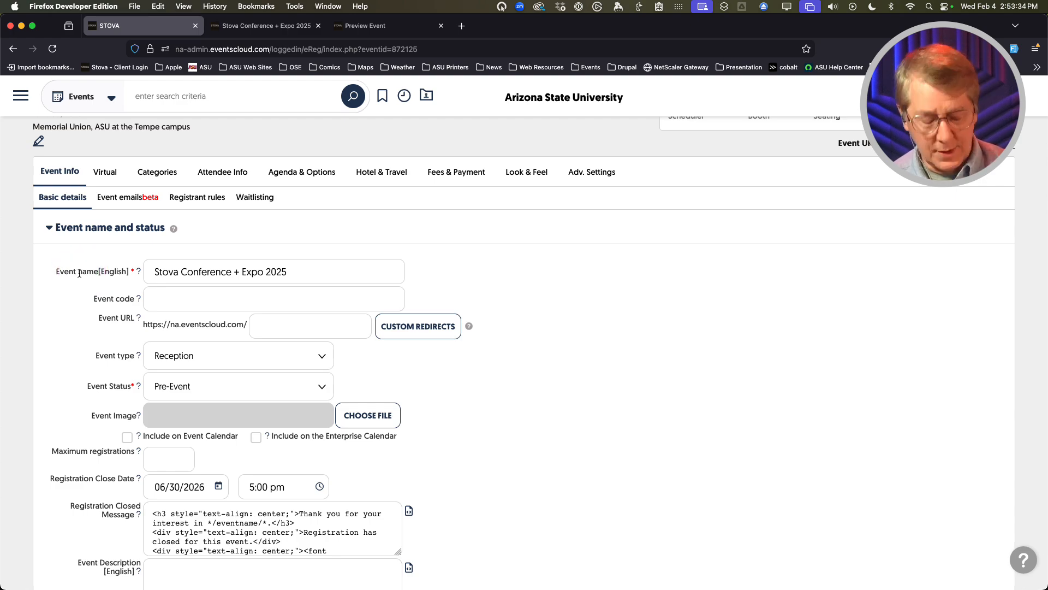
key("alt+super+m")
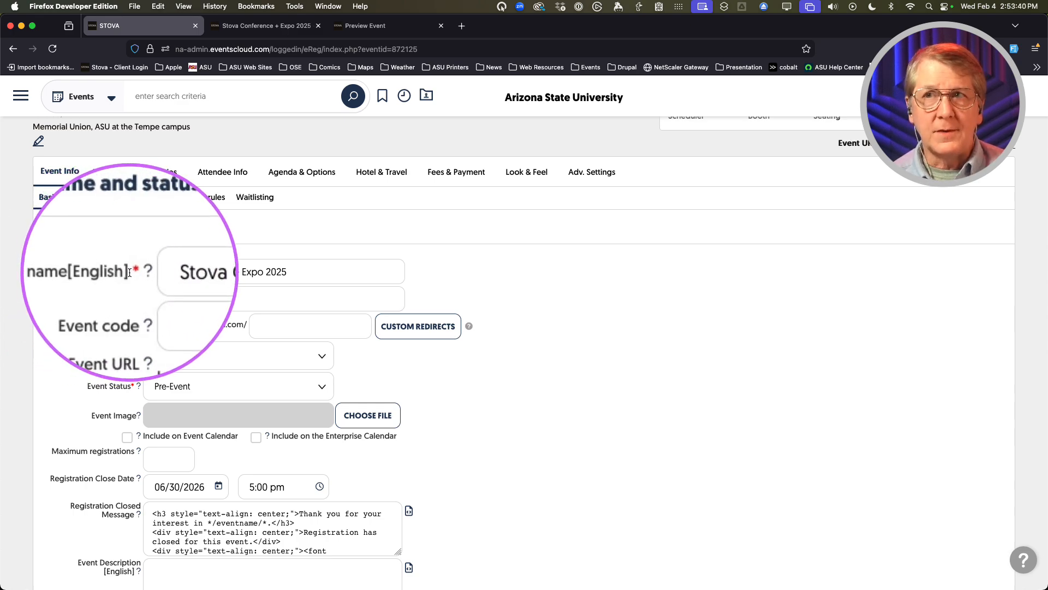
key("alt+super+m")
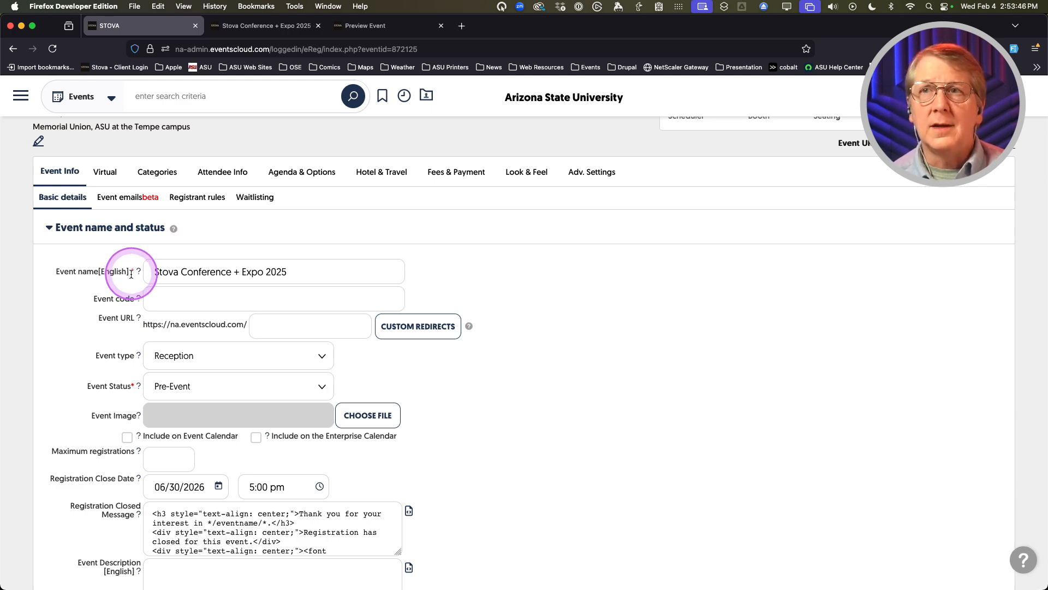
mouse_move(139, 274)
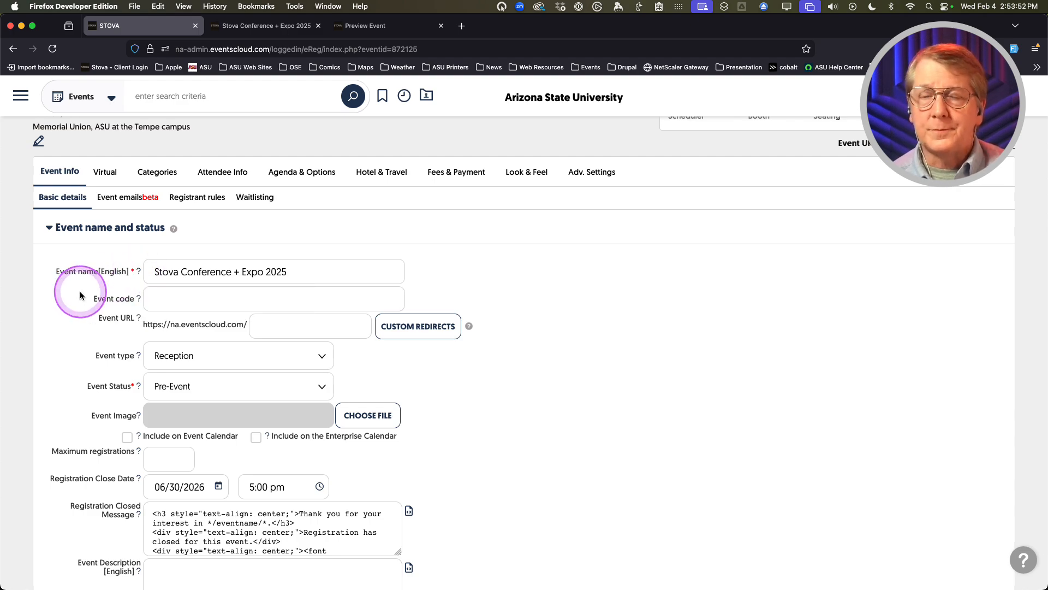
scroll(66, 298, "down", 1)
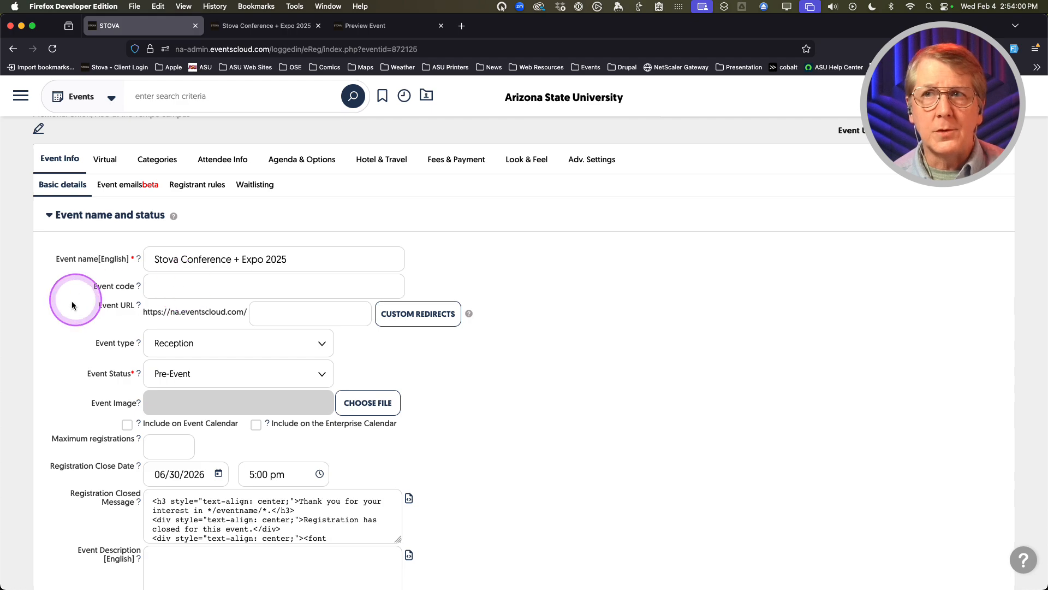
scroll(60, 299, "down", 2)
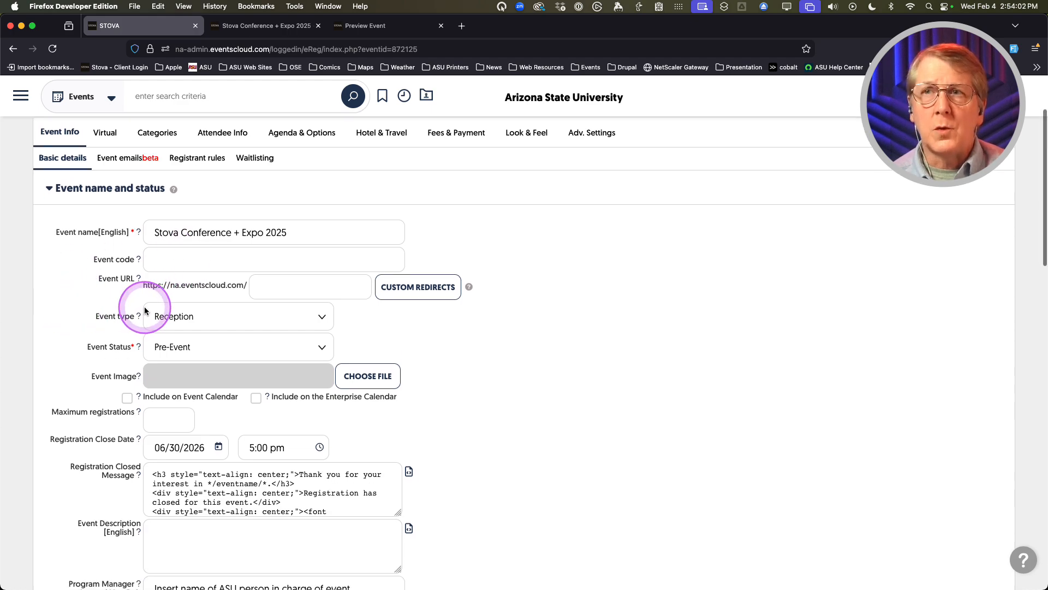
scroll(88, 307, "up", 1)
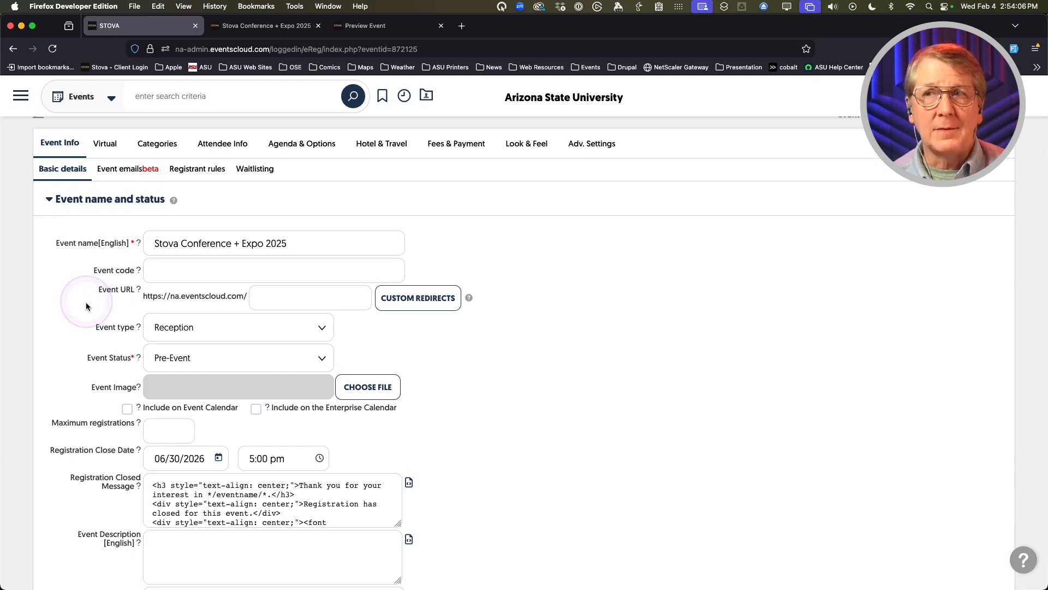
scroll(86, 304, "up", 5)
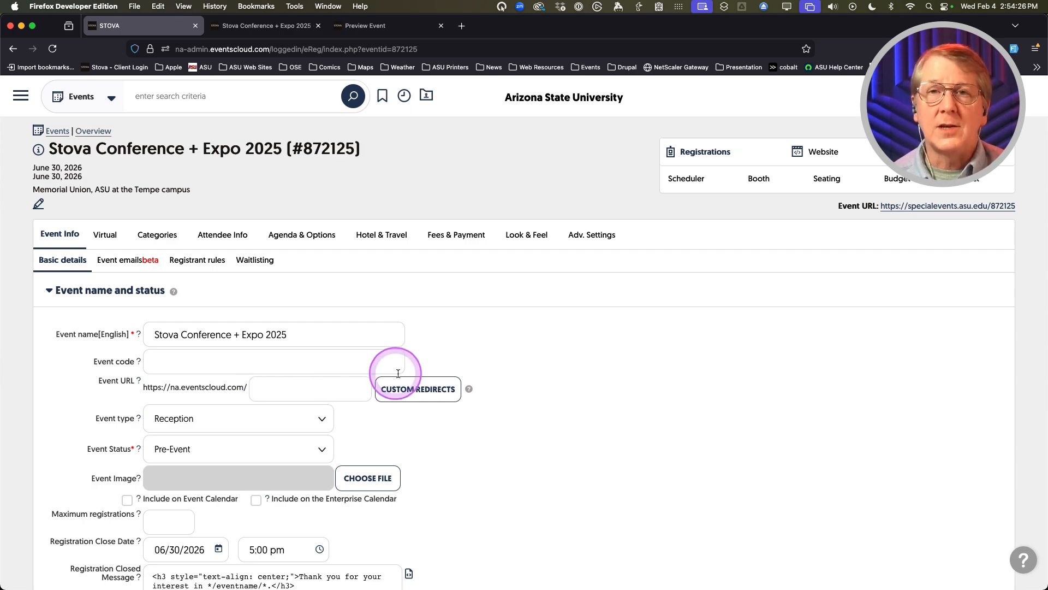
key("ctrl+alt+m")
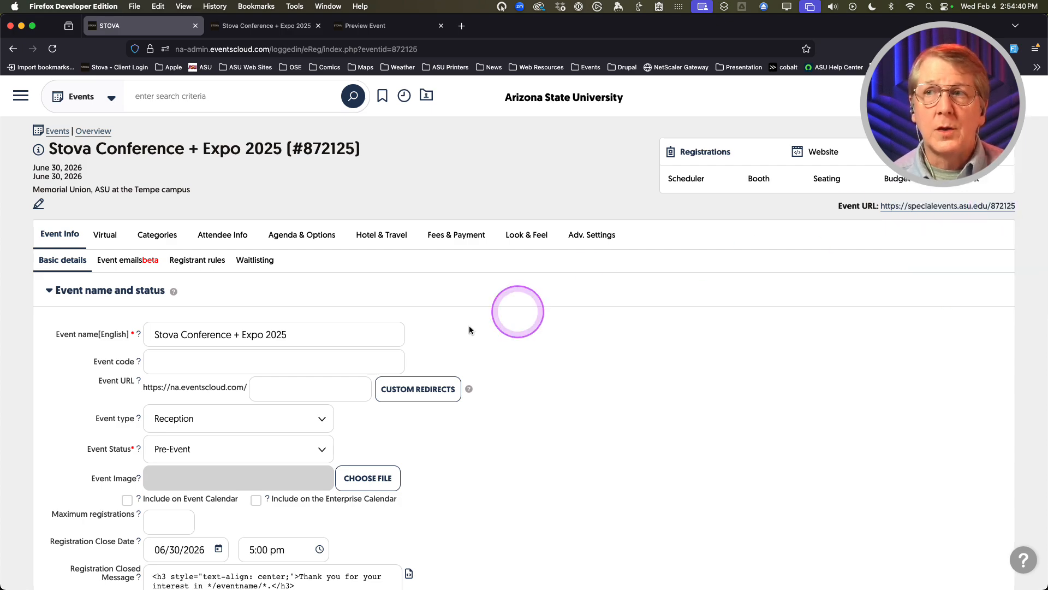
Set the Event URL slug to stovaconfex2025, removing the invalid '+', and save
type("STOVA")
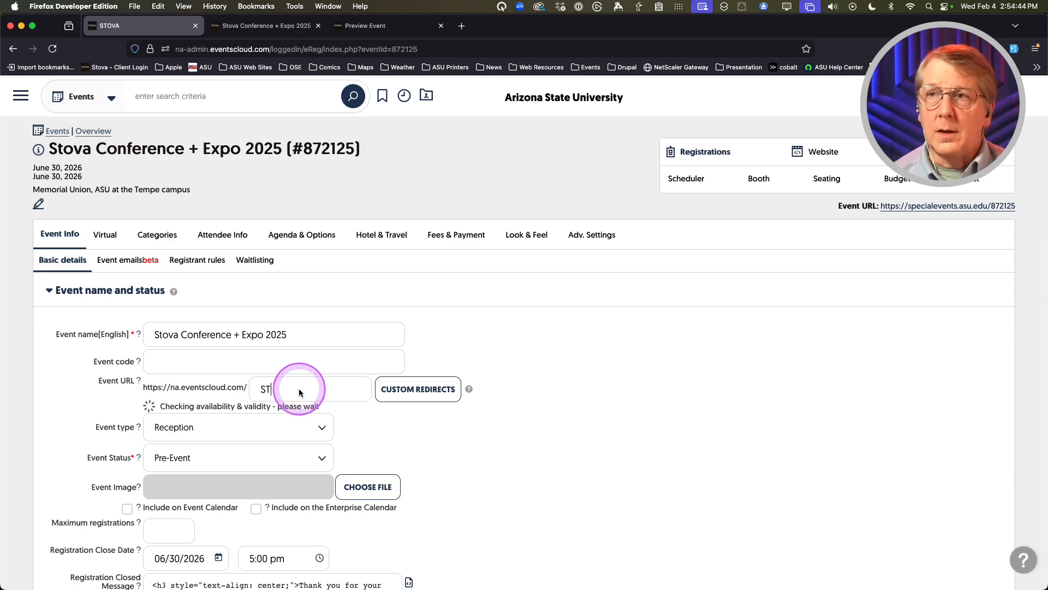
key("BackSpace")
key("BackSpace")
type("sto")
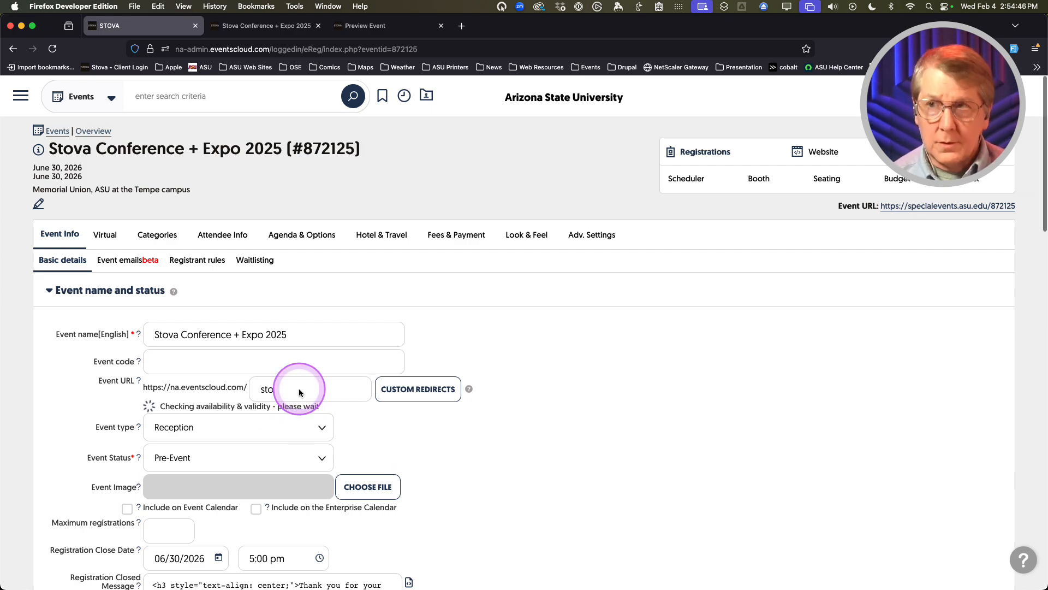
type("vac")
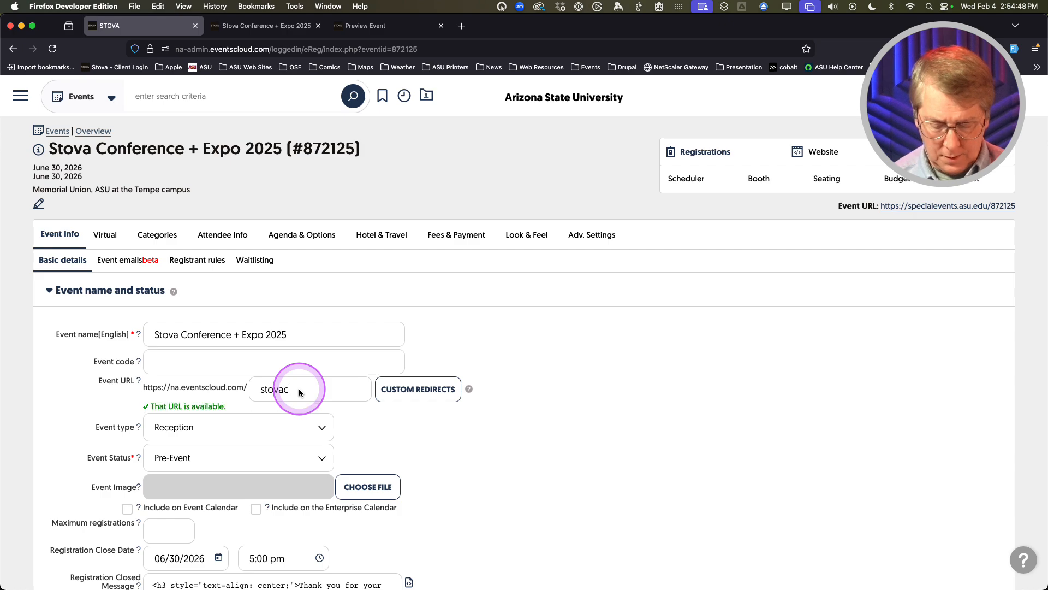
type("+")
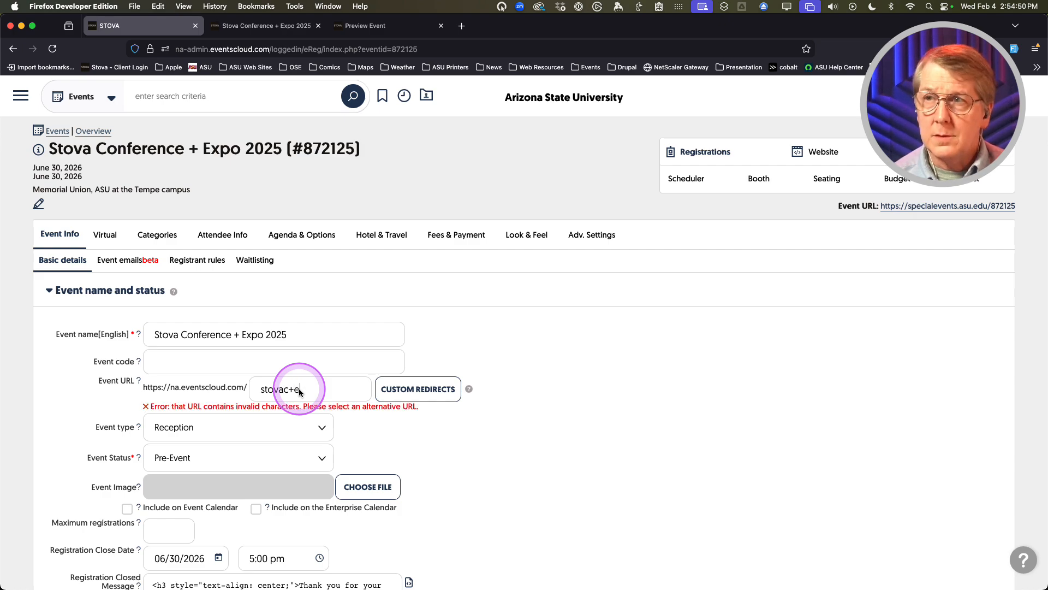
type("ex2025")
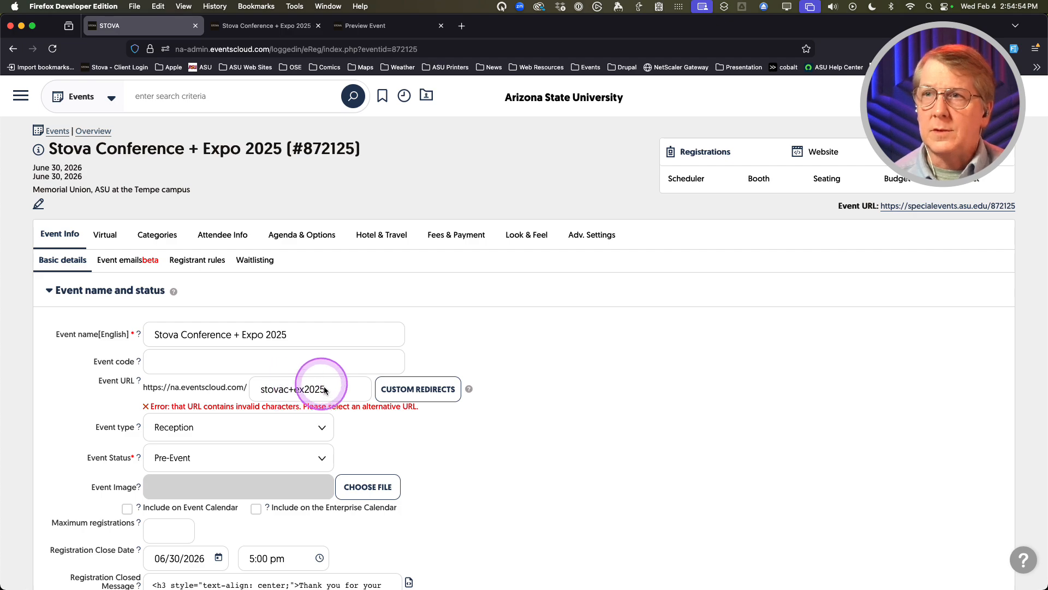
left_click(292, 391)
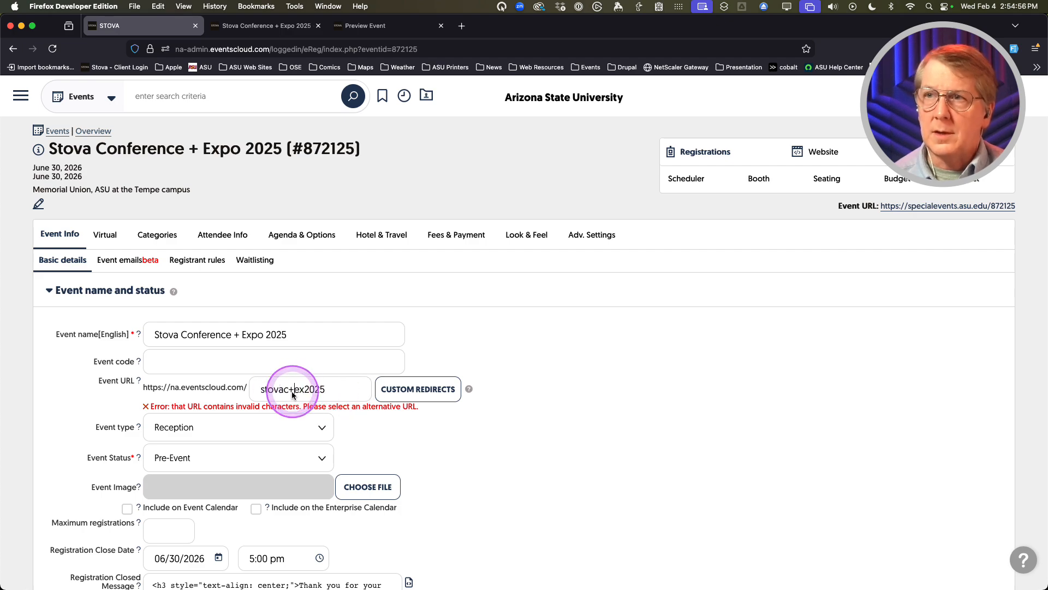
key("BackSpace")
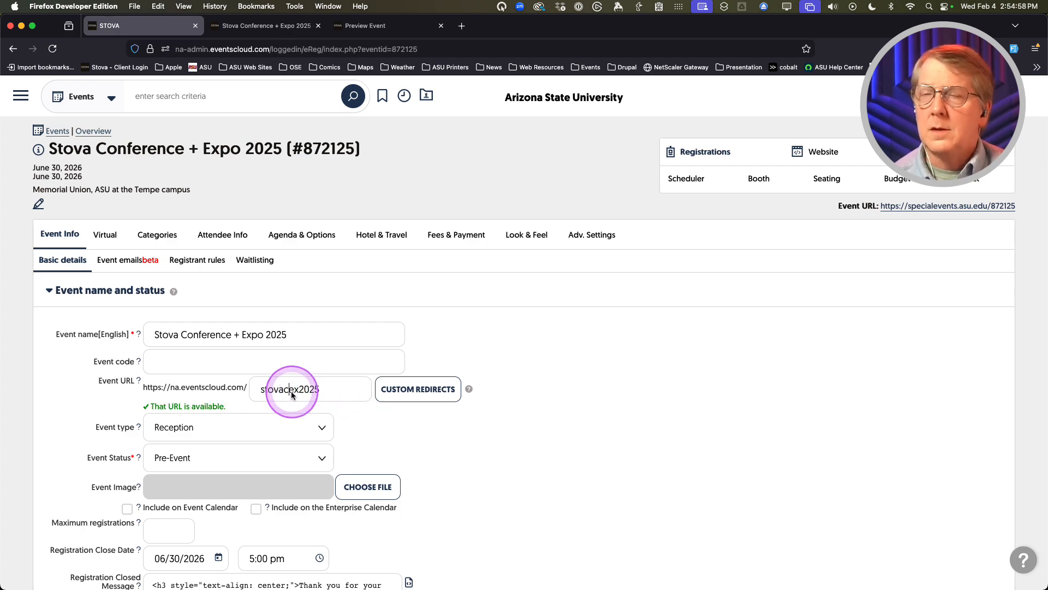
type("onf")
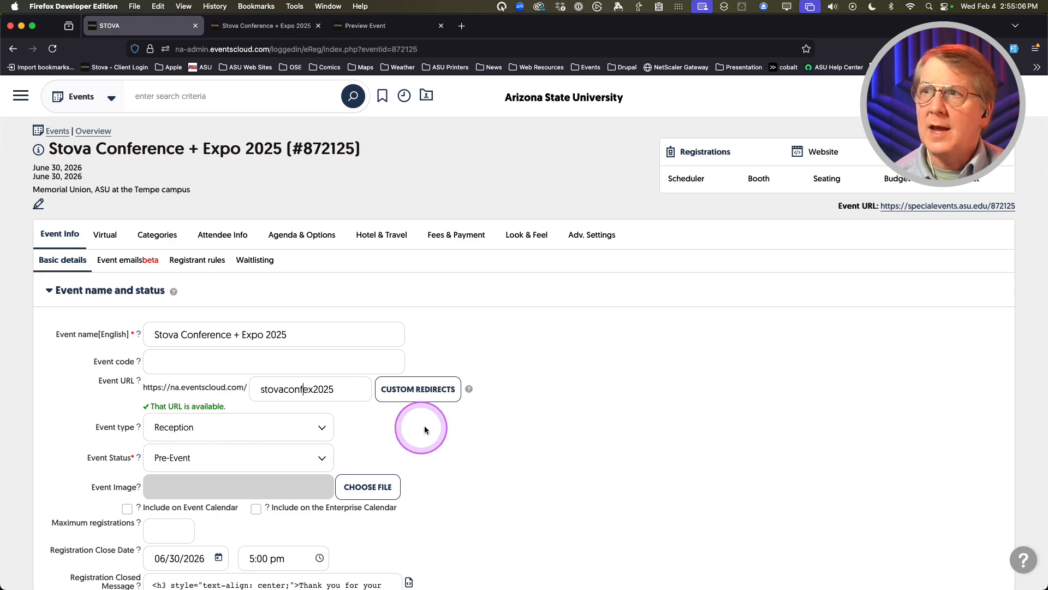
scroll(464, 473, "down", 20)
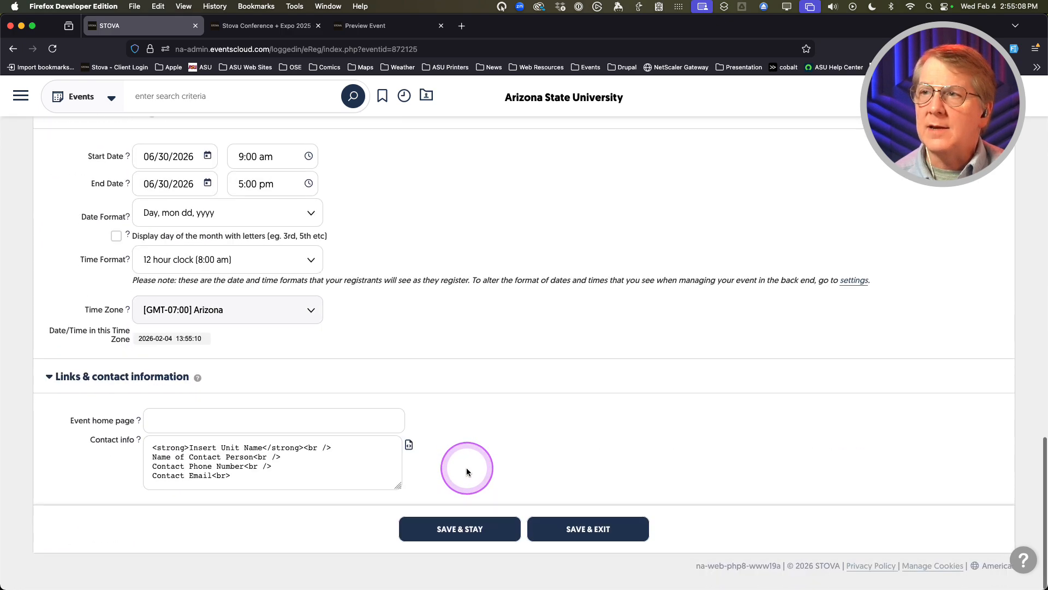
left_click(457, 541)
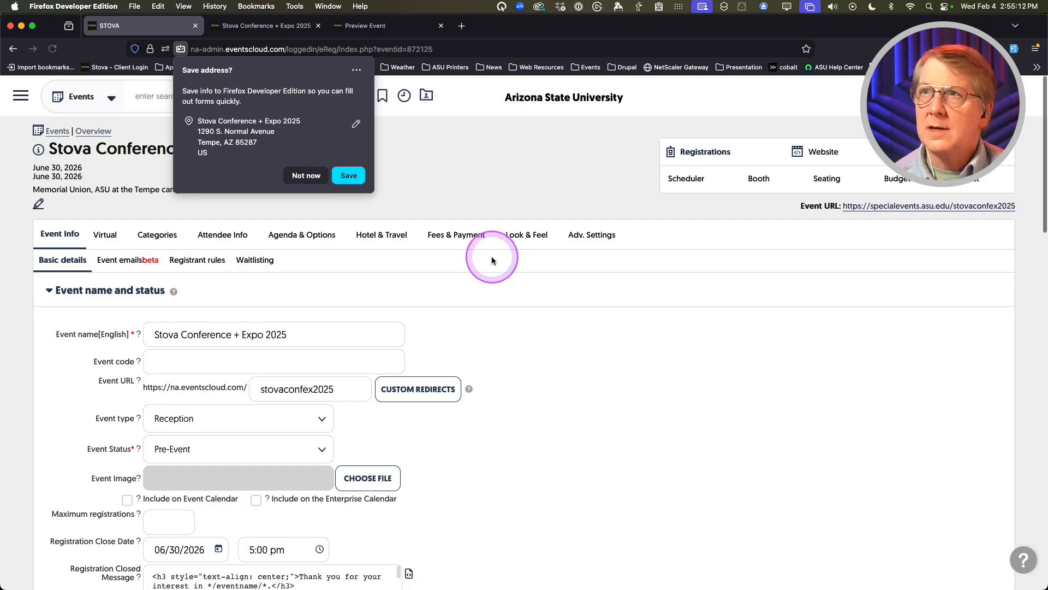
left_click(306, 176)
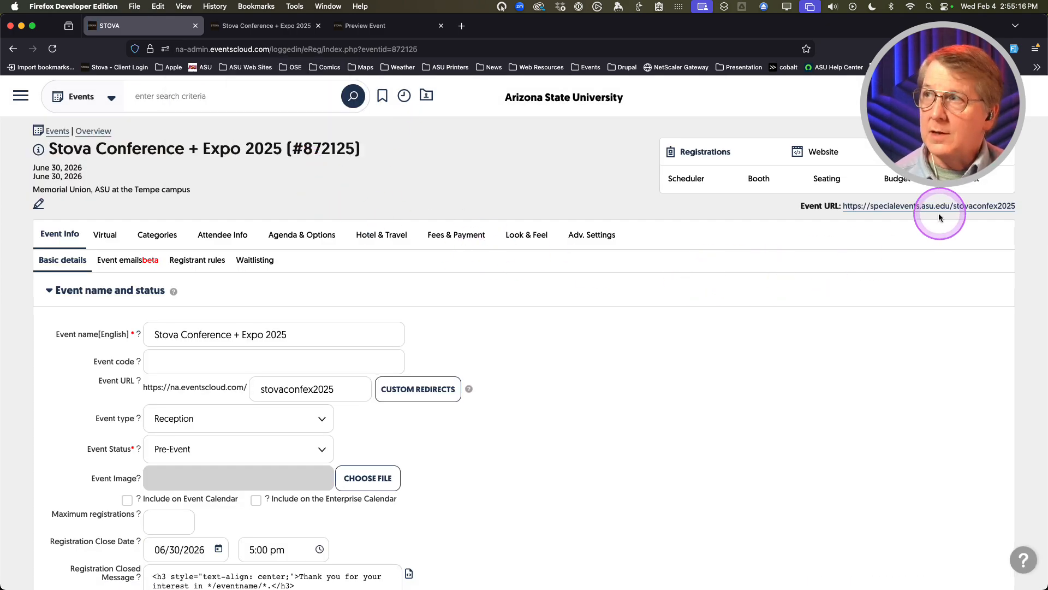
left_click(982, 212)
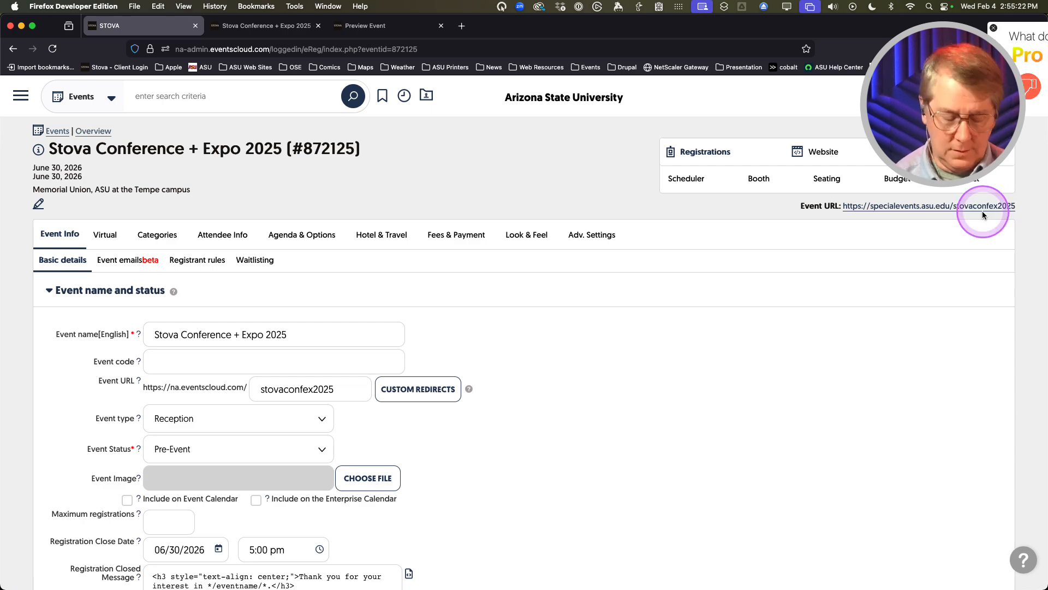
key("ctrl+m")
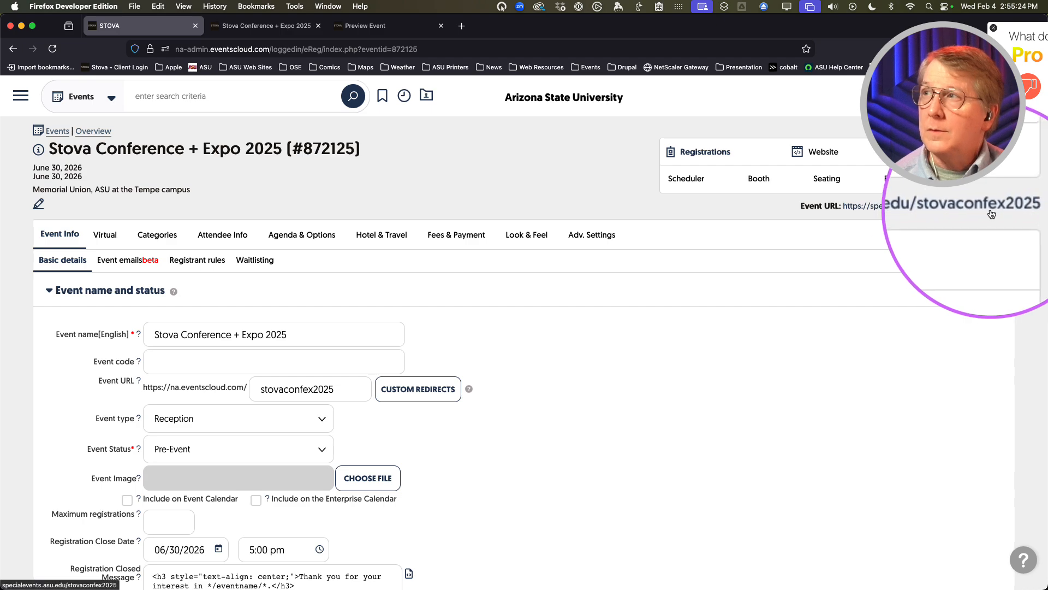
key("ctrl+m")
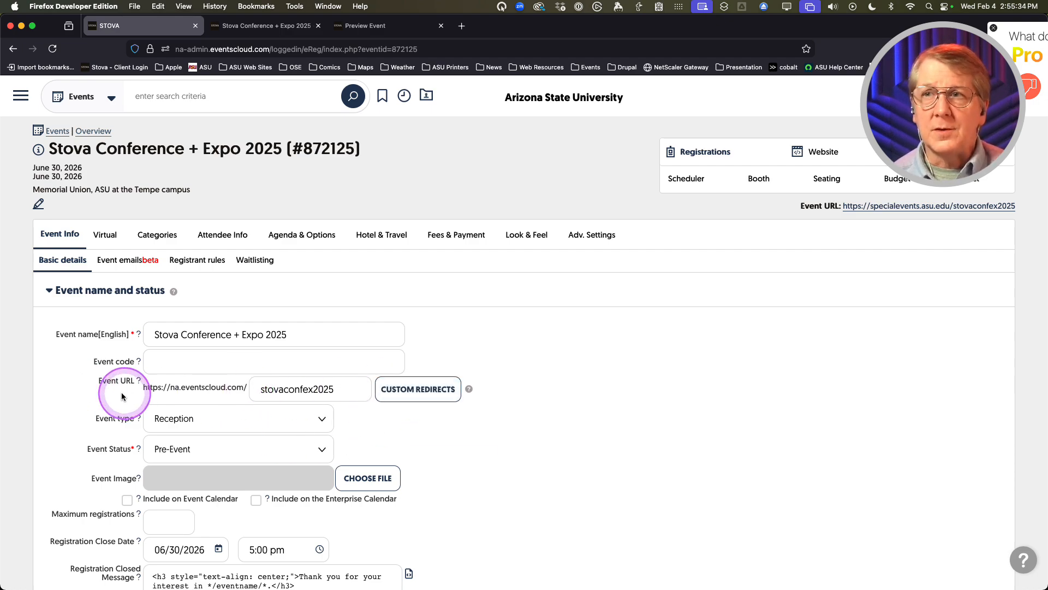
scroll(73, 401, "down", 1)
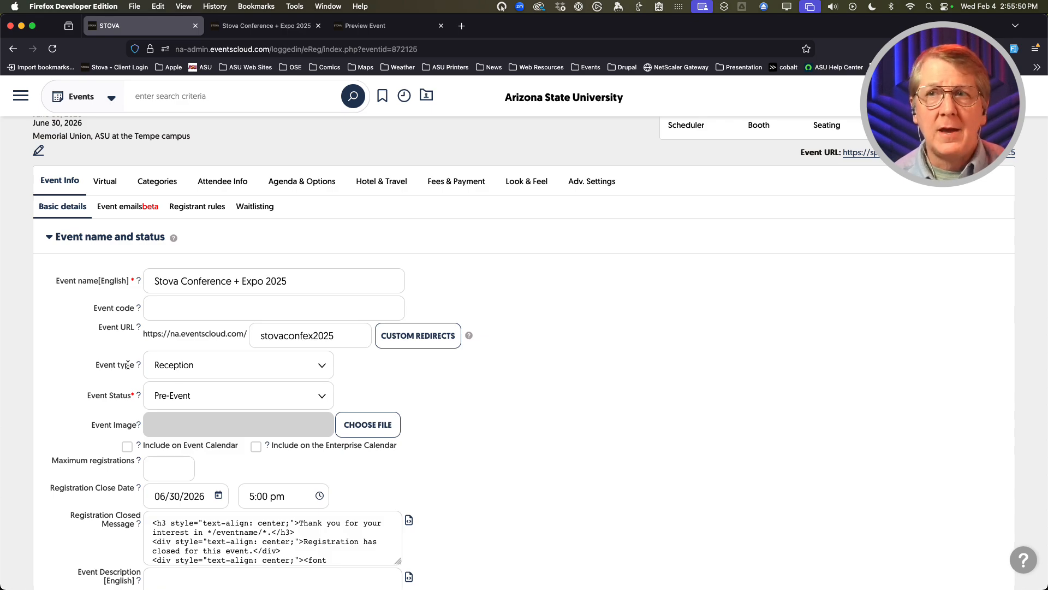
left_click(295, 364)
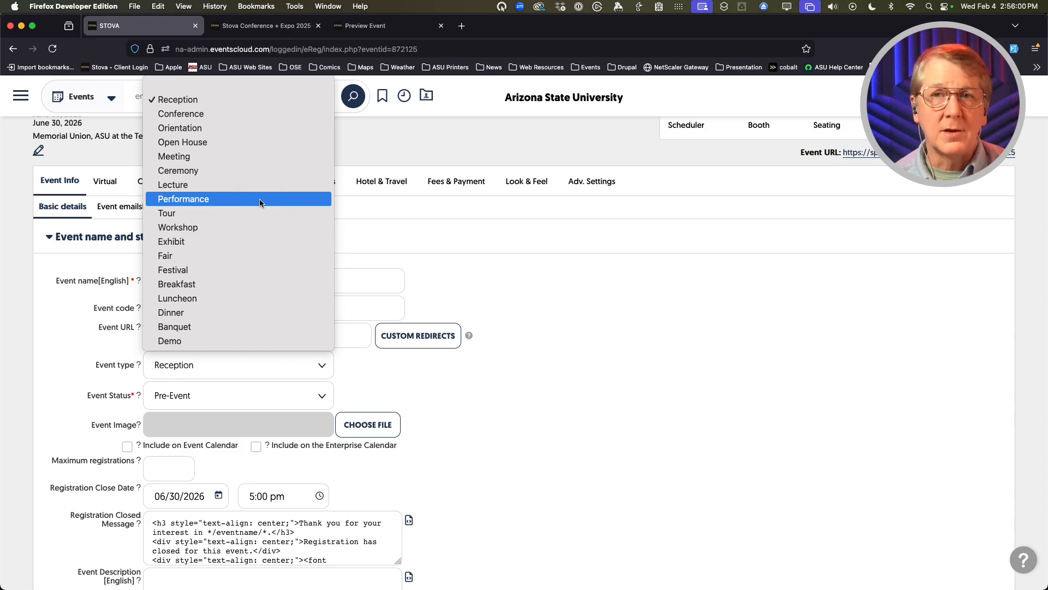
left_click(59, 337)
scroll(68, 353, "down", 1)
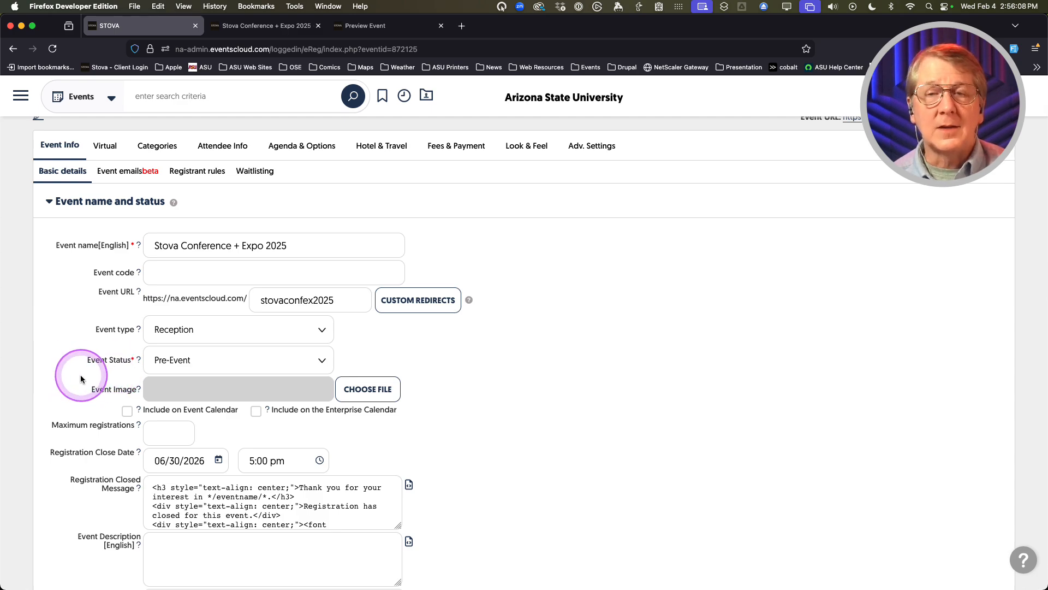
mouse_move(170, 366)
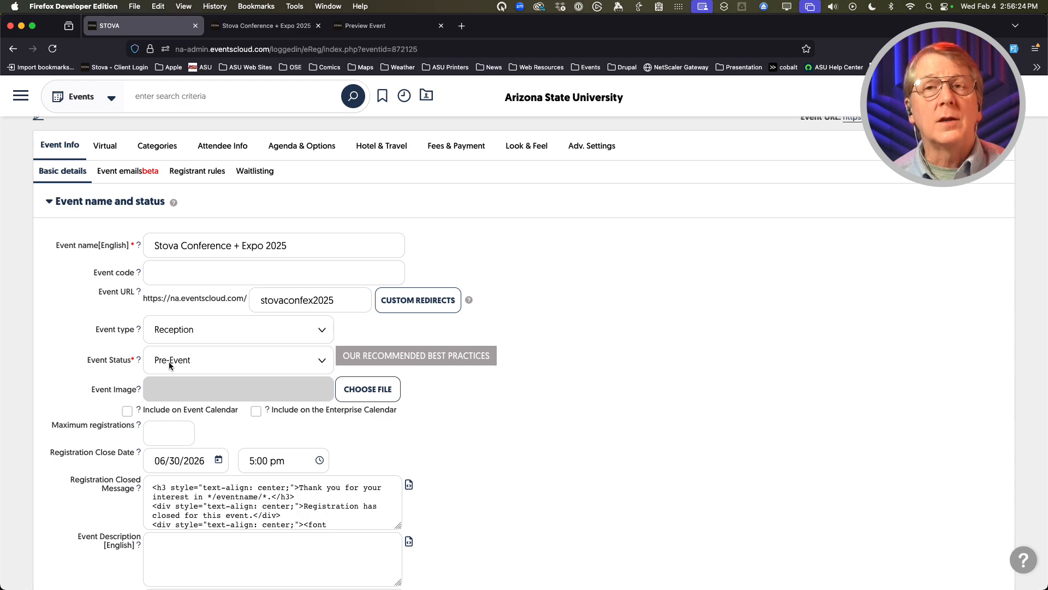
scroll(169, 361, "up", 5)
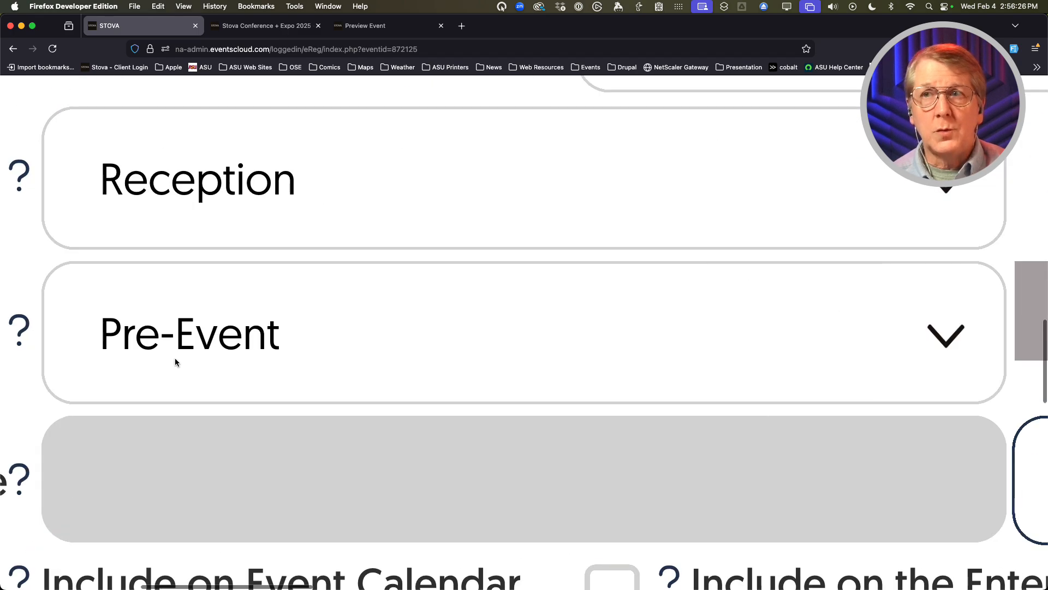
scroll(191, 360, "down", 5)
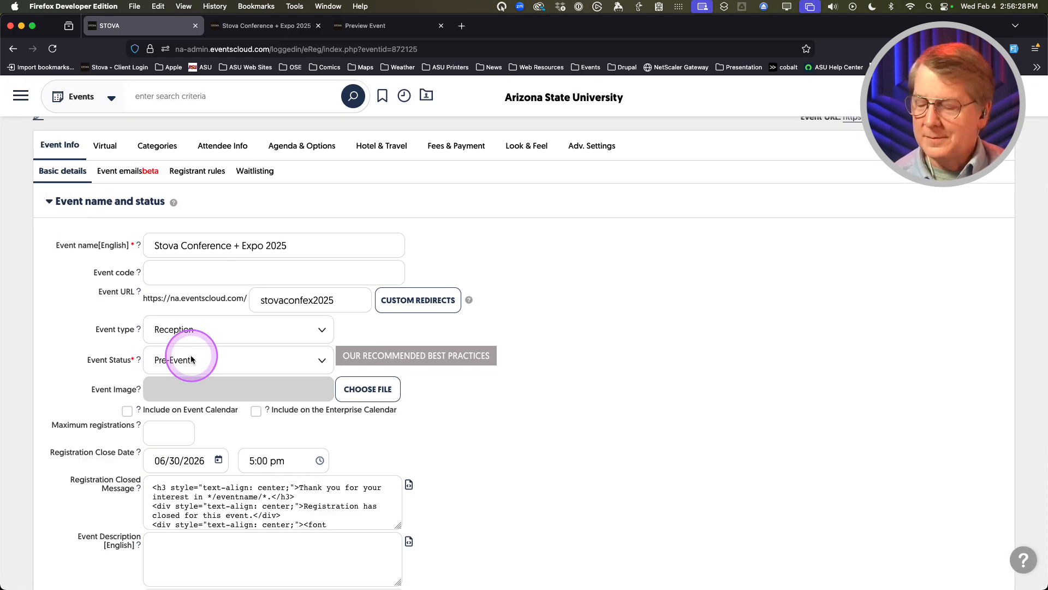
left_click(265, 359)
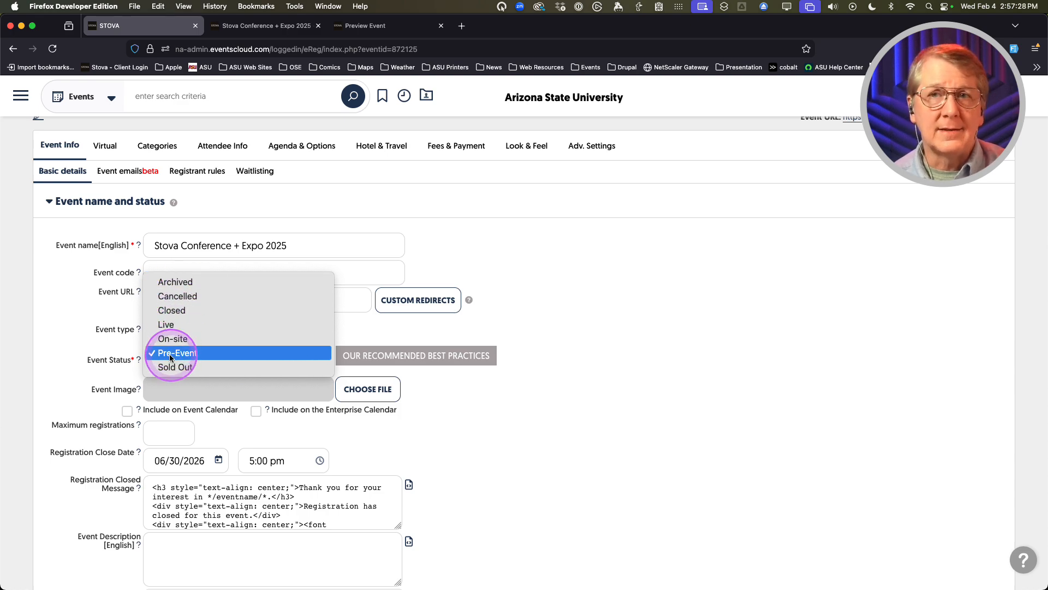
left_click(64, 359)
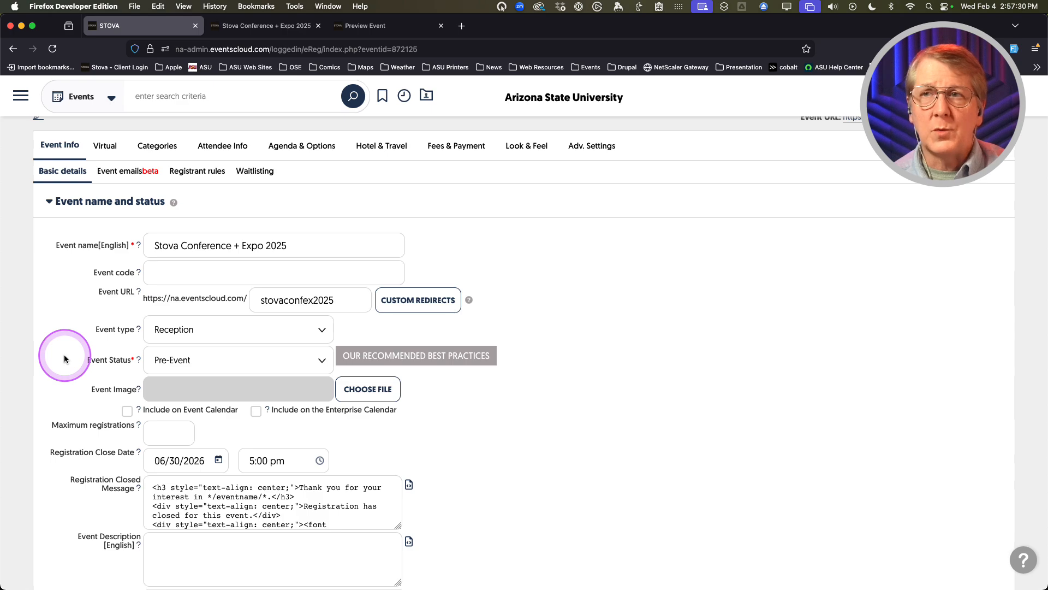
scroll(65, 354, "down", 2)
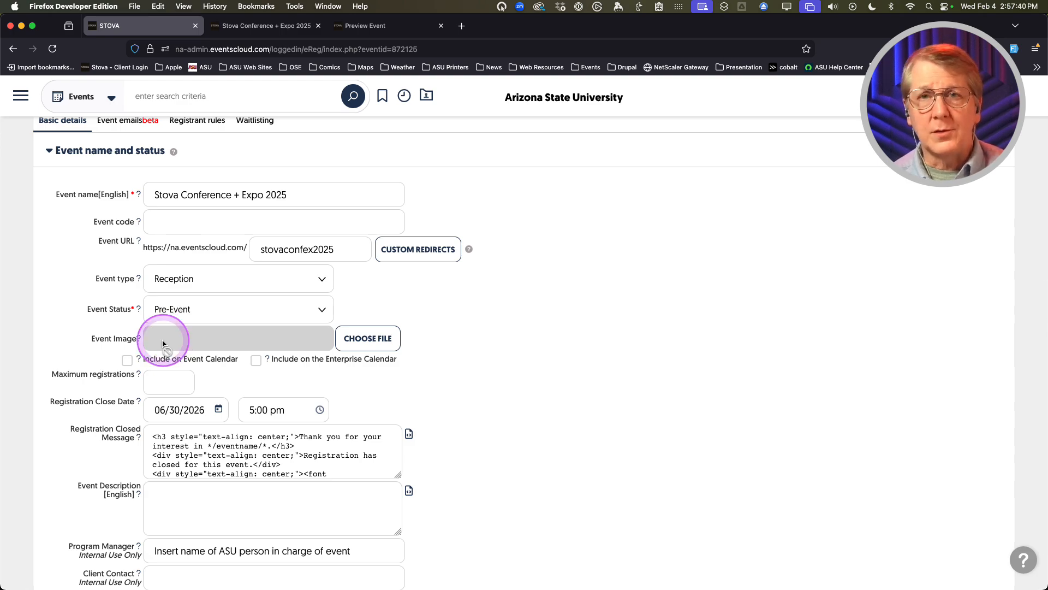
scroll(82, 345, "down", 1)
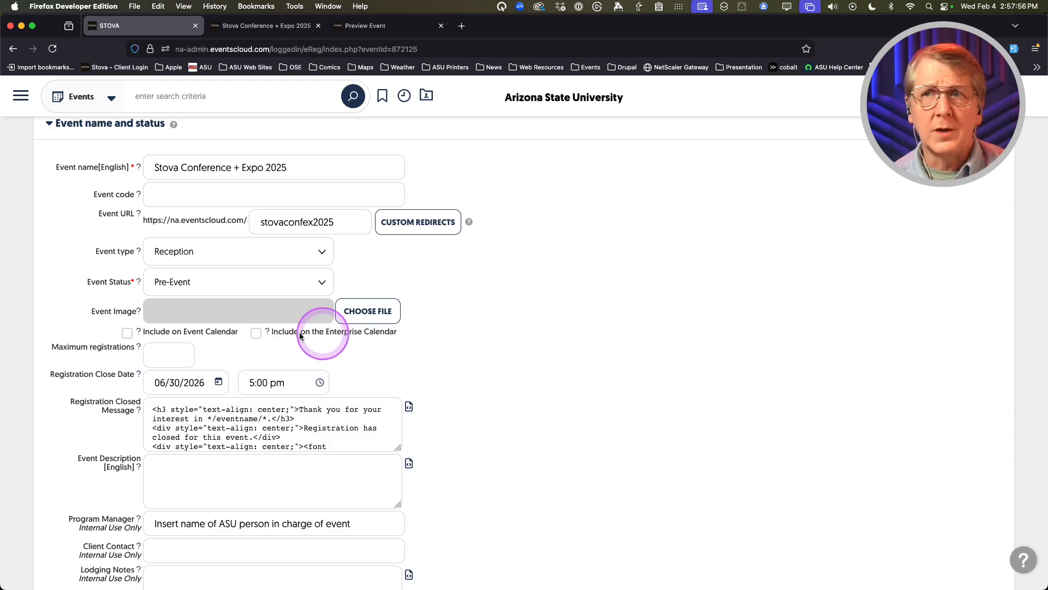
scroll(55, 382, "down", 2)
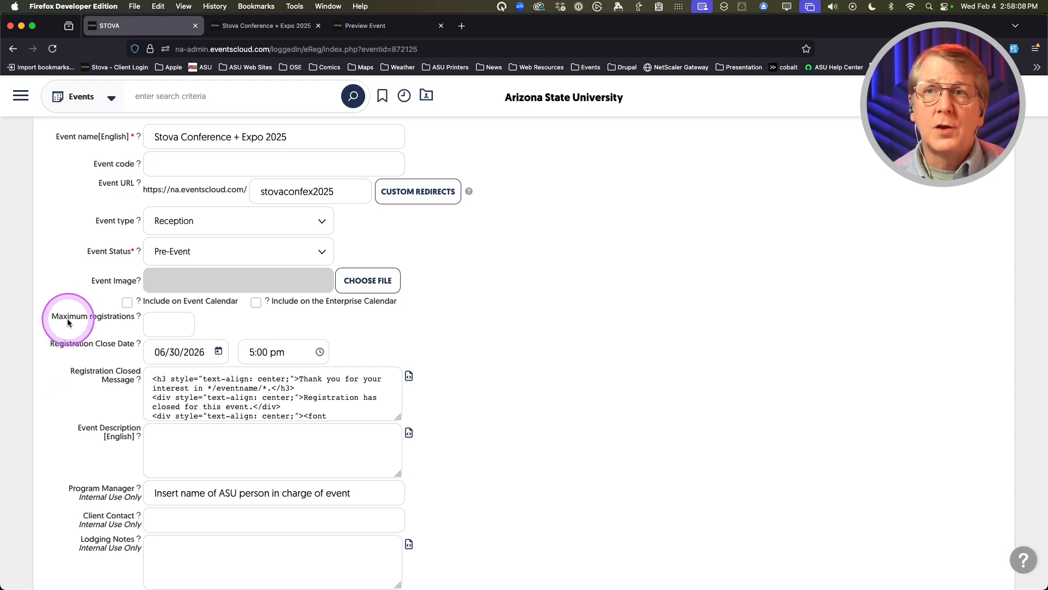
left_click(163, 324)
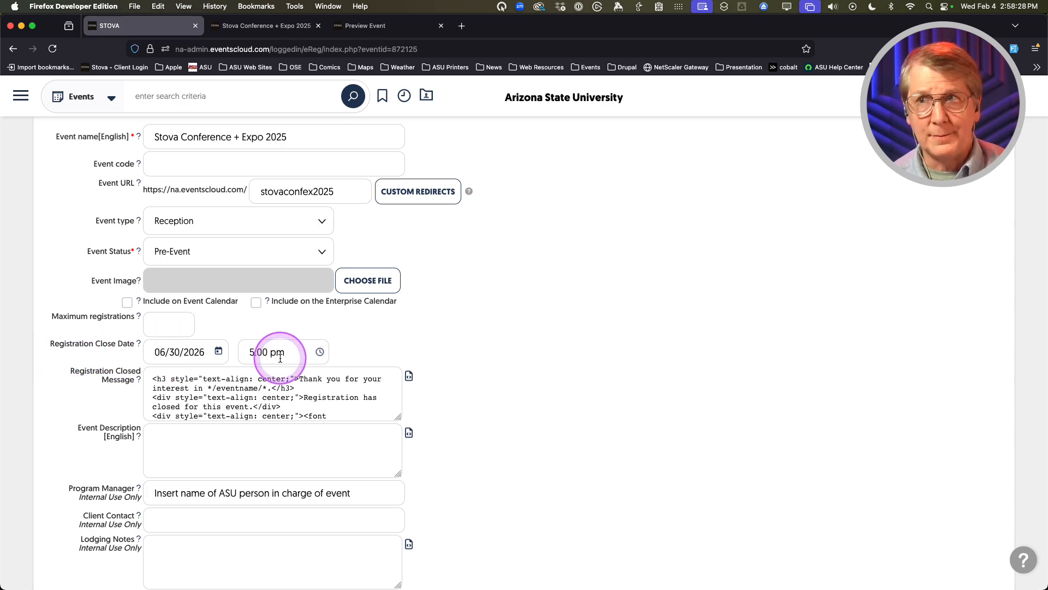
Set the Registration Close Date to 05/12/2026, keeping the 5:00 pm time
left_click(217, 352)
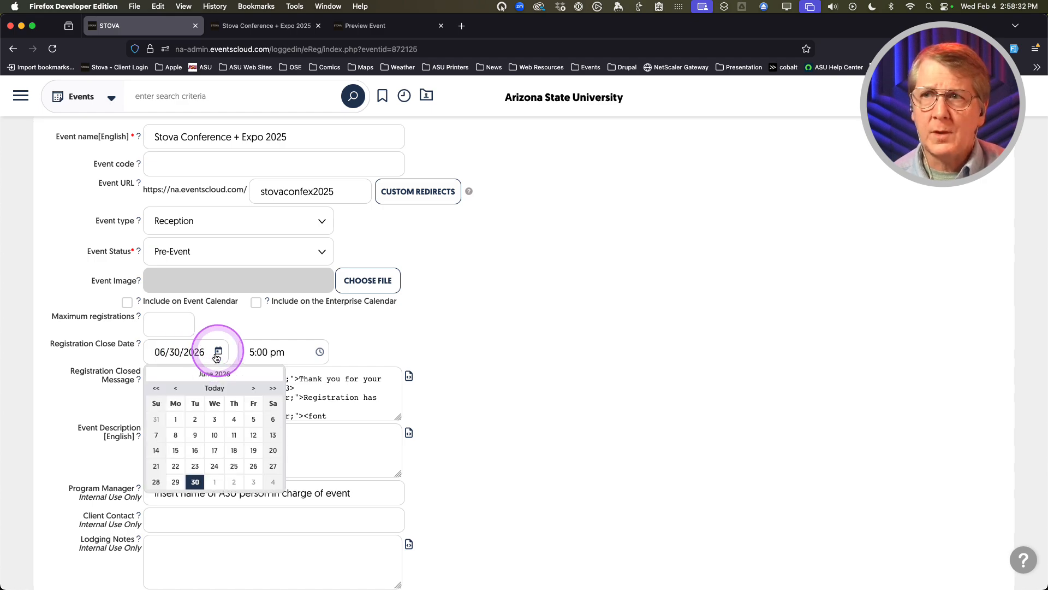
left_click(175, 388)
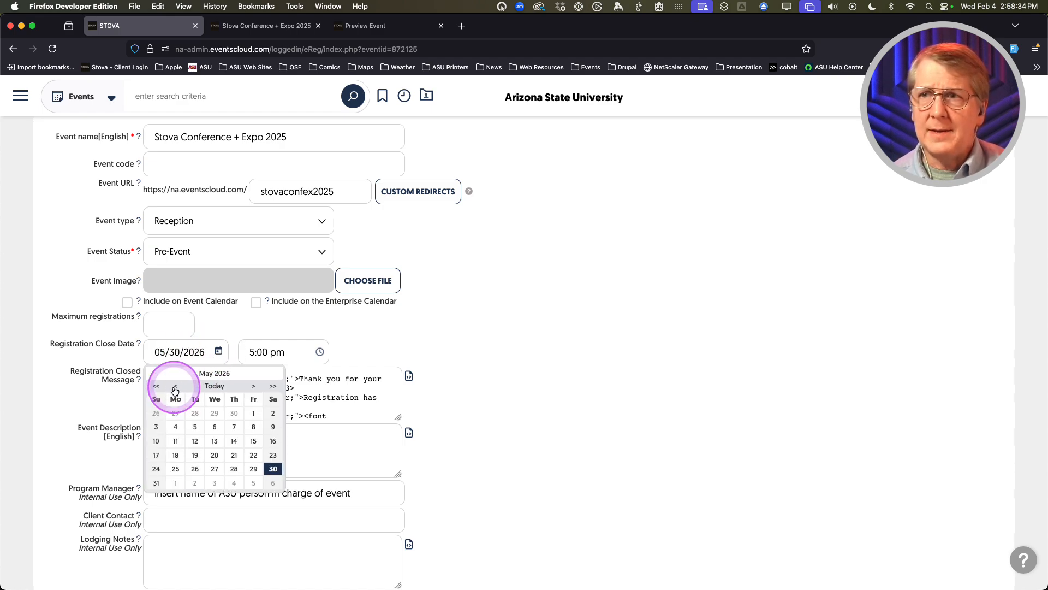
left_click(195, 442)
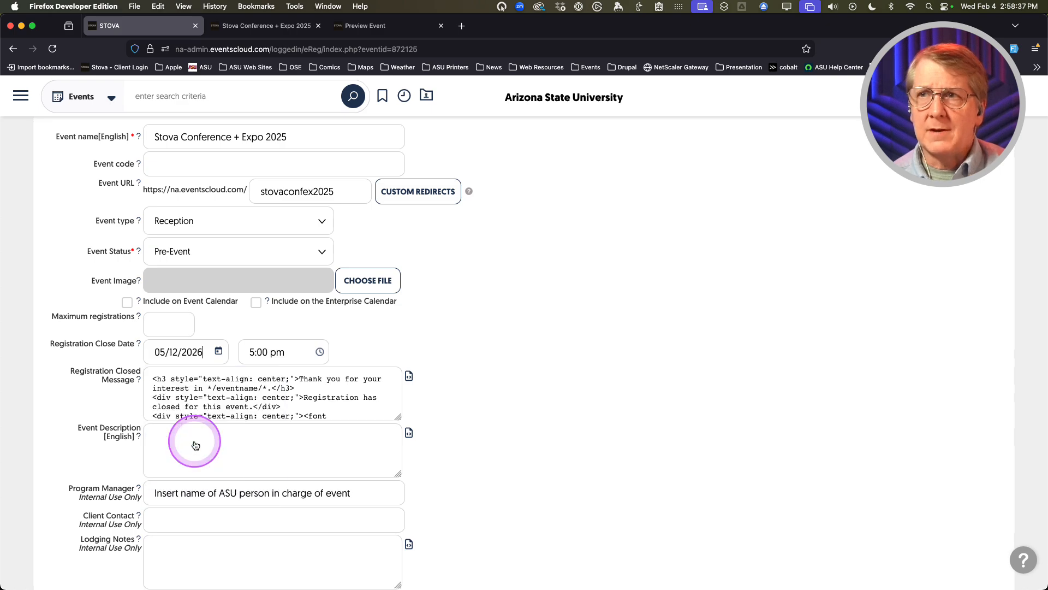
left_click(294, 351)
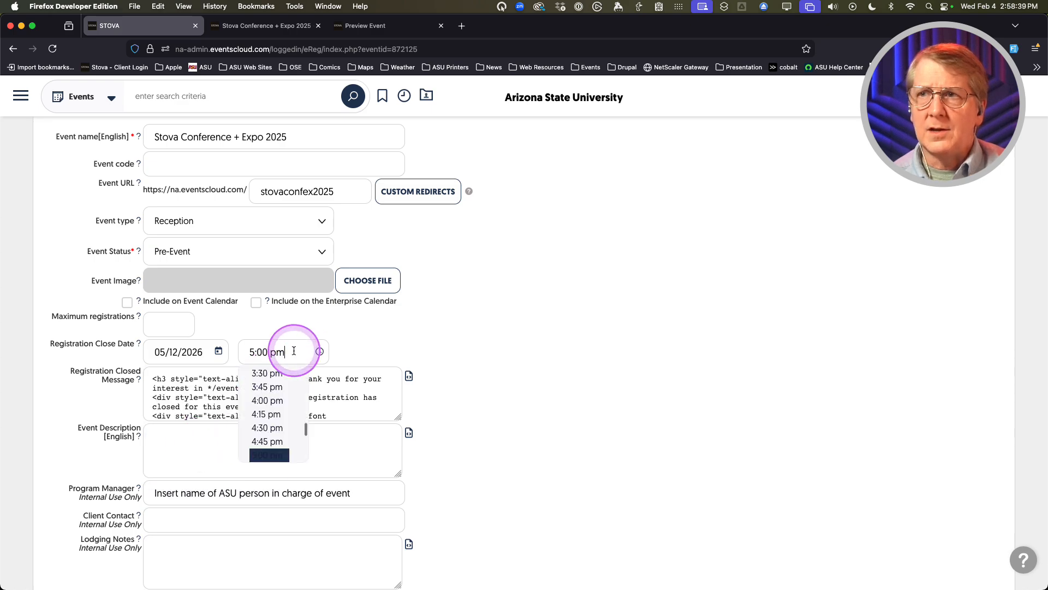
left_click(83, 357)
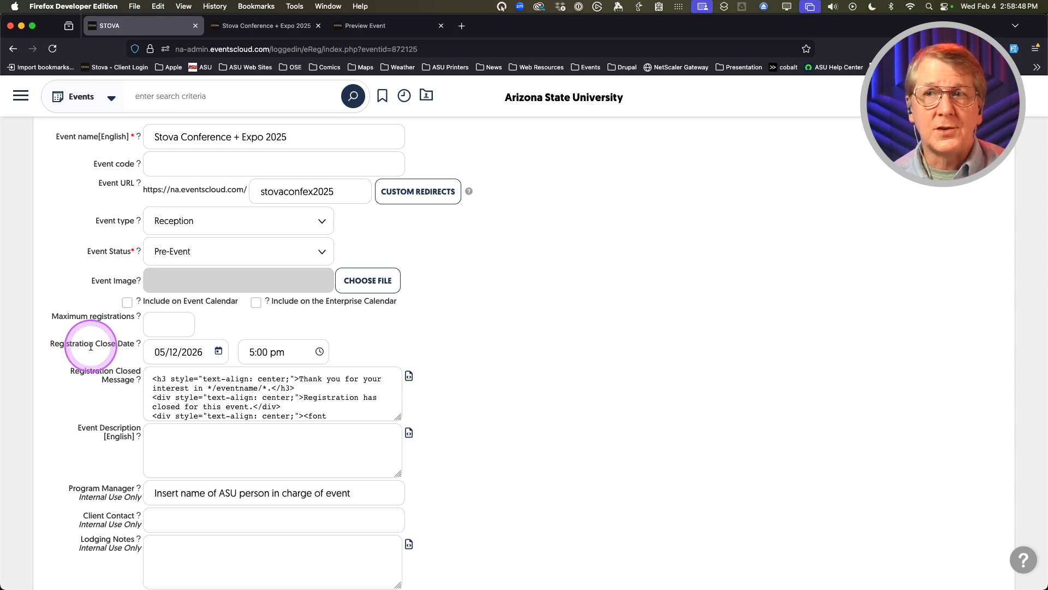
key("ctrl+m")
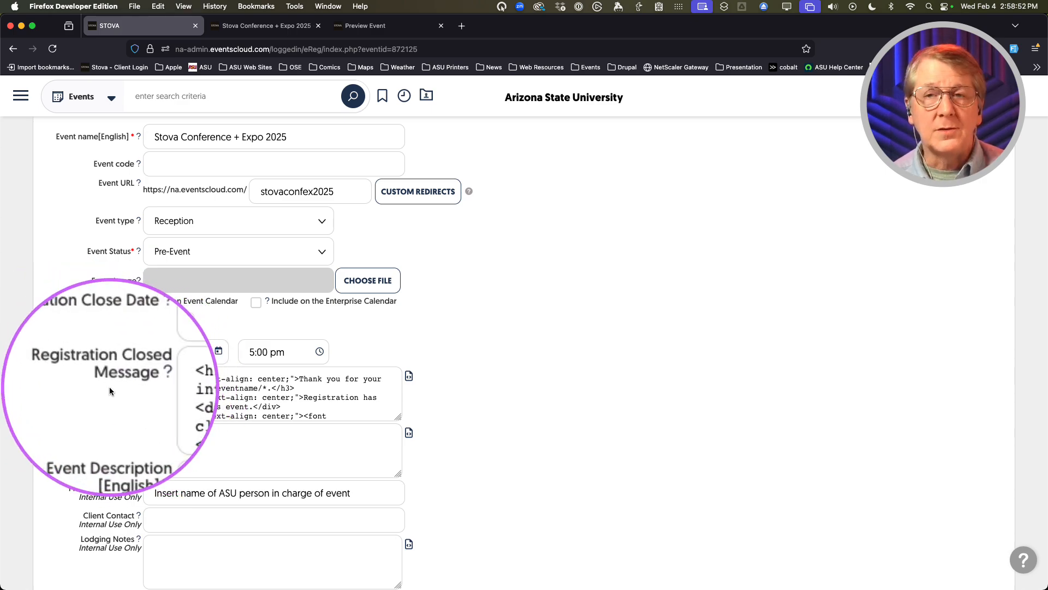
key("ctrl+m")
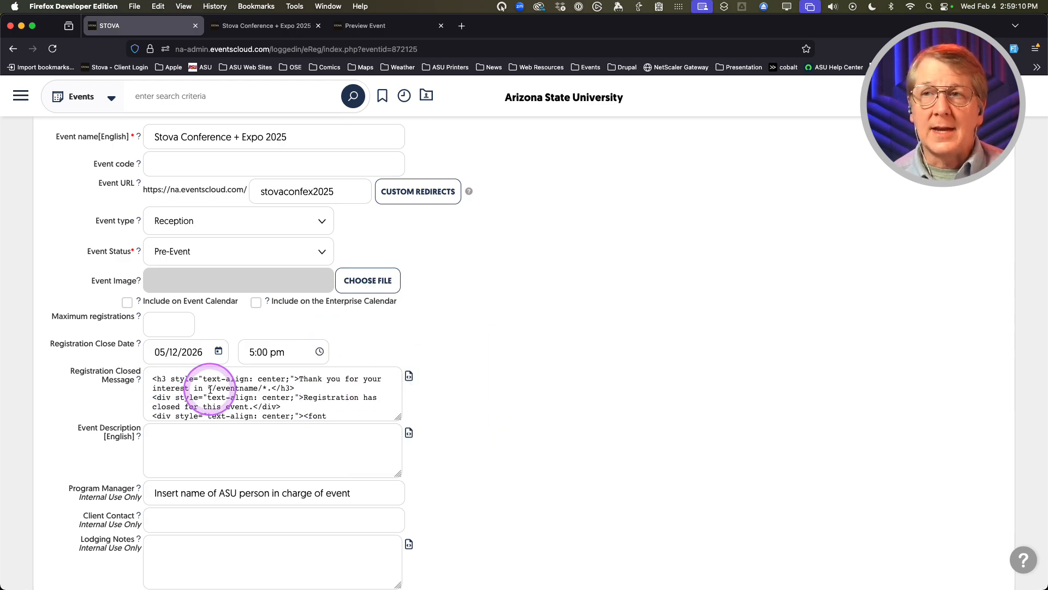
Make the thank-you heading line of the Registration Closed Message bold in the content editor
left_click(409, 377)
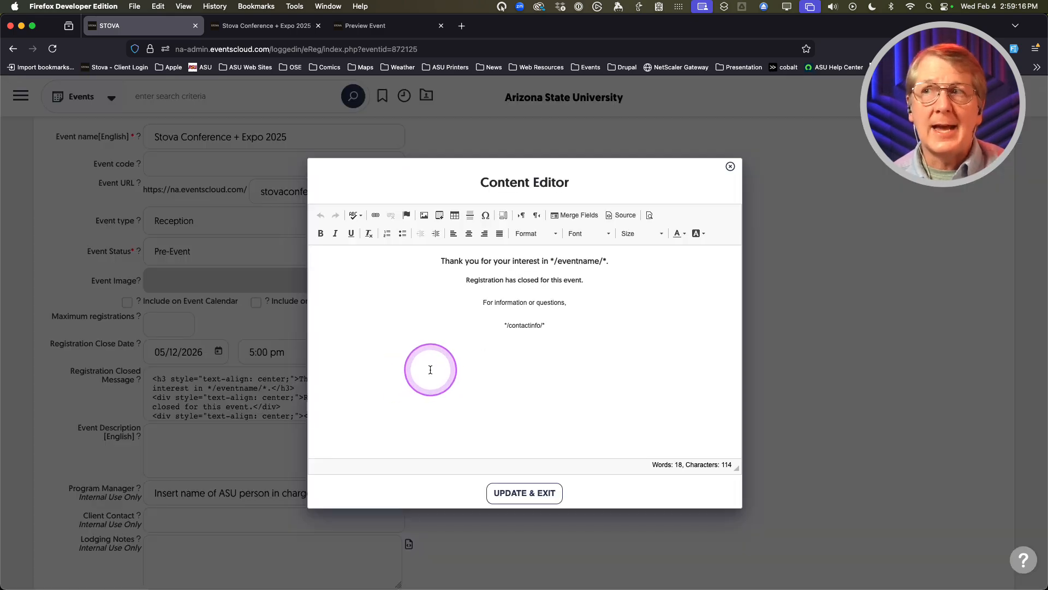
triple_click(453, 263)
left_click(321, 234)
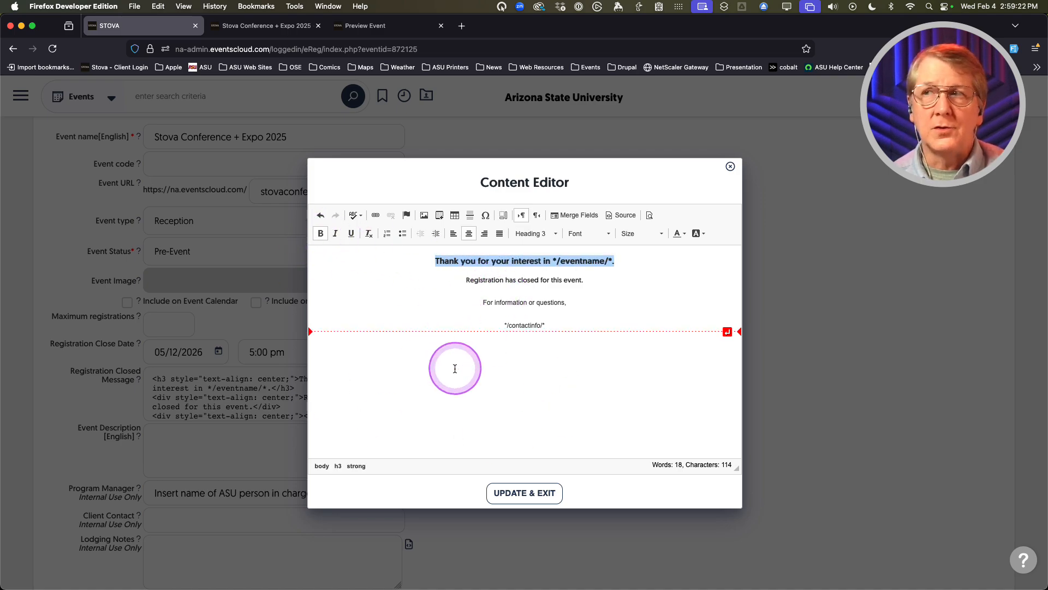
left_click(507, 498)
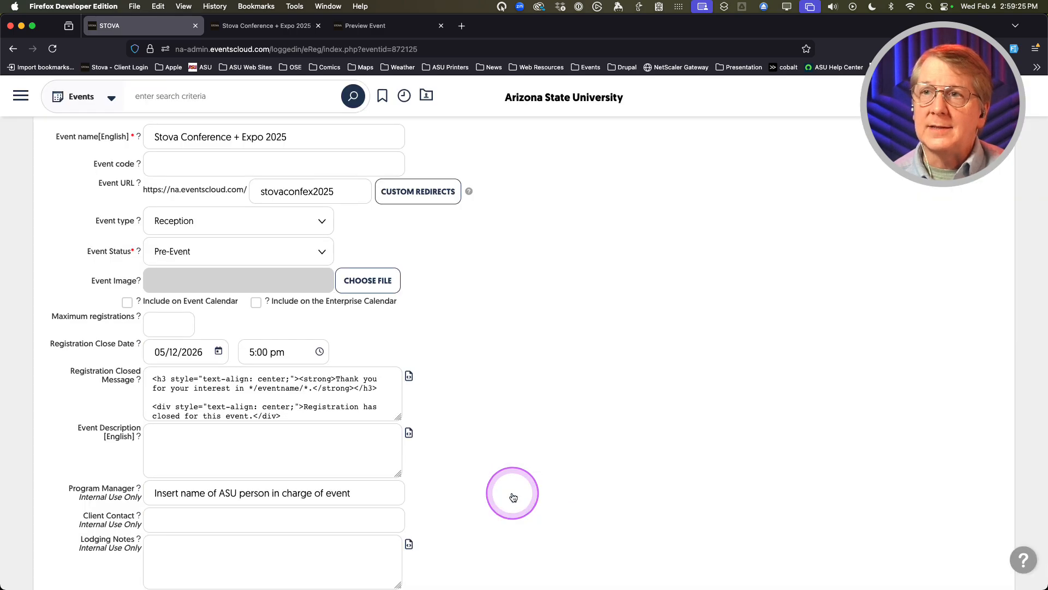
left_click(255, 396)
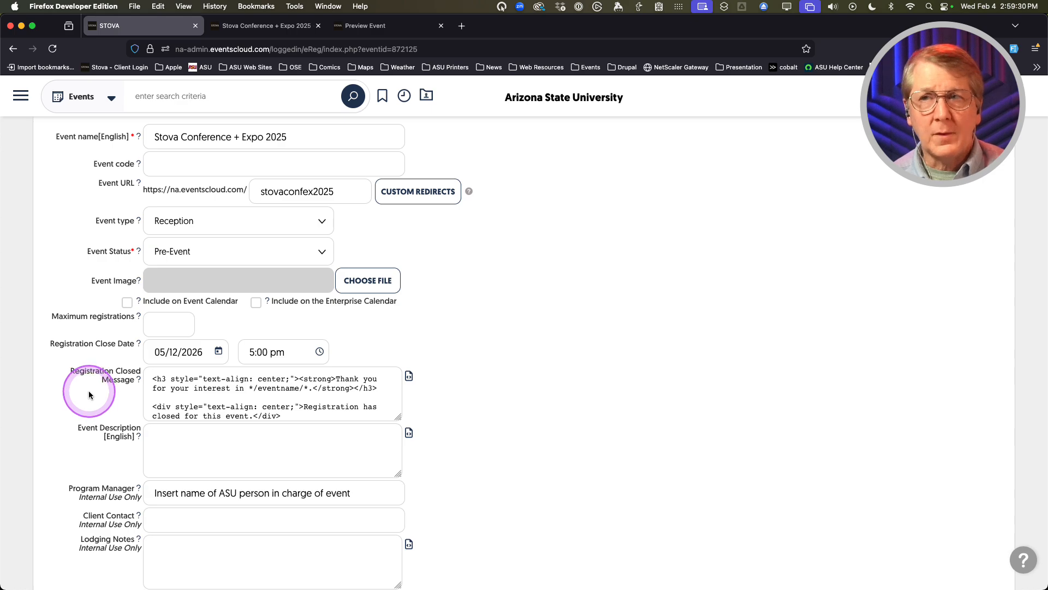
Enter 'desc' into the empty event description field
scroll(61, 393, "down", 2)
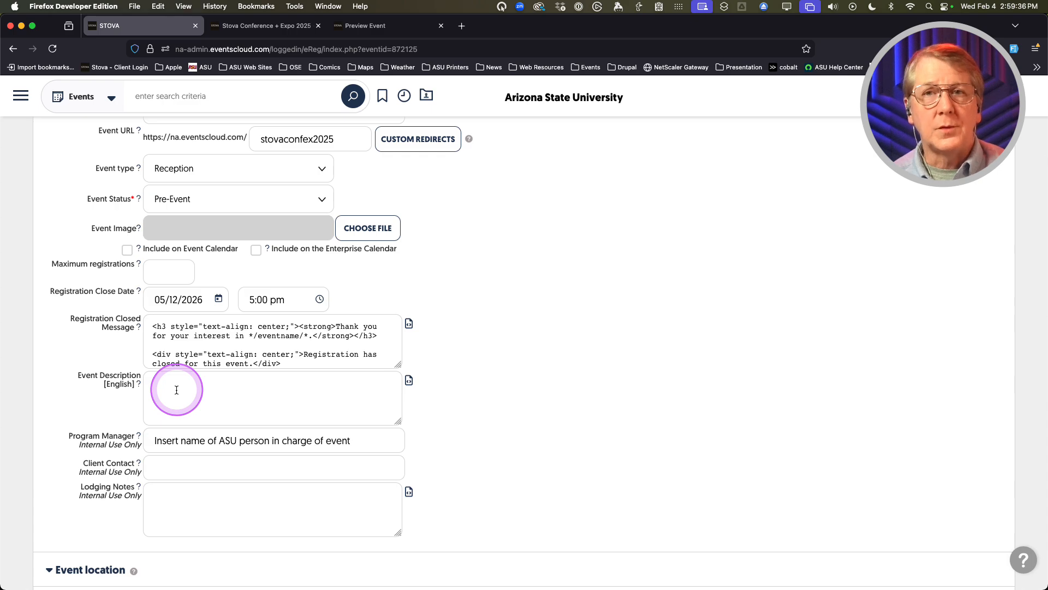
left_click(177, 390)
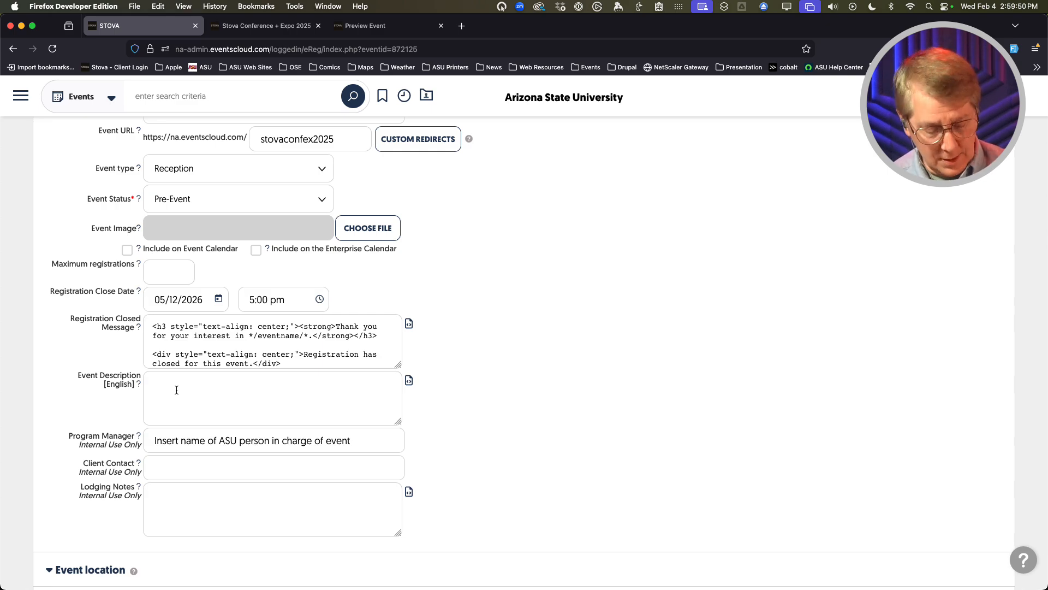
left_click(177, 390)
type("desc")
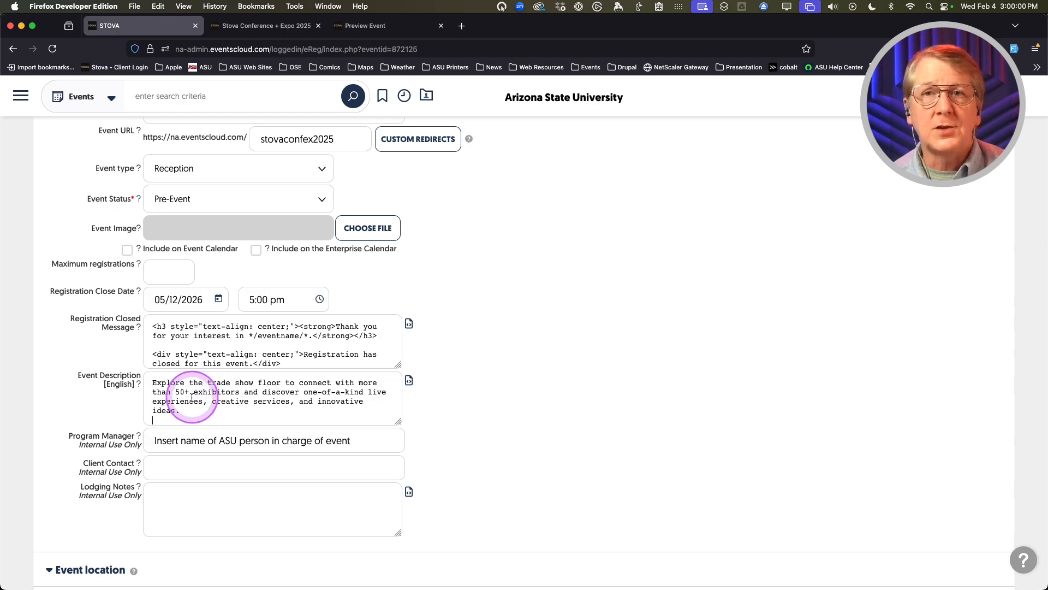
scroll(200, 398, "up", 3)
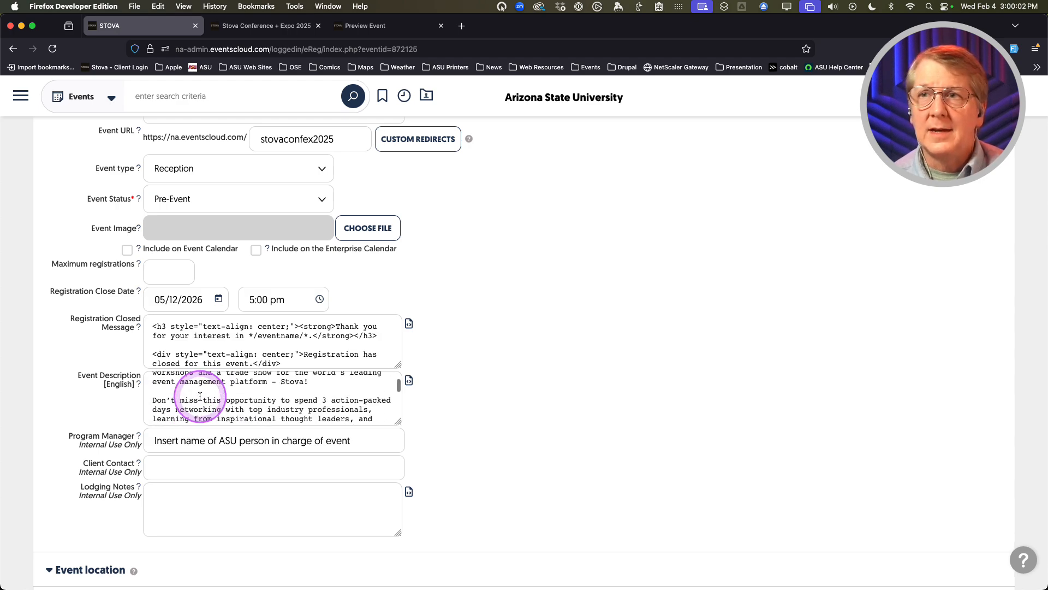
scroll(200, 397, "down", 5)
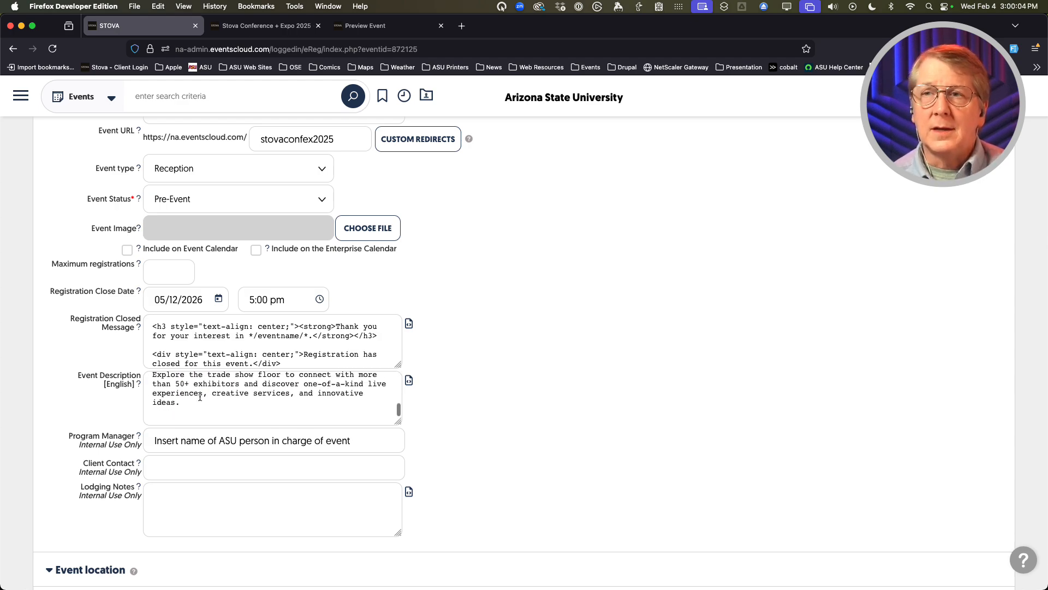
scroll(200, 398, "up", 5)
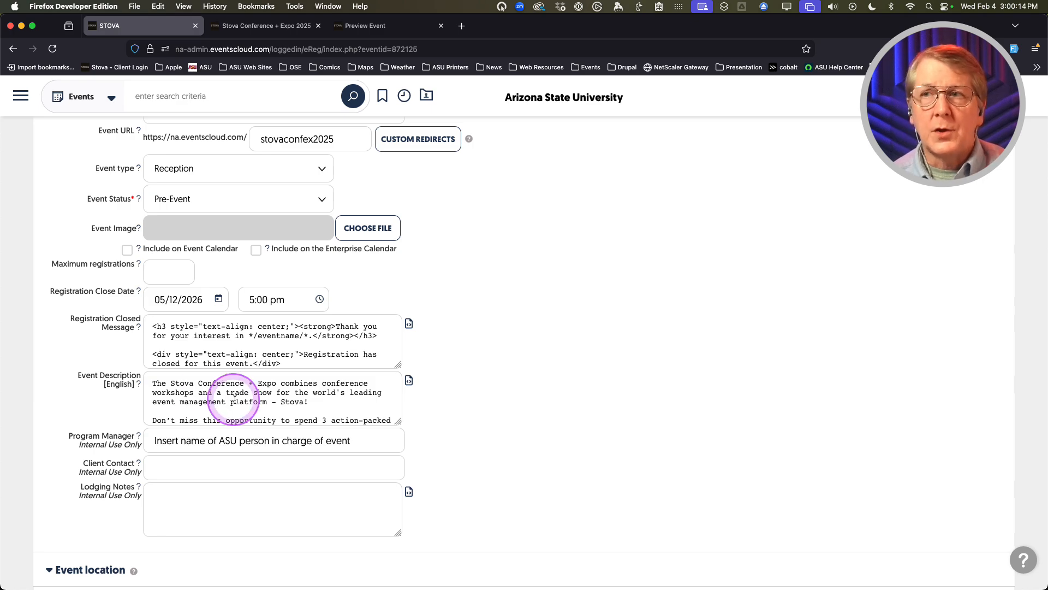
In the content editor, break the description before 'Don't miss' and 'Explore', then apply
left_click(409, 381)
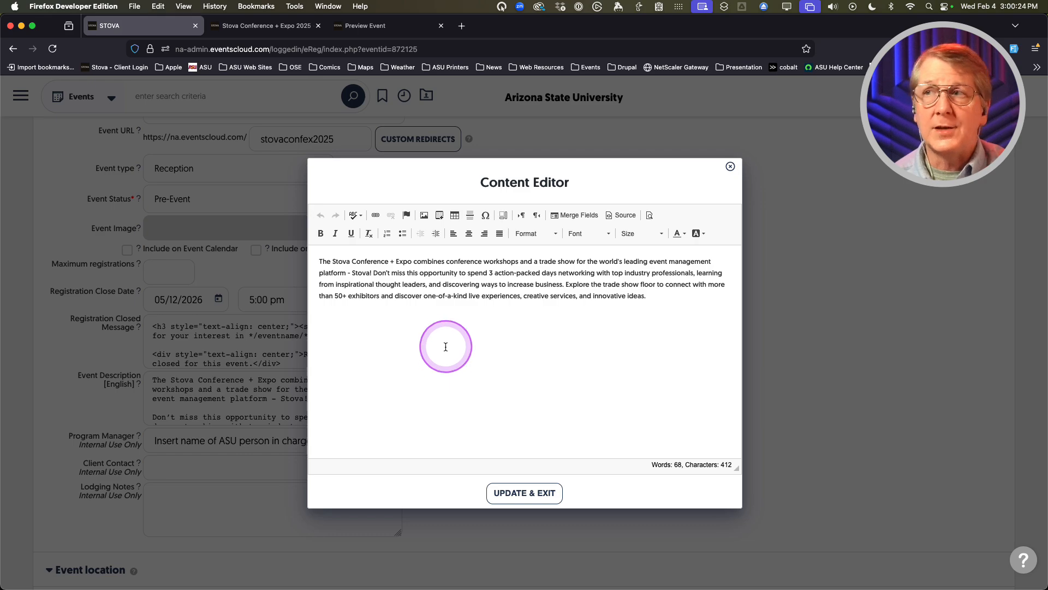
left_click(374, 273)
key("Return")
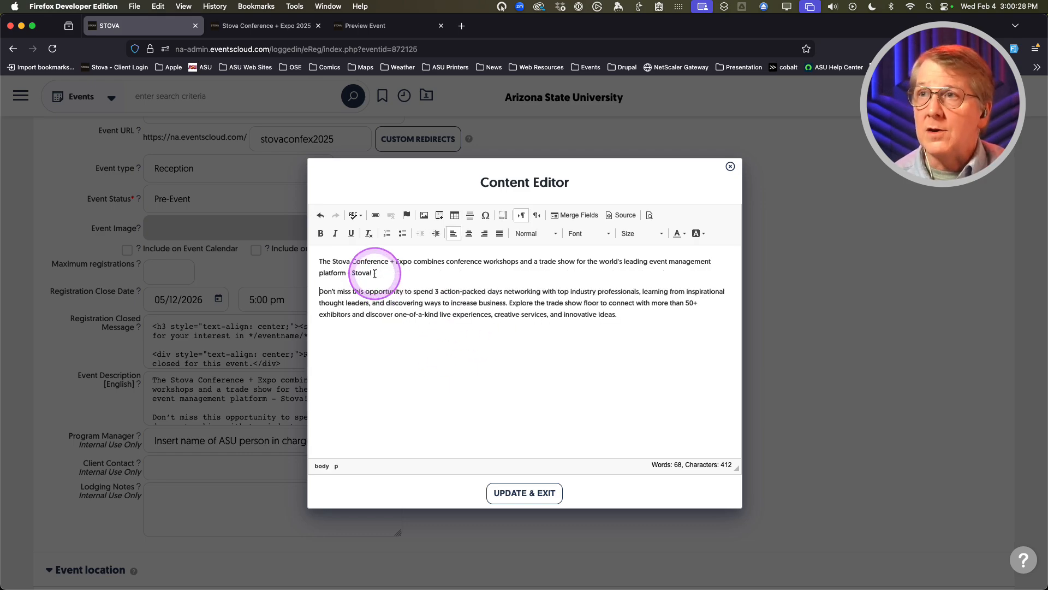
left_click(509, 302)
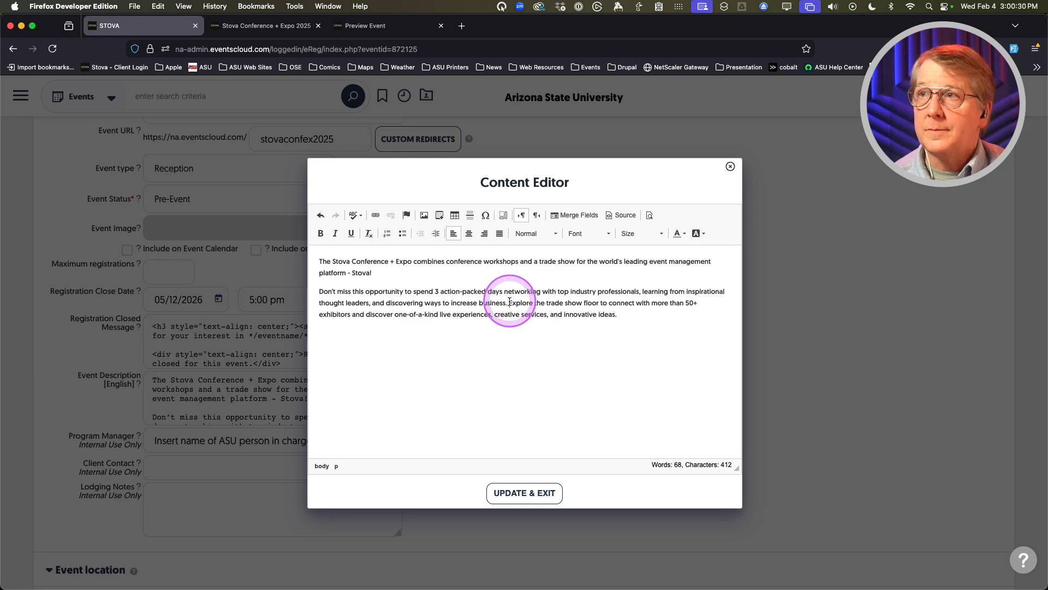
key("Return")
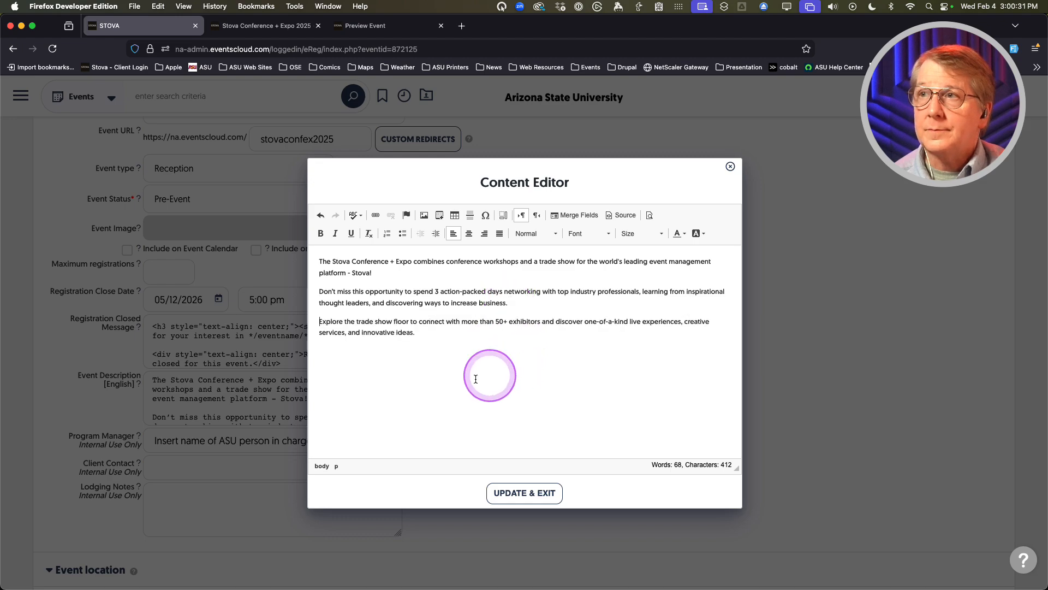
left_click(517, 493)
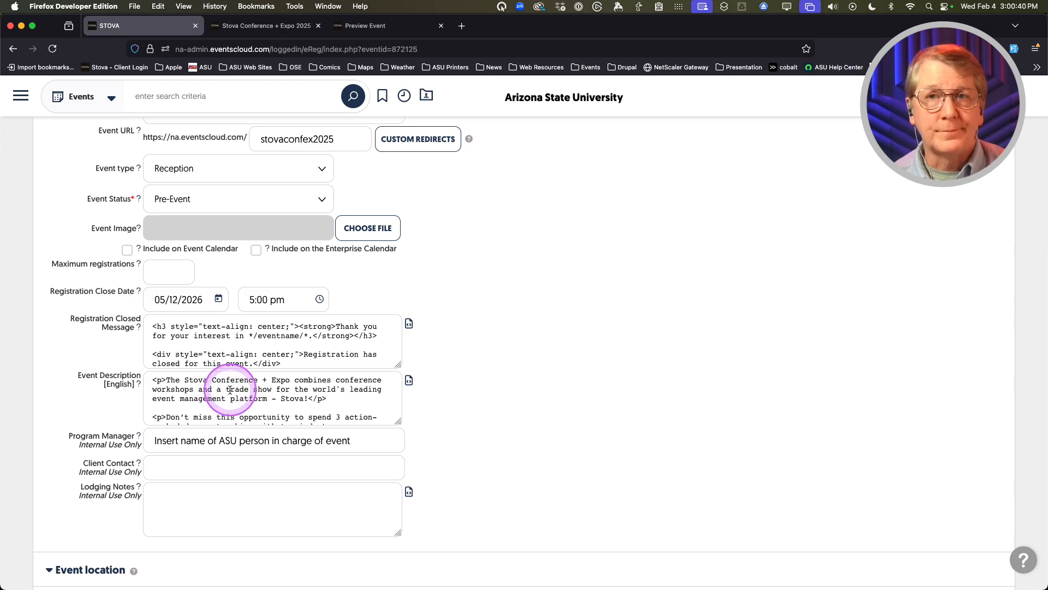
Replace the placeholder Program Manager text with the manager's full name, fixing a typo
scroll(78, 397, "down", 1)
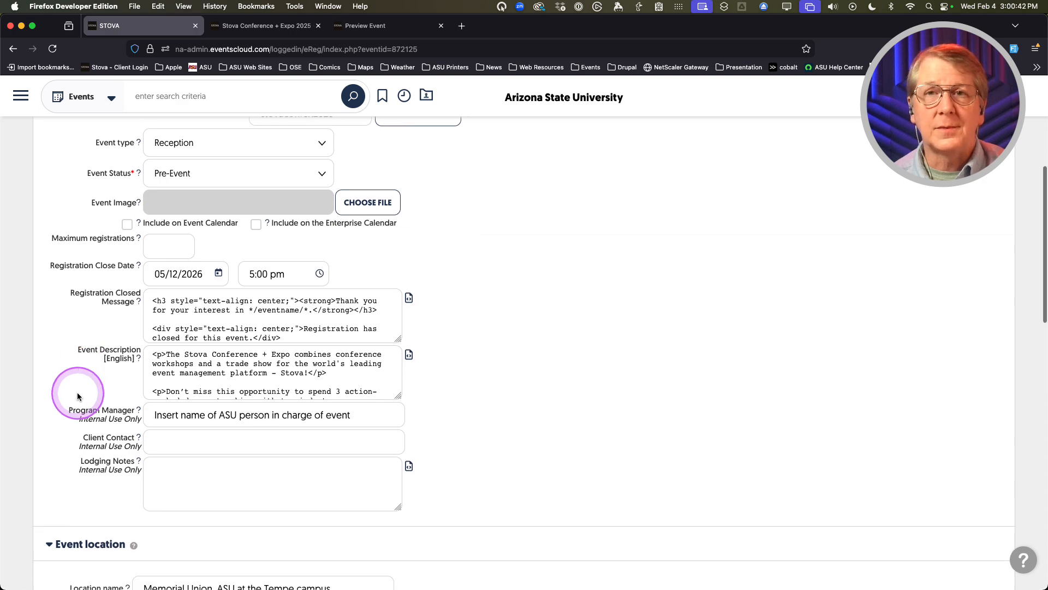
scroll(78, 397, "down", 1)
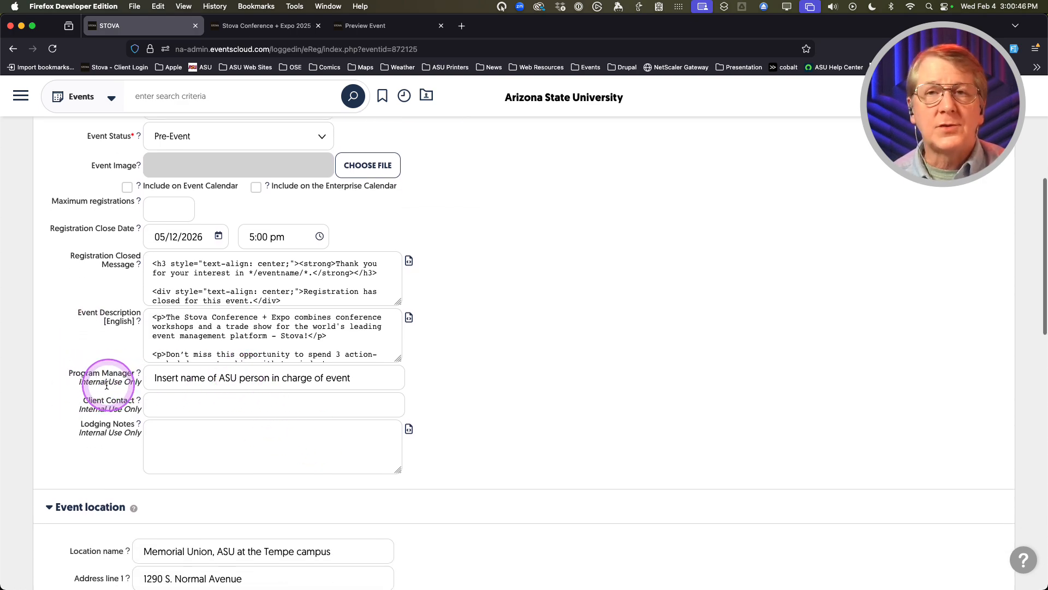
triple_click(234, 379)
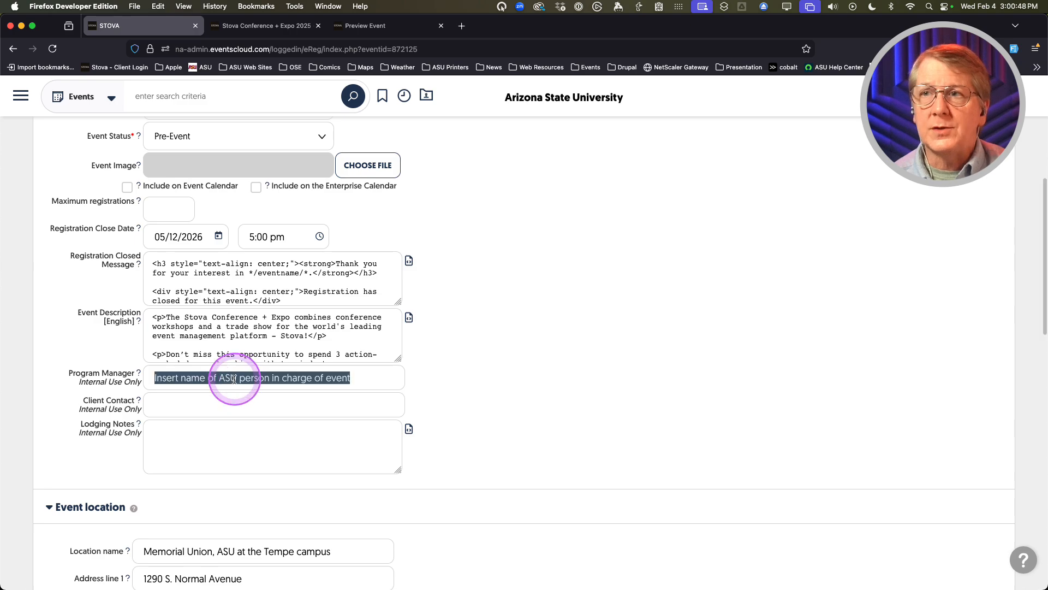
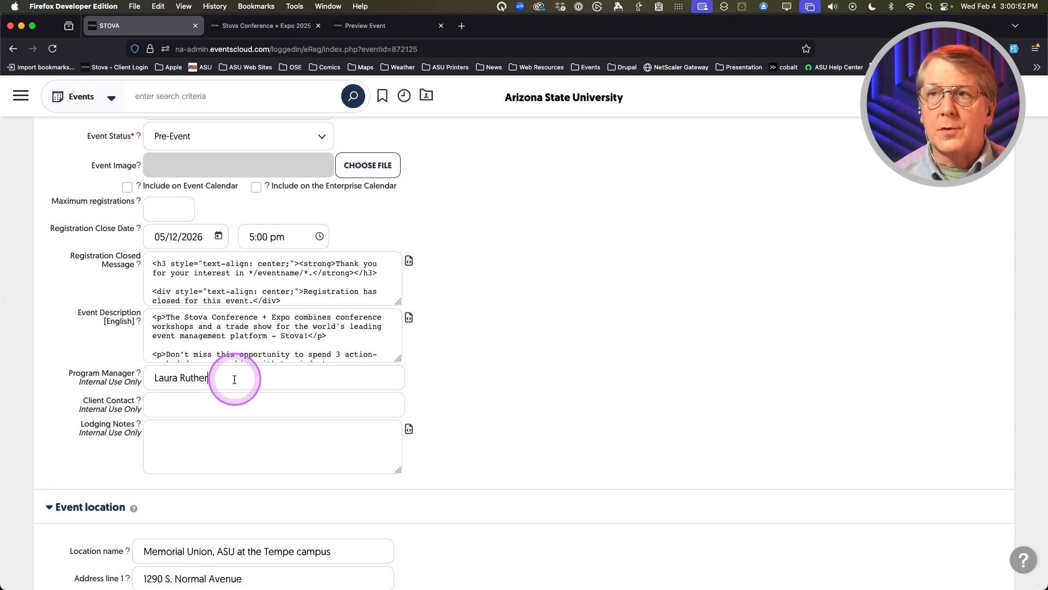
type("rd")
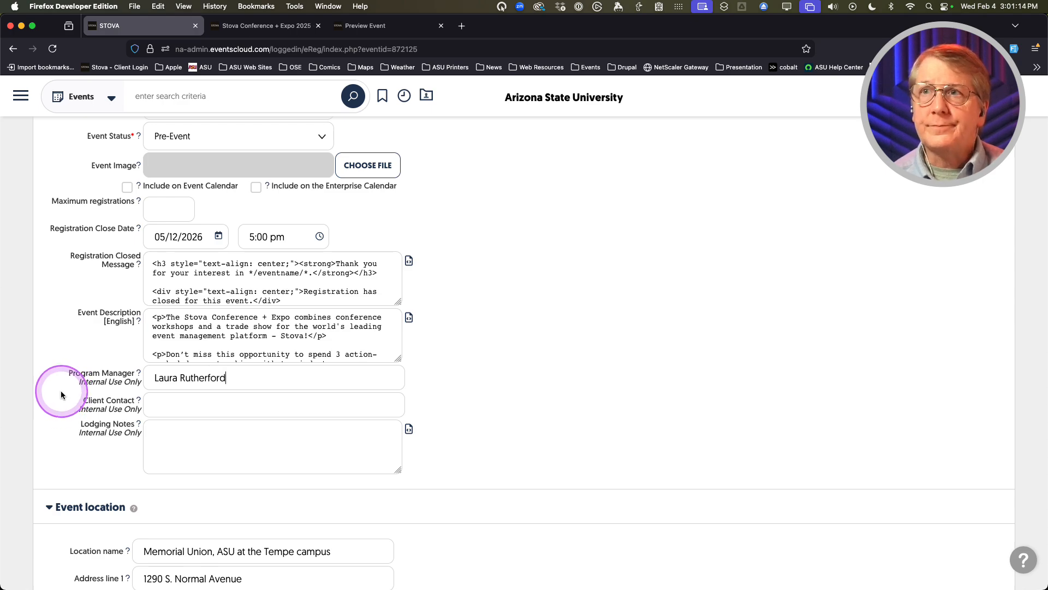
Save the event details with SAVE & STAY
scroll(61, 395, "up", 2)
scroll(61, 394, "down", 4)
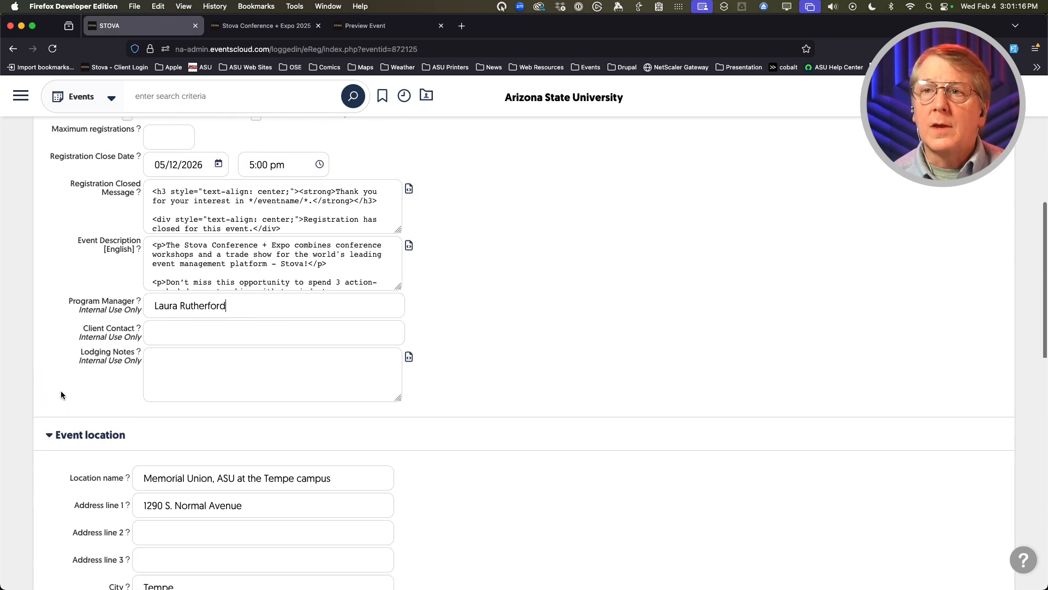
scroll(51, 463, "down", 5)
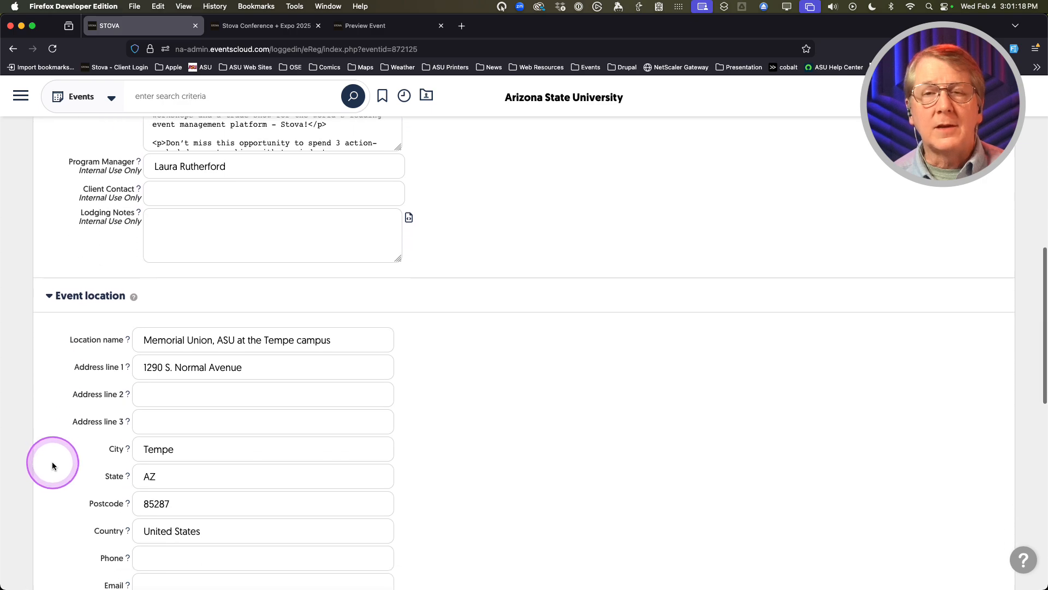
scroll(547, 469, "down", 15)
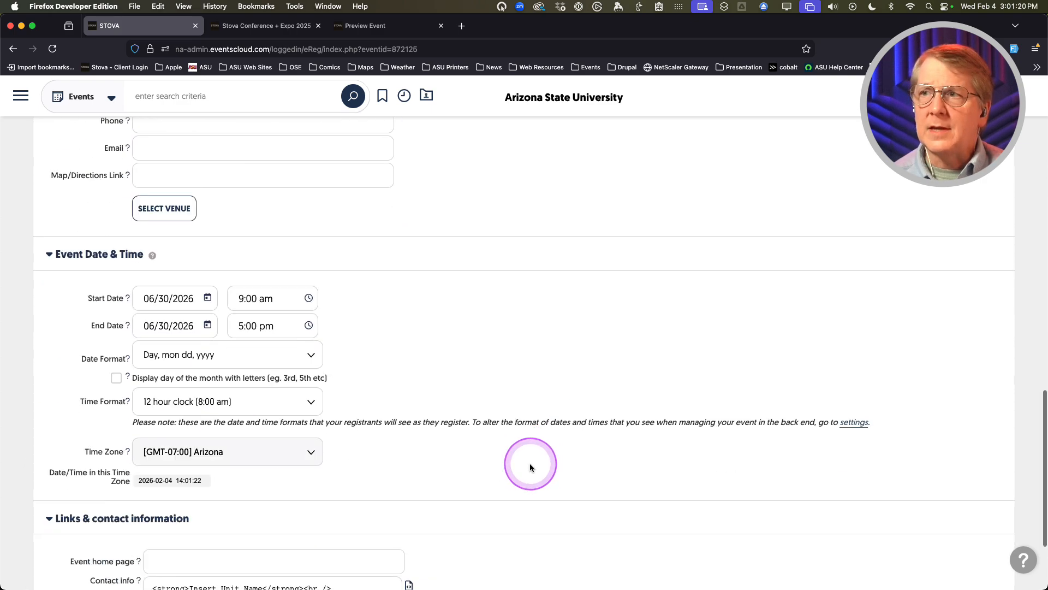
scroll(530, 467, "down", 5)
left_click(470, 542)
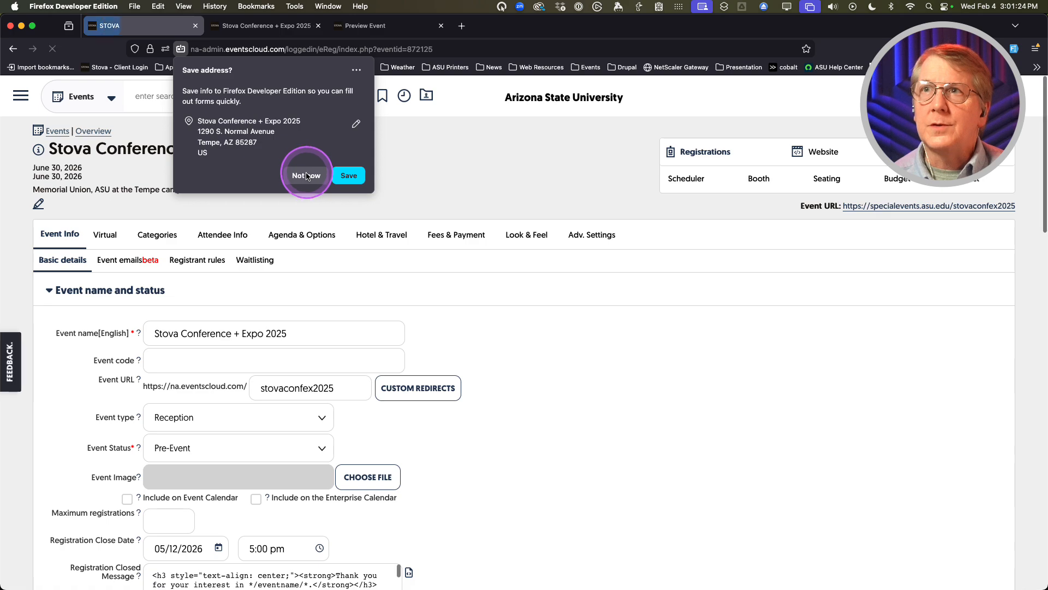
left_click(306, 174)
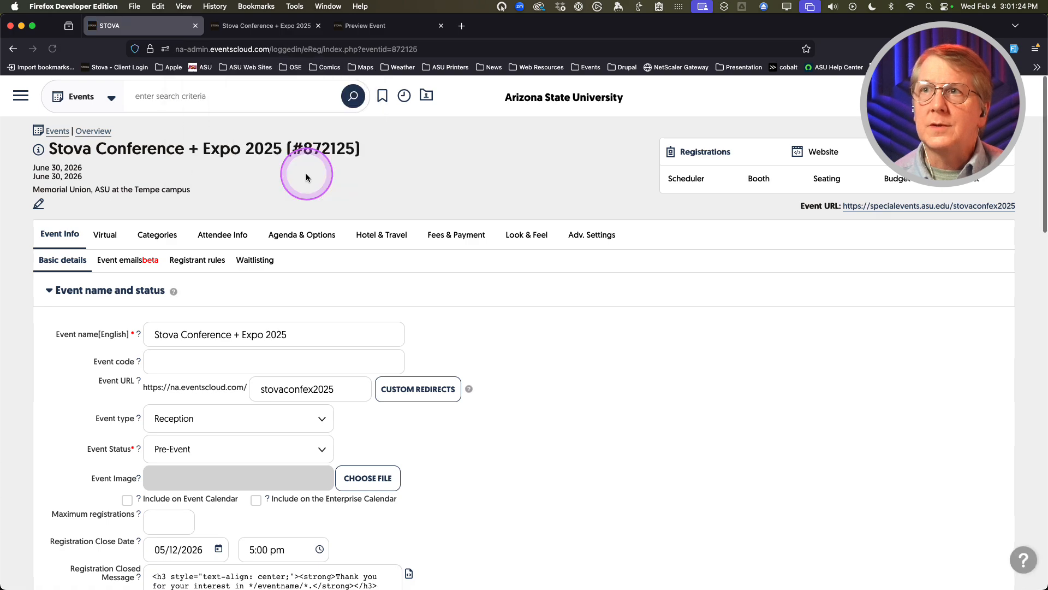
scroll(41, 452, "down", 4)
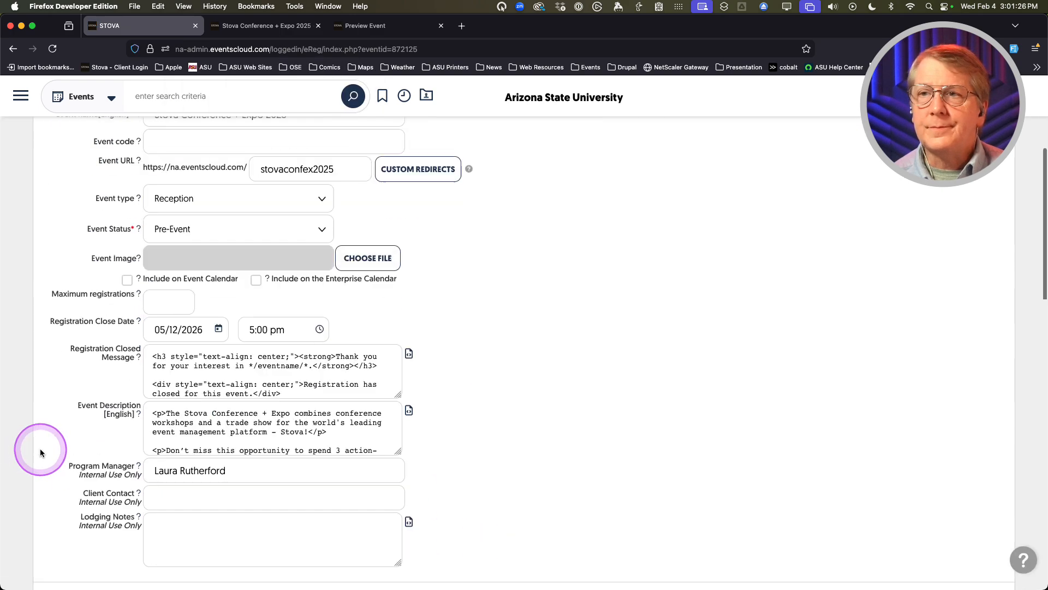
scroll(40, 452, "down", 7)
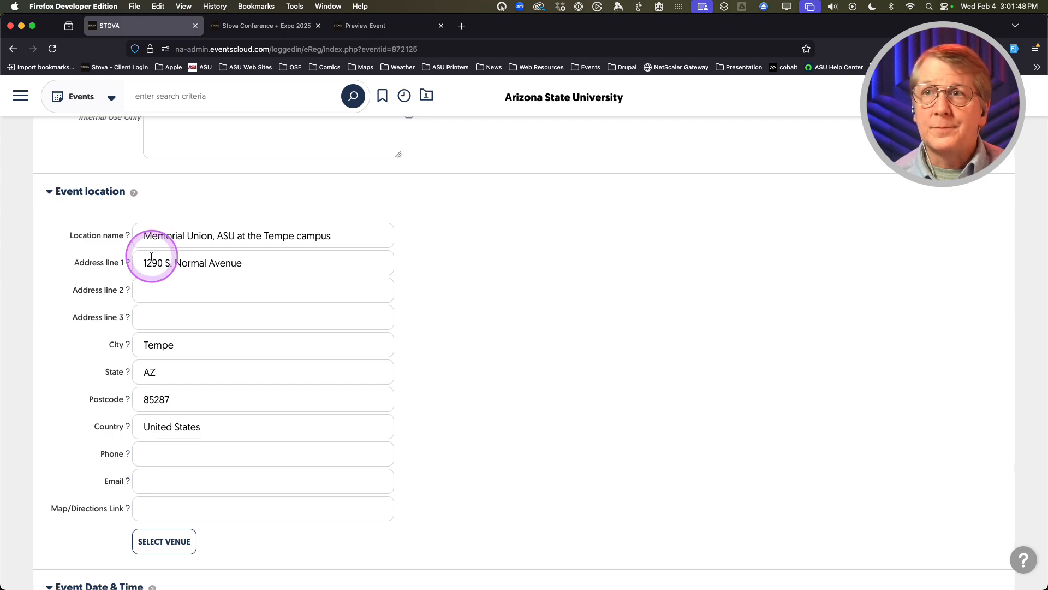
scroll(187, 296, "down", 1)
scroll(187, 296, "down", 1)
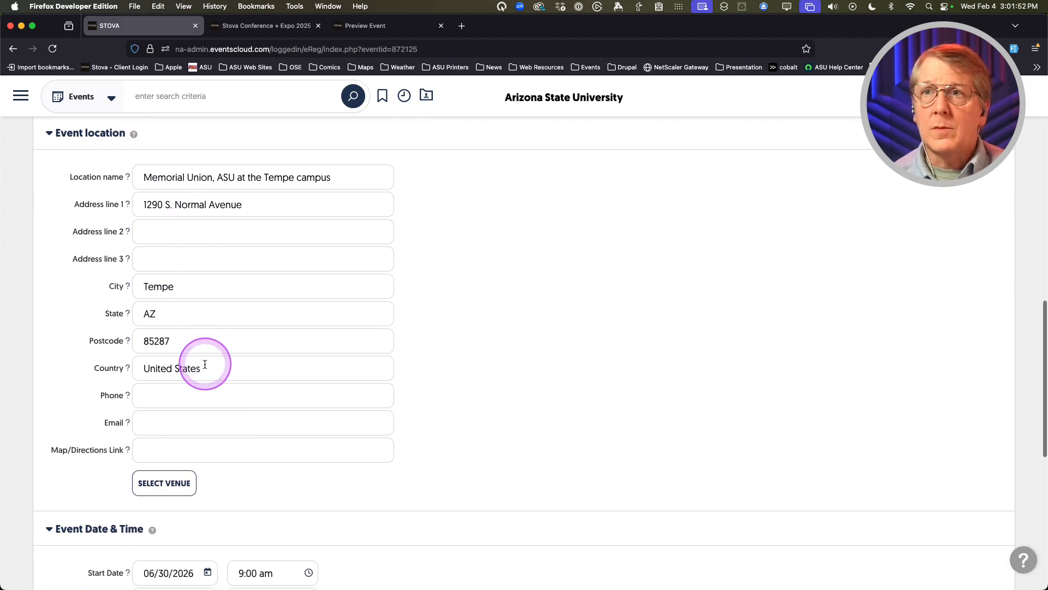
scroll(205, 364, "down", 3)
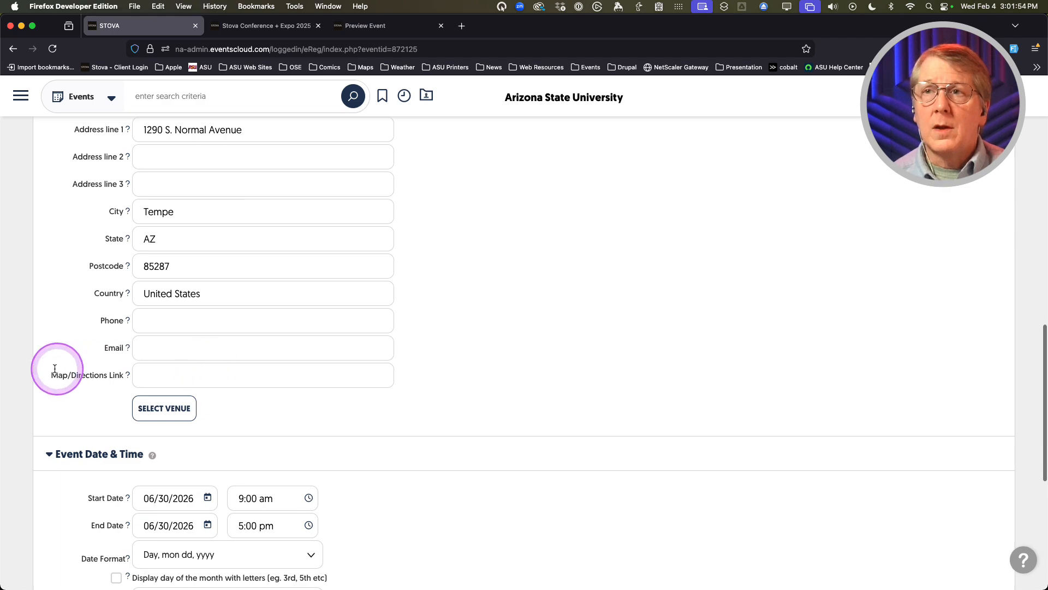
scroll(76, 377, "down", 1)
scroll(76, 379, "up", 1)
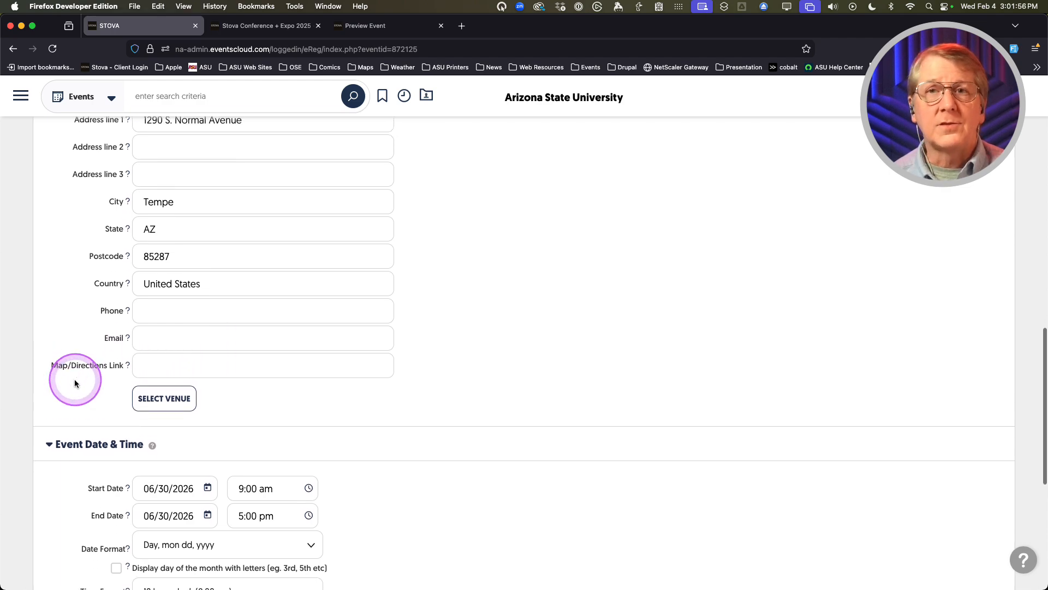
left_click(162, 406)
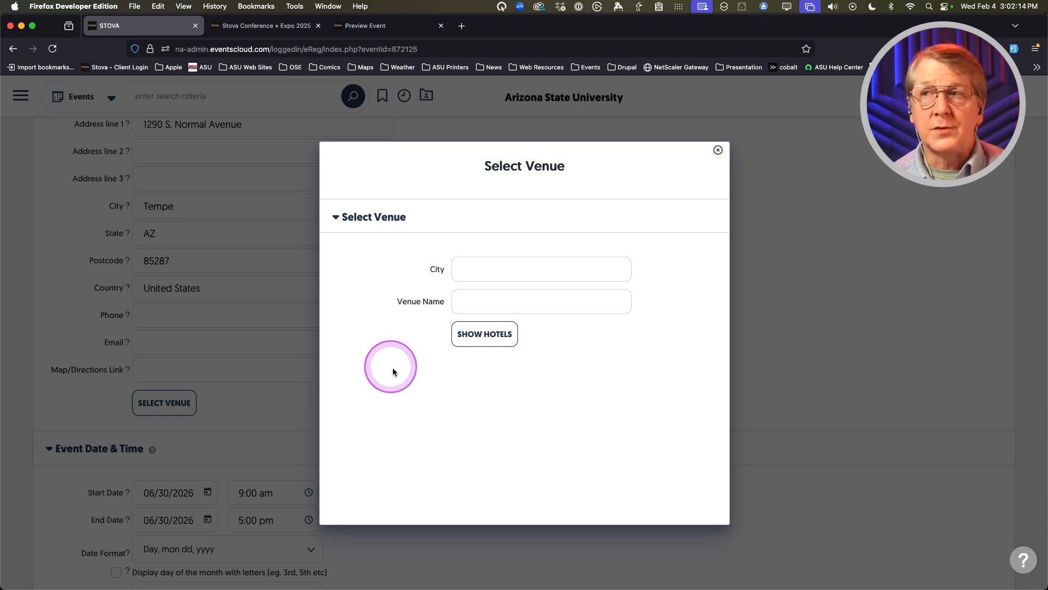
left_click(499, 269)
type("pj")
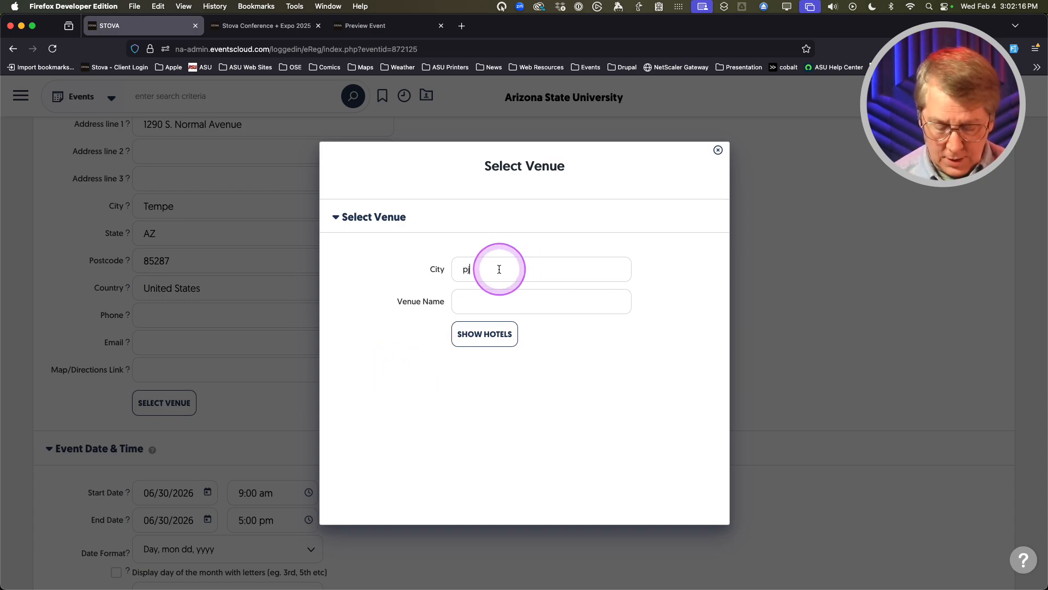
type("hoenix")
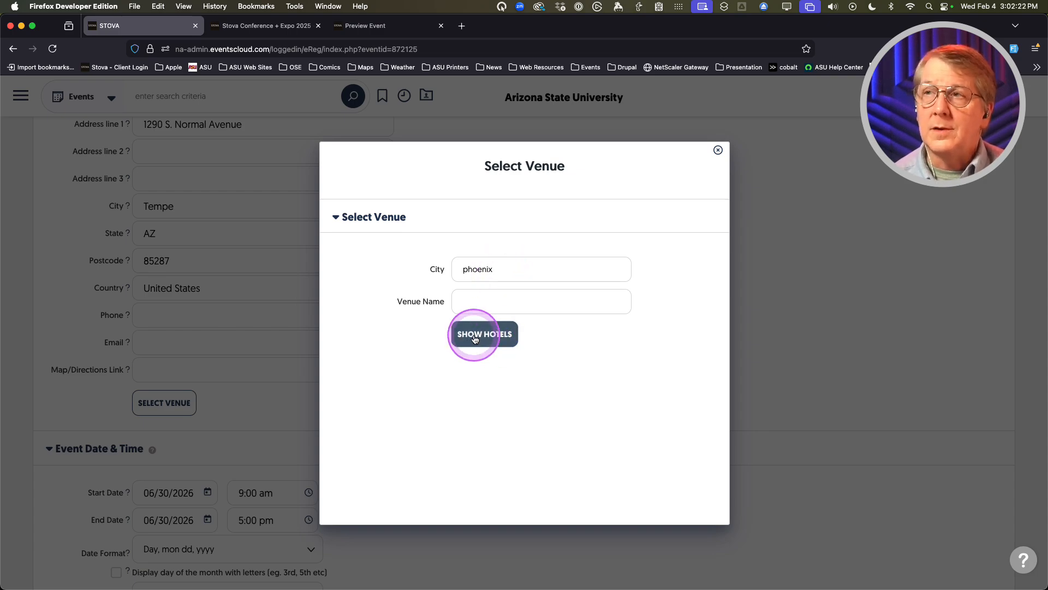
left_click(475, 338)
scroll(442, 344, "down", 3)
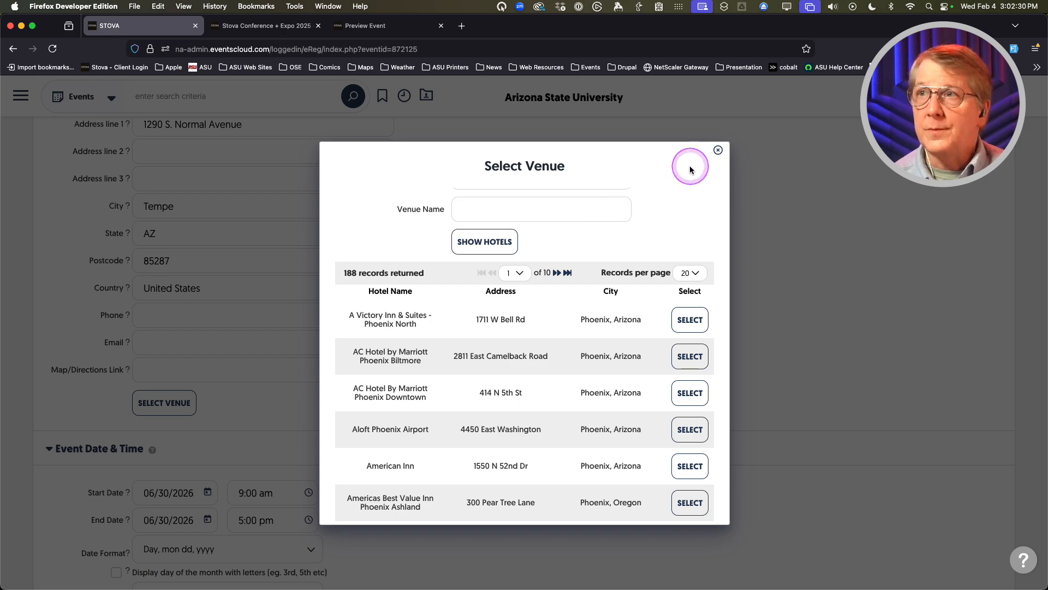
left_click(717, 151)
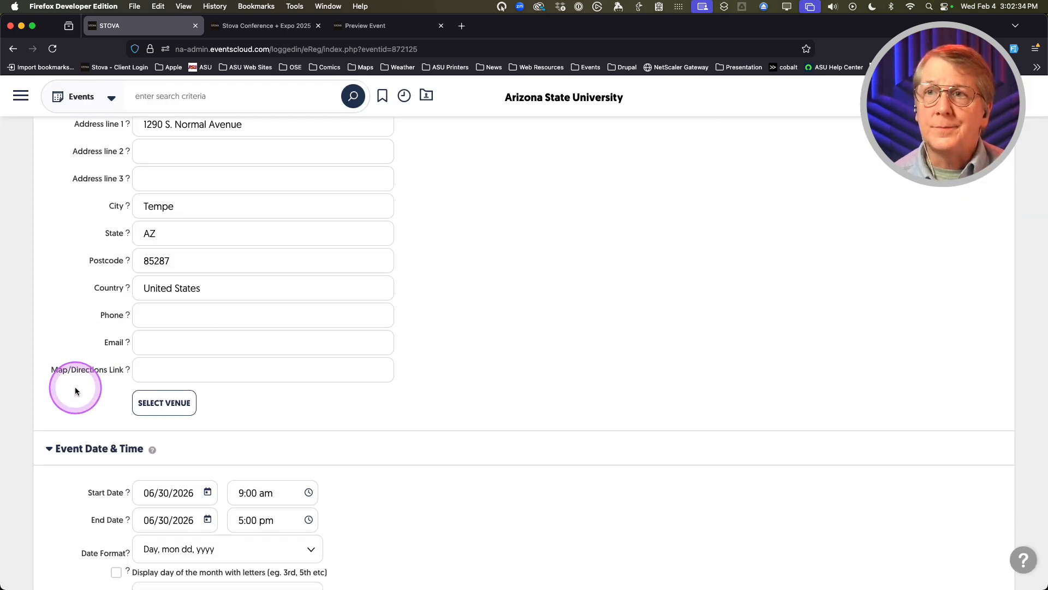
Pick May 13, 2026 as start date and May 16, 2026 as end date
scroll(75, 391, "down", 5)
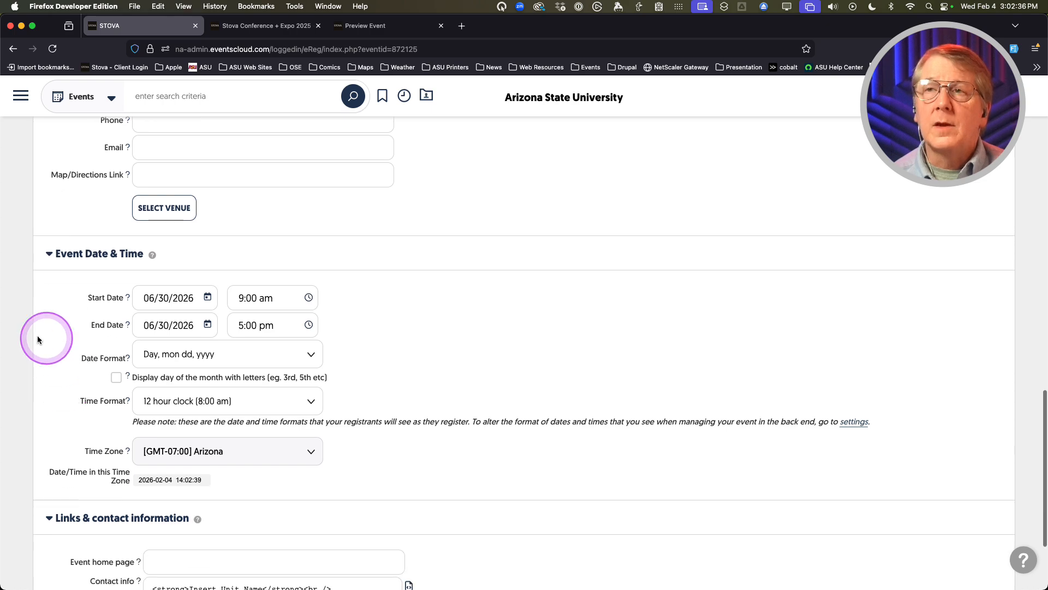
scroll(58, 334, "down", 1)
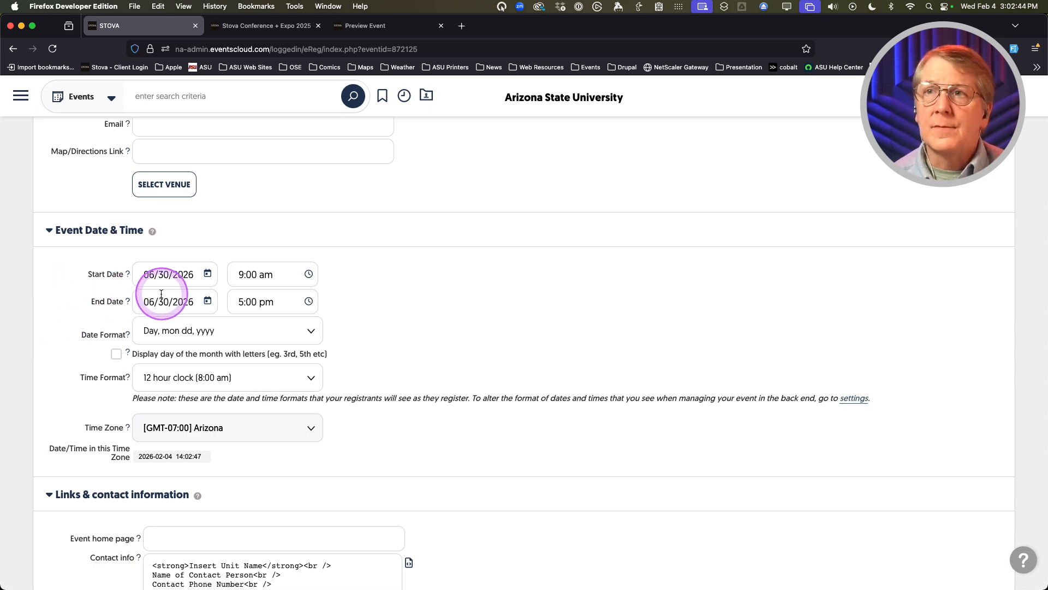
left_click(206, 275)
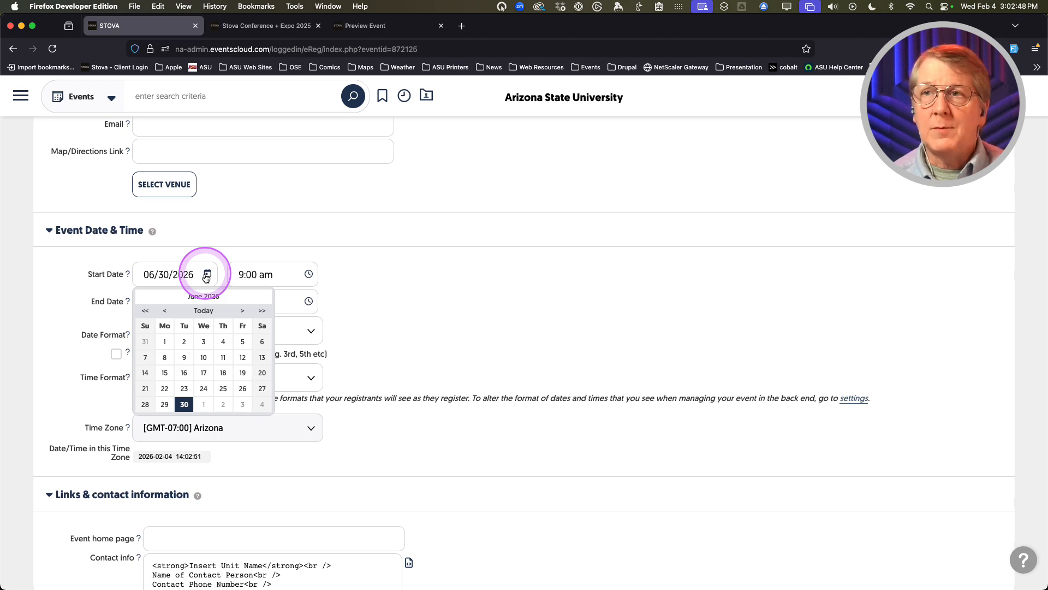
left_click(164, 310)
left_click(204, 370)
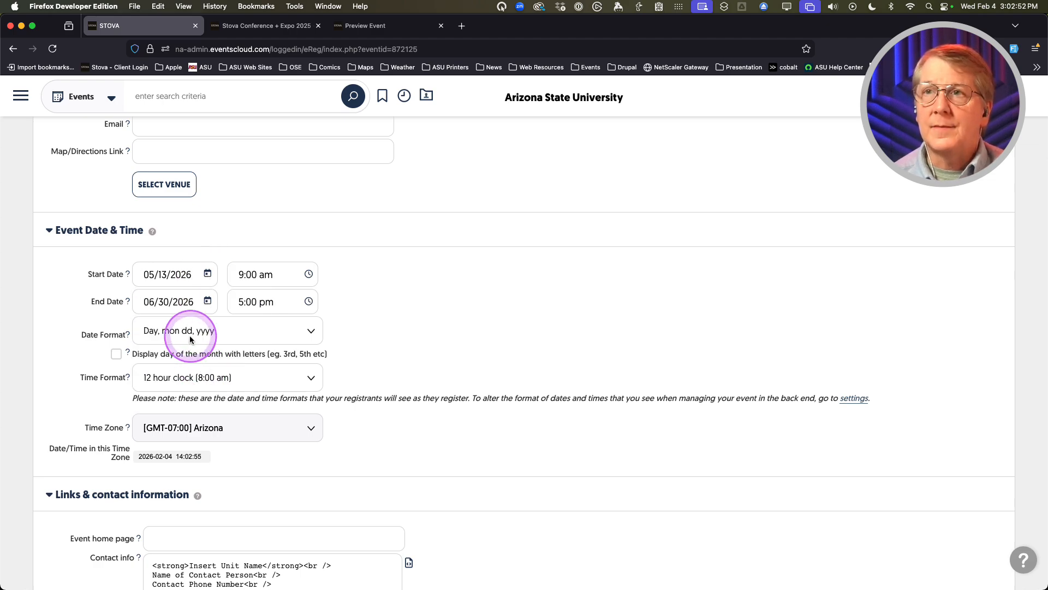
left_click(207, 302)
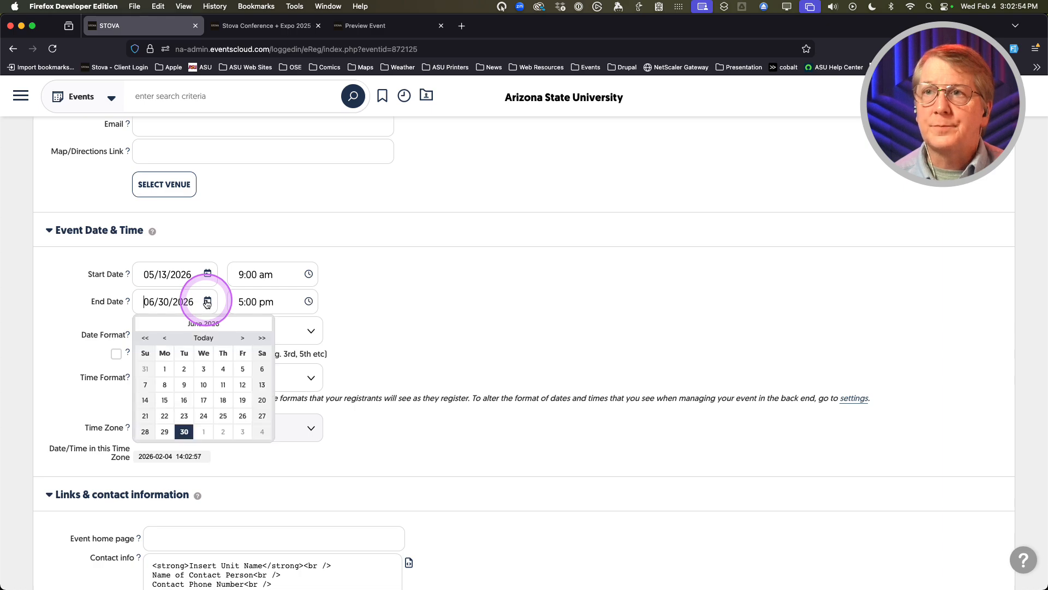
left_click(165, 336)
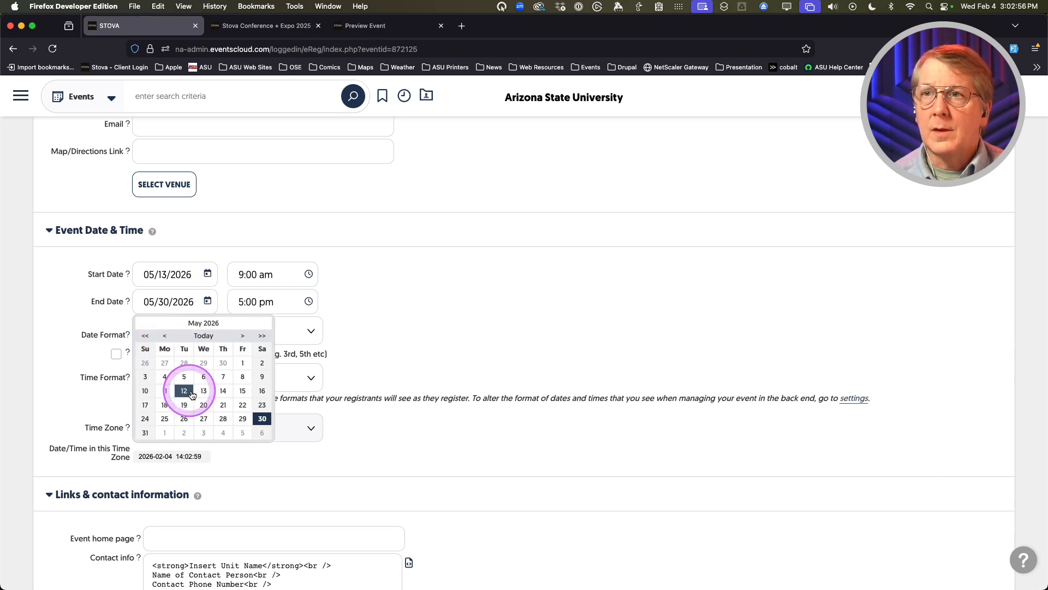
left_click(262, 390)
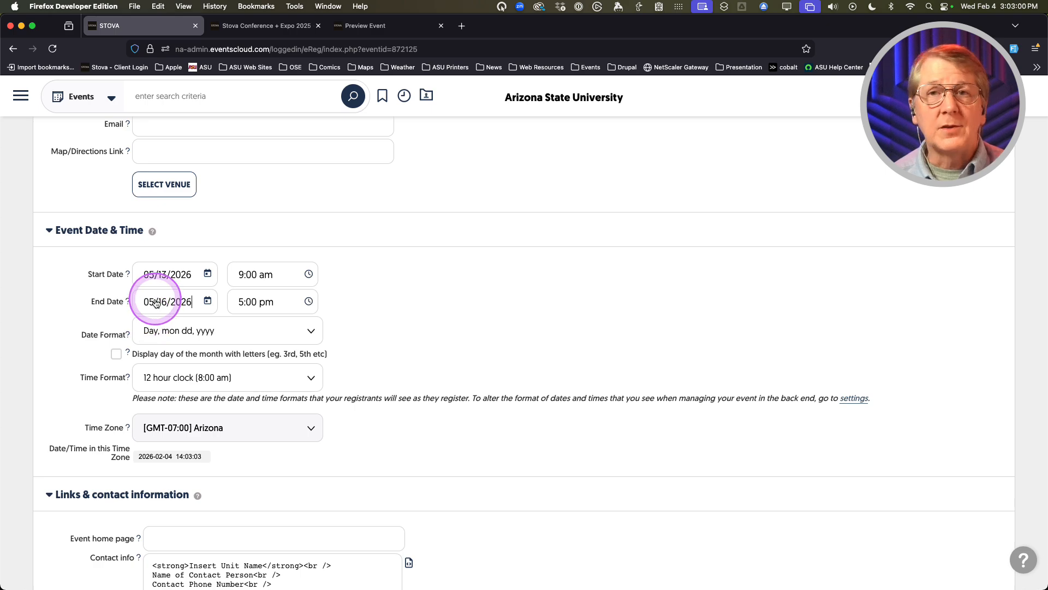
Keep 9:00 am as the event start time
left_click(282, 274)
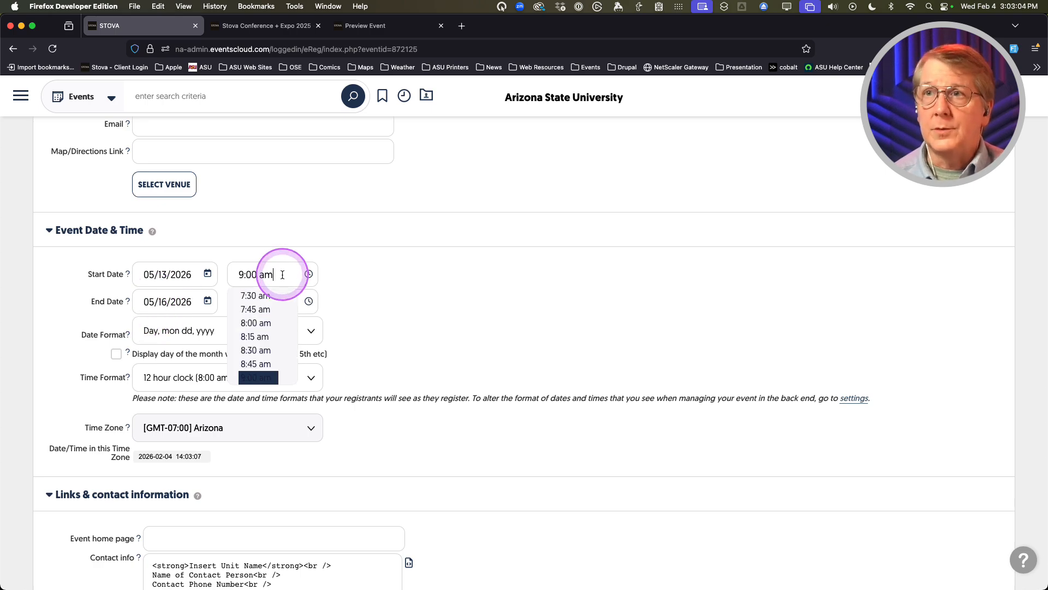
scroll(269, 327, "down", 1)
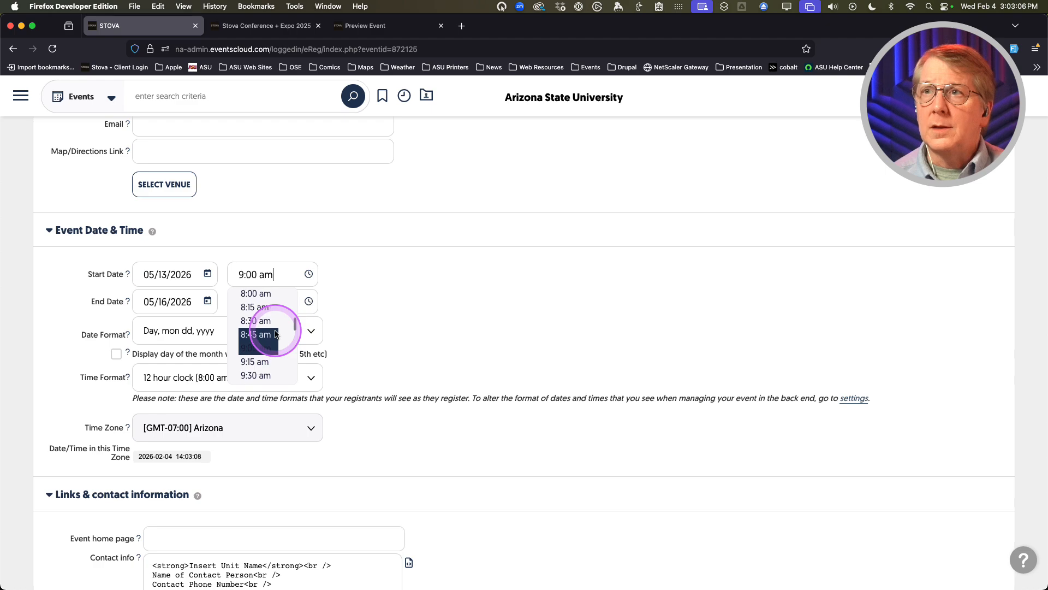
left_click(337, 313)
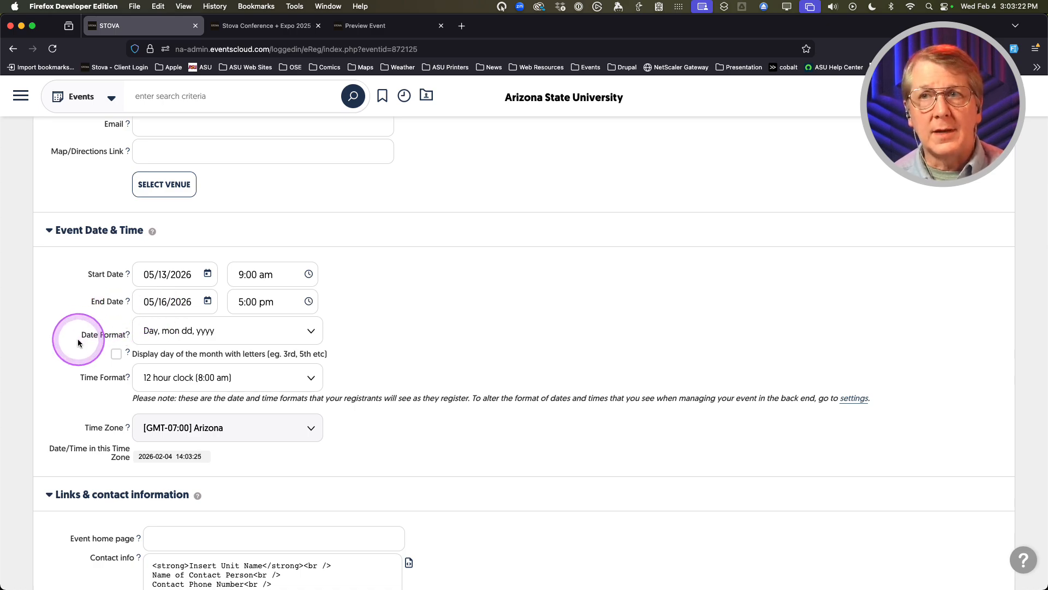
scroll(78, 343, "down", 1)
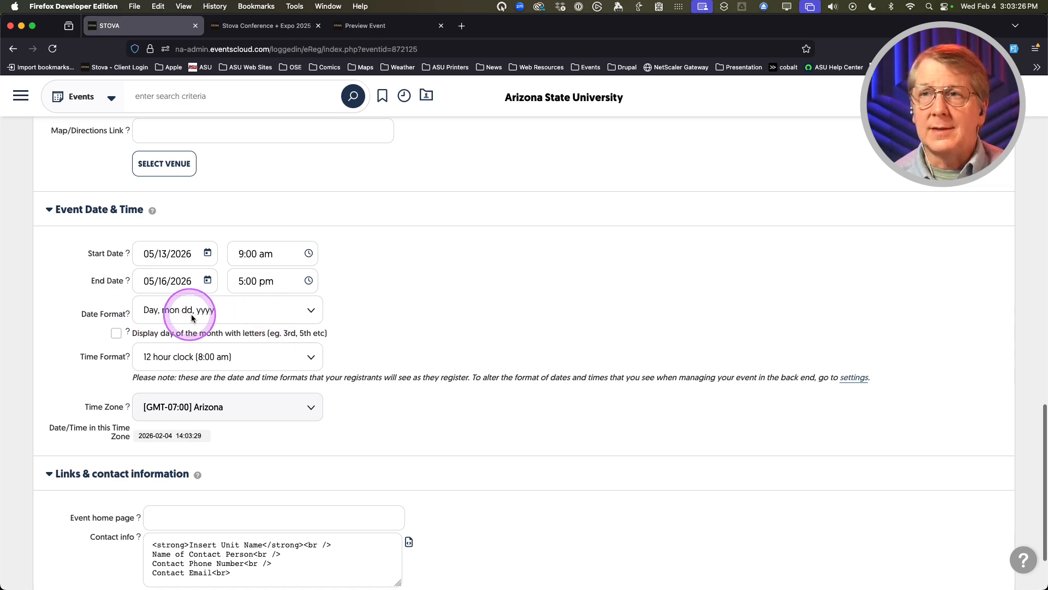
left_click(300, 312)
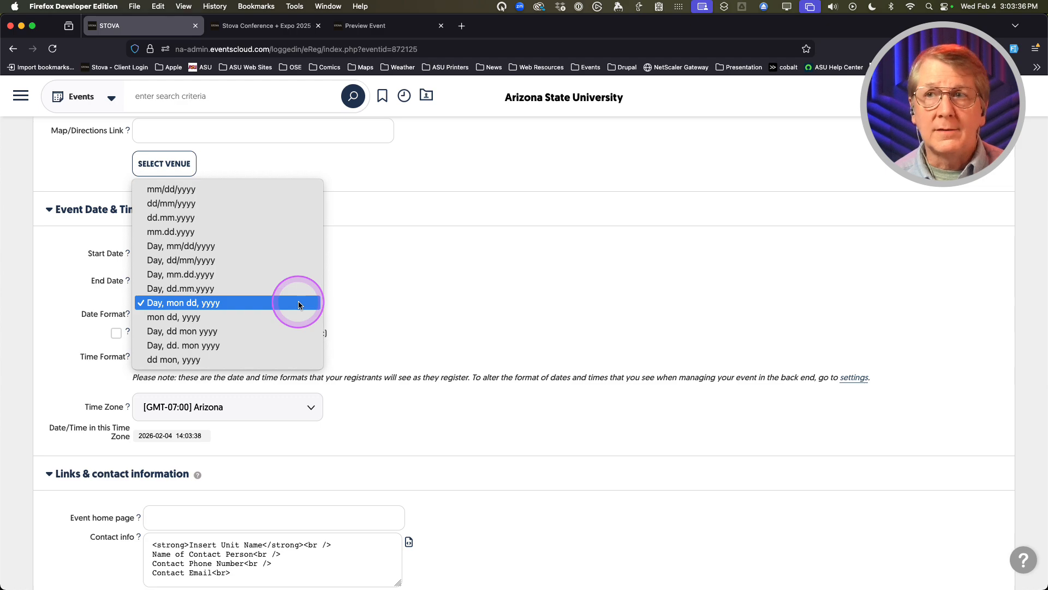
left_click(298, 304)
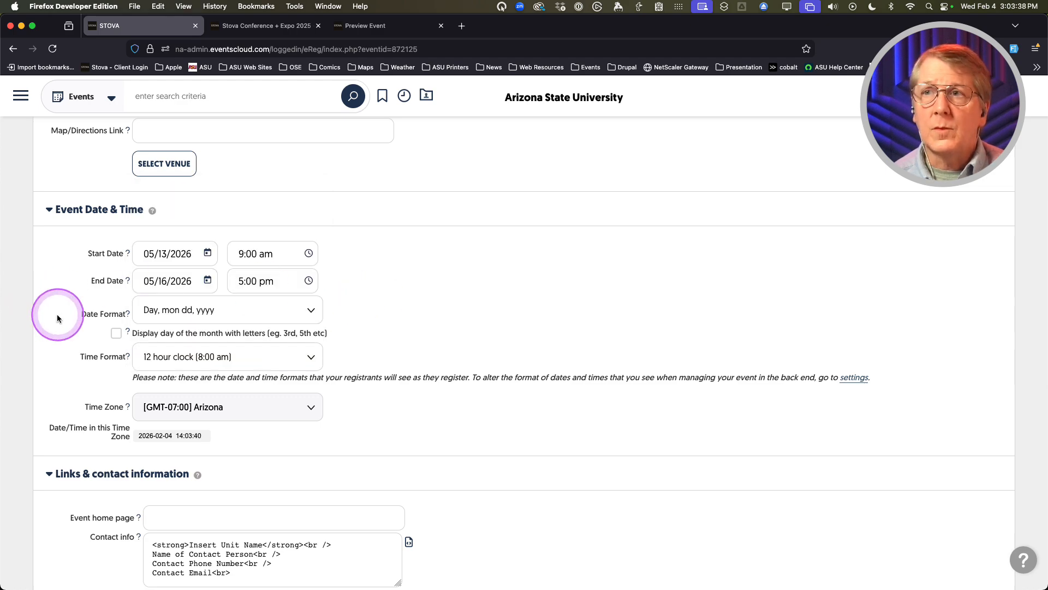
scroll(57, 318, "down", 1)
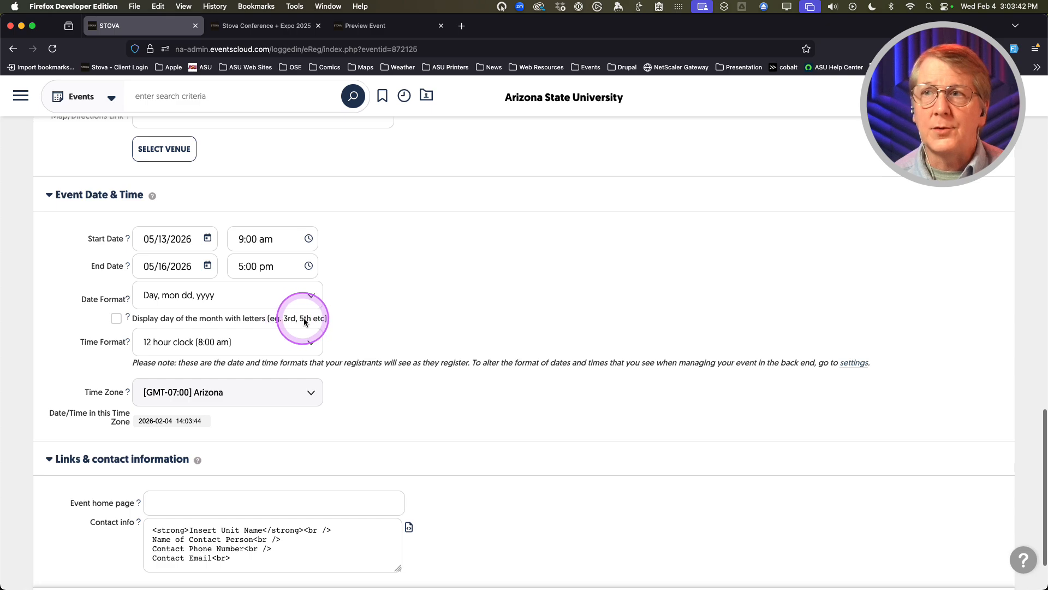
scroll(50, 353, "down", 1)
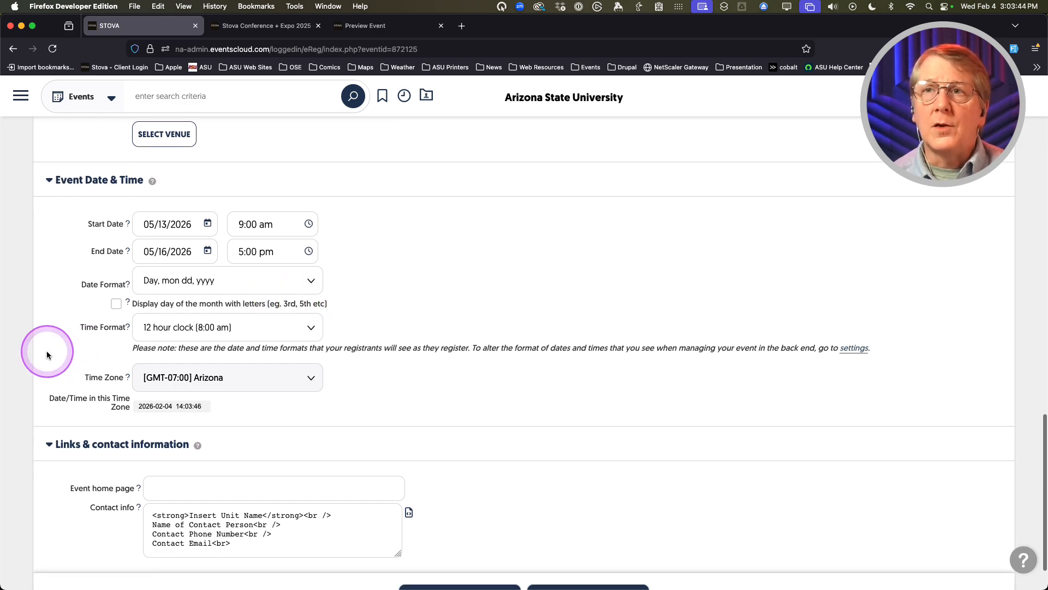
left_click(304, 328)
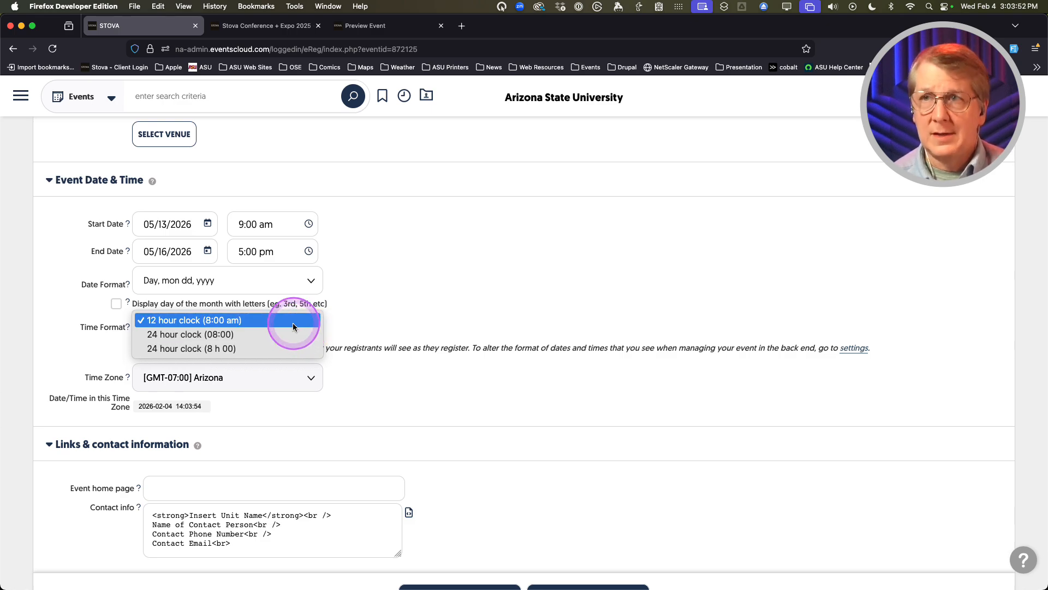
left_click(64, 314)
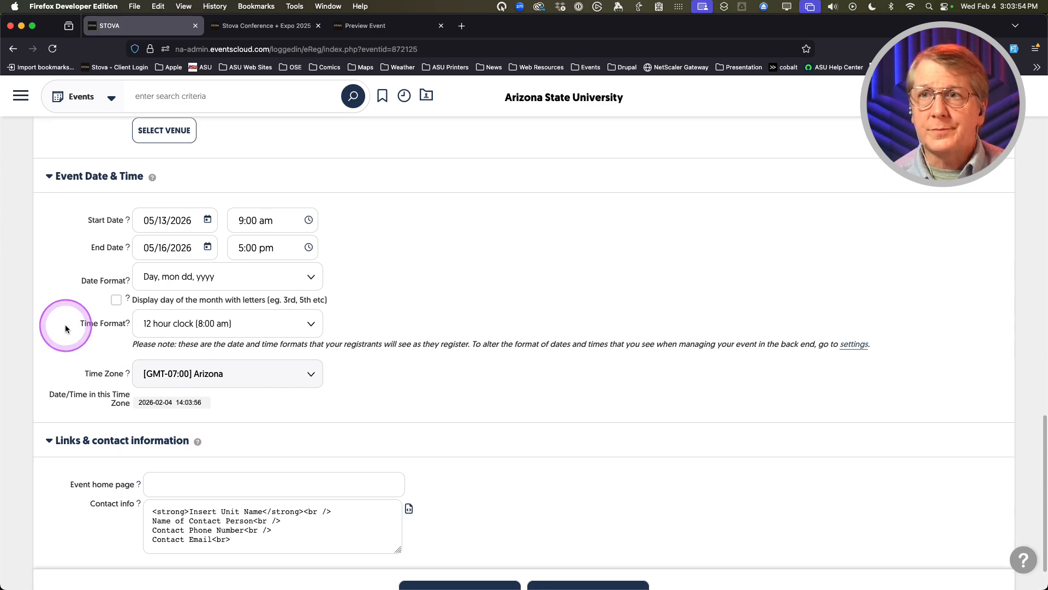
scroll(64, 322, "down", 2)
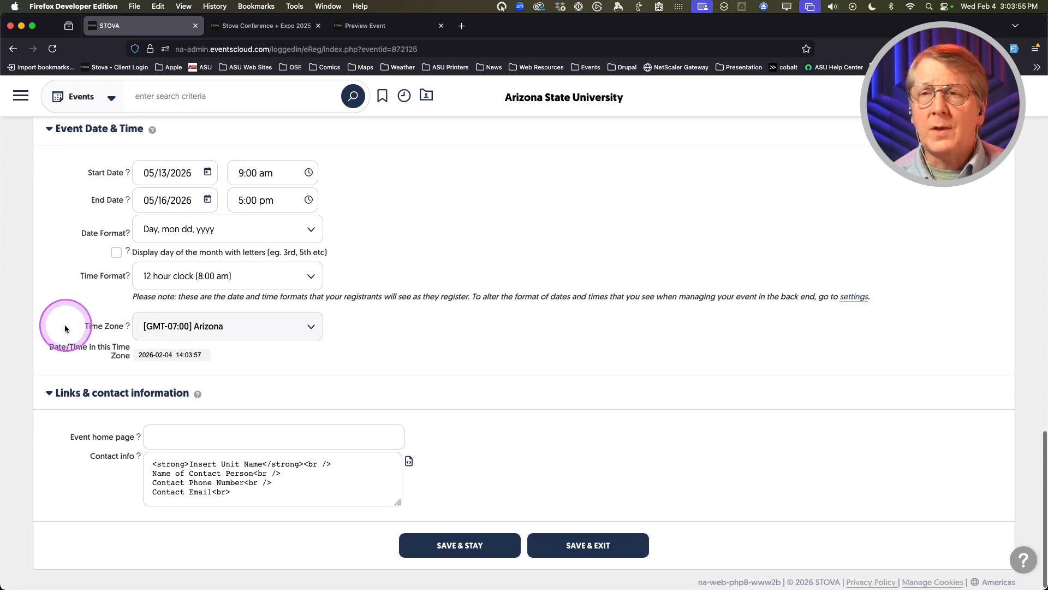
left_click(292, 326)
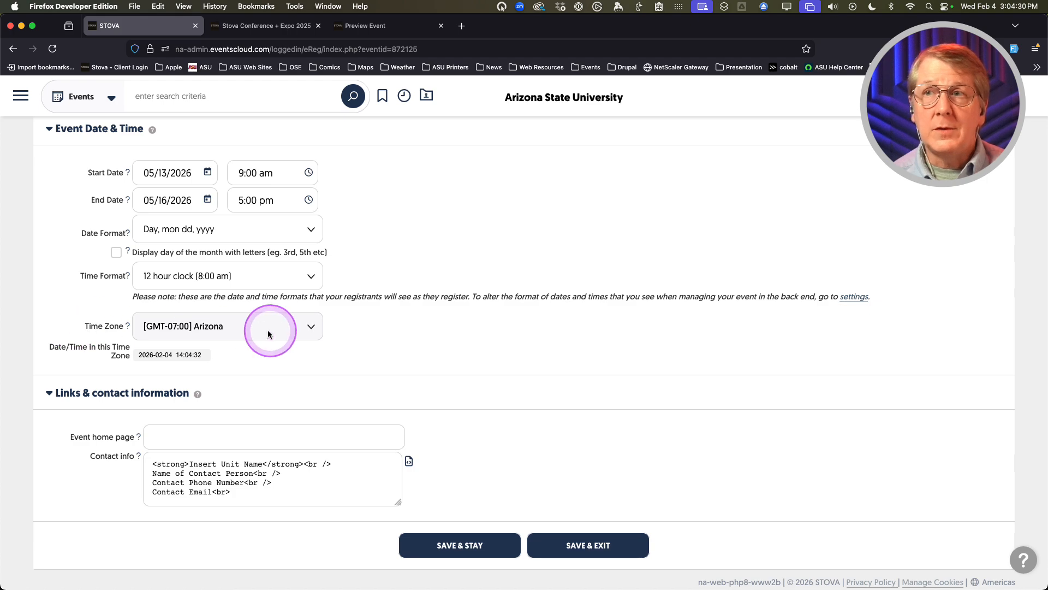
scroll(63, 347, "down", 1)
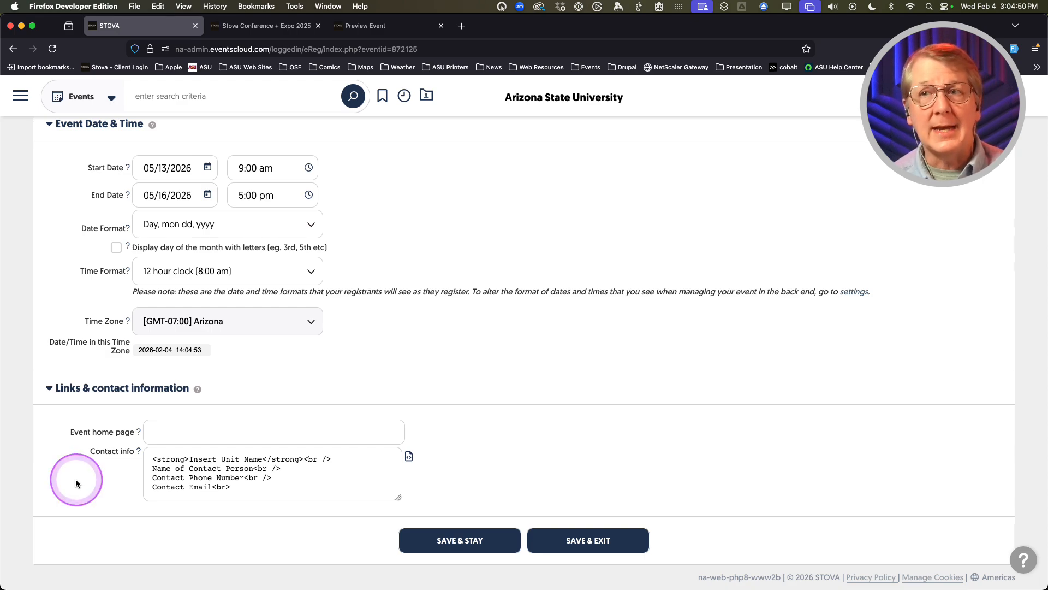
left_click(183, 433)
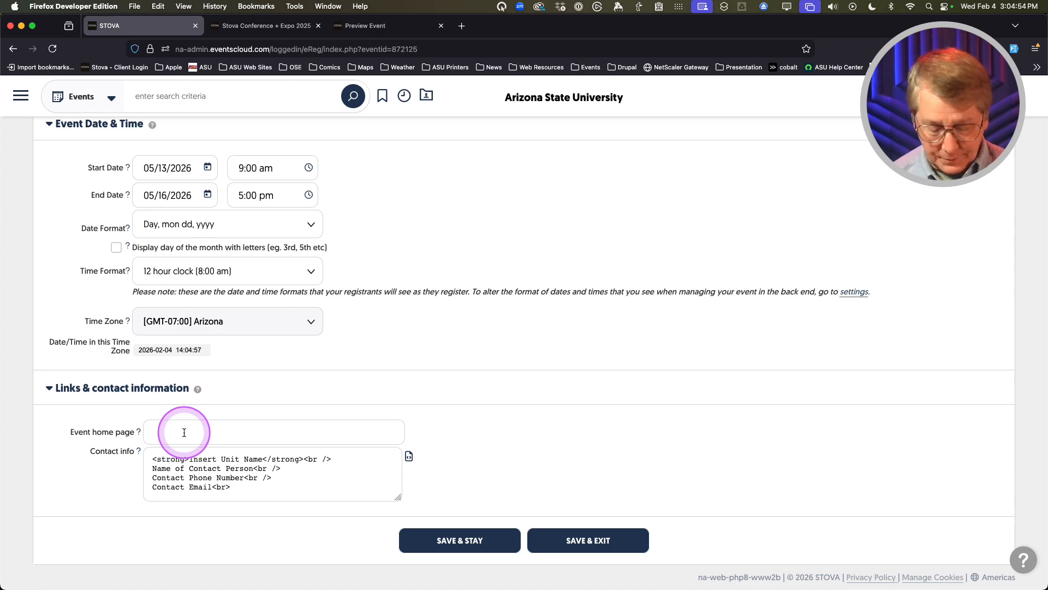
type("http")
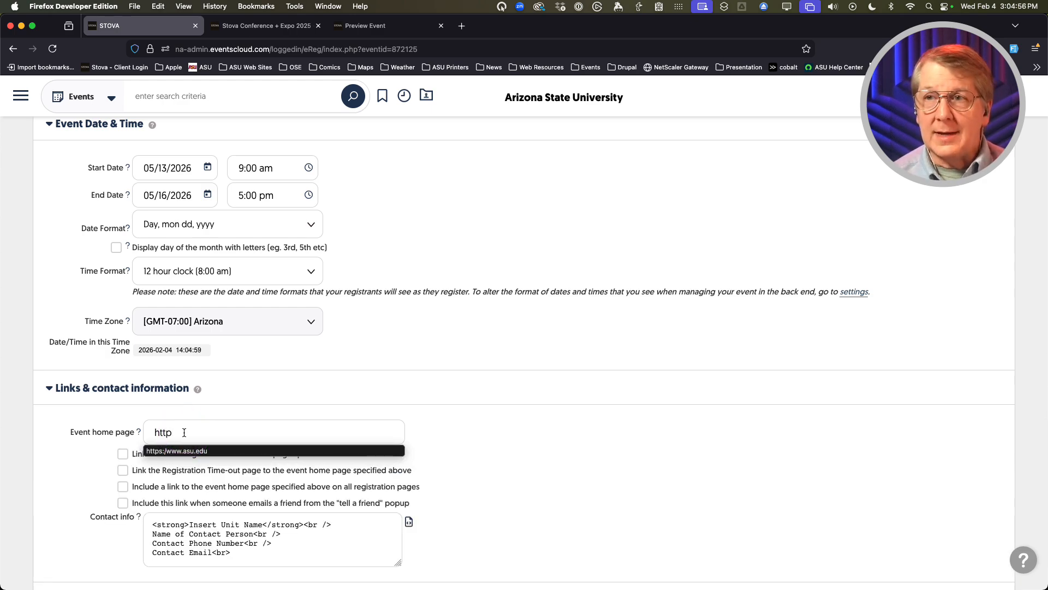
left_click(184, 433)
type("s")
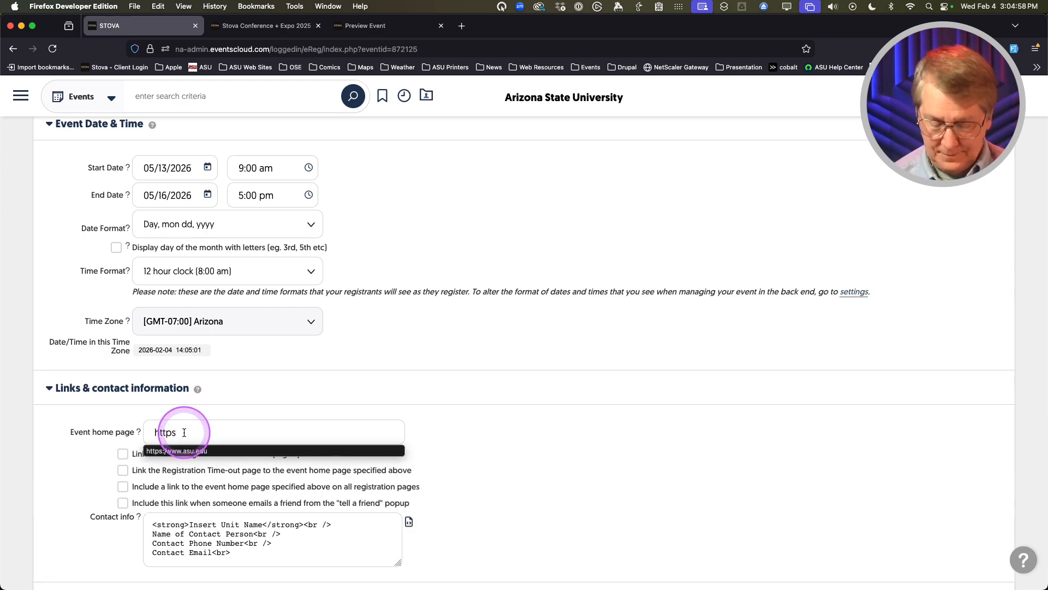
type("://st")
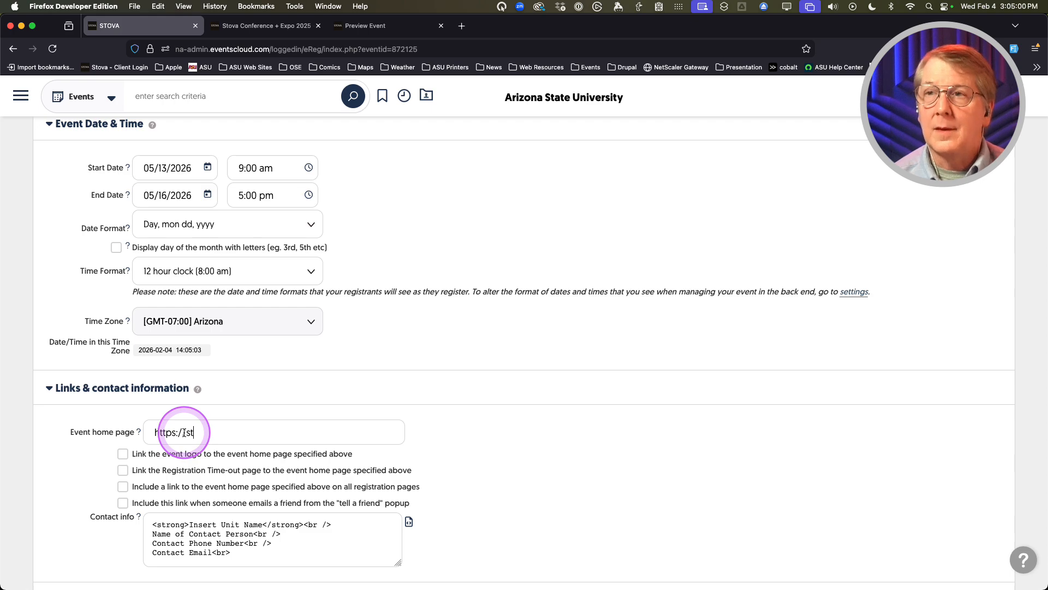
type("ova.asu.edu")
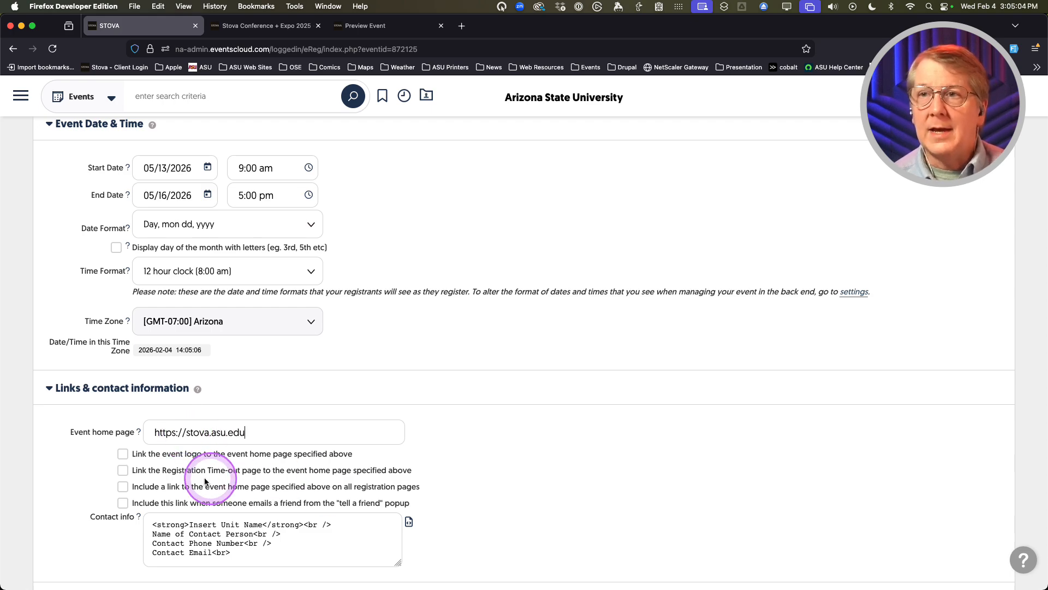
scroll(164, 459, "down", 2)
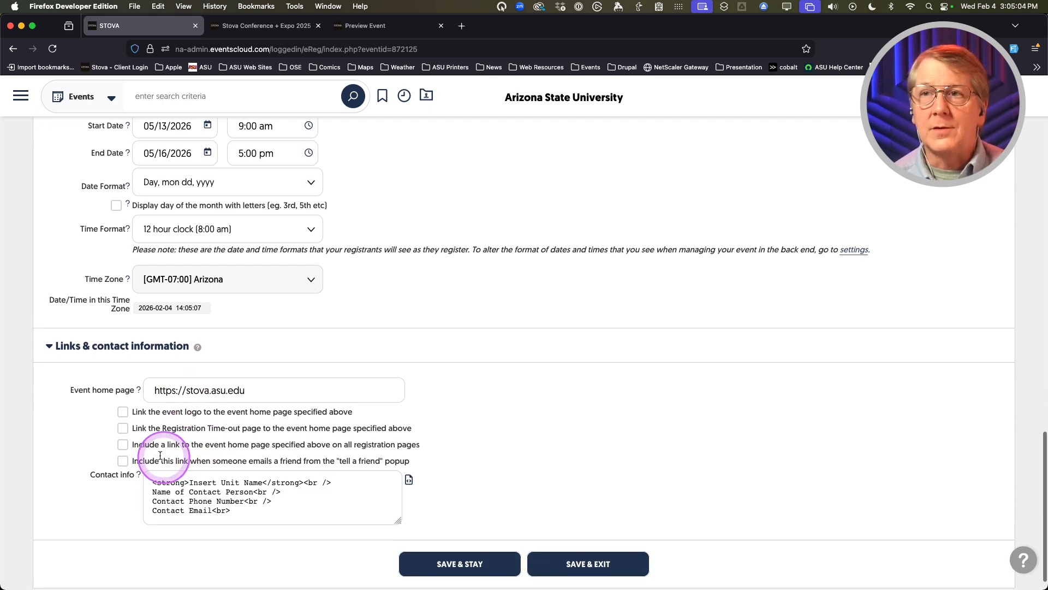
scroll(60, 423, "down", 1)
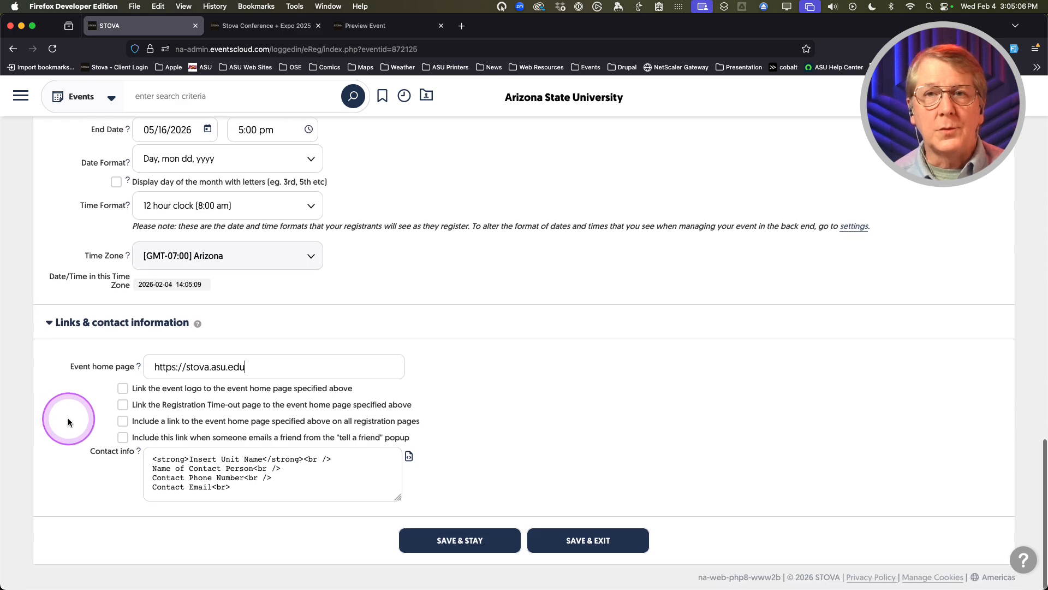
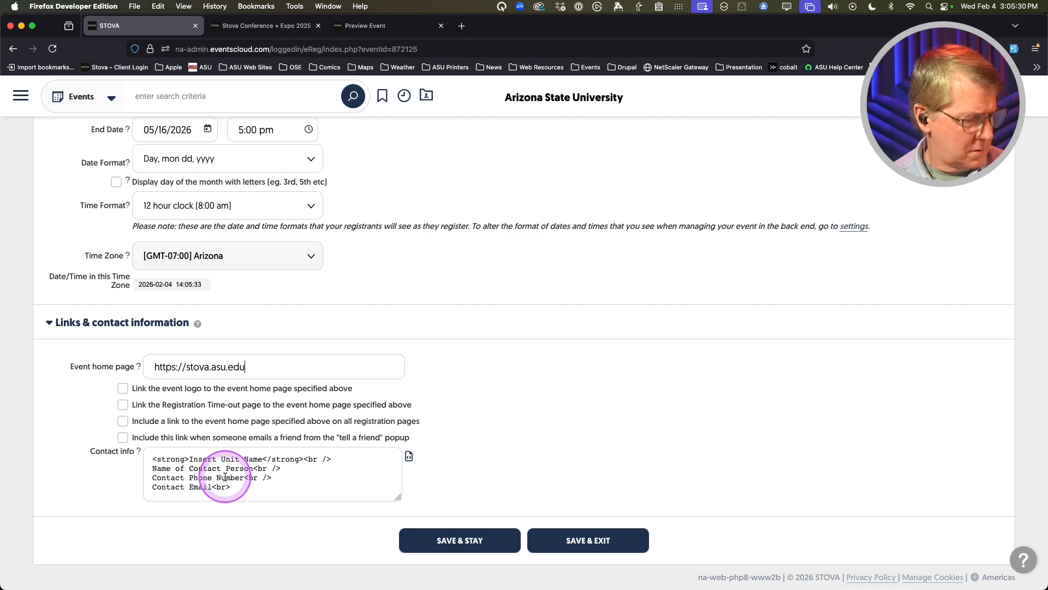
Replace the Contact info with centered College of Really Cool Ideas HTML and apply it through the content editor
left_click(236, 477)
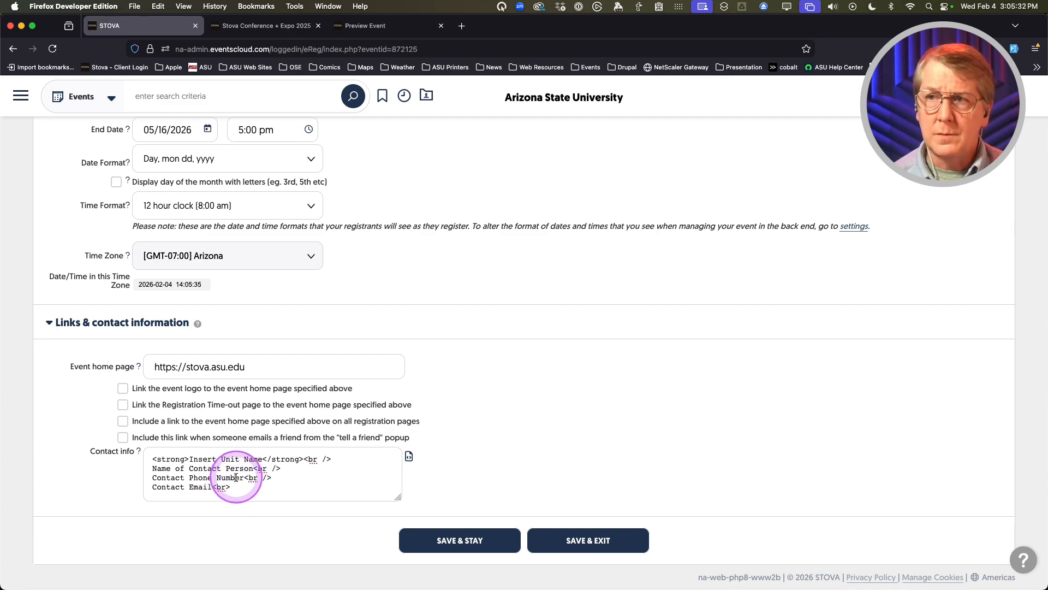
key("super+a")
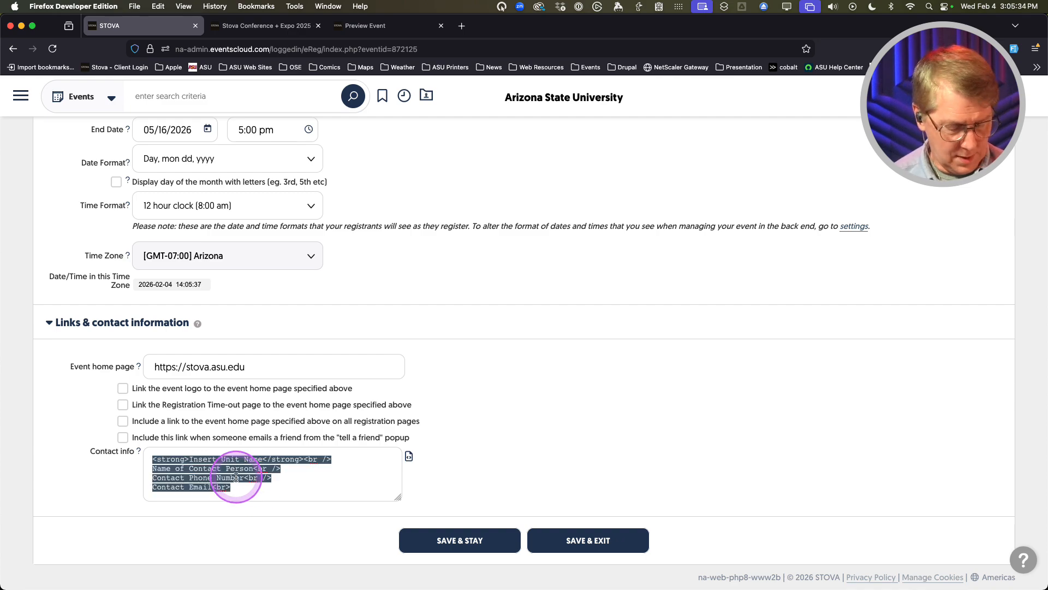
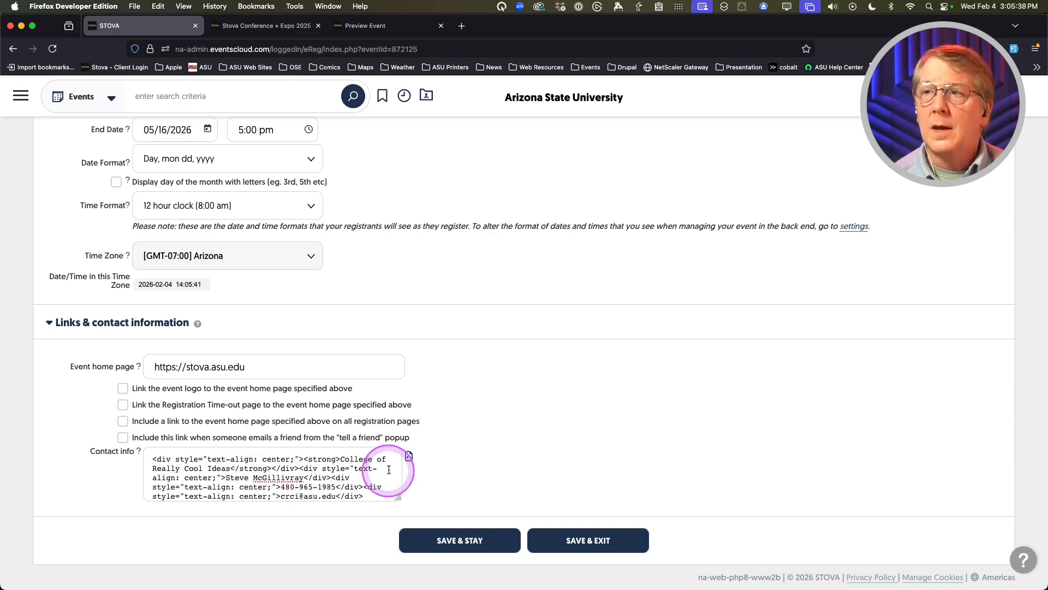
left_click(408, 455)
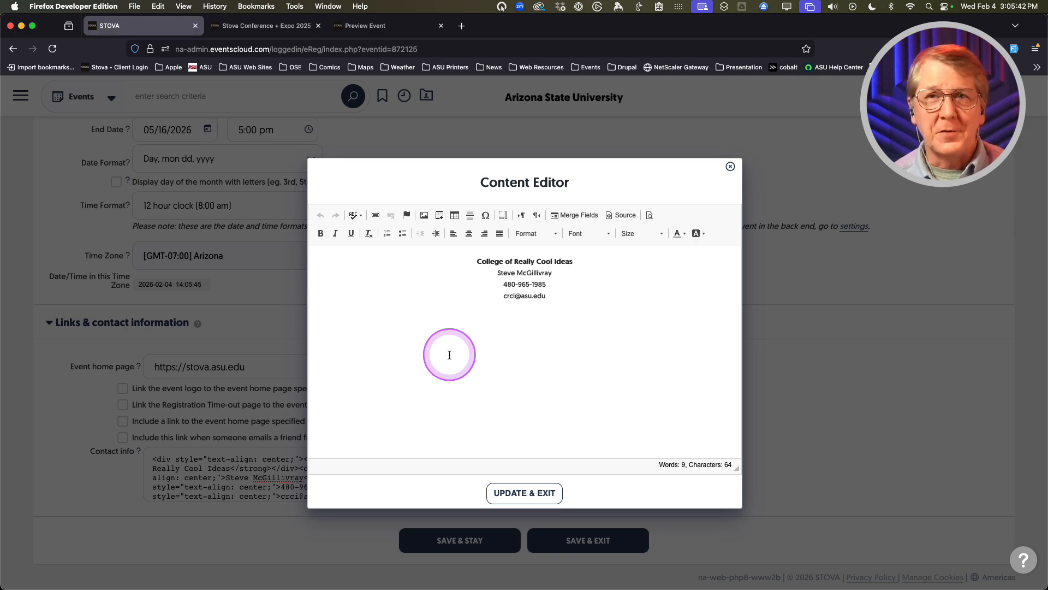
left_click(521, 493)
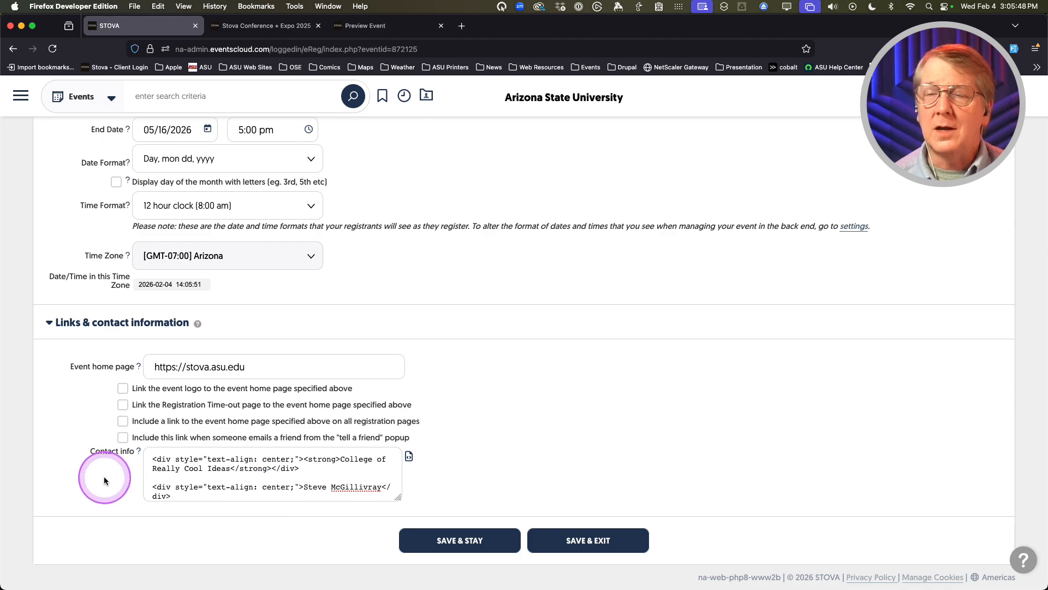
scroll(105, 480, "up", 1)
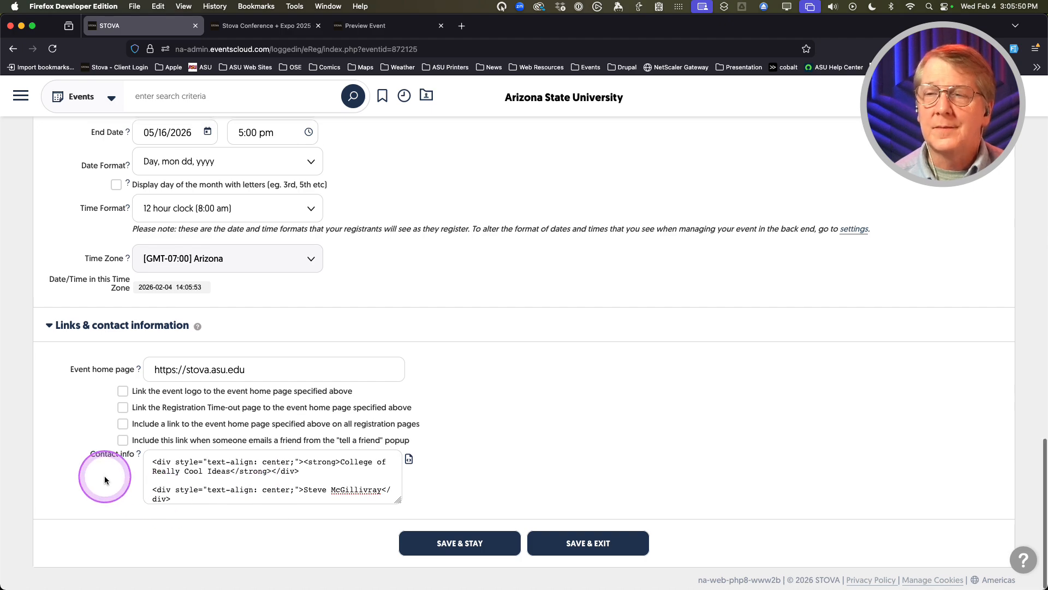
Save the Basic details, decline Firefox's Save address offer, and review the saved form
left_click(449, 550)
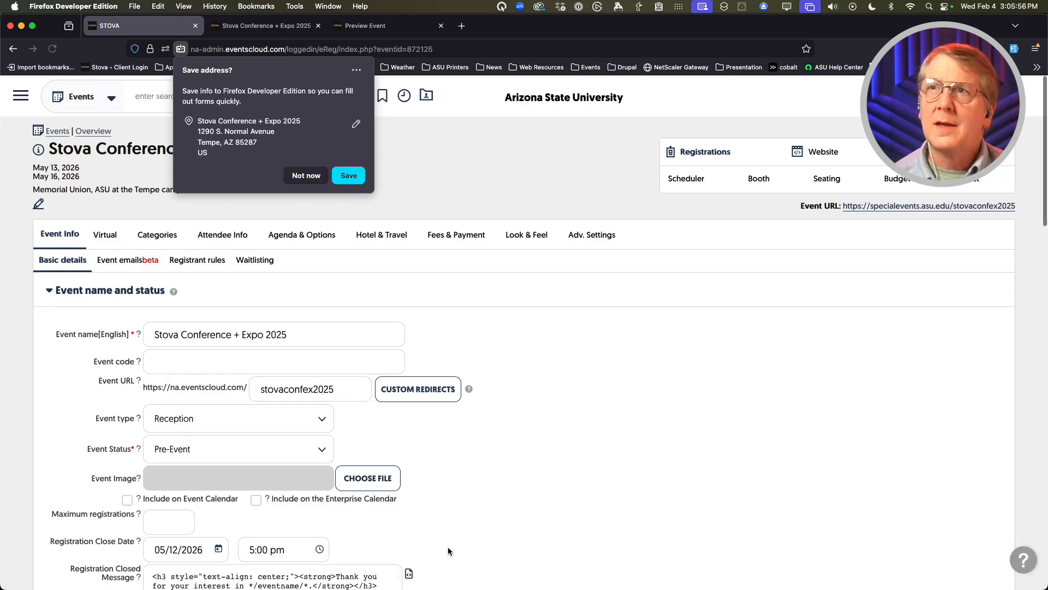
left_click(304, 176)
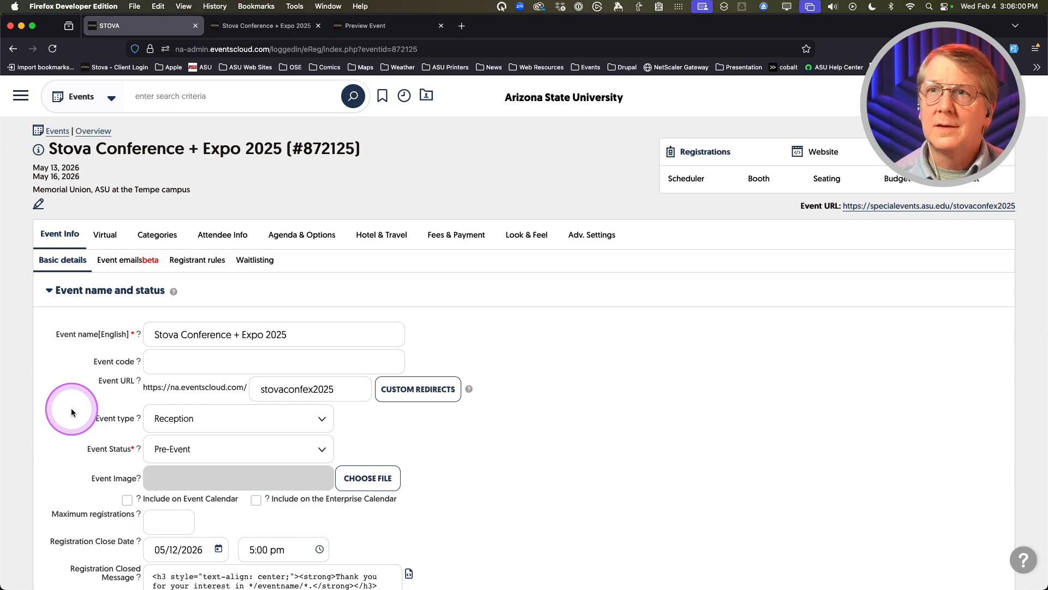
scroll(72, 412, "down", 3)
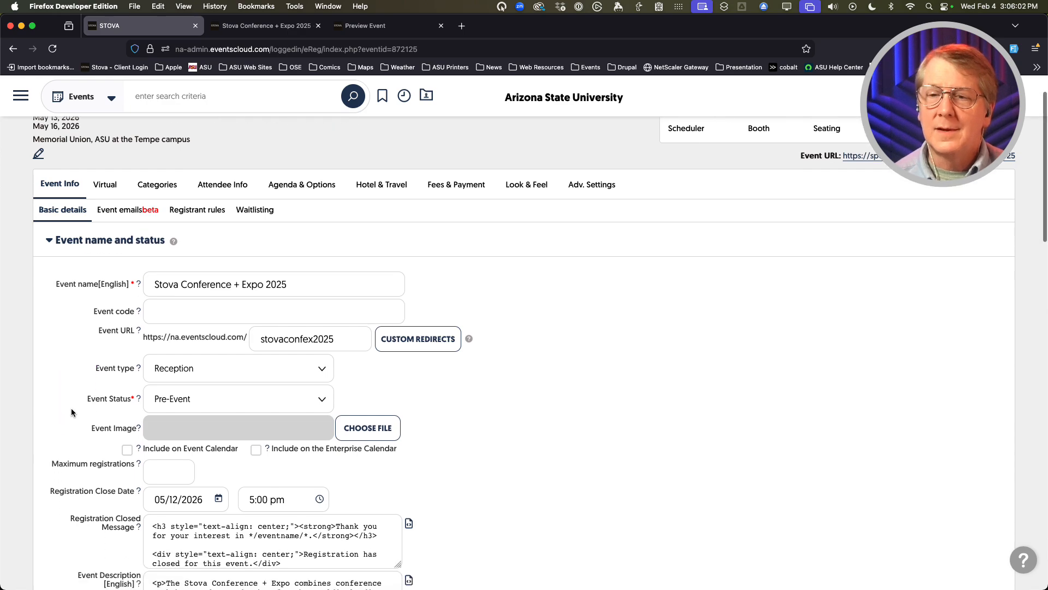
scroll(72, 412, "down", 2)
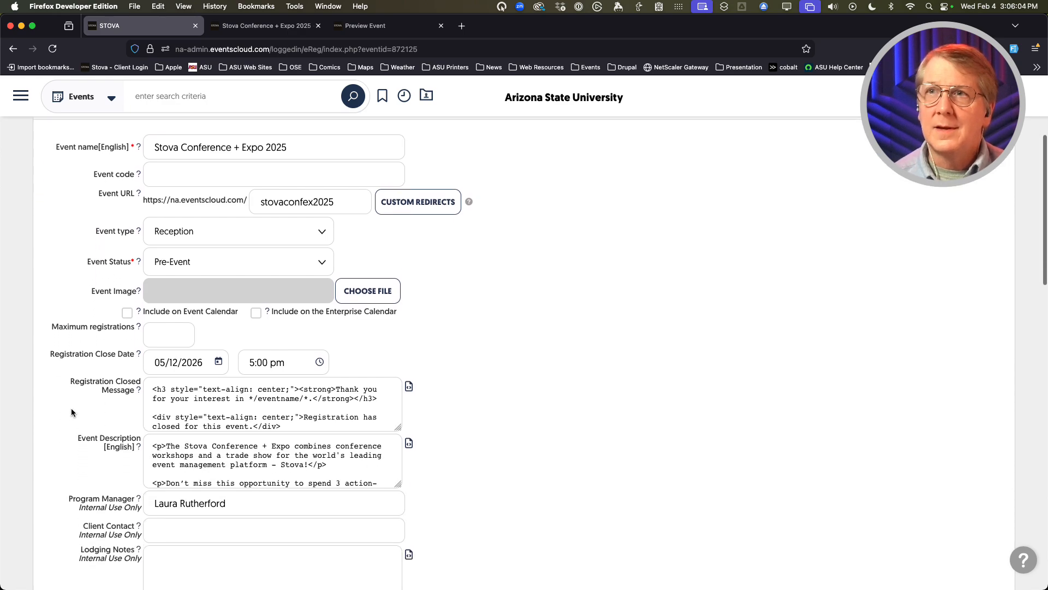
scroll(71, 412, "down", 5)
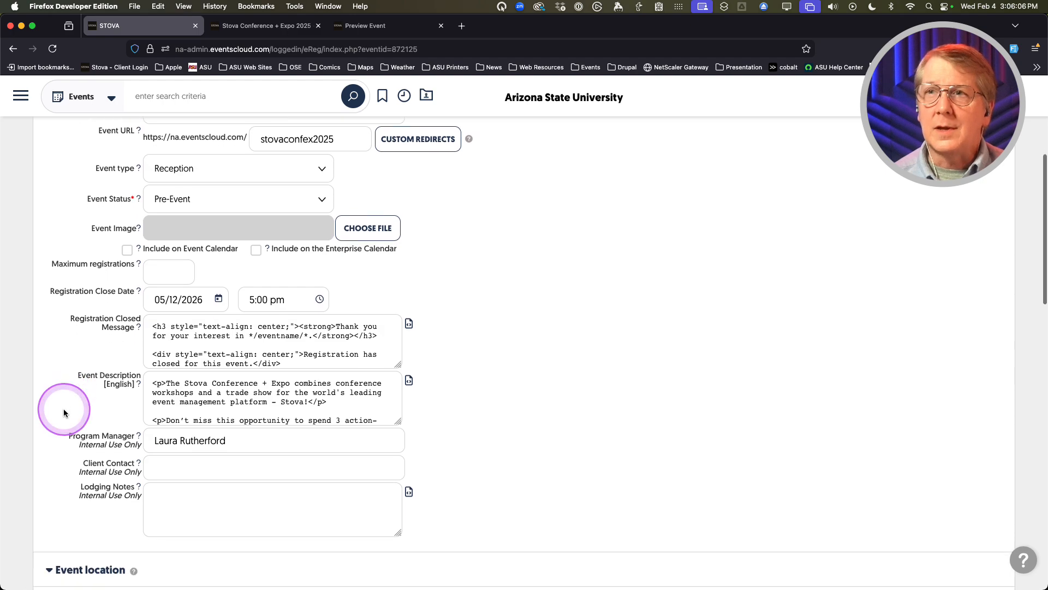
scroll(64, 408, "down", 5)
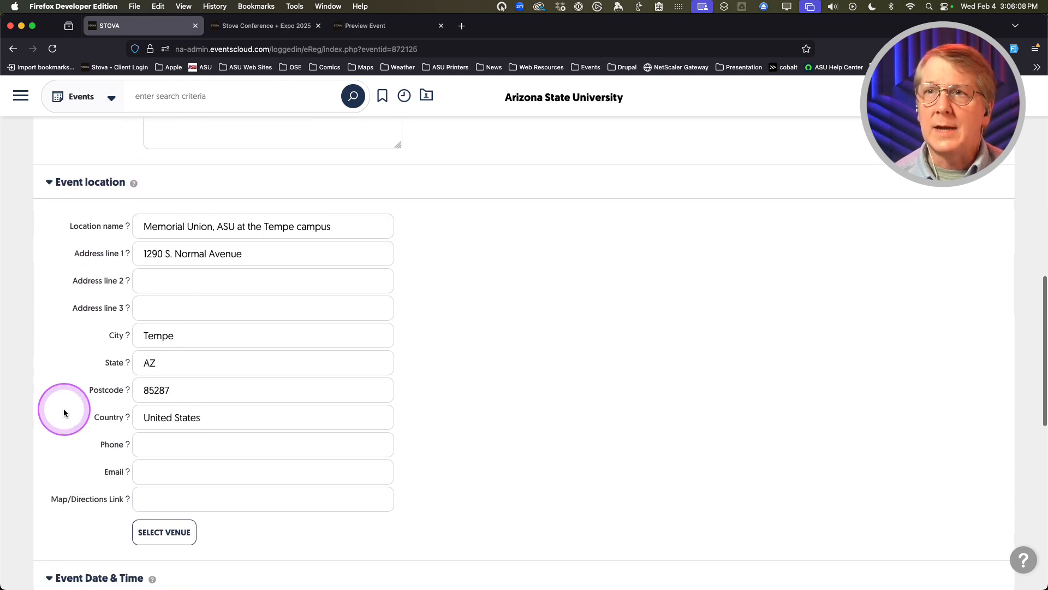
scroll(63, 413, "down", 1)
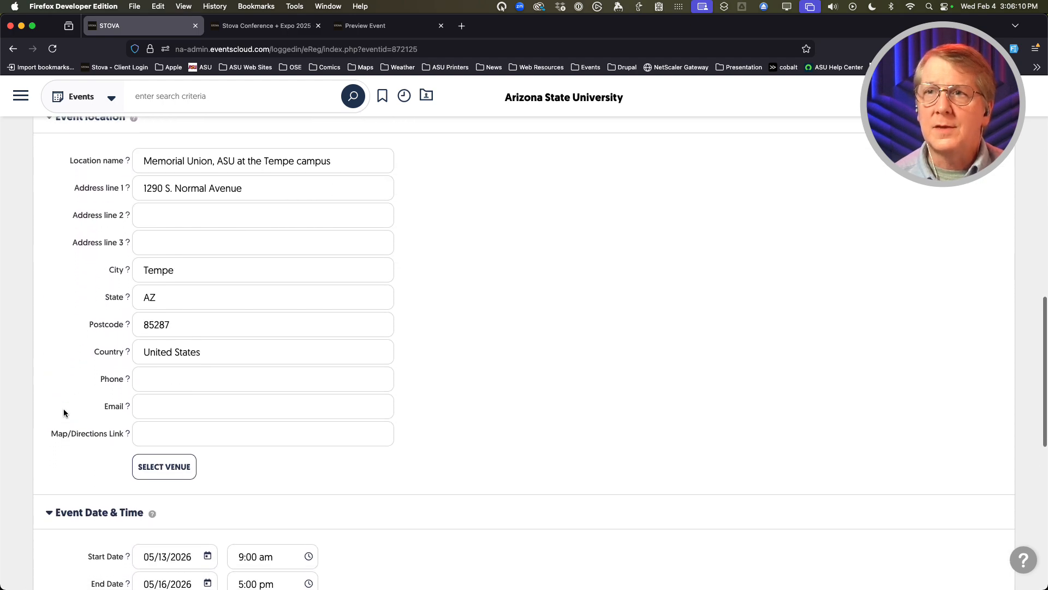
scroll(64, 408, "down", 5)
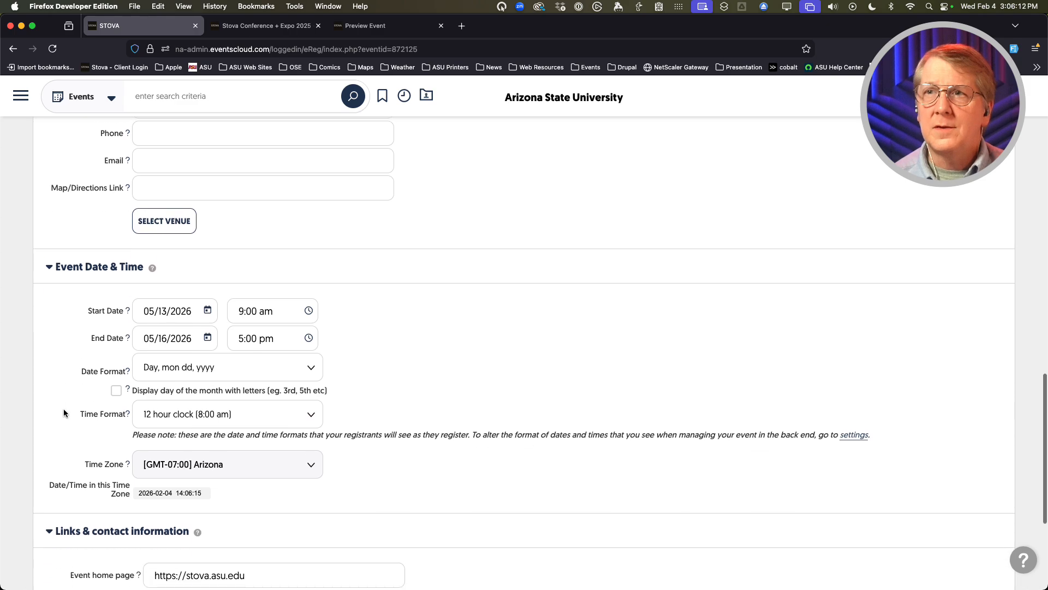
scroll(63, 410, "down", 4)
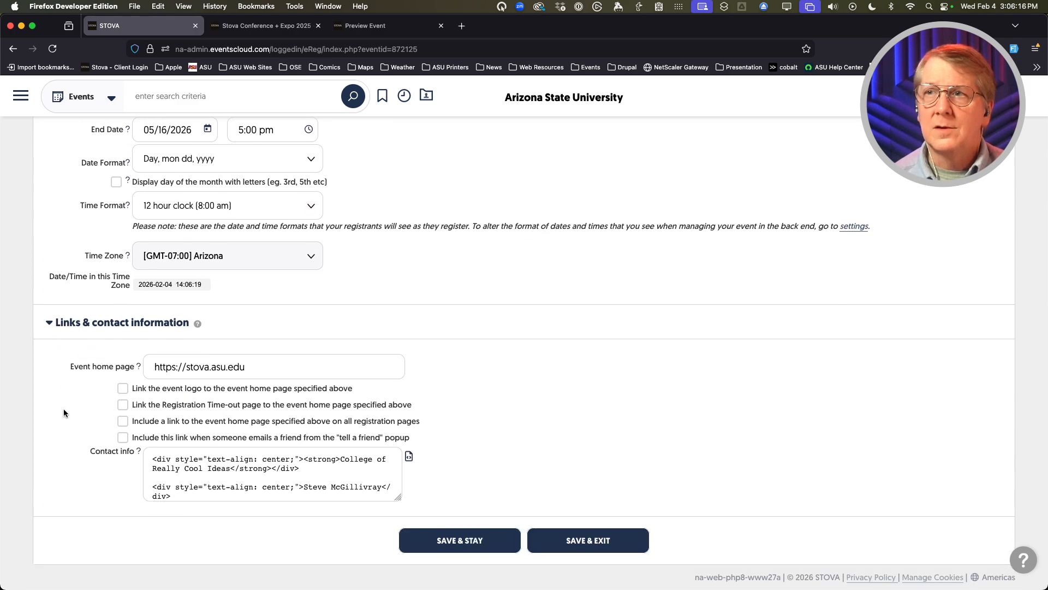
scroll(64, 408, "up", 20)
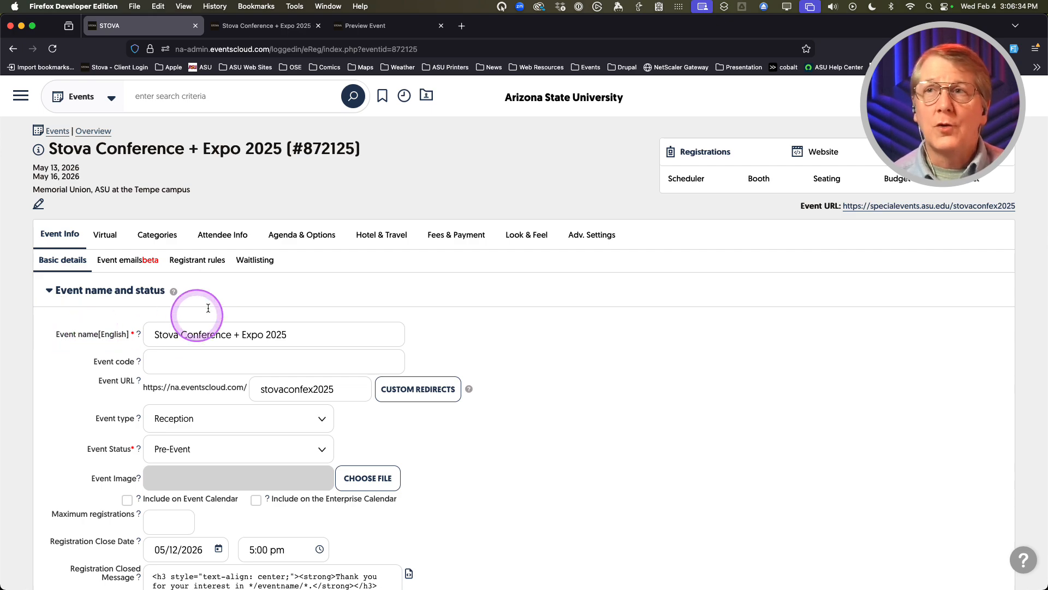
Open the Registrant rules settings and scroll through them
left_click(198, 263)
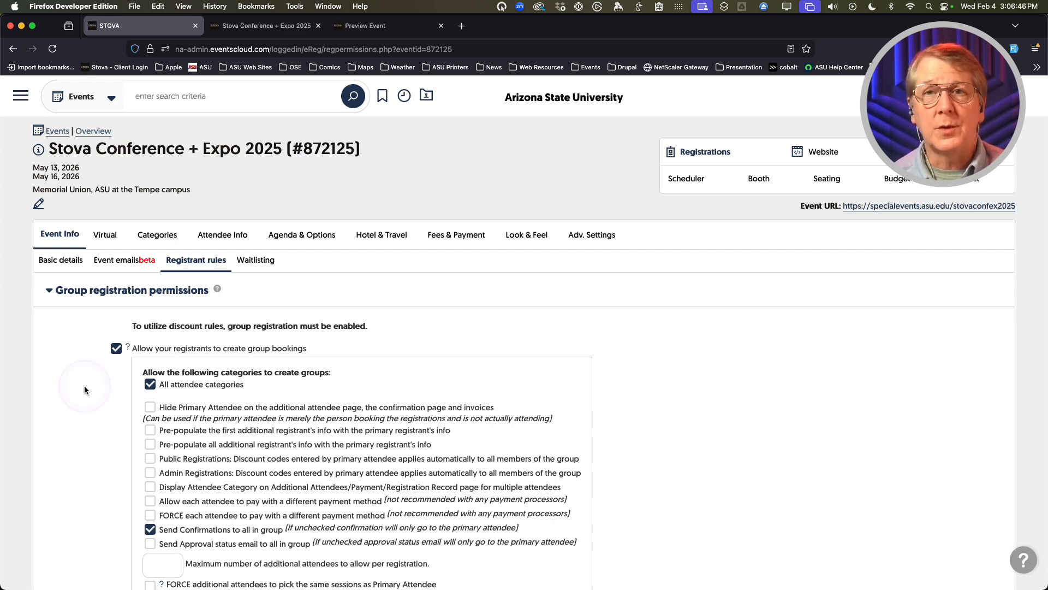
scroll(84, 390, "down", 1)
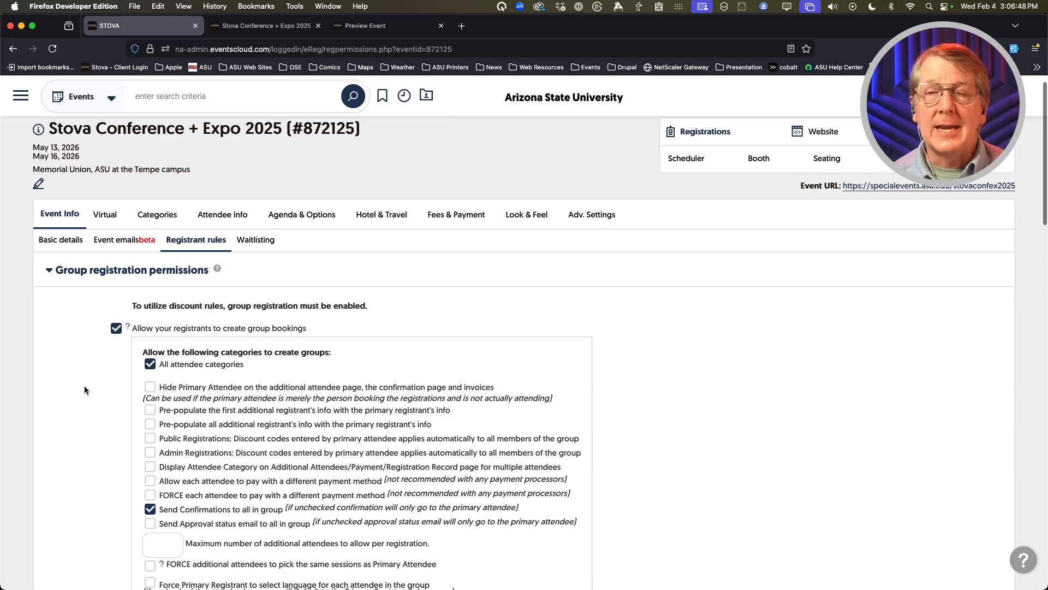
scroll(84, 385, "down", 1)
left_click(77, 341)
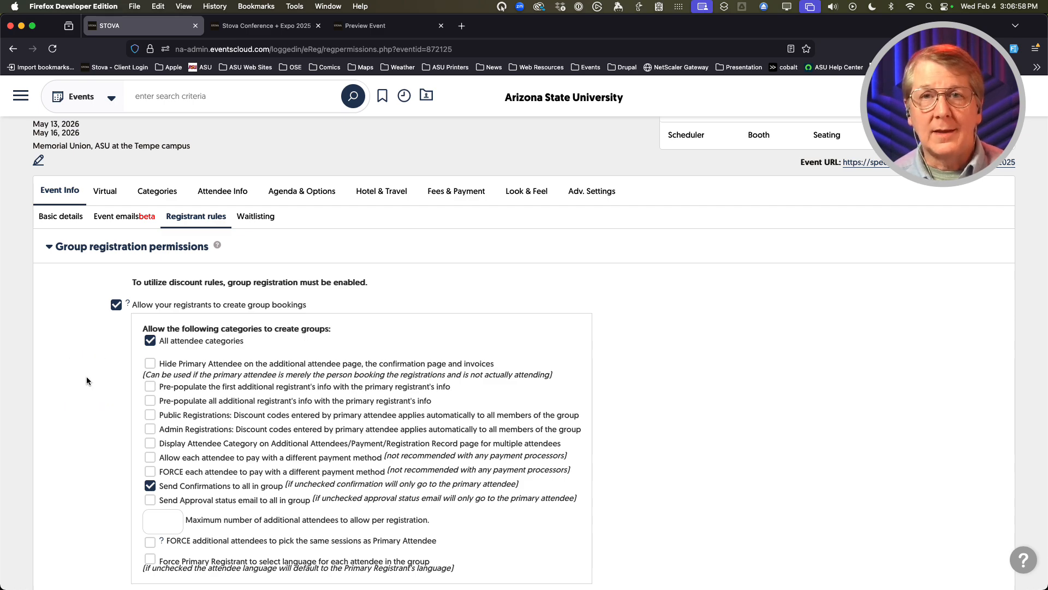
Toggle 'Allow your registrants to create group bookings' off and back on, leaving it enabled
left_click(116, 306)
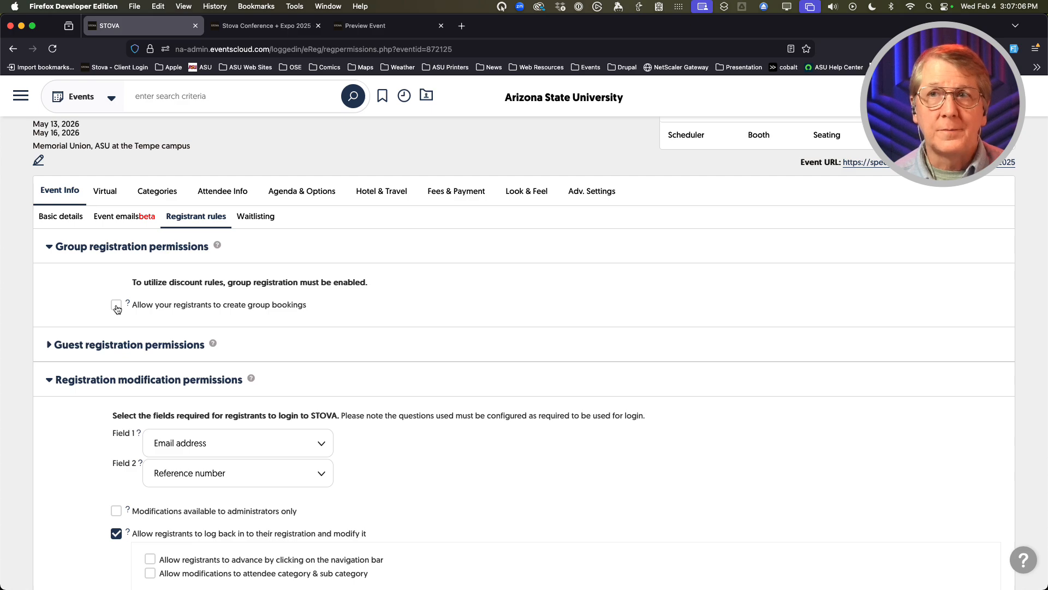
left_click(117, 306)
left_click(74, 378)
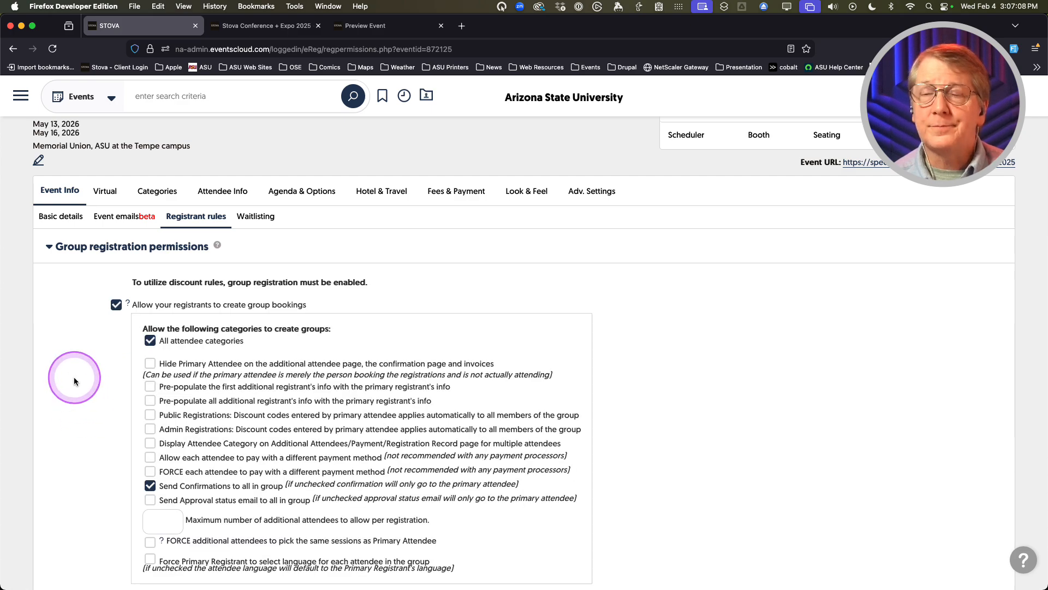
scroll(74, 379, "down", 1)
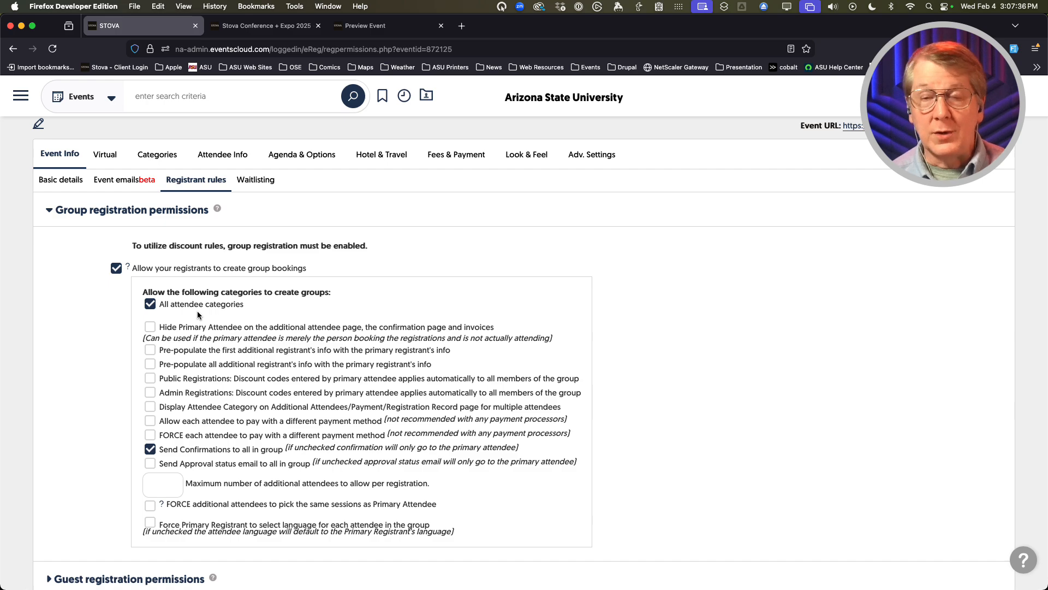
left_click(70, 327)
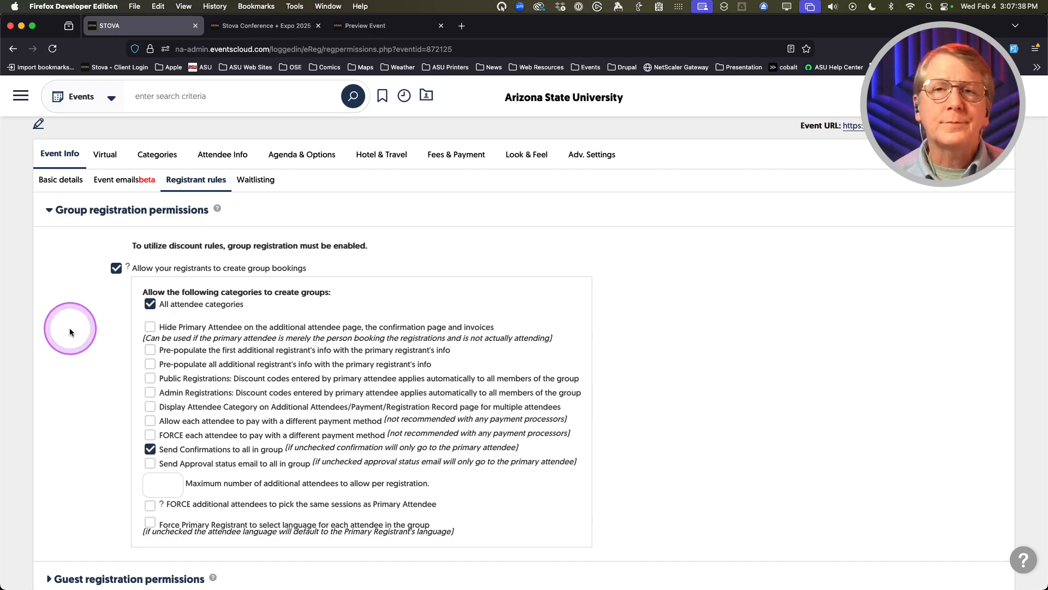
scroll(70, 327, "down", 2)
left_click(264, 293)
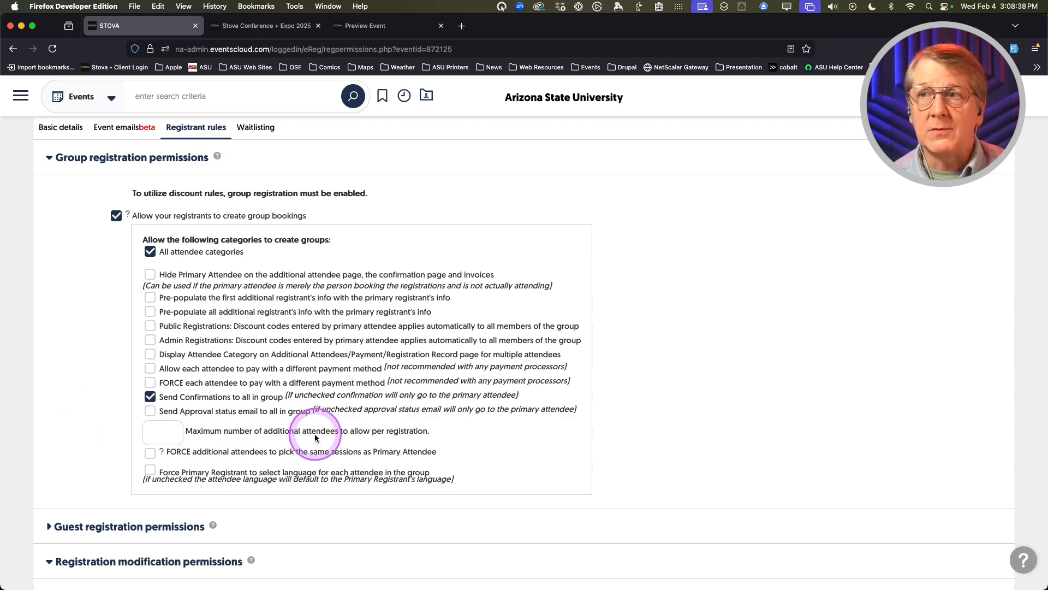
left_click(163, 432)
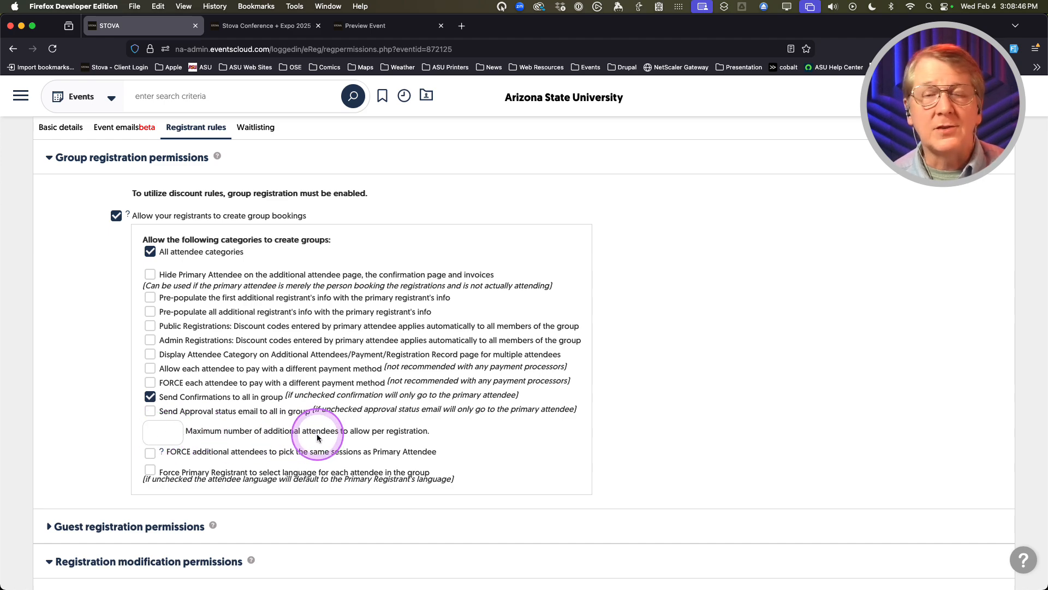
type("1")
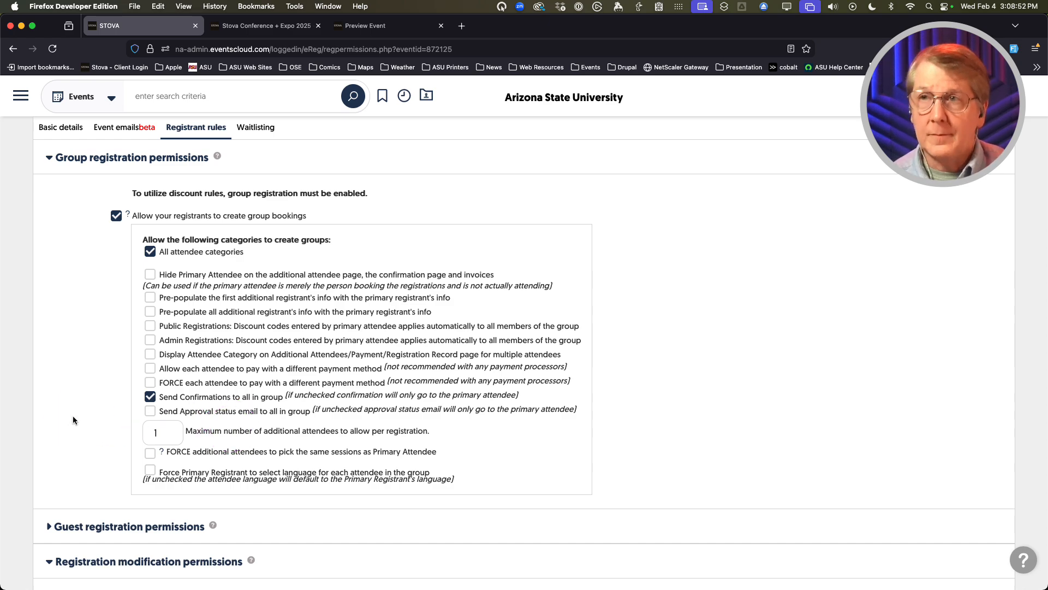
key("BackSpace")
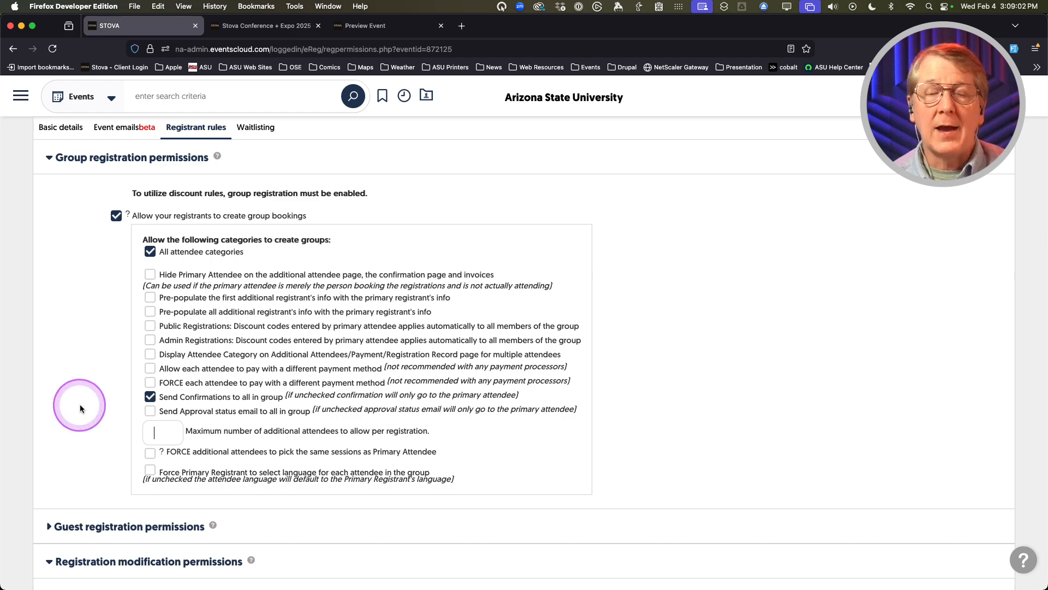
scroll(81, 409, "down", 3)
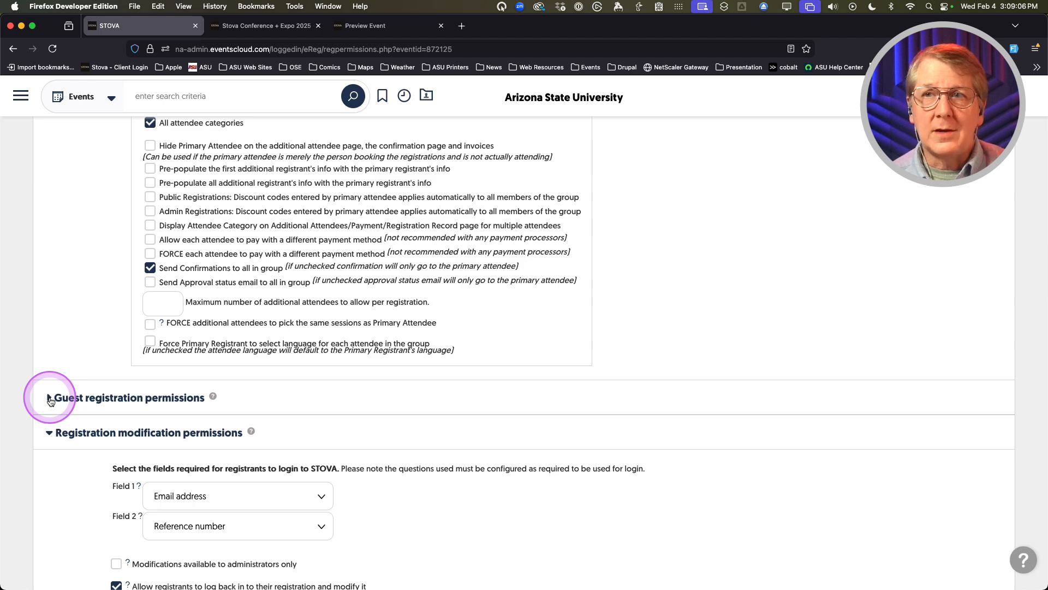
left_click(50, 399)
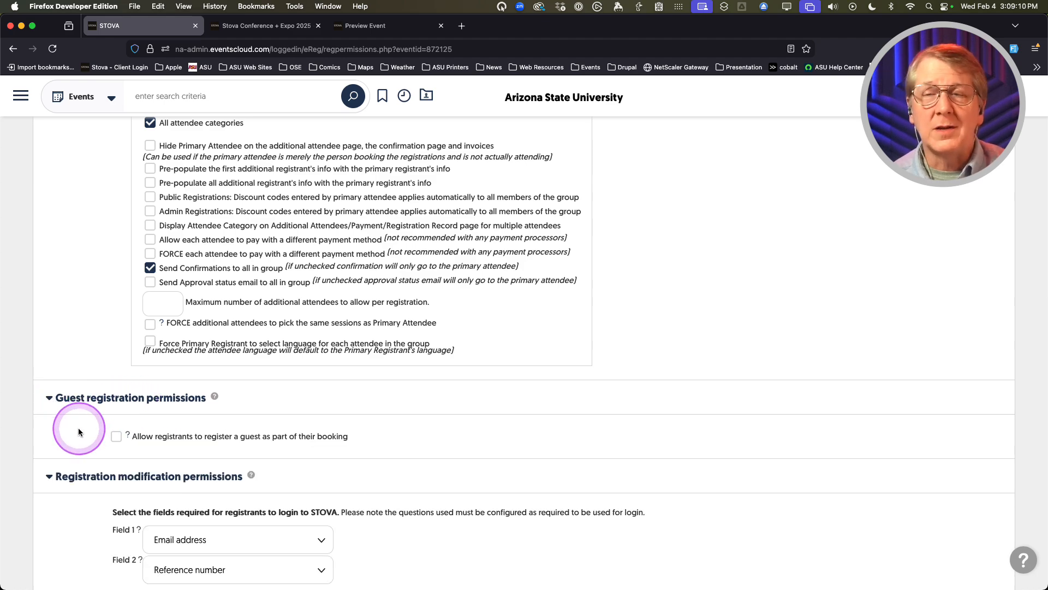
left_click(215, 398)
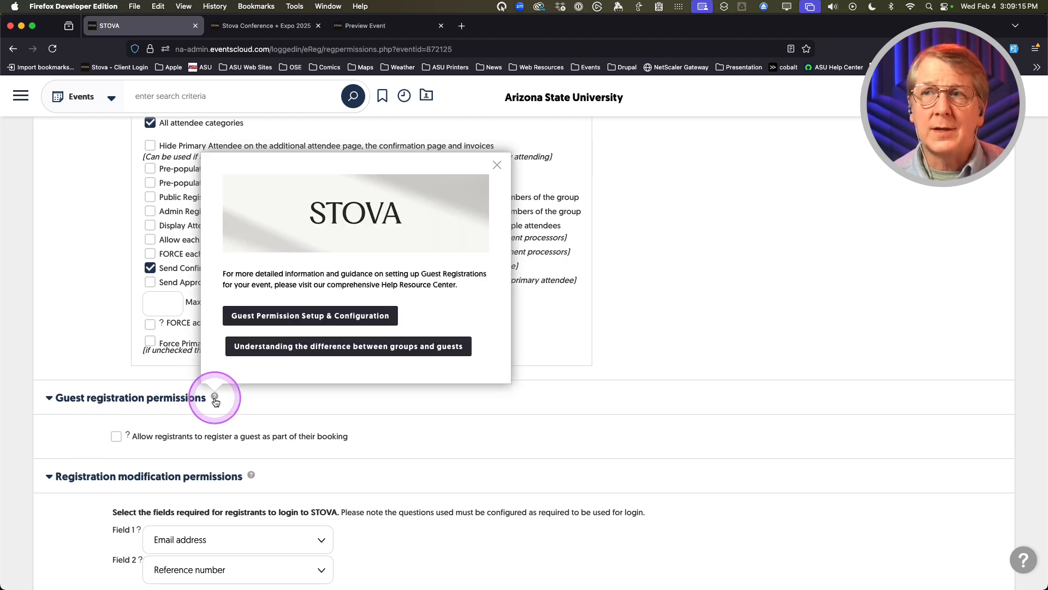
left_click(496, 165)
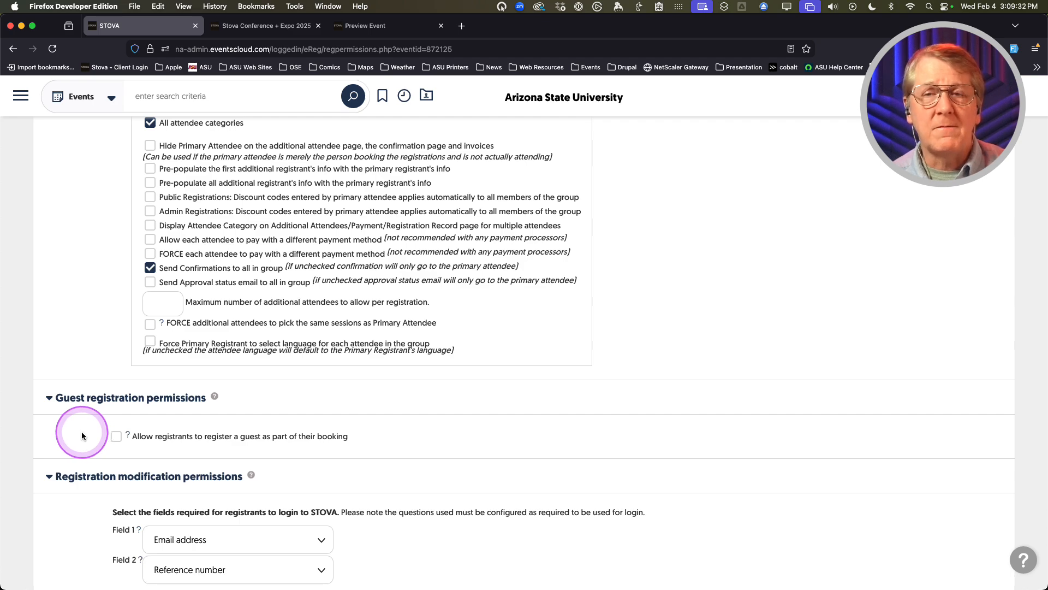
left_click(50, 401)
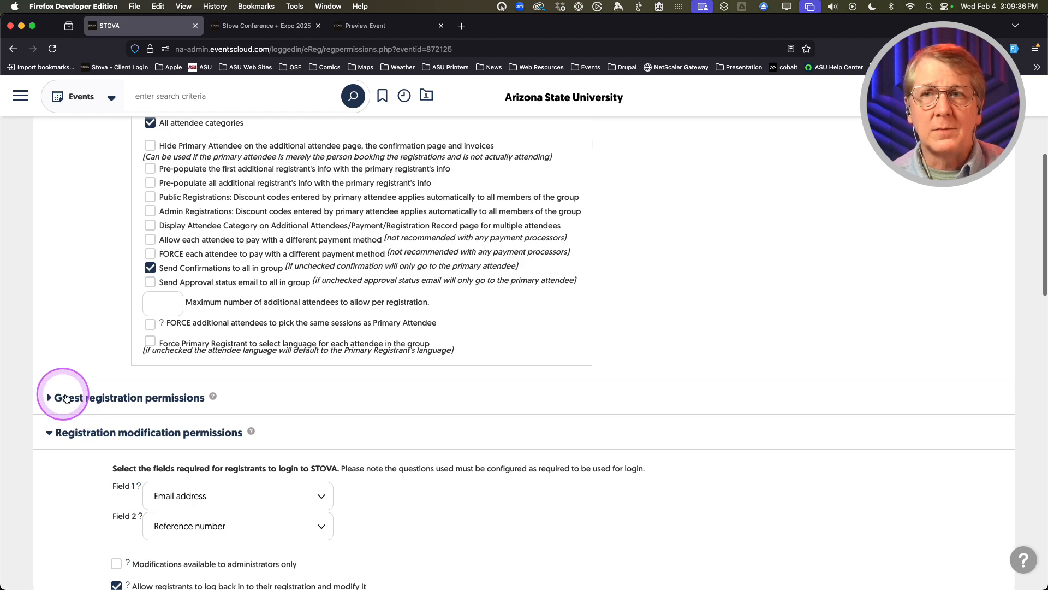
scroll(82, 393, "up", 3)
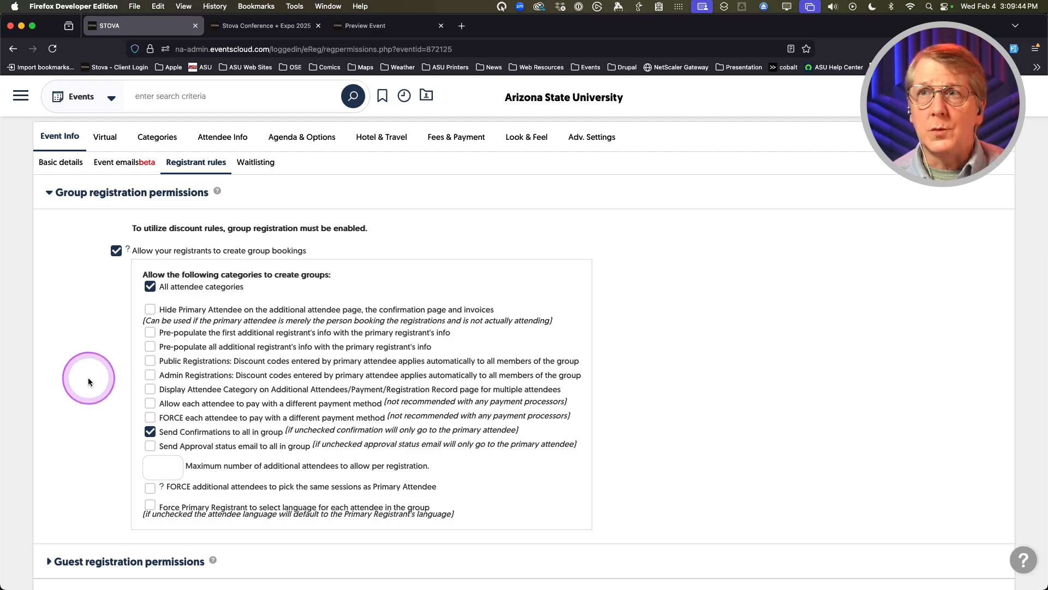
scroll(88, 378, "down", 5)
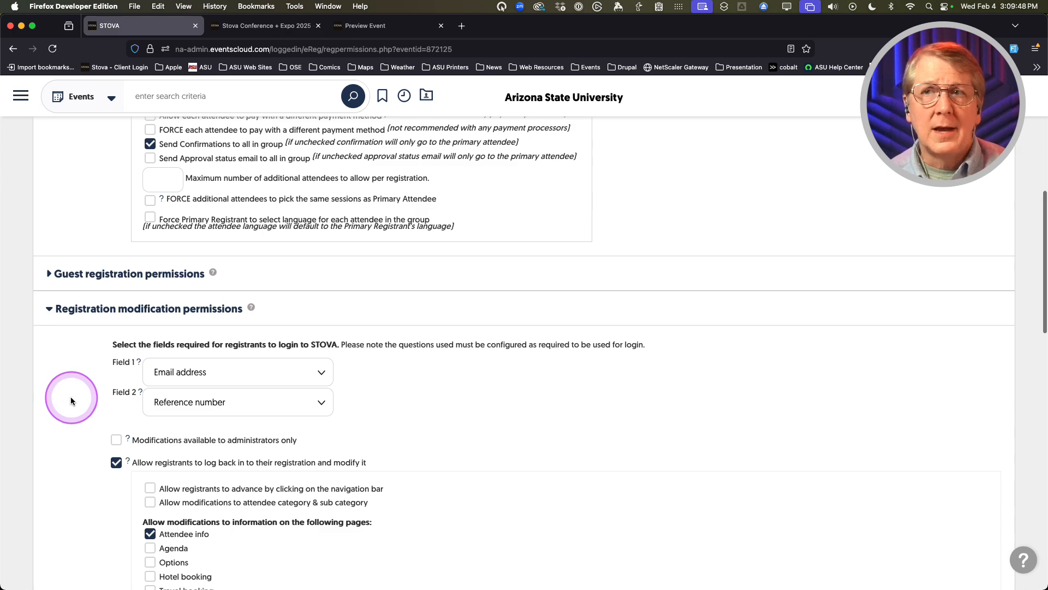
scroll(71, 401, "down", 2)
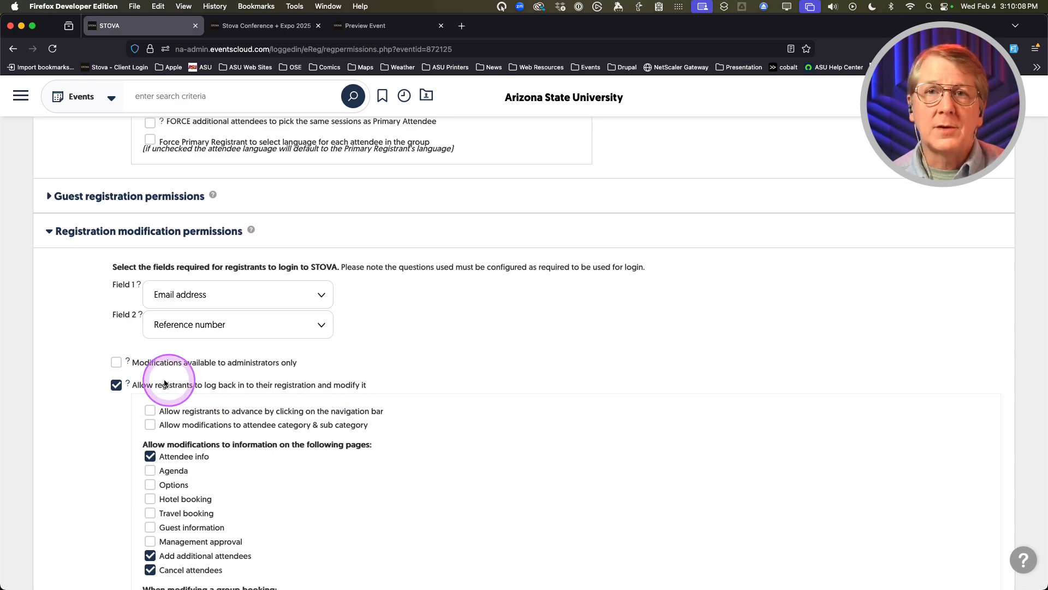
left_click(116, 386)
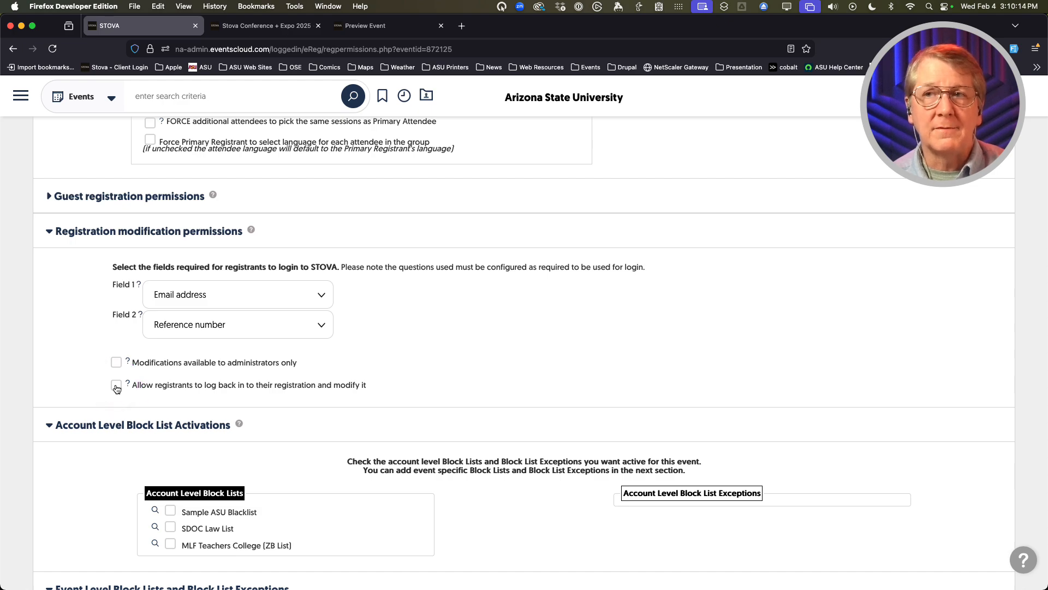
left_click(116, 385)
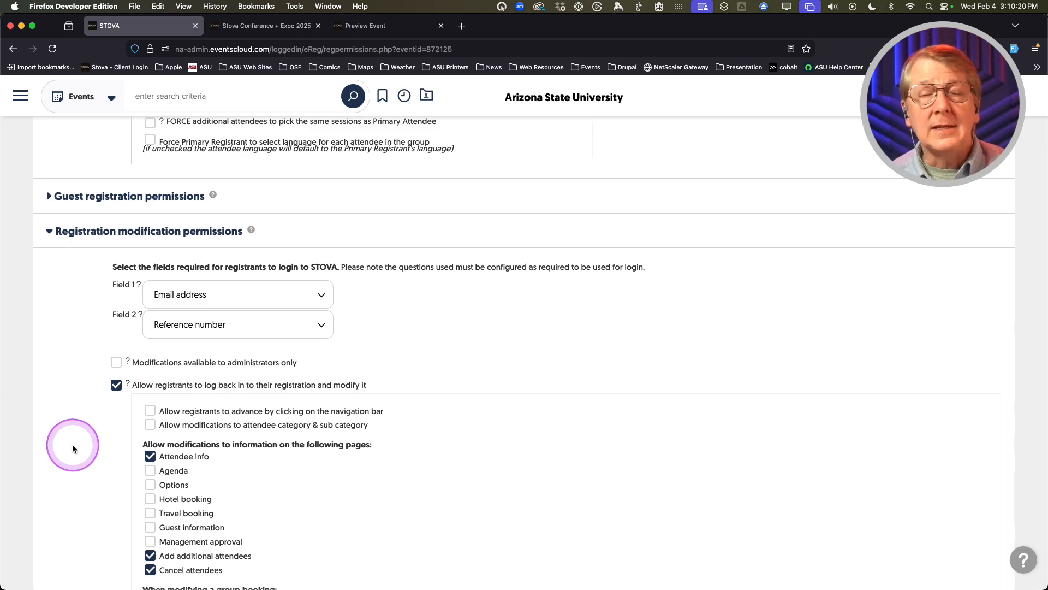
scroll(93, 447, "down", 5)
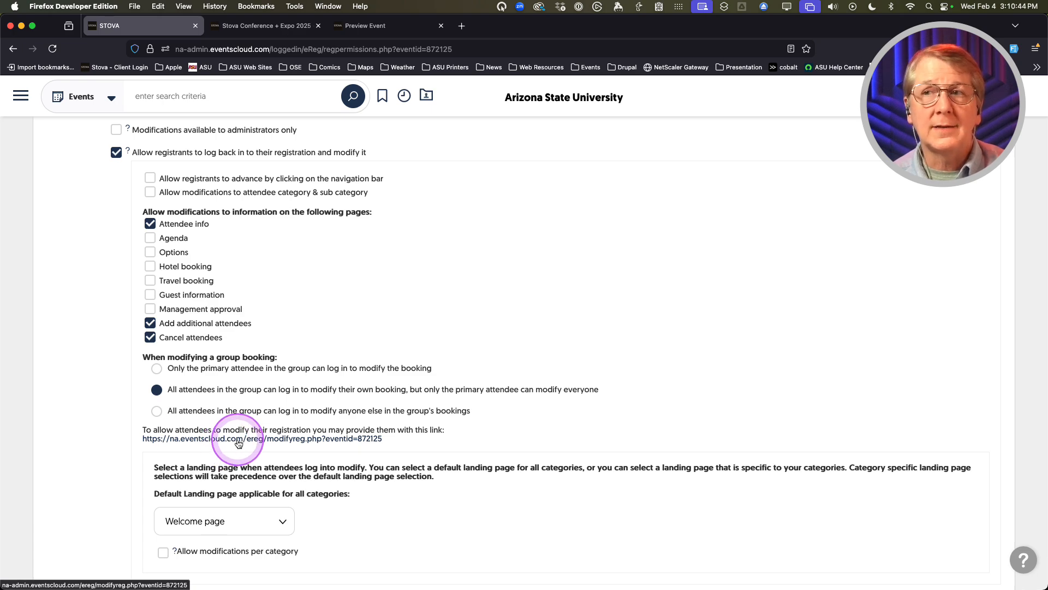
scroll(89, 447, "up", 6)
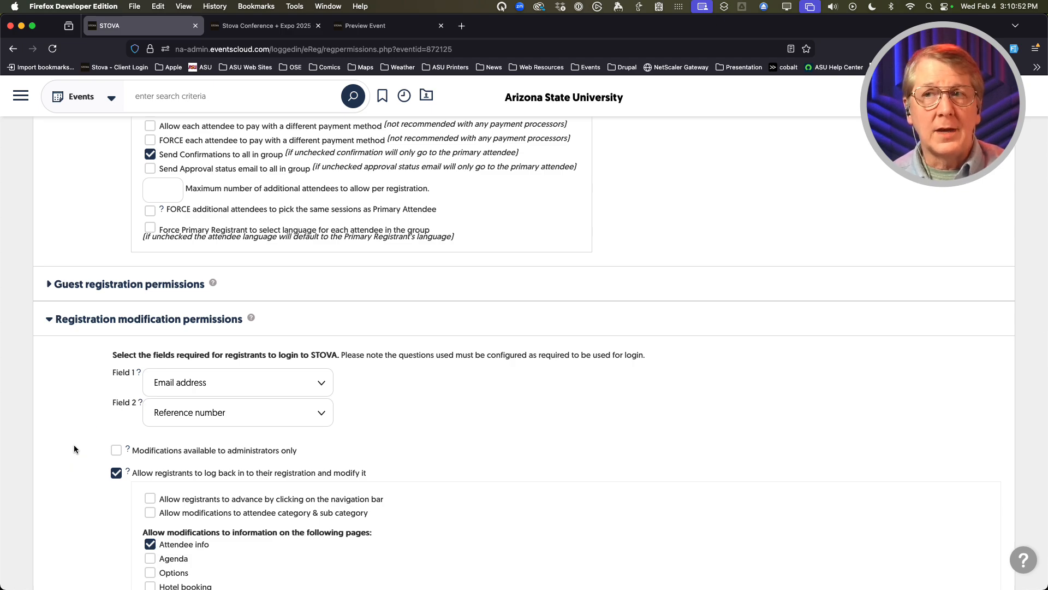
left_click(94, 404)
left_click(104, 361)
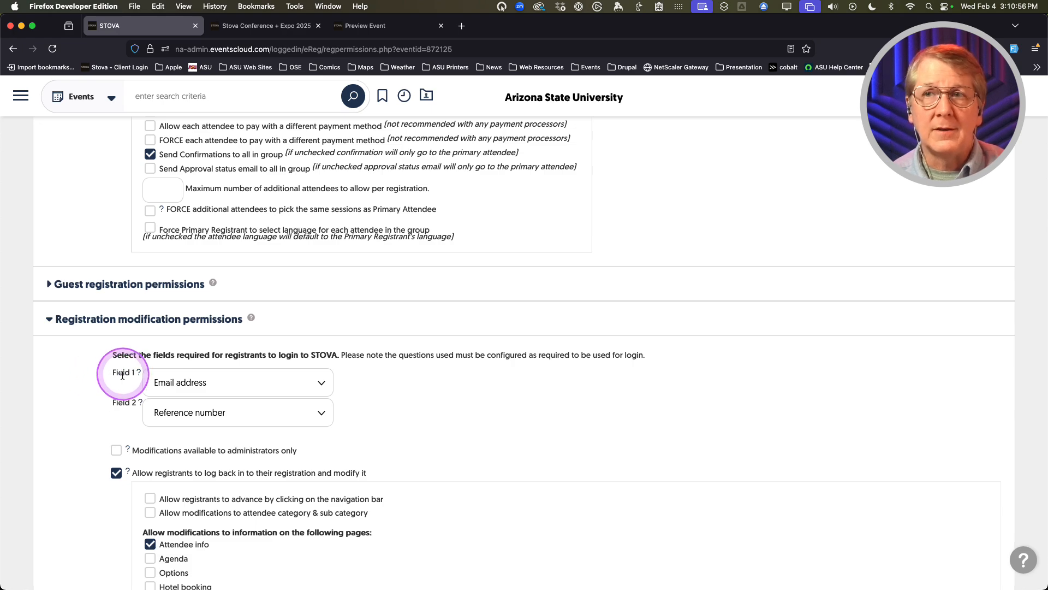
left_click(123, 408)
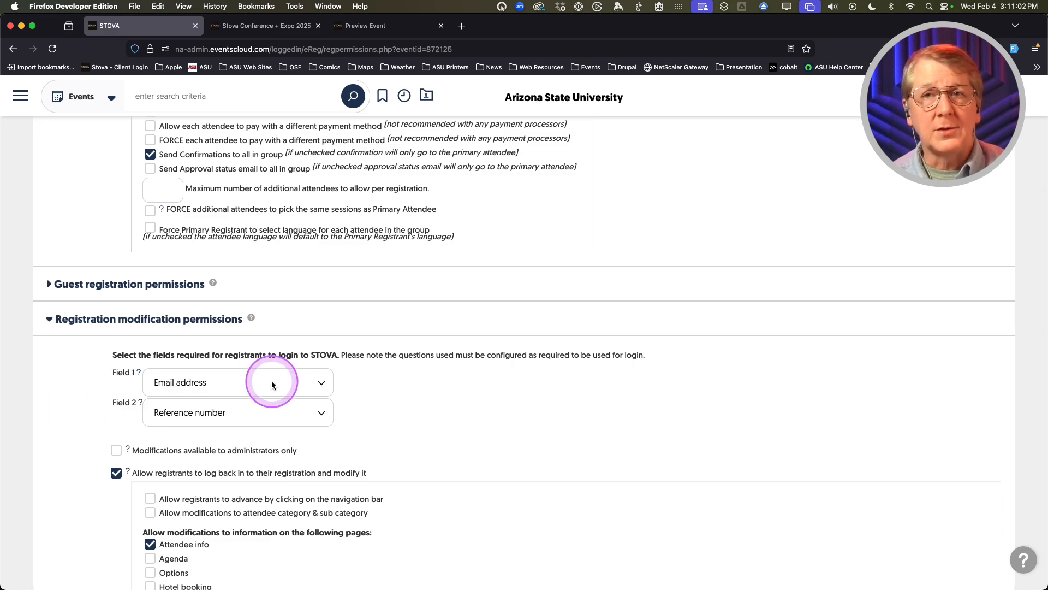
scroll(254, 417, "down", 1)
left_click(254, 418)
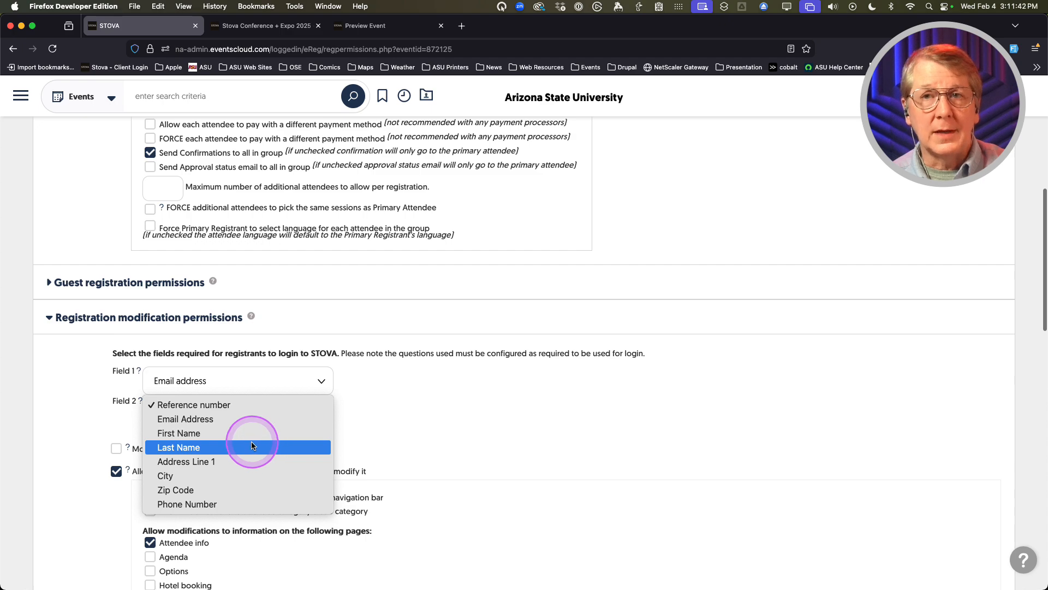
left_click(201, 405)
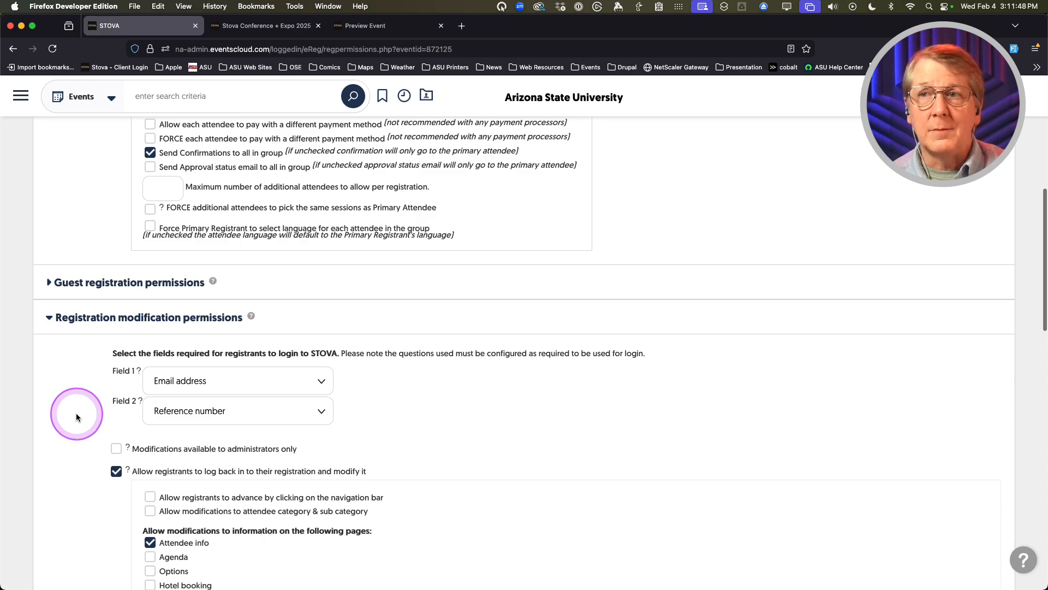
scroll(77, 412, "down", 3)
scroll(78, 412, "down", 2)
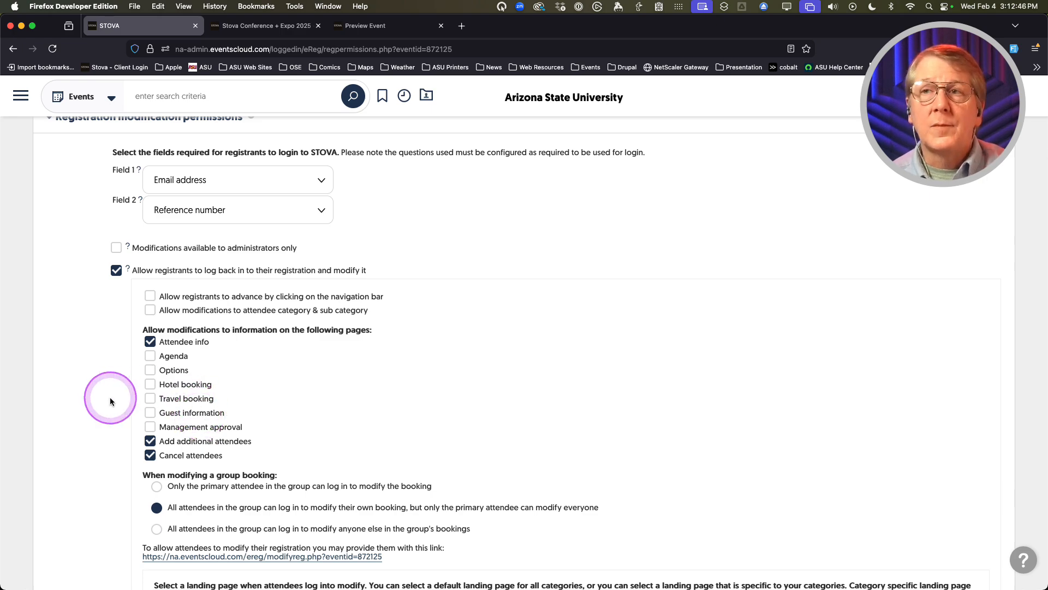
scroll(112, 400, "down", 1)
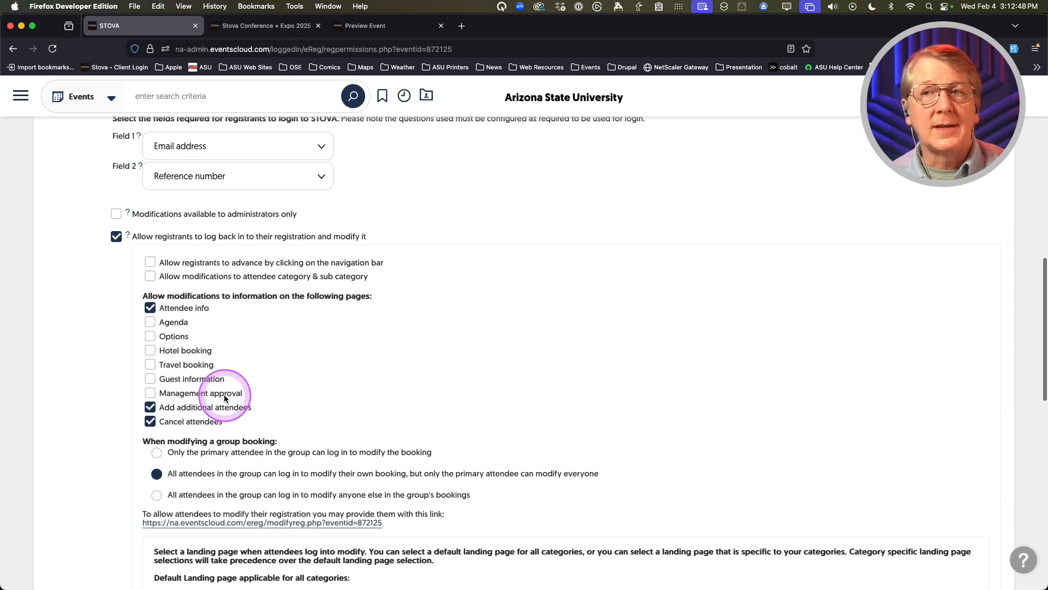
scroll(113, 399, "down", 1)
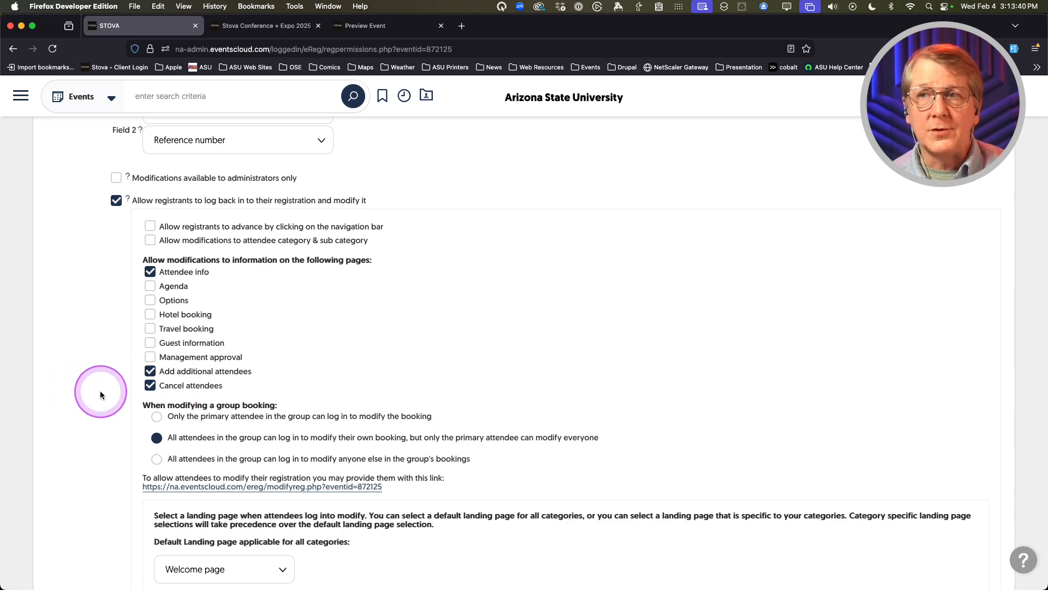
scroll(100, 393, "down", 1)
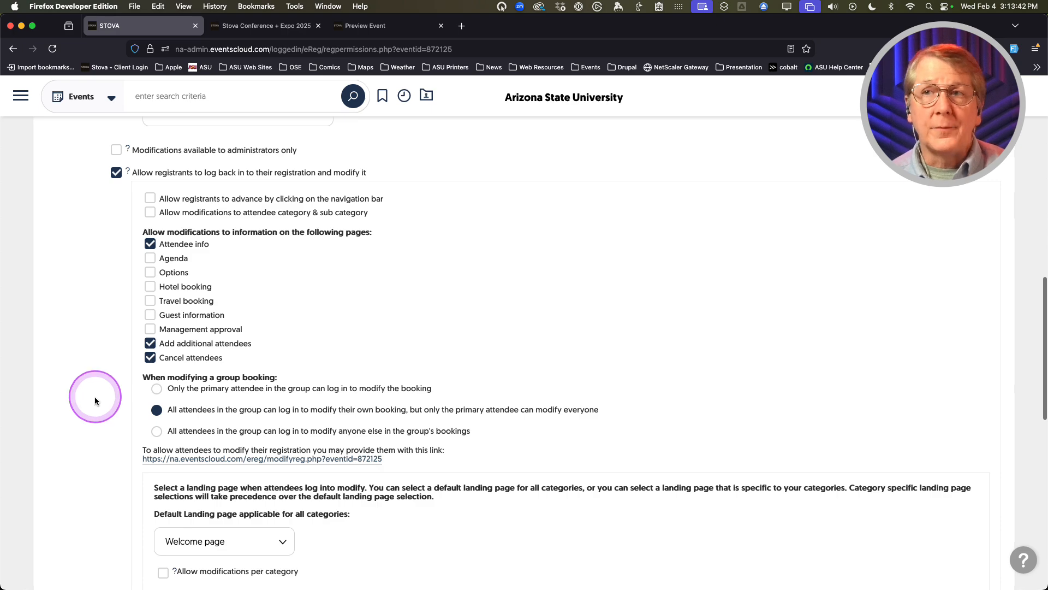
scroll(94, 396, "down", 1)
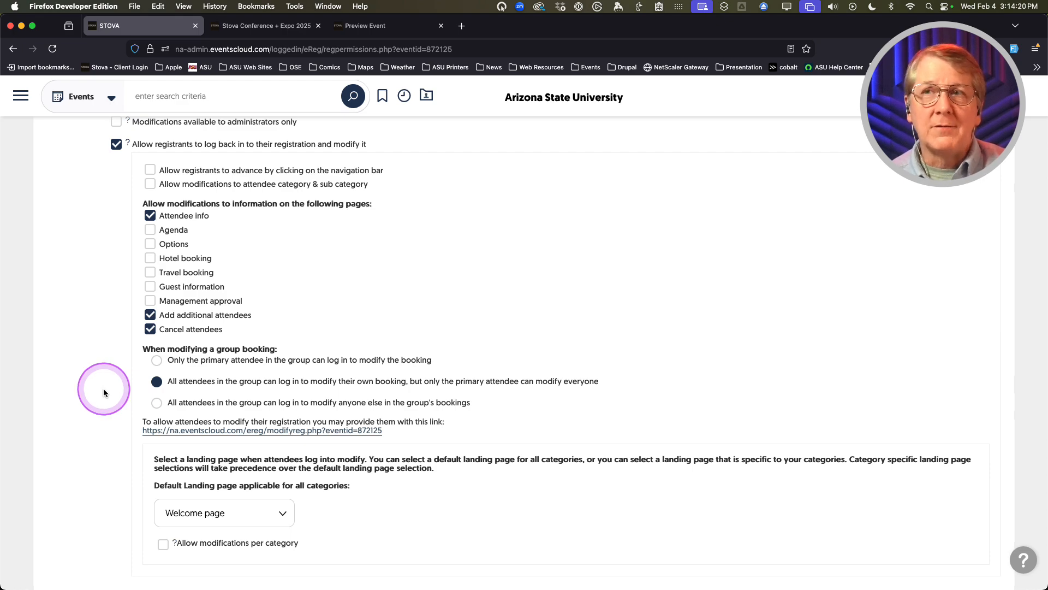
scroll(103, 392, "down", 4)
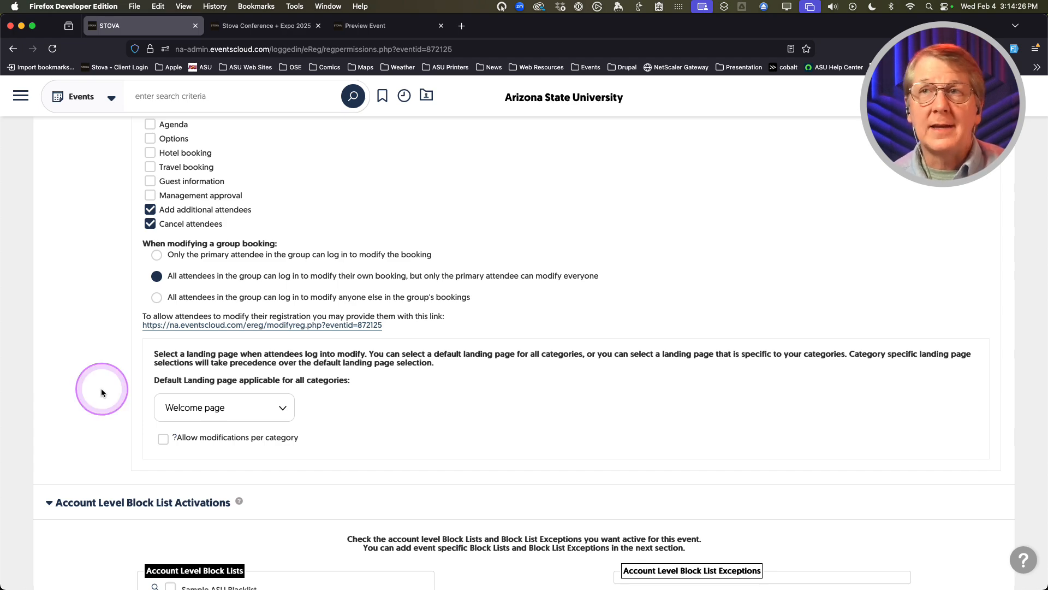
scroll(92, 383, "up", 2)
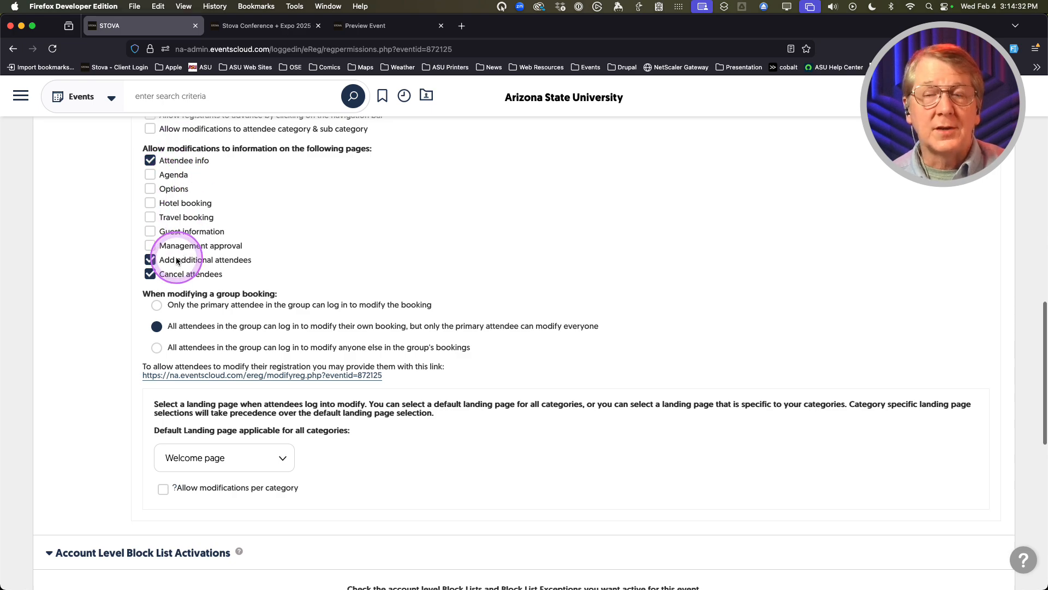
scroll(83, 371, "down", 1)
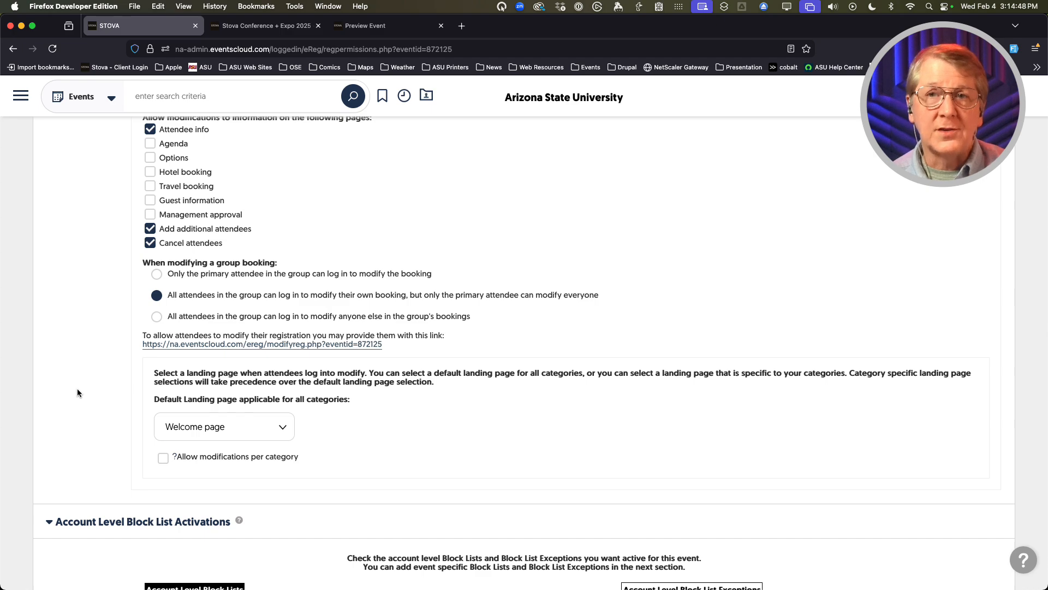
scroll(77, 392, "down", 1)
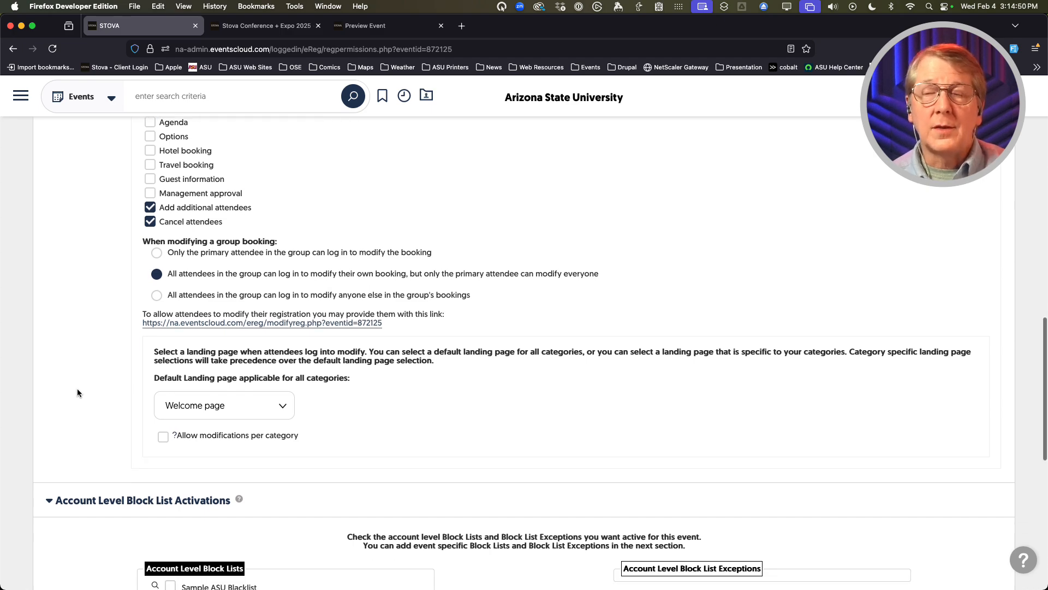
left_click(259, 405)
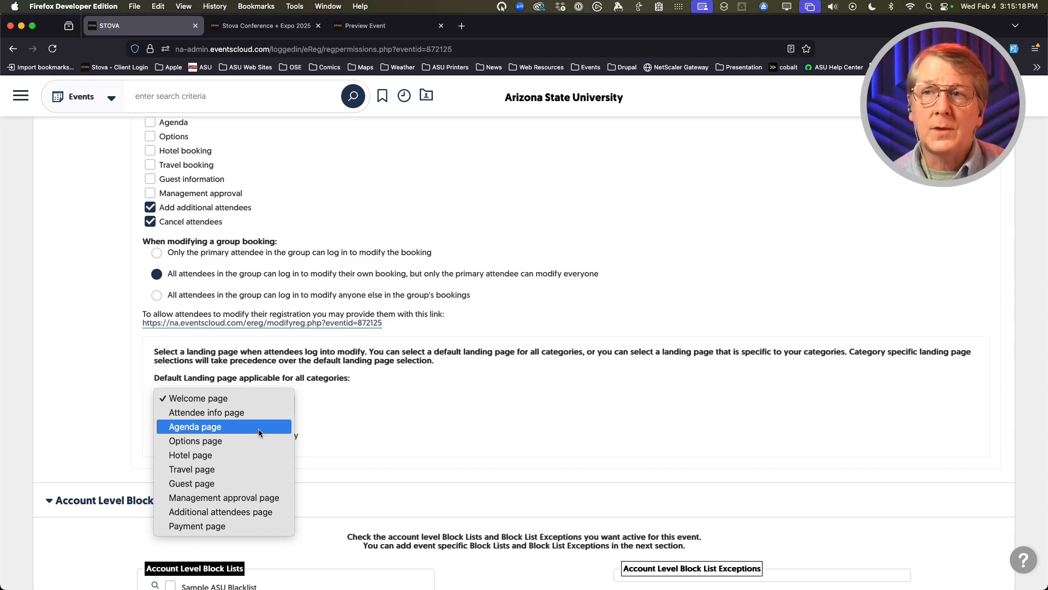
left_click(91, 419)
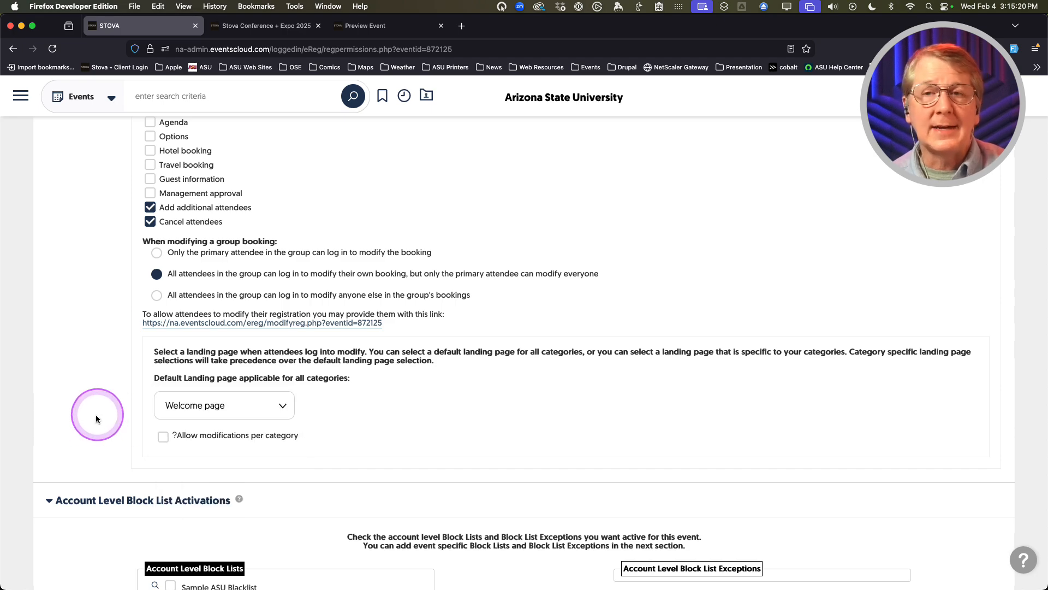
scroll(94, 417, "up", 2)
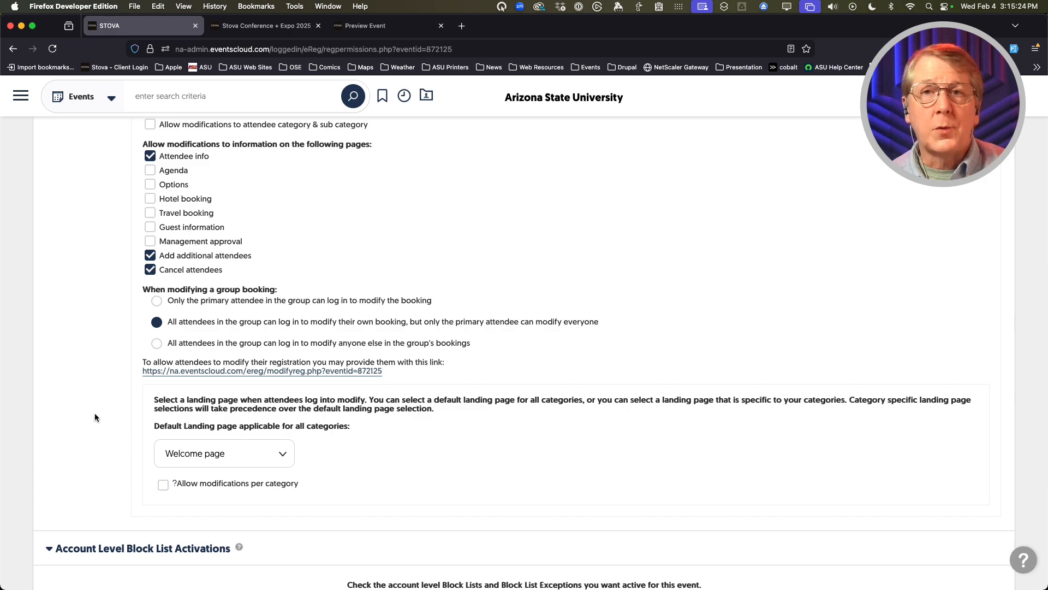
scroll(93, 417, "down", 9)
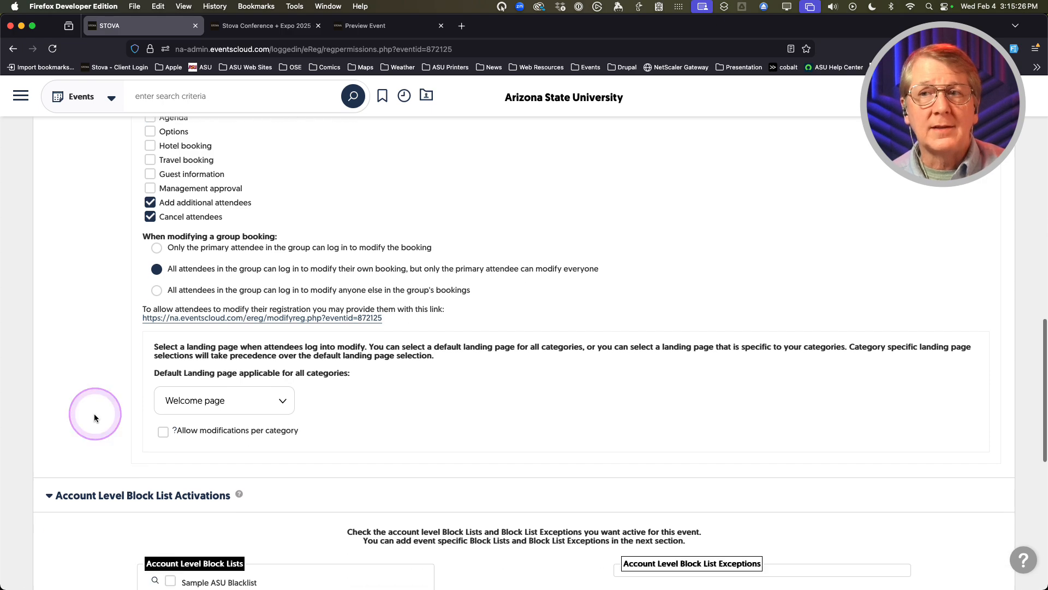
scroll(93, 431, "down", 2)
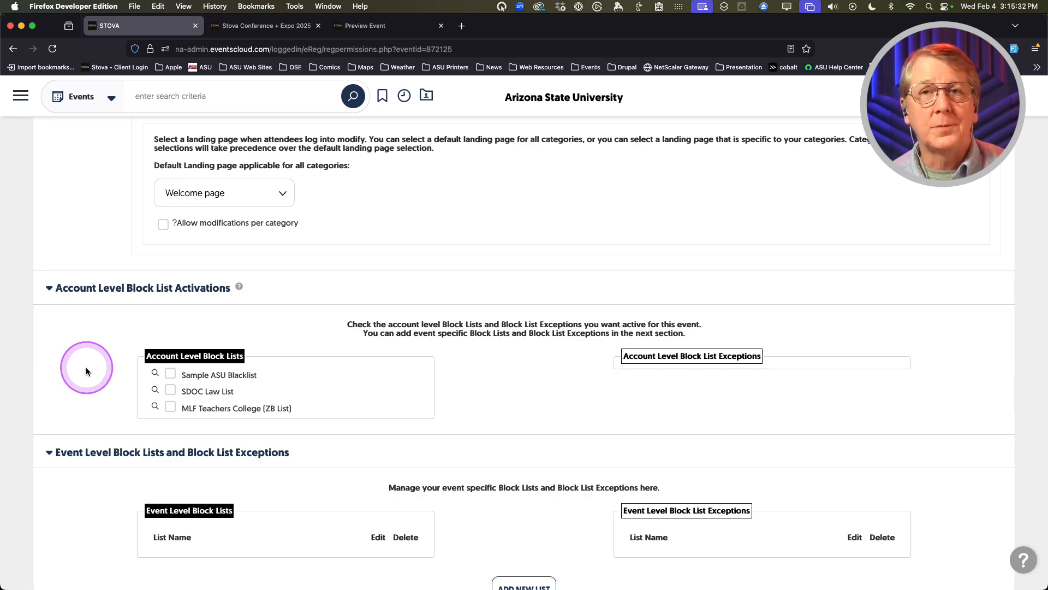
scroll(86, 371, "down", 1)
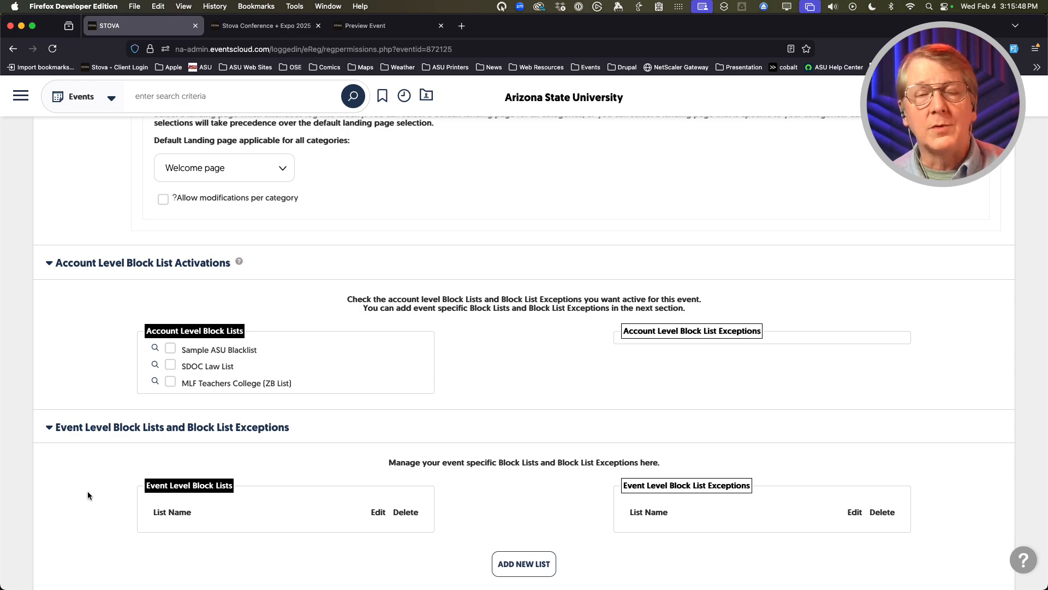
scroll(88, 495, "down", 4)
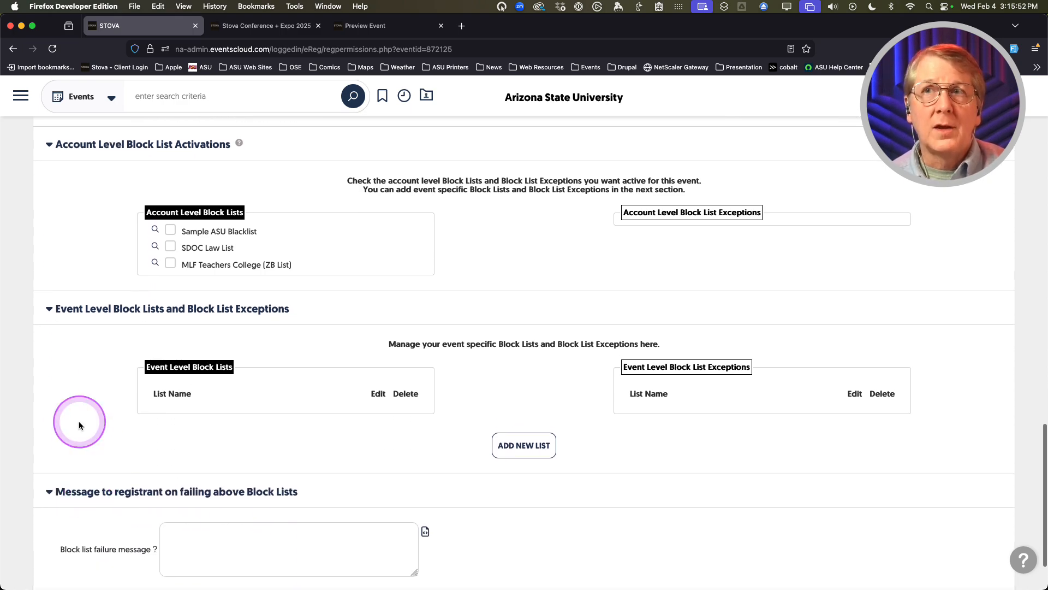
scroll(80, 421, "up", 3)
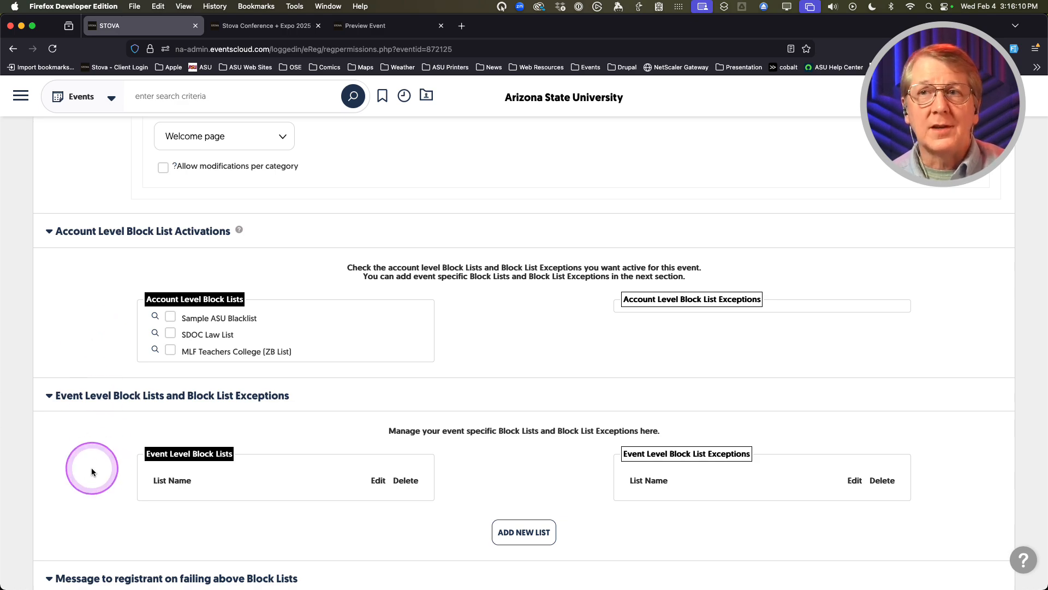
scroll(100, 481, "down", 5)
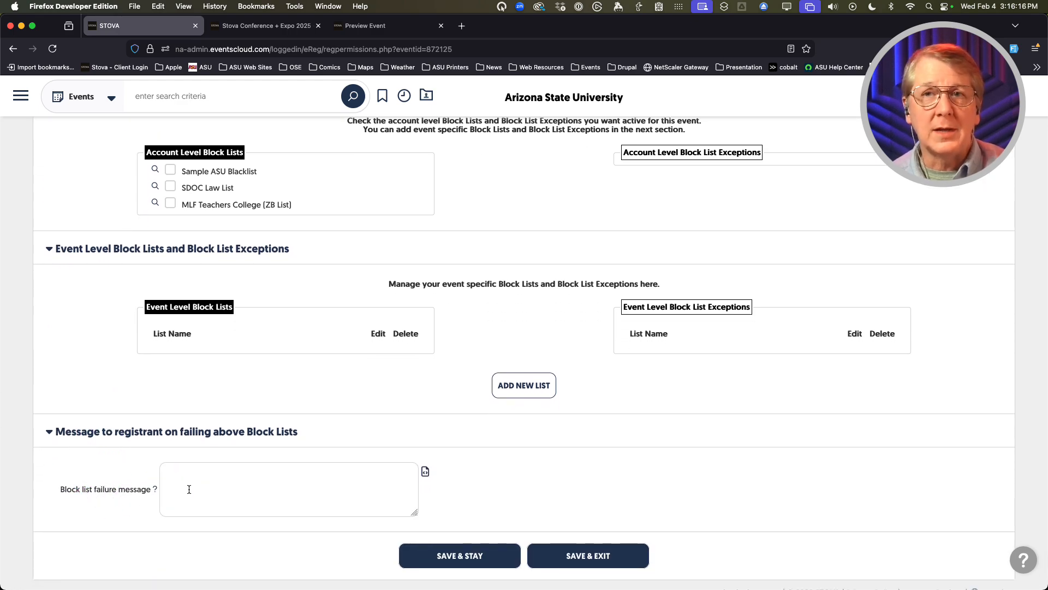
left_click(199, 487)
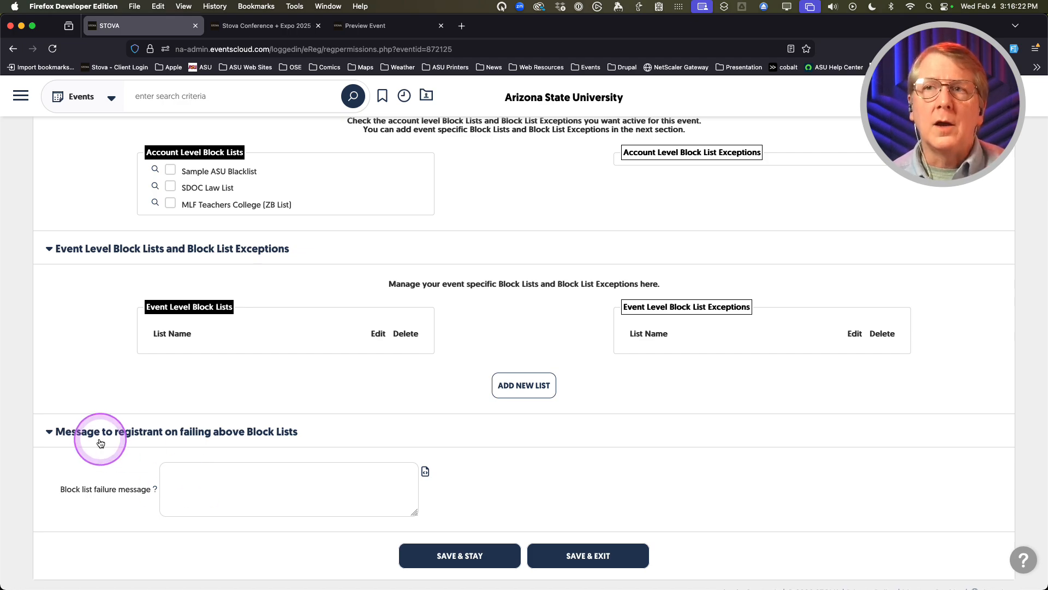
scroll(94, 434, "up", 3)
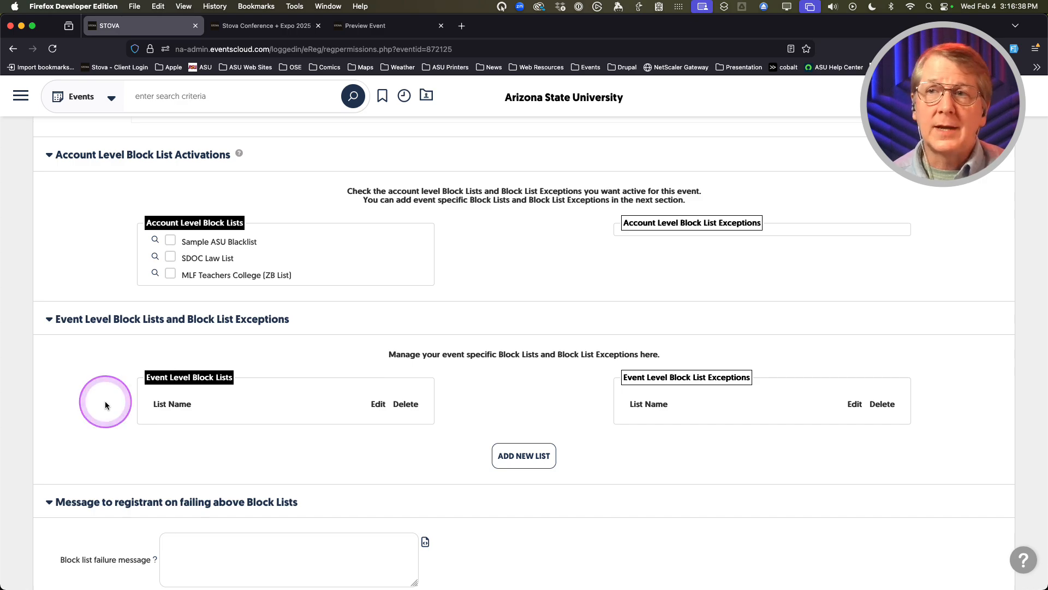
scroll(106, 404, "up", 15)
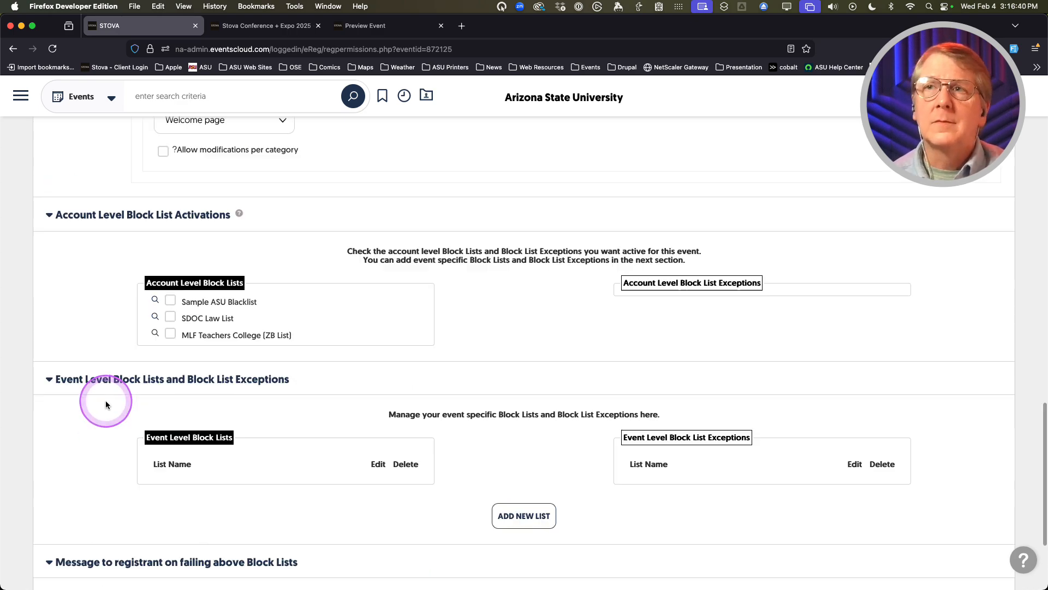
scroll(92, 407, "up", 10)
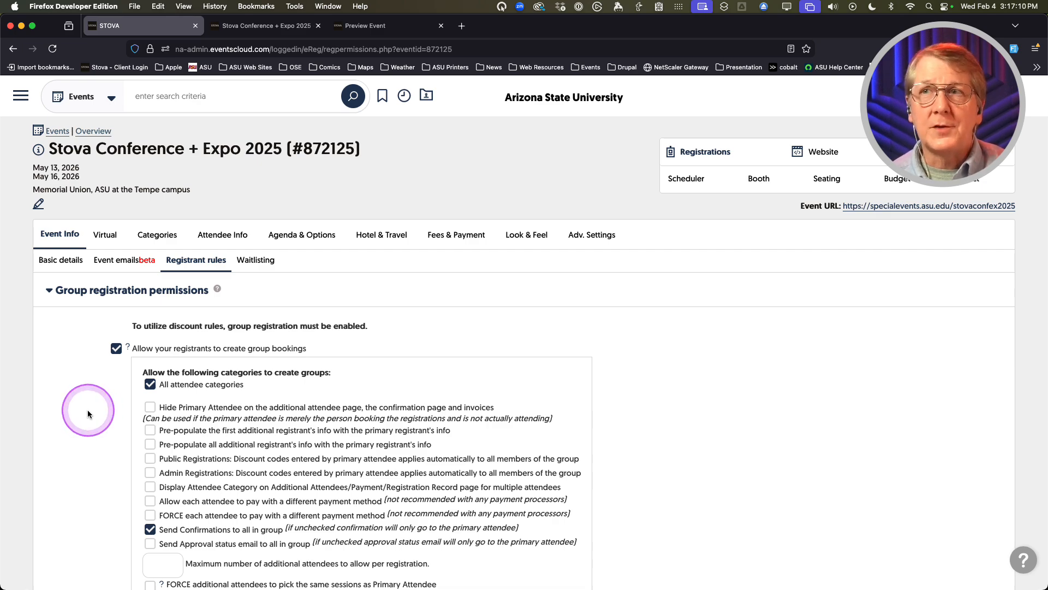
Go to the Waitlisting settings under Event Info, where waitlisting is still off
left_click(254, 267)
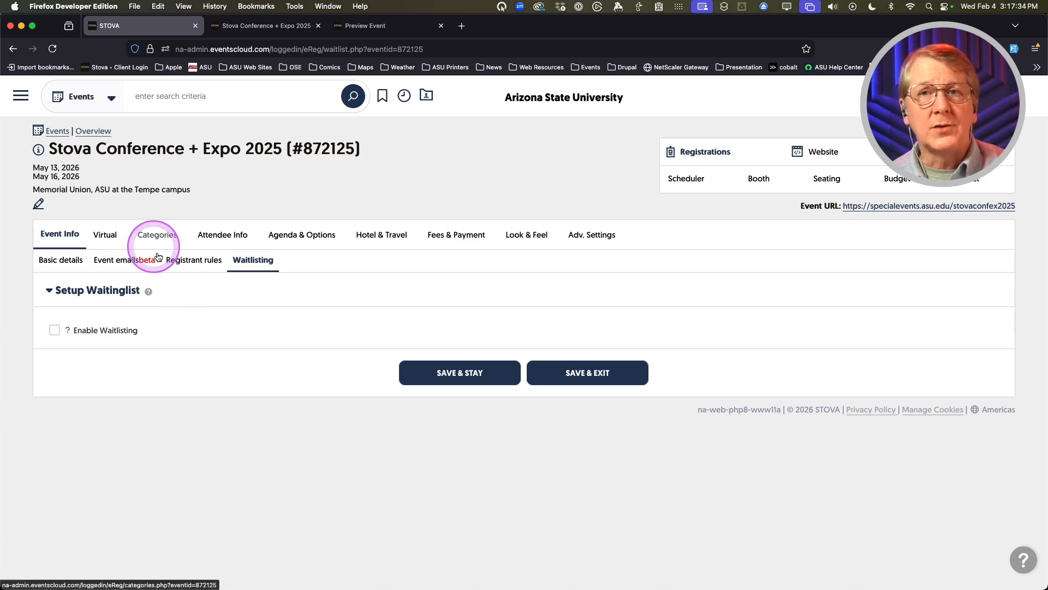
left_click(212, 330)
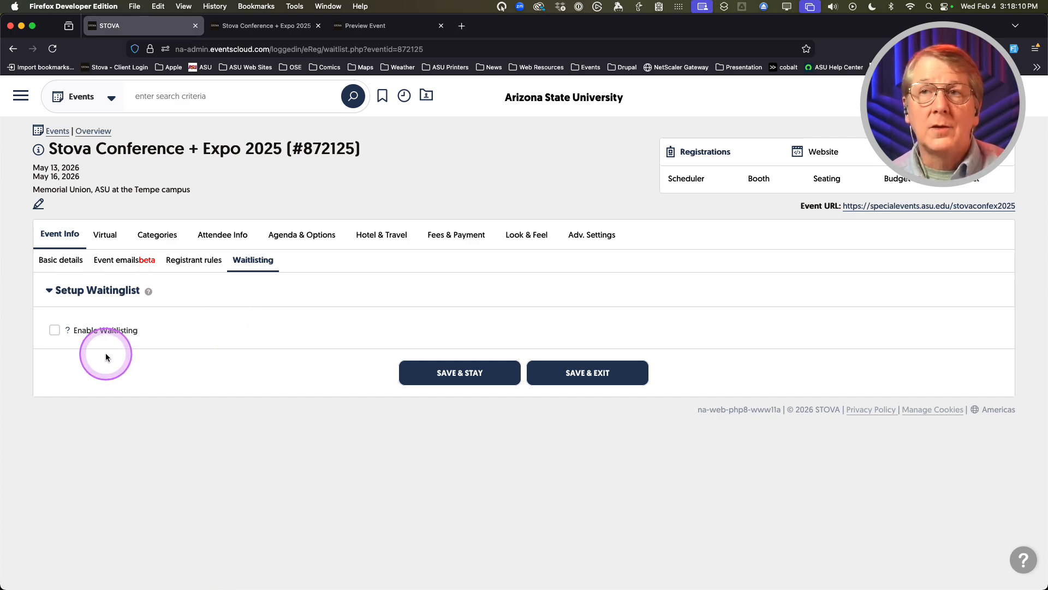
Turn on Enable Waitlisting and enter 'Click here to be added to the waitlist' as the link text
left_click(55, 331)
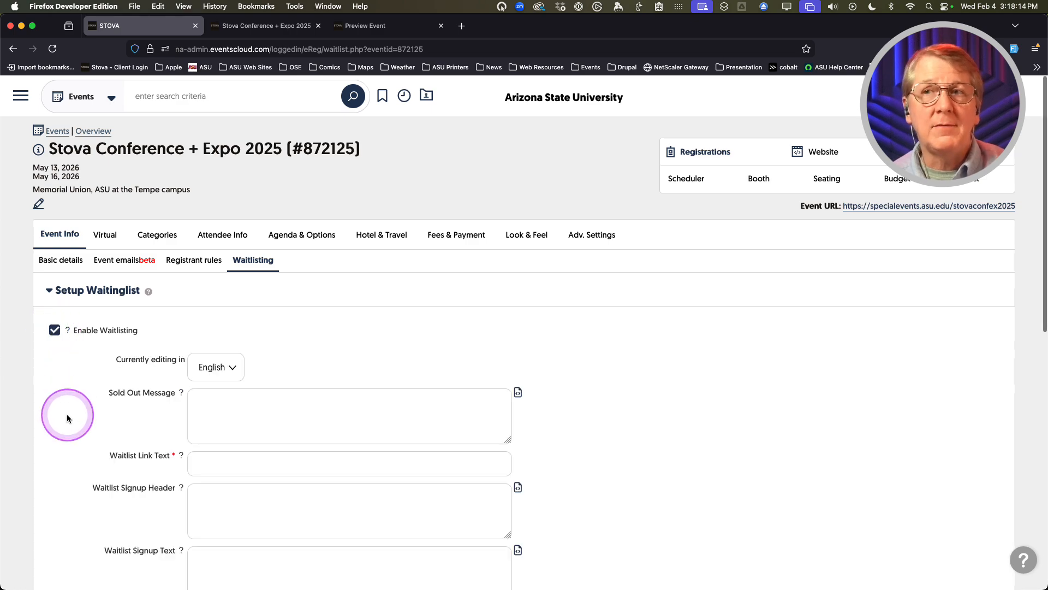
scroll(67, 418, "down", 3)
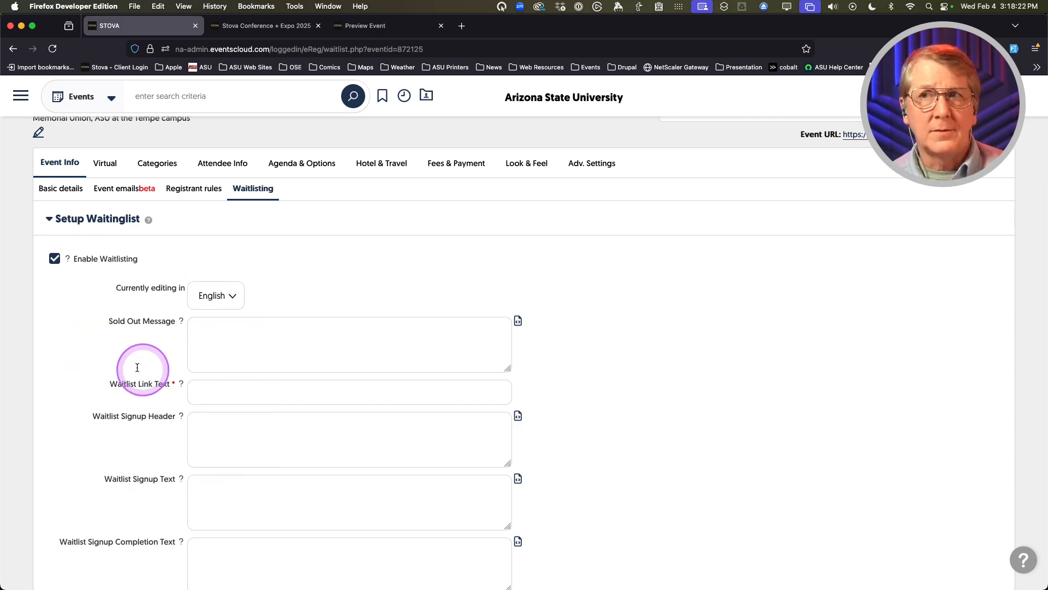
scroll(56, 361, "down", 2)
scroll(56, 361, "down", 1)
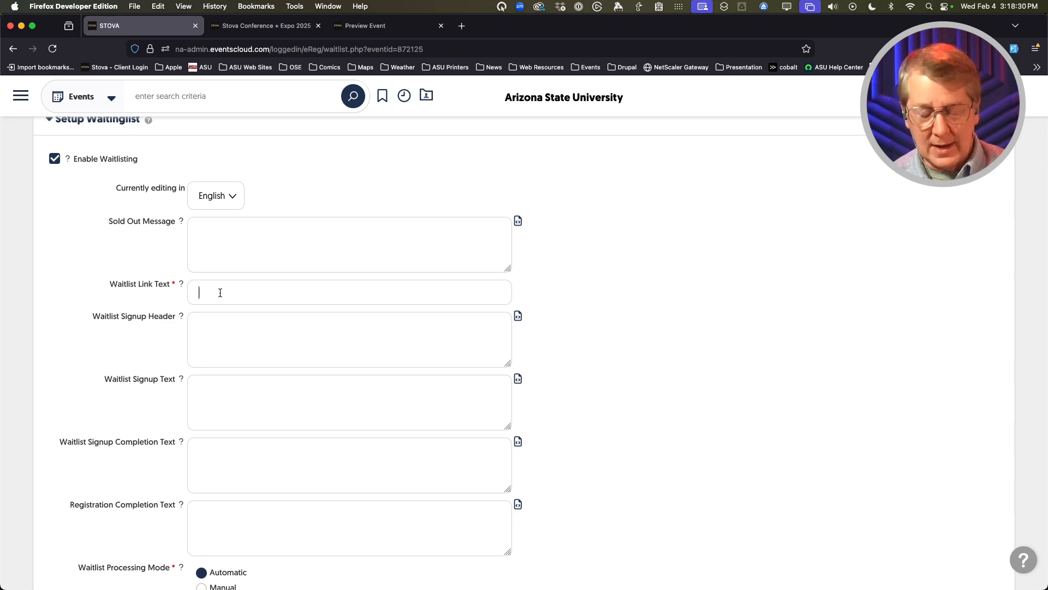
type("Cl")
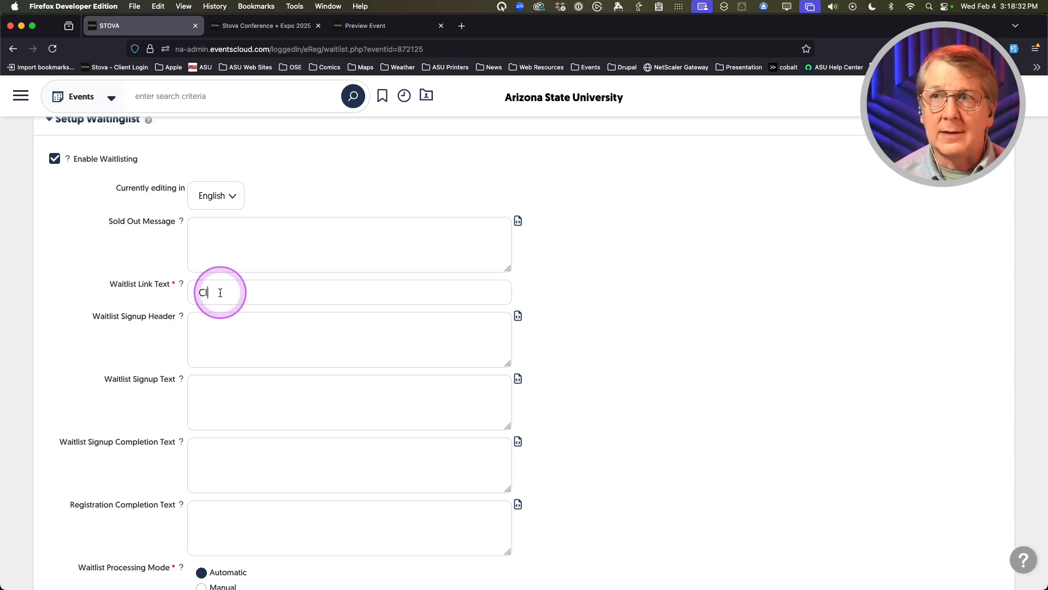
type("ick he")
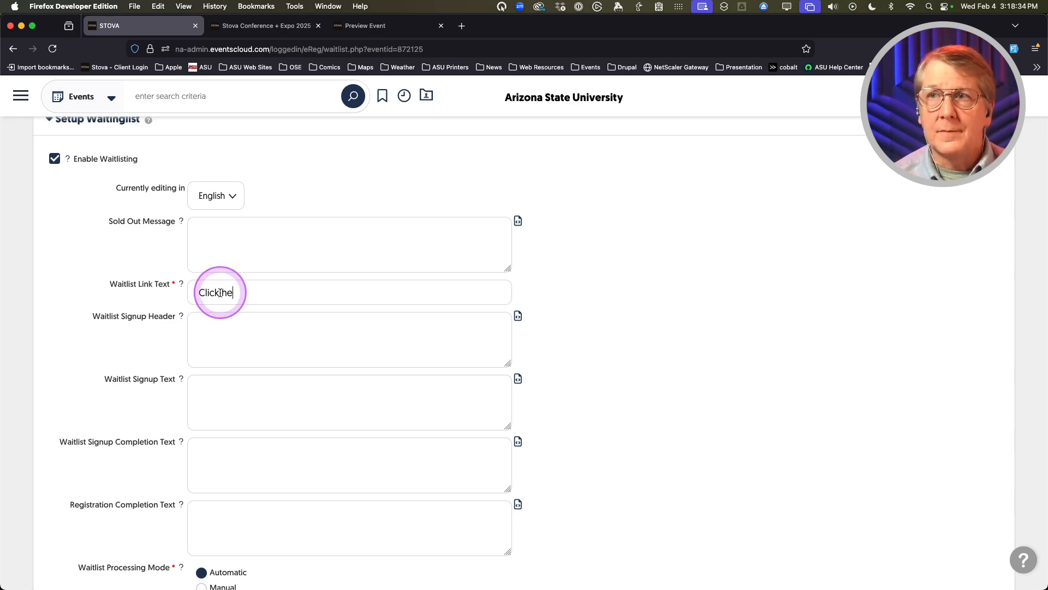
type("re to be added ")
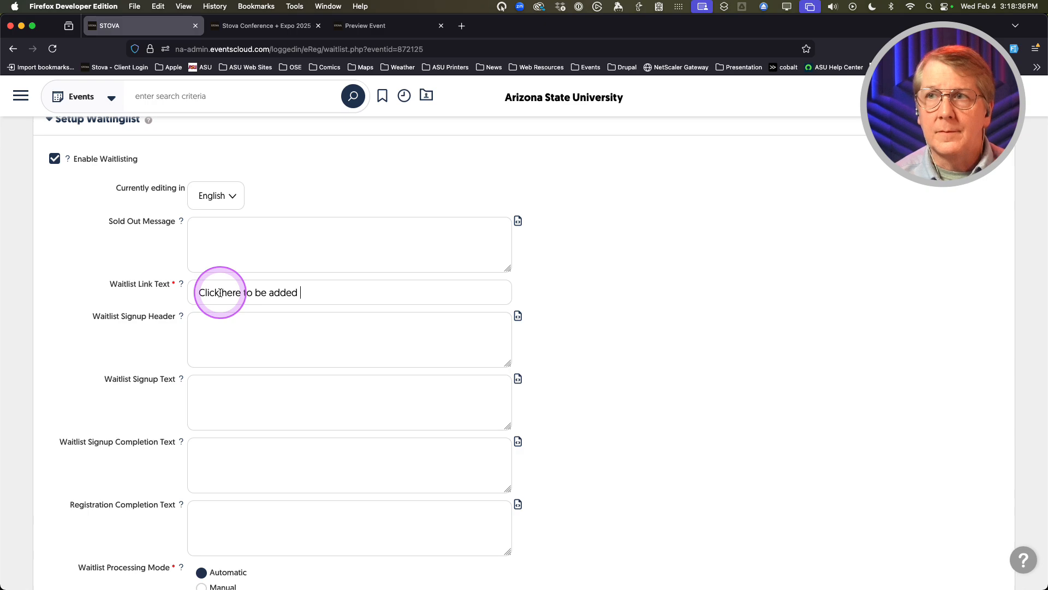
type("to the waitlist")
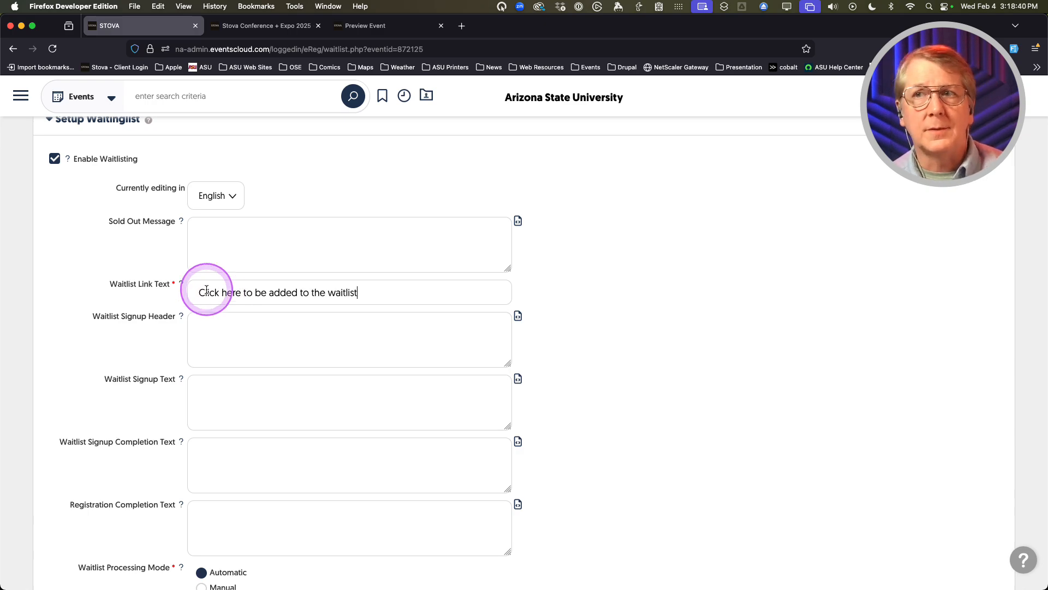
scroll(85, 322, "down", 3)
scroll(84, 323, "down", 6)
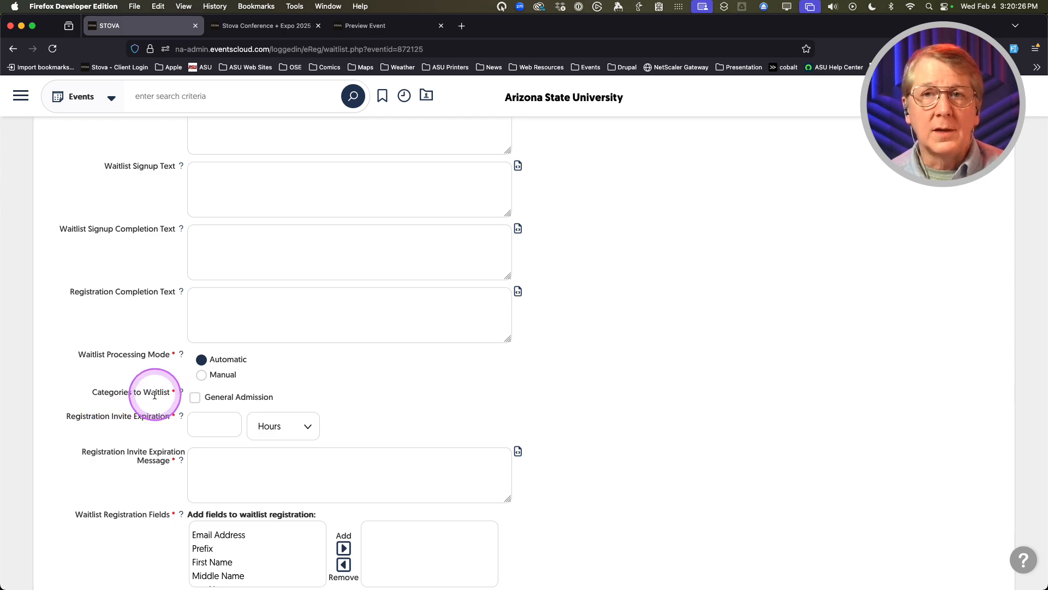
Waitlist the General Admission category with Manual processing mode
left_click(195, 397)
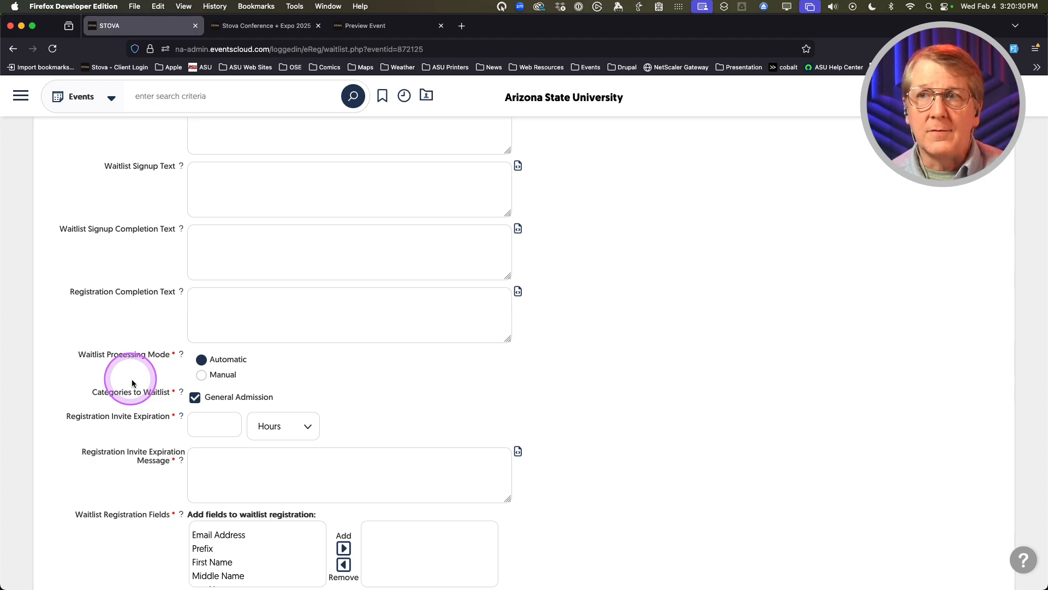
left_click(201, 375)
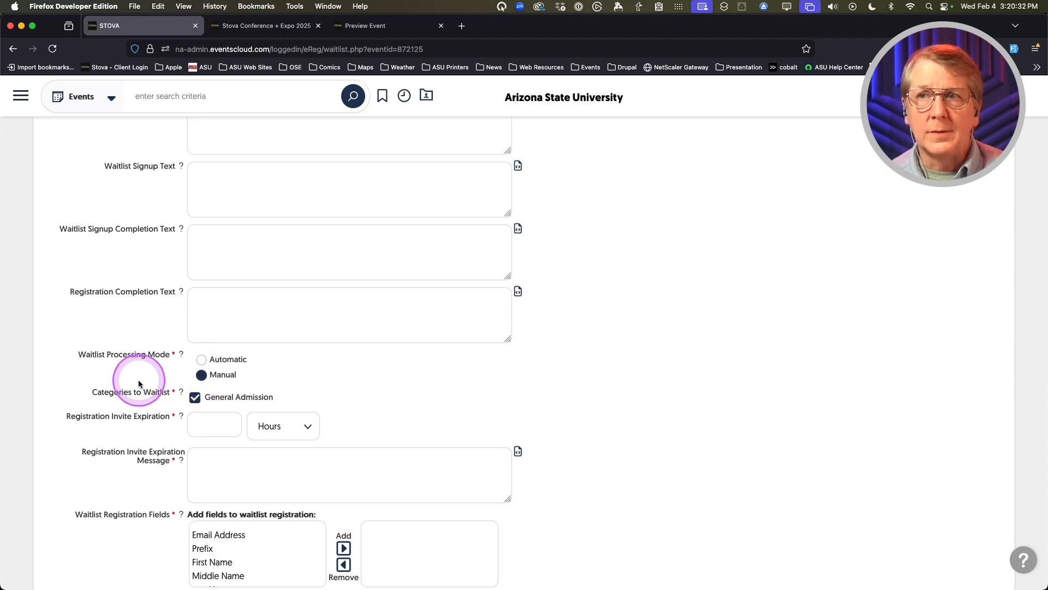
scroll(126, 382, "down", 2)
Make registration invites expire after 1 Day with the message 'Better luck next time.'
left_click(204, 372)
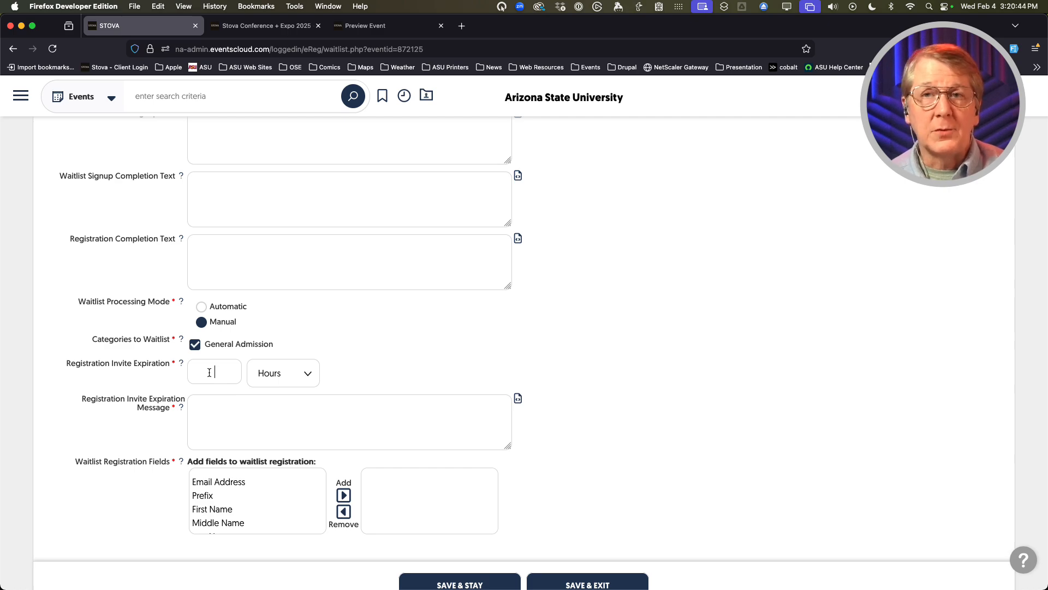
left_click(307, 373)
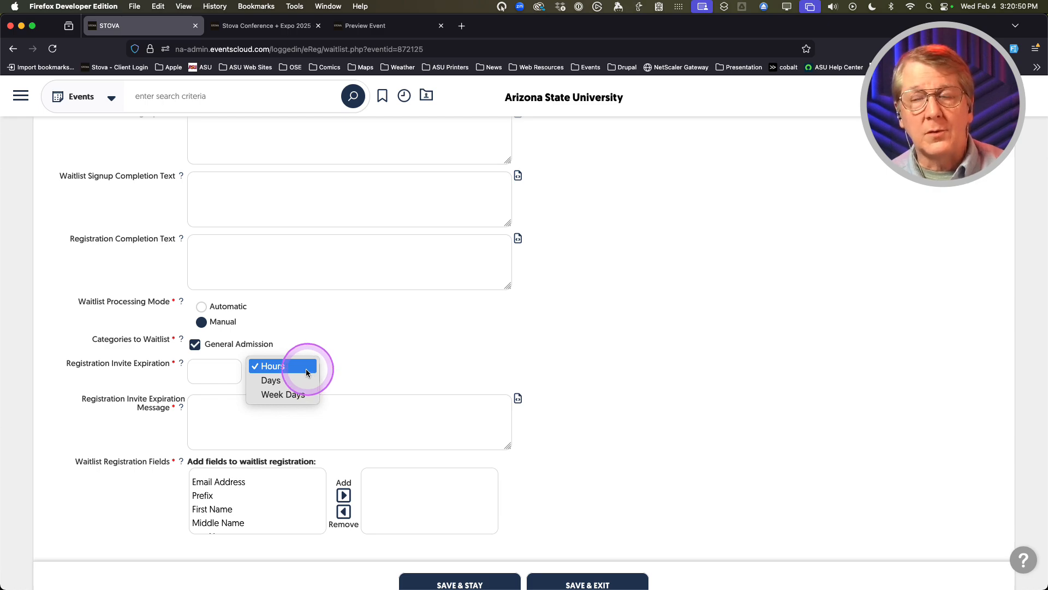
left_click(269, 381)
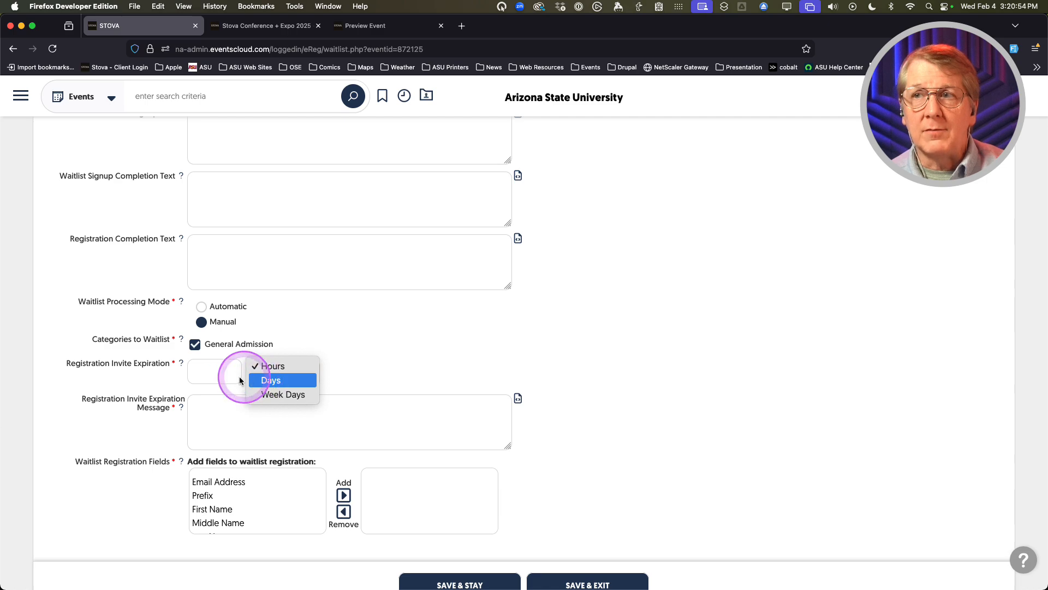
left_click(219, 373)
type("1")
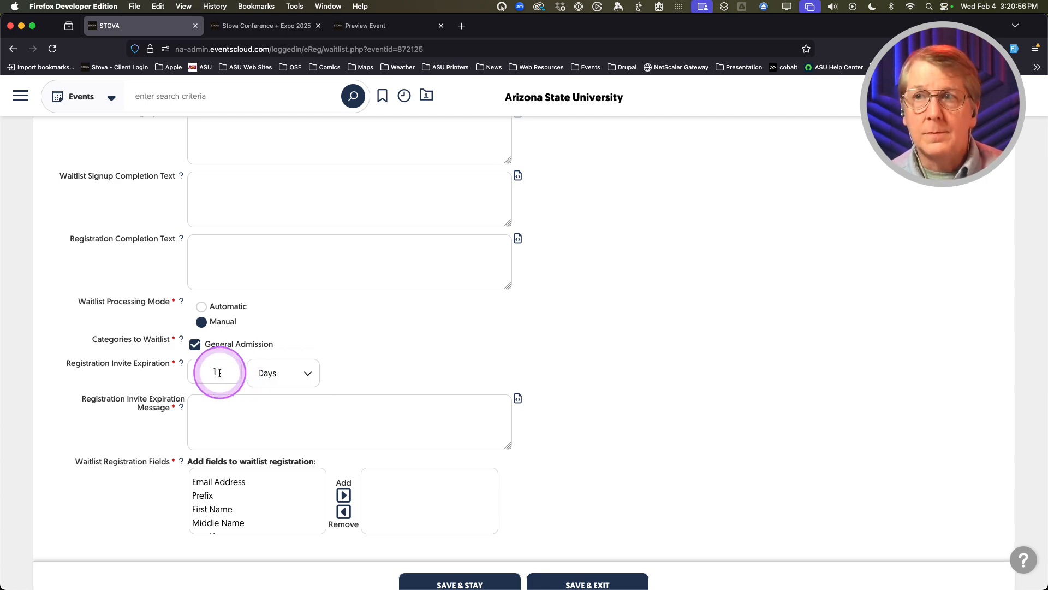
scroll(88, 366, "down", 1)
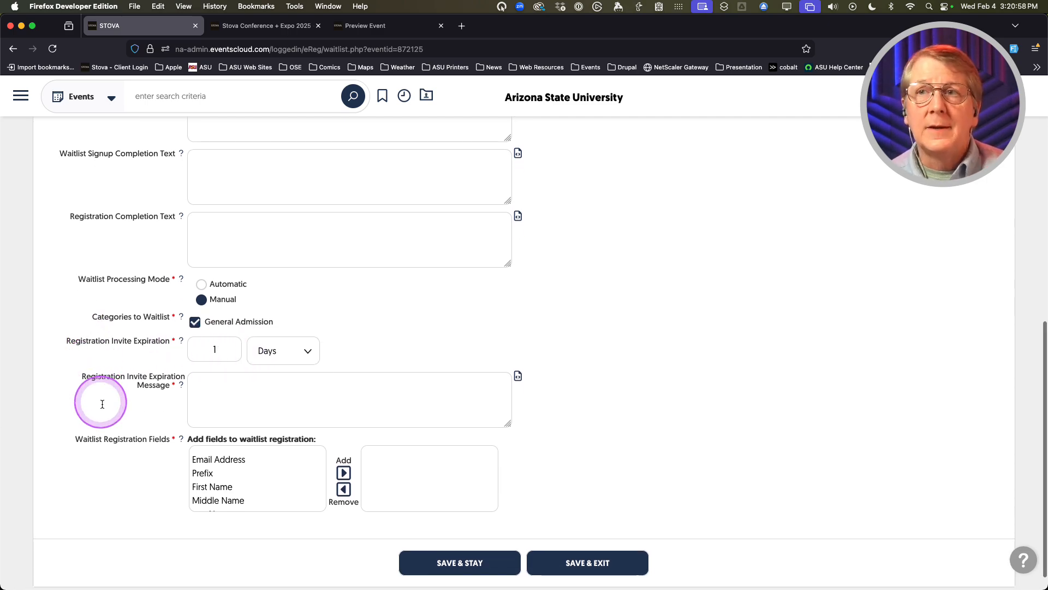
scroll(93, 407, "down", 1)
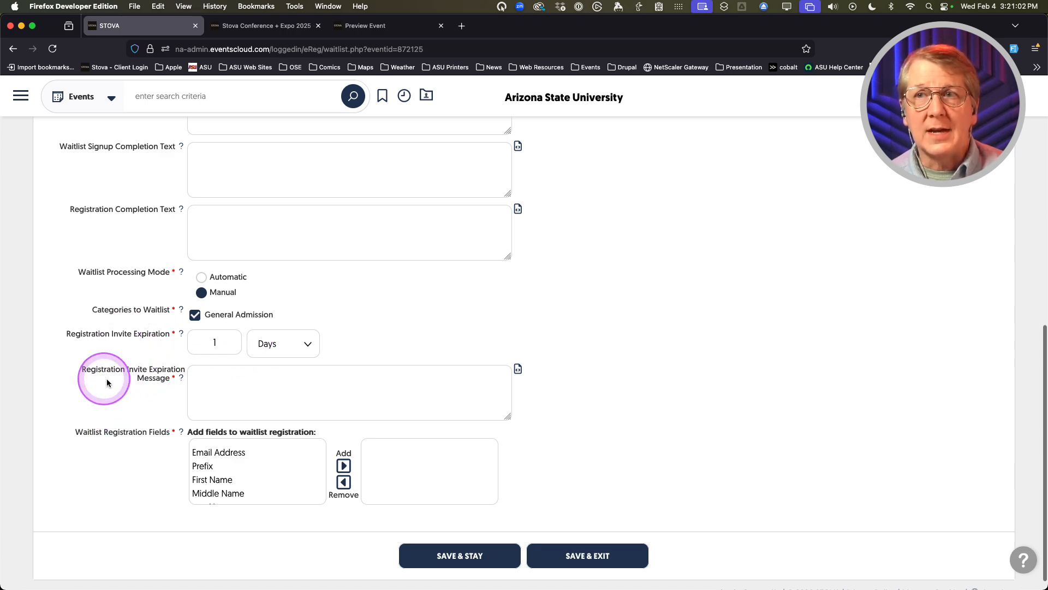
left_click(227, 382)
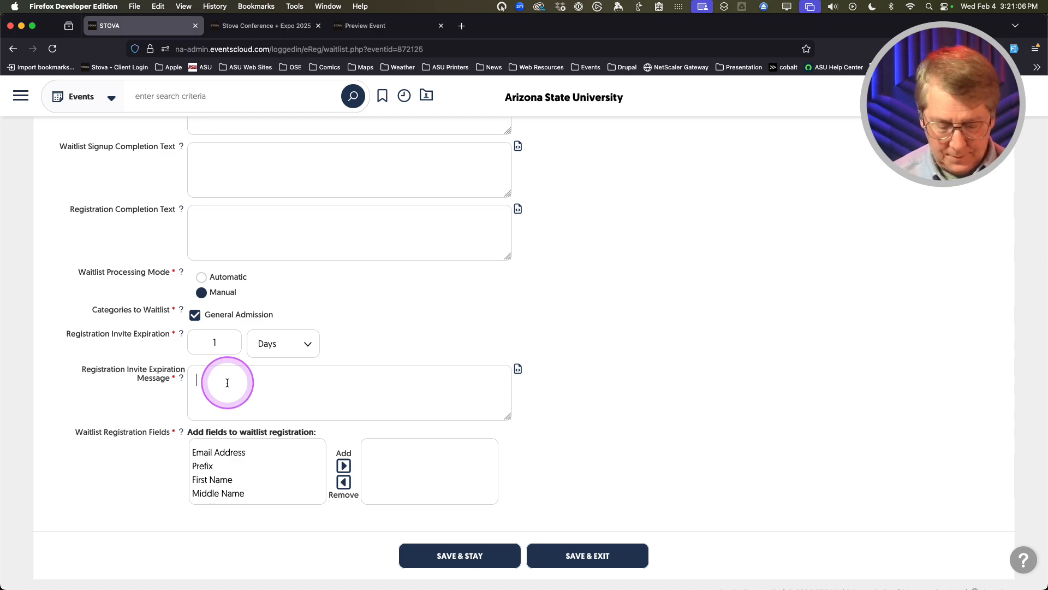
type("Better luck ")
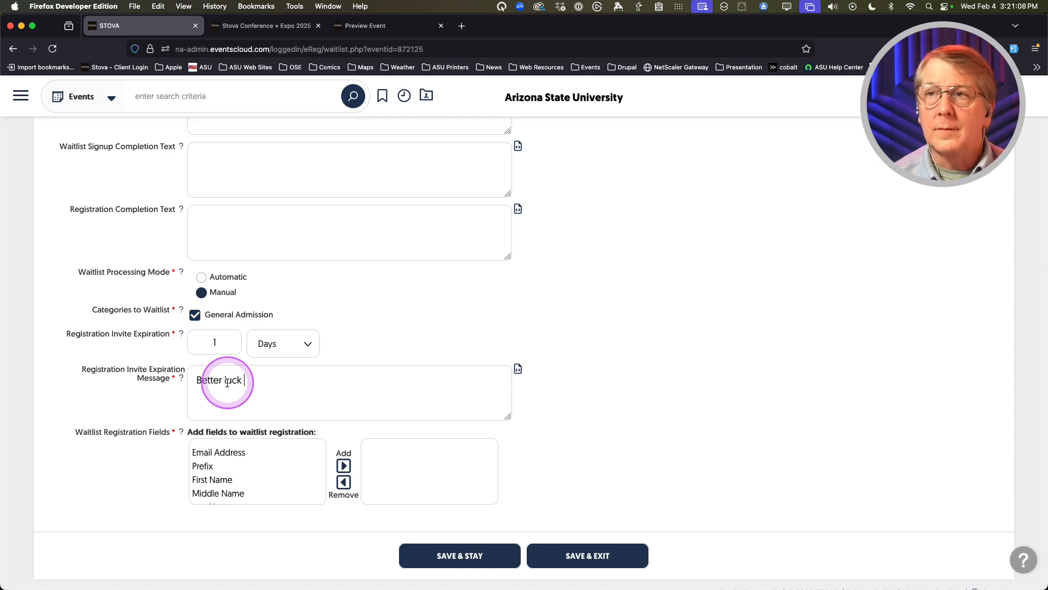
type("next time.")
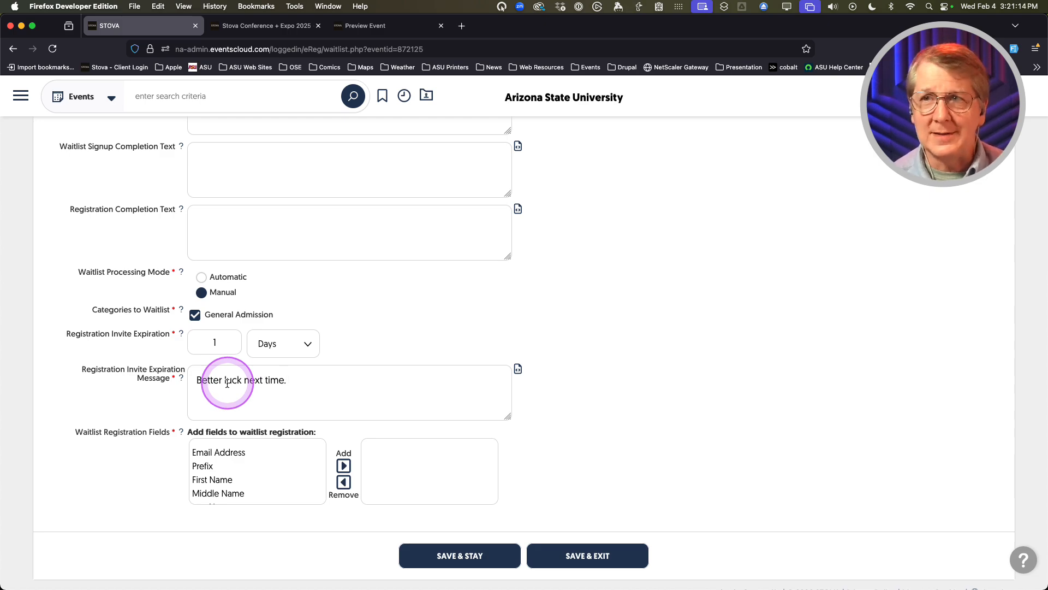
scroll(126, 392, "down", 1)
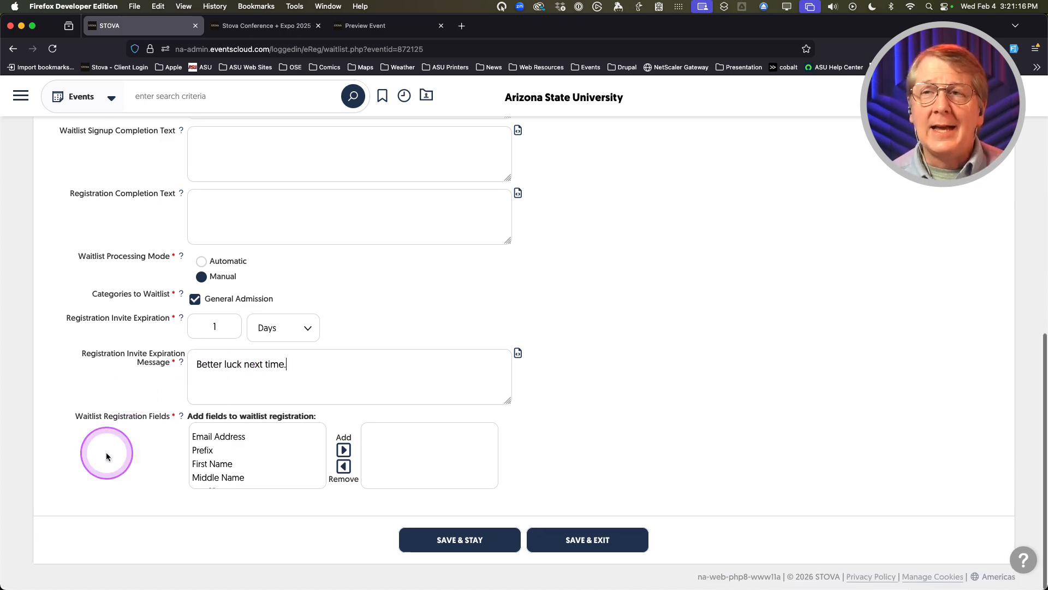
scroll(131, 426, "up", 1)
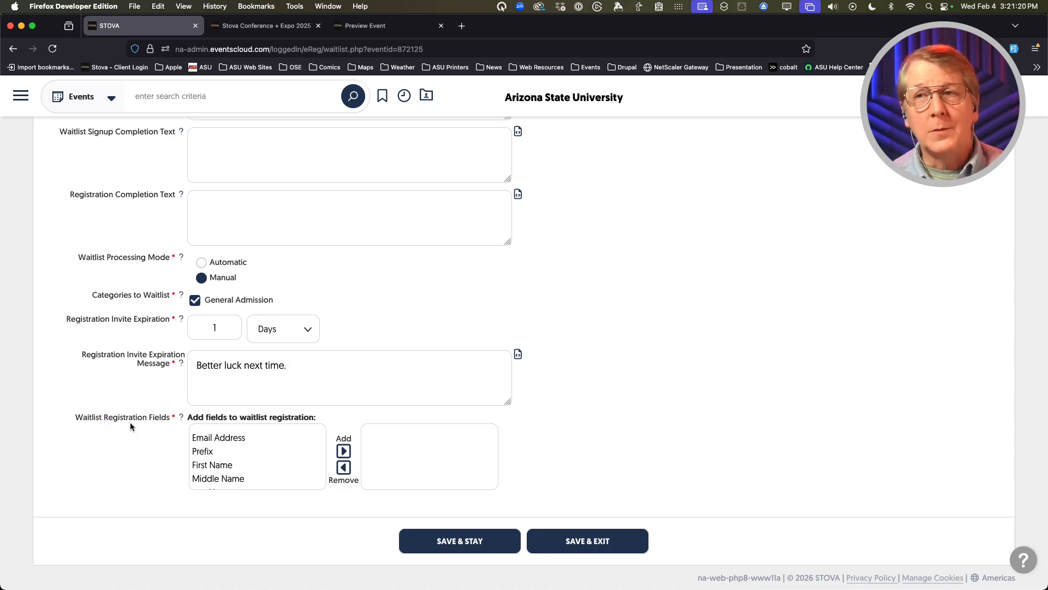
left_click(253, 450)
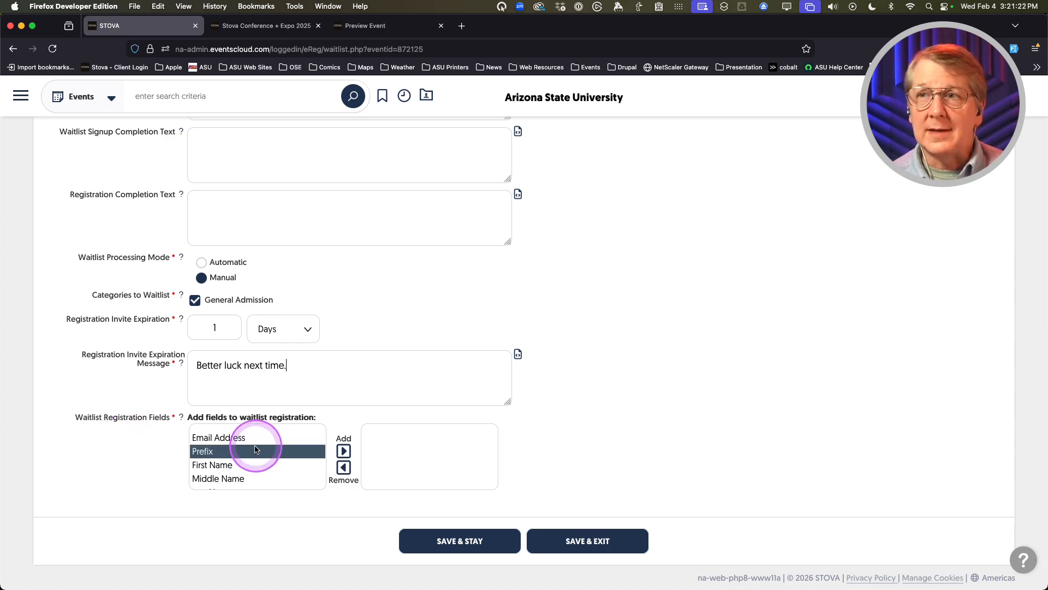
left_click(241, 438)
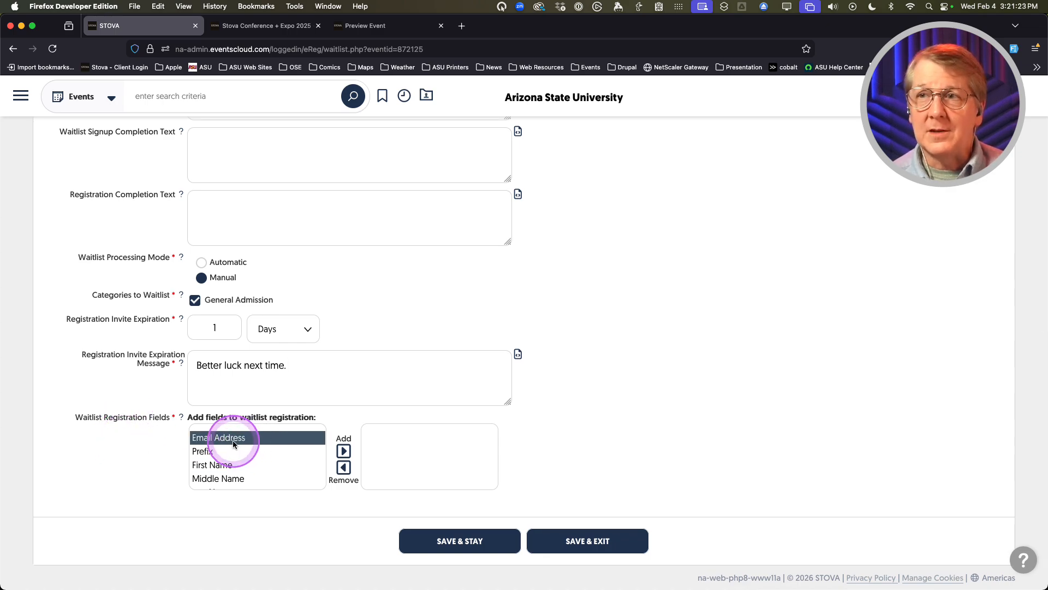
left_click(343, 450)
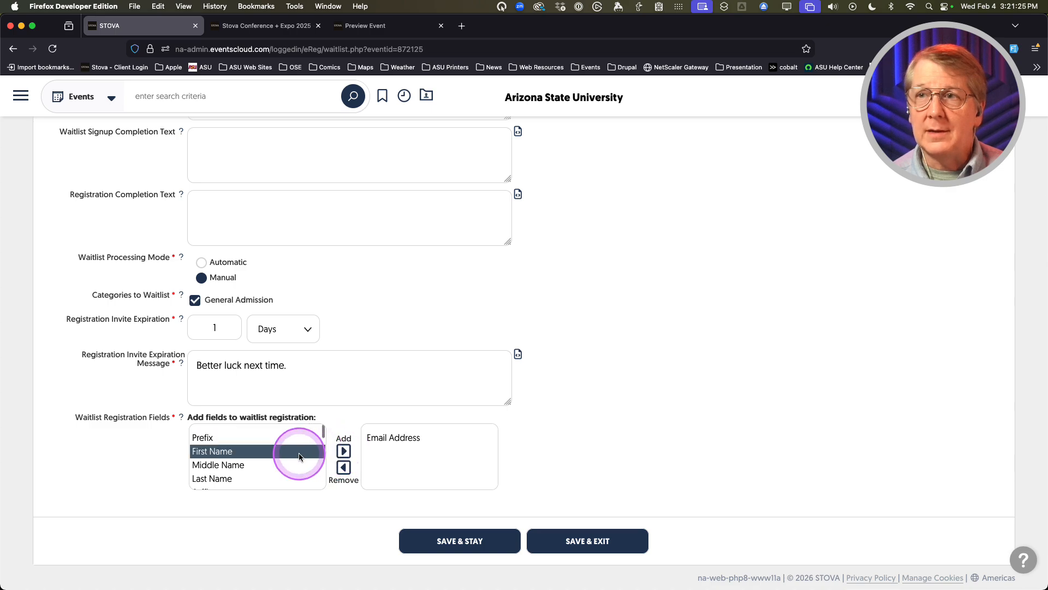
left_click(343, 450)
left_click(271, 457)
scroll(271, 457, "down", 2)
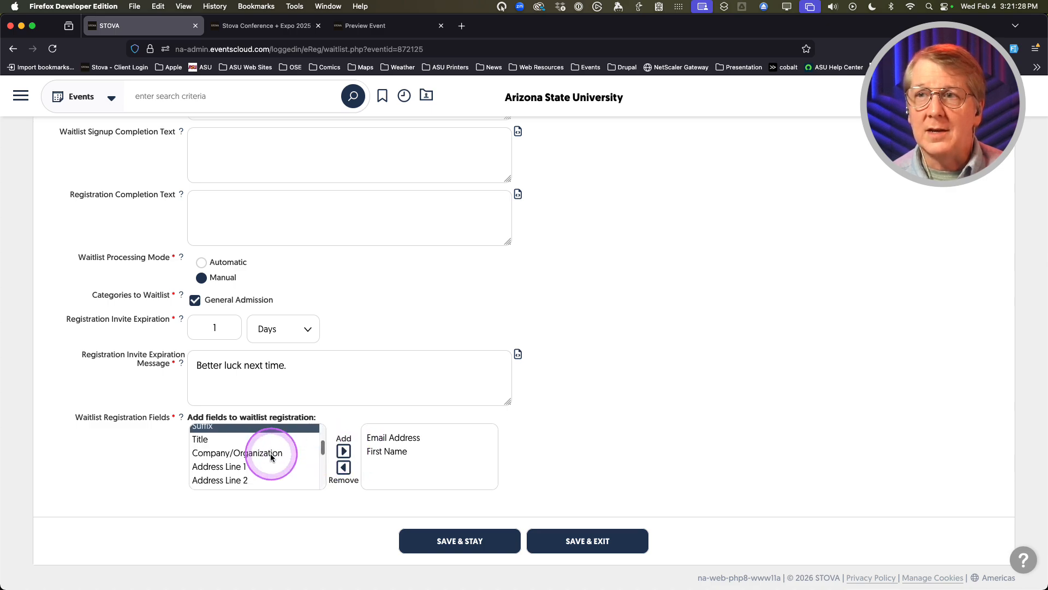
scroll(271, 456, "up", 1)
left_click(258, 434)
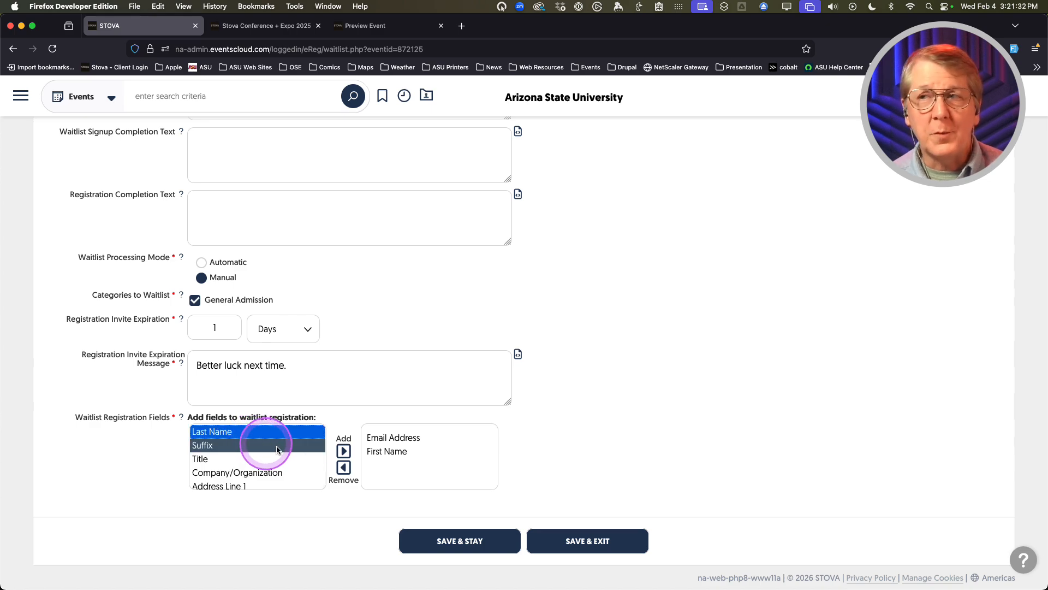
left_click(342, 451)
scroll(275, 454, "down", 4)
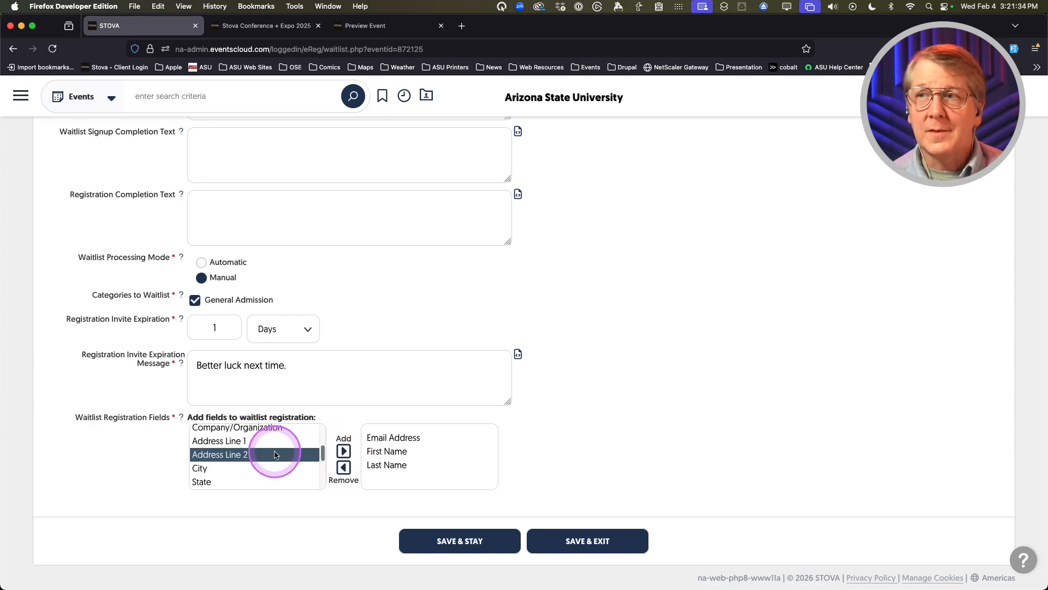
scroll(275, 455, "up", 6)
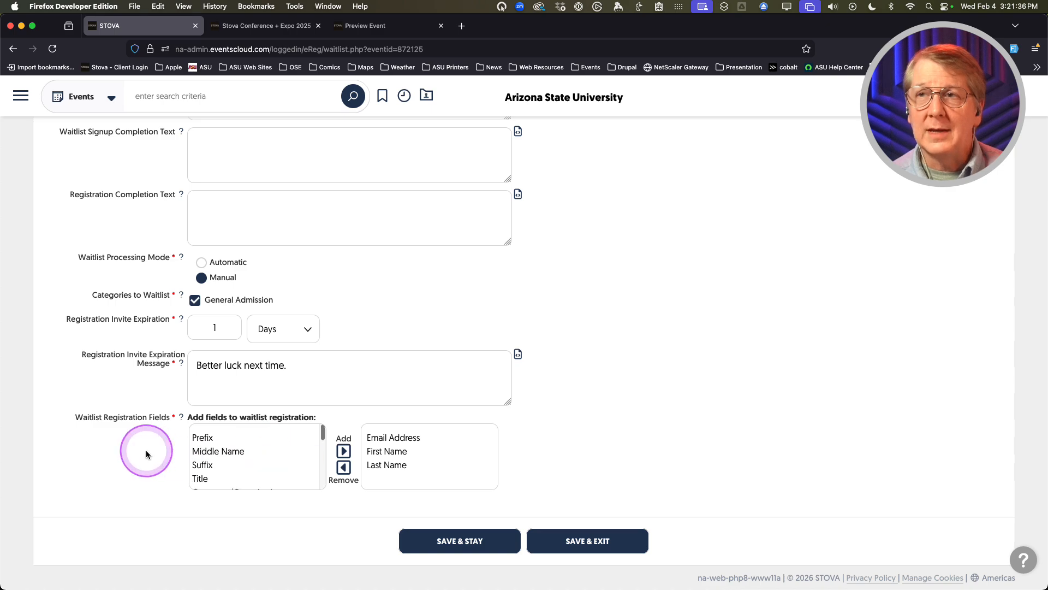
scroll(146, 451, "up", 10)
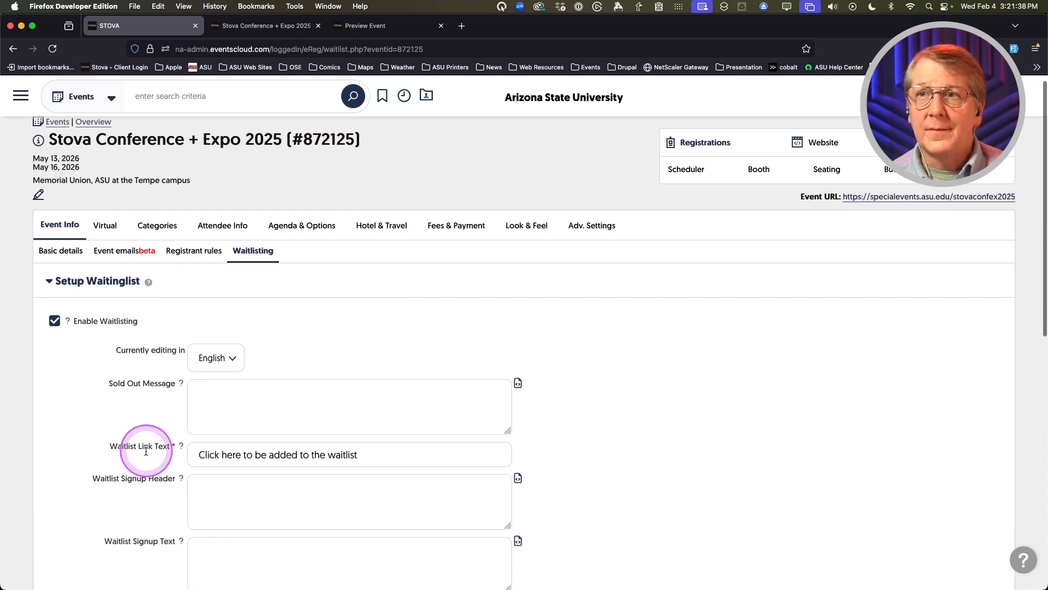
scroll(146, 455, "down", 10)
left_click(460, 540)
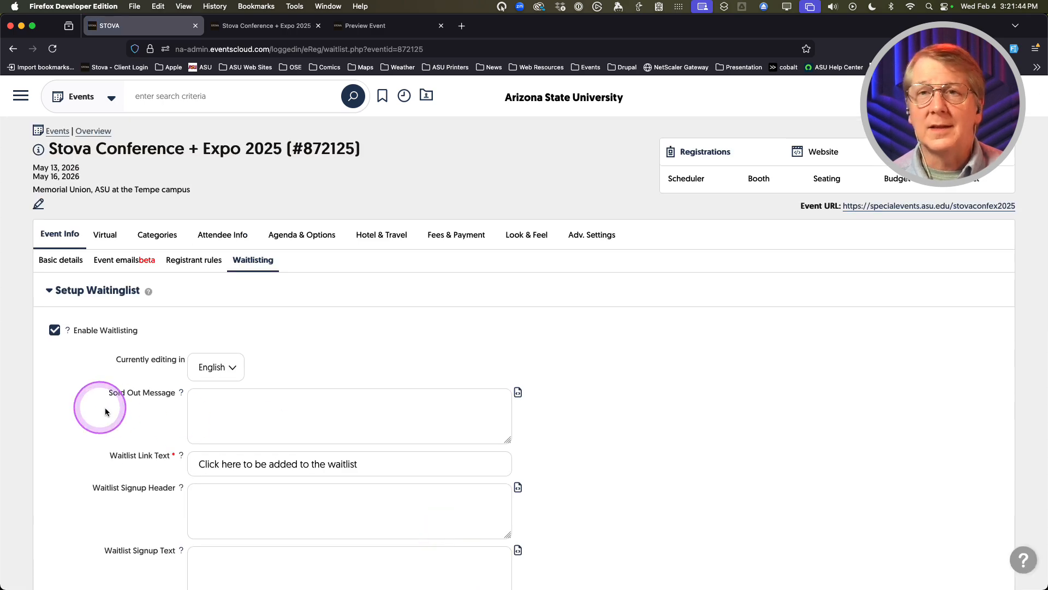
scroll(99, 419, "down", 3)
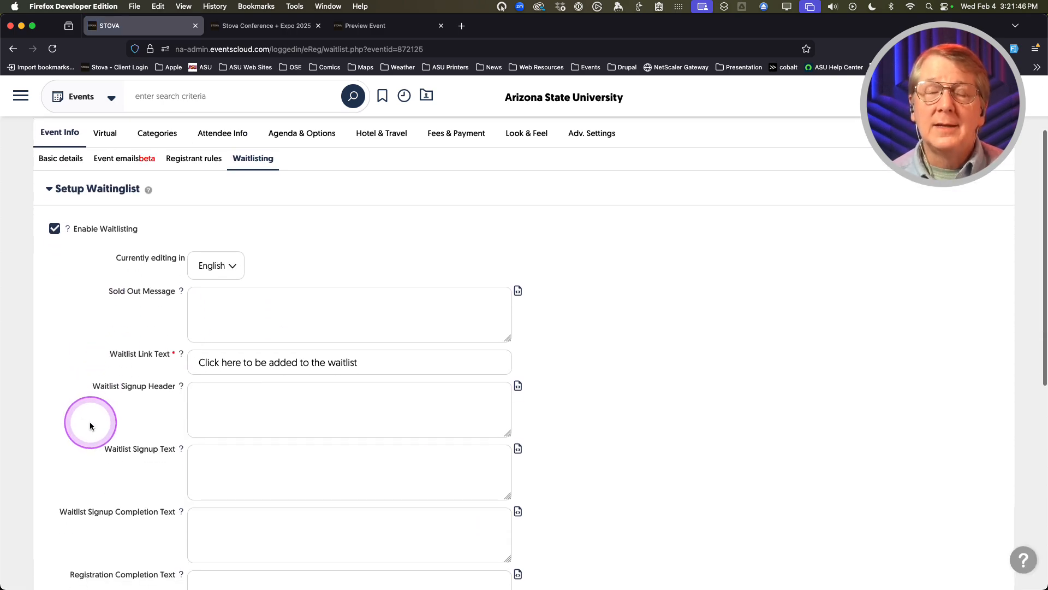
scroll(90, 426, "down", 1)
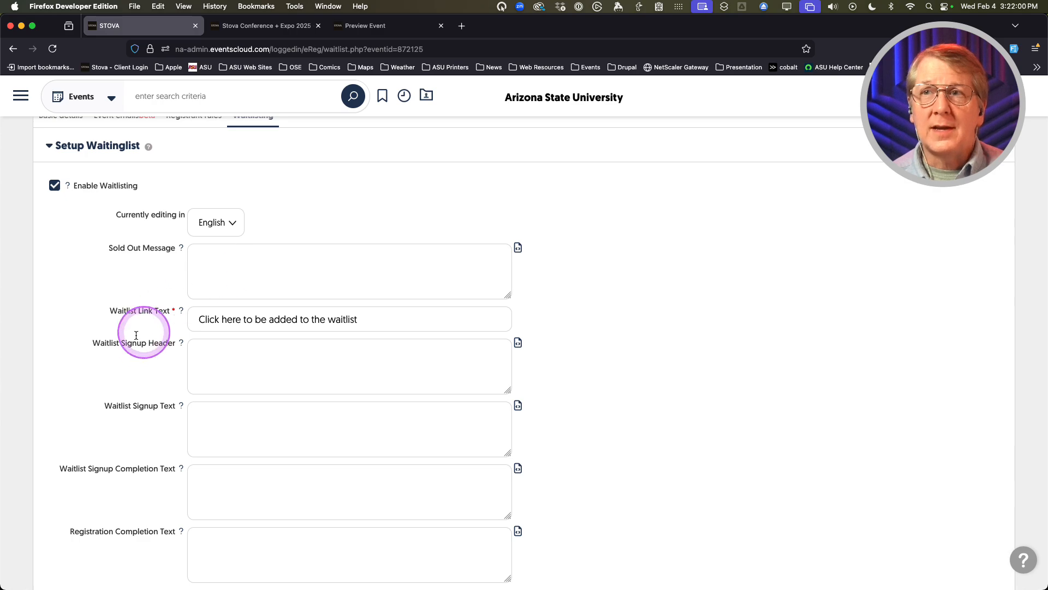
scroll(137, 333, "down", 1)
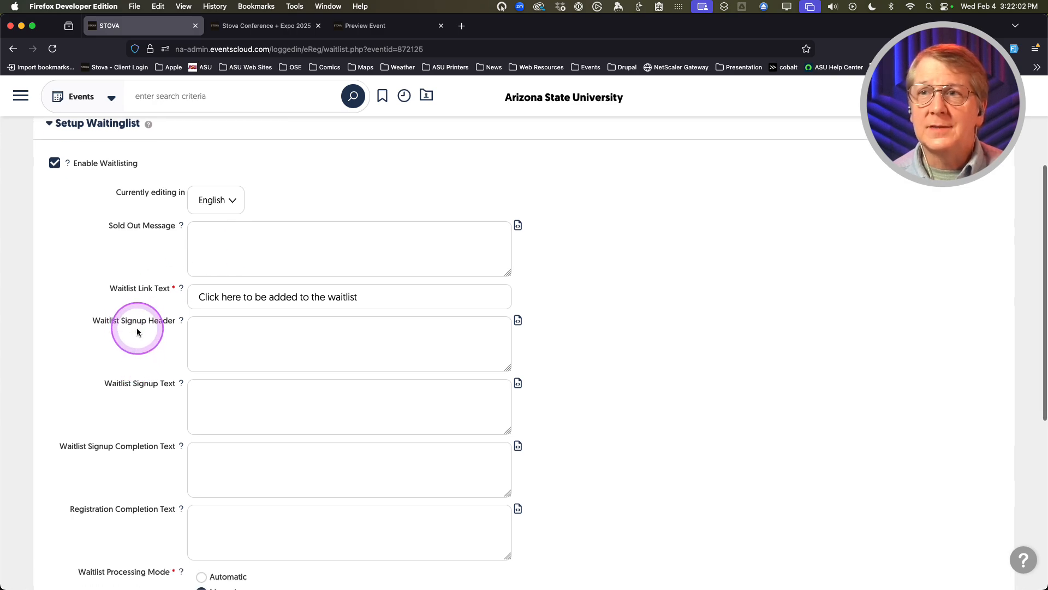
mouse_move(181, 322)
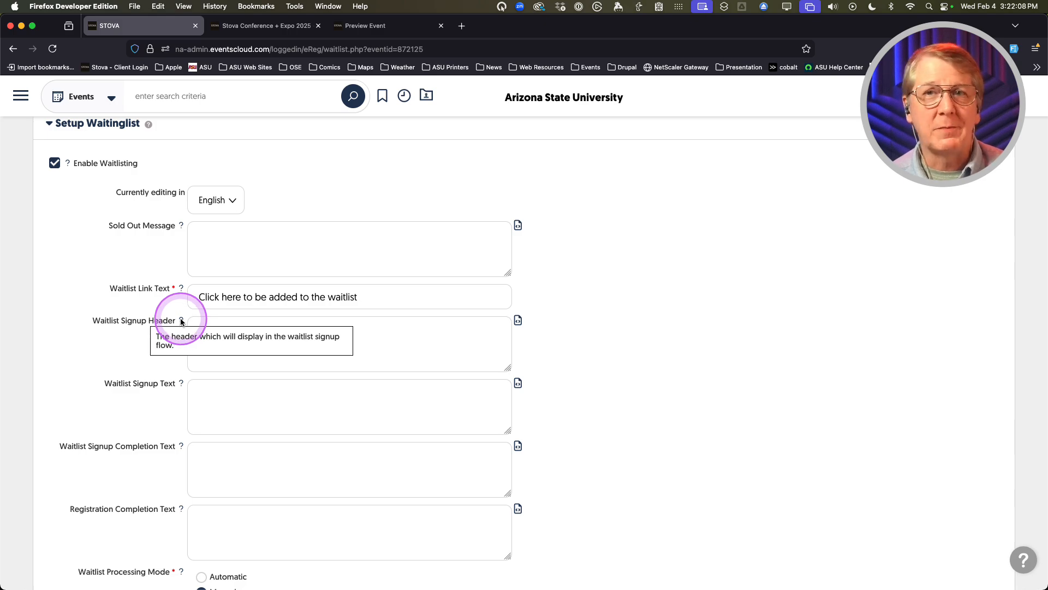
left_click(94, 356)
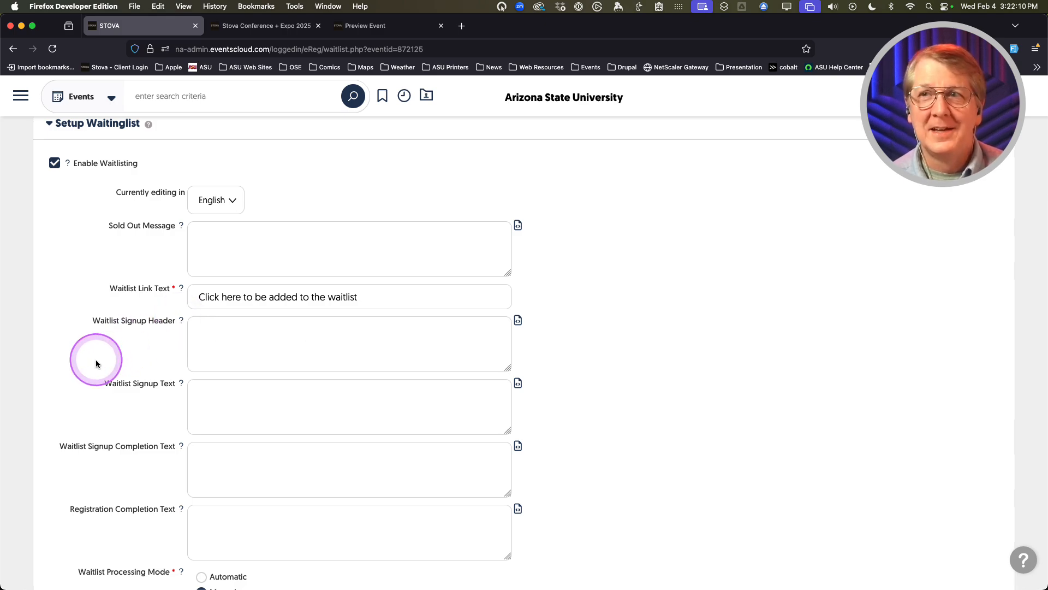
scroll(129, 355, "down", 1)
scroll(129, 358, "down", 1)
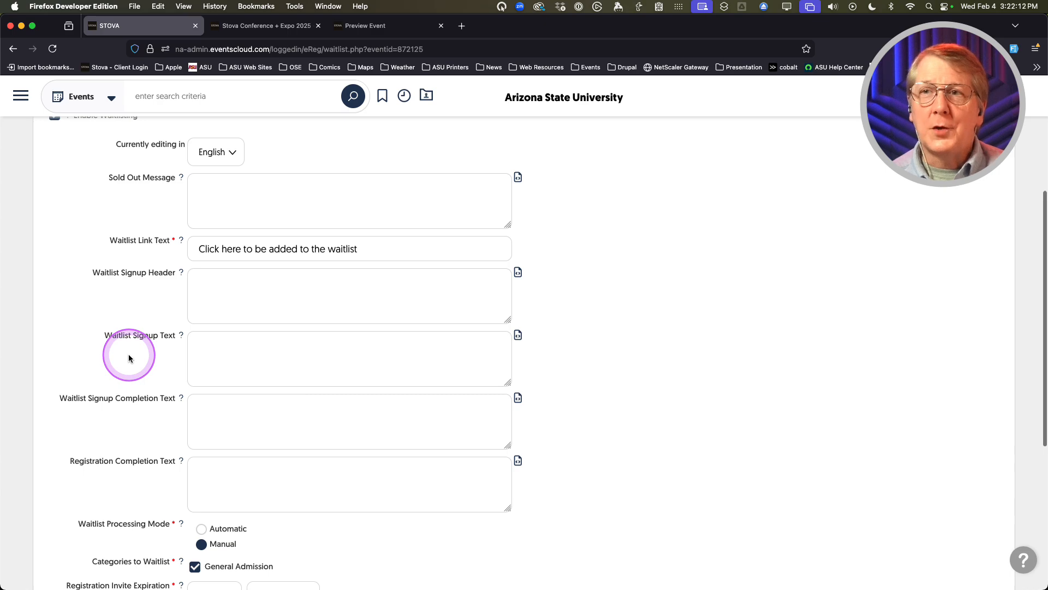
scroll(129, 358, "down", 2)
scroll(129, 358, "down", 3)
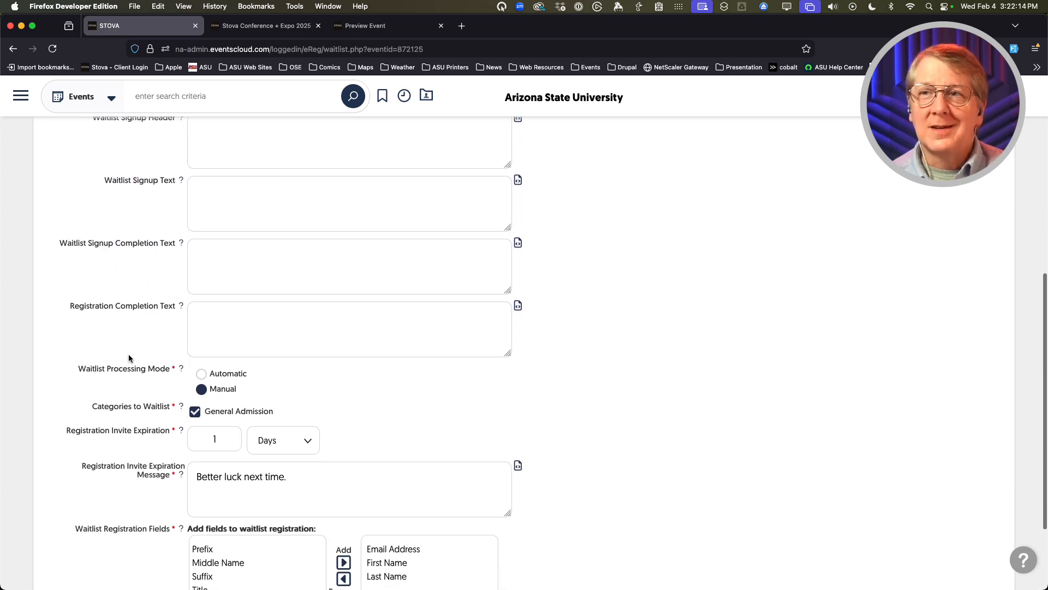
scroll(129, 355, "up", 10)
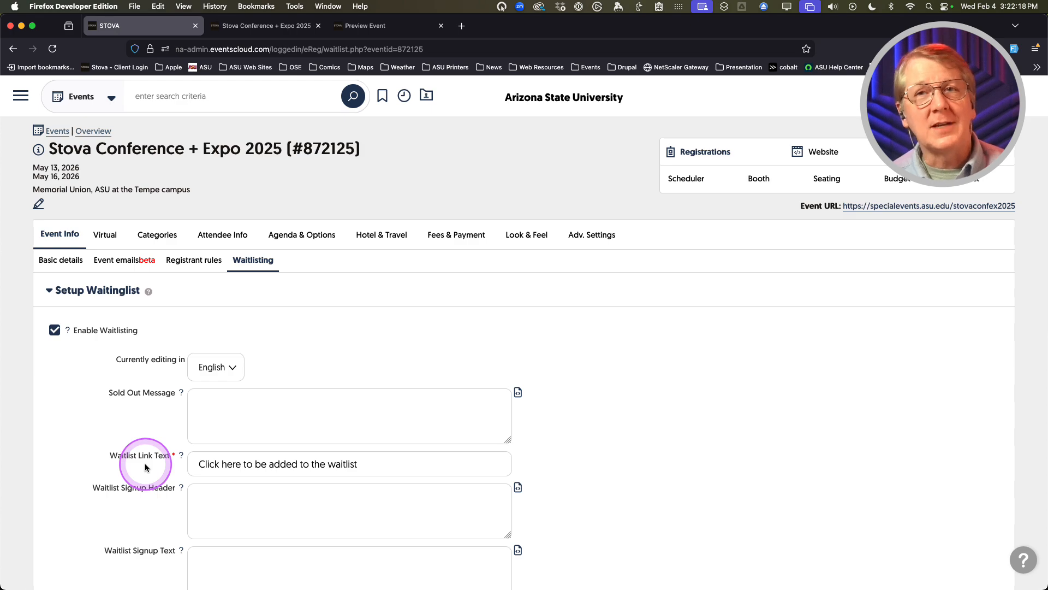
Bring up the Registrations menu listing registration settings, Reports & Functions and reports
left_click(151, 431)
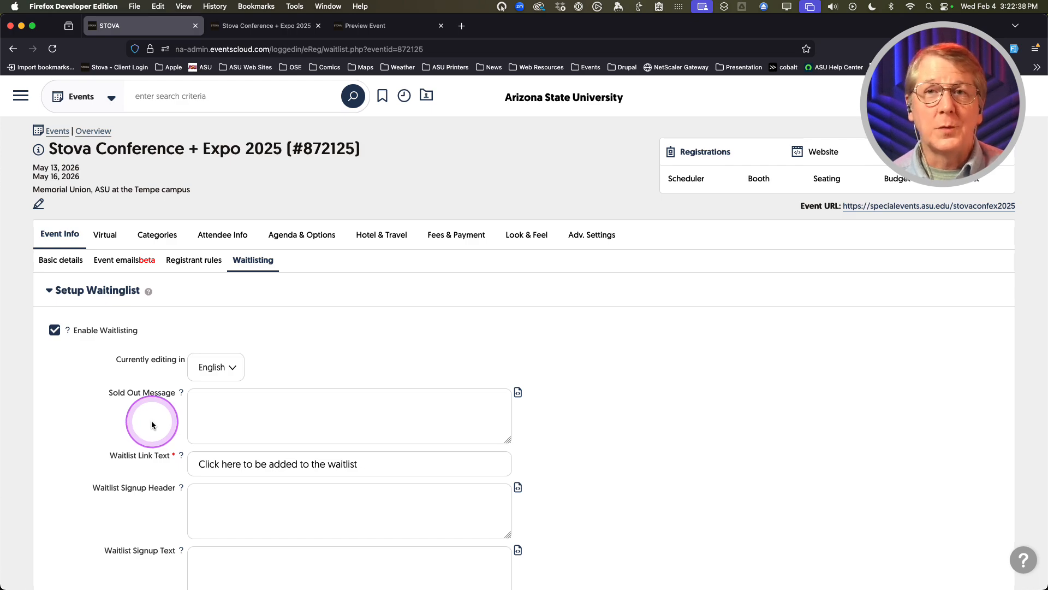
left_click(151, 425)
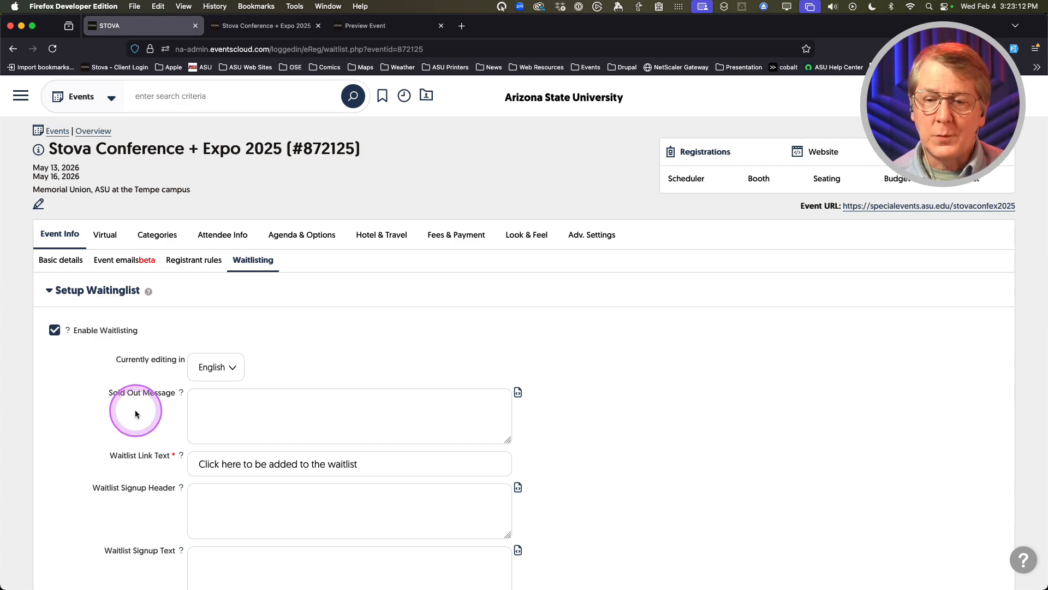
mouse_move(697, 153)
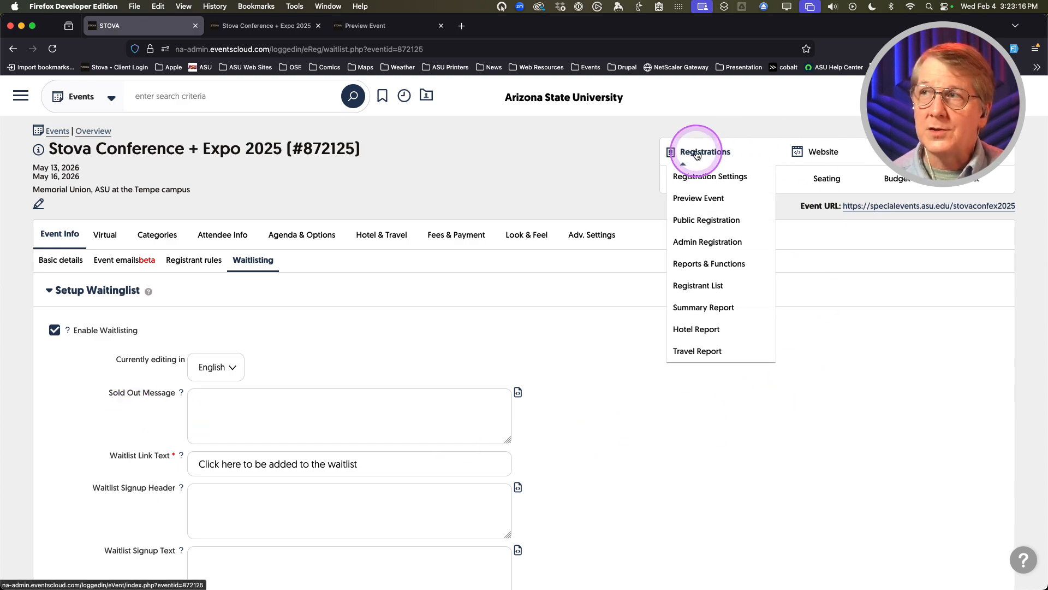
Open the Summary Report via Reports & Functions and review its zero-registration, $0.00 totals
left_click(694, 264)
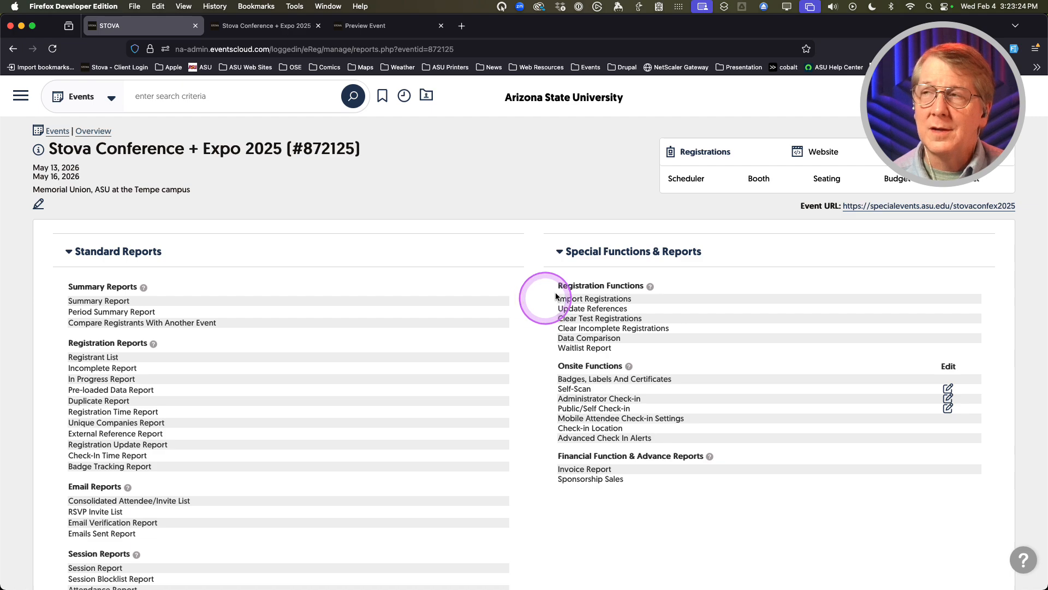
left_click(685, 154)
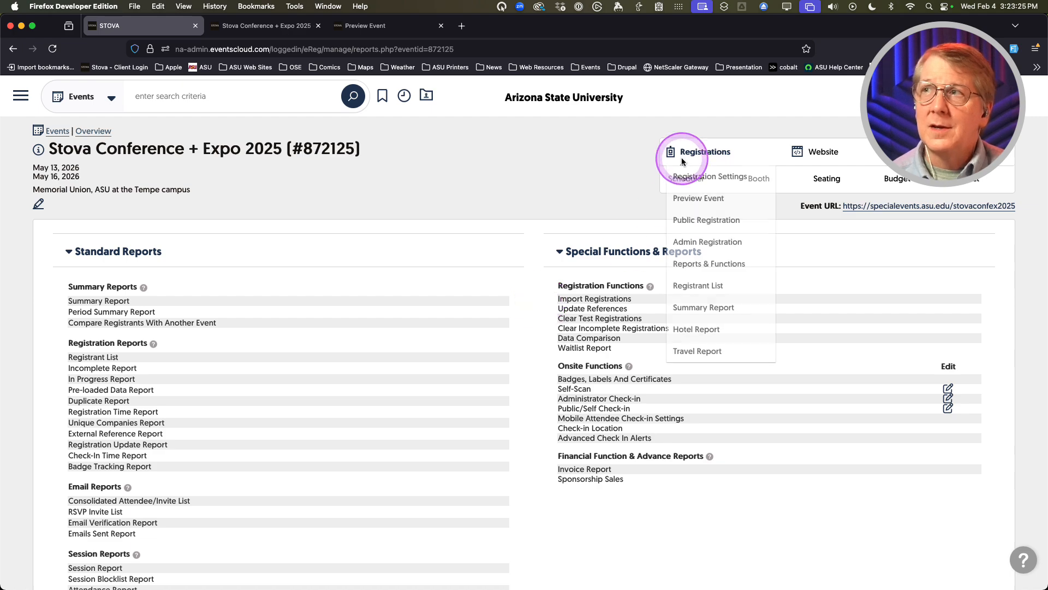
left_click(692, 308)
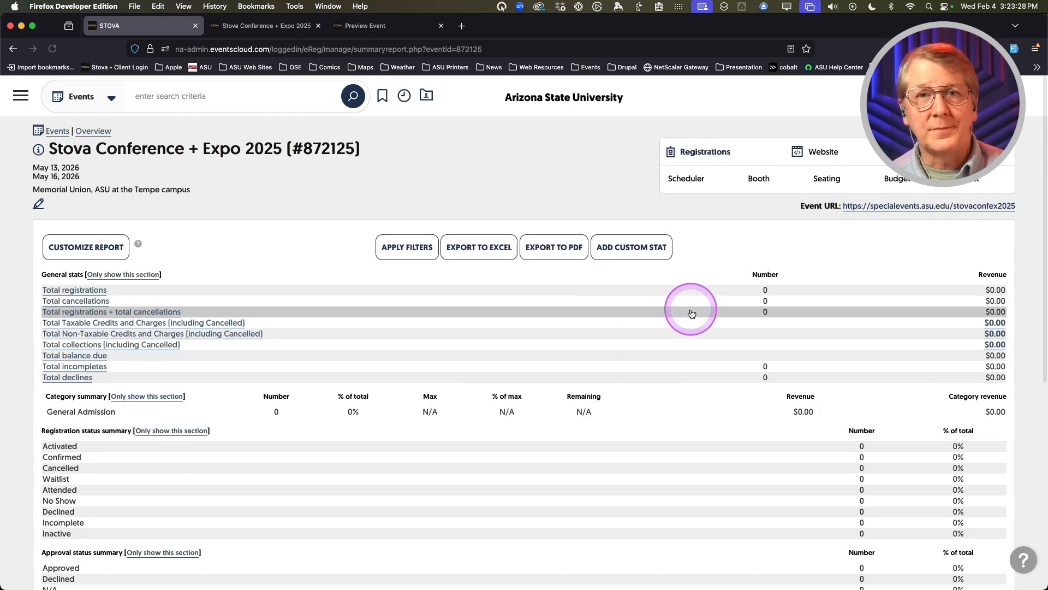
scroll(371, 454, "down", 3)
scroll(365, 457, "down", 3)
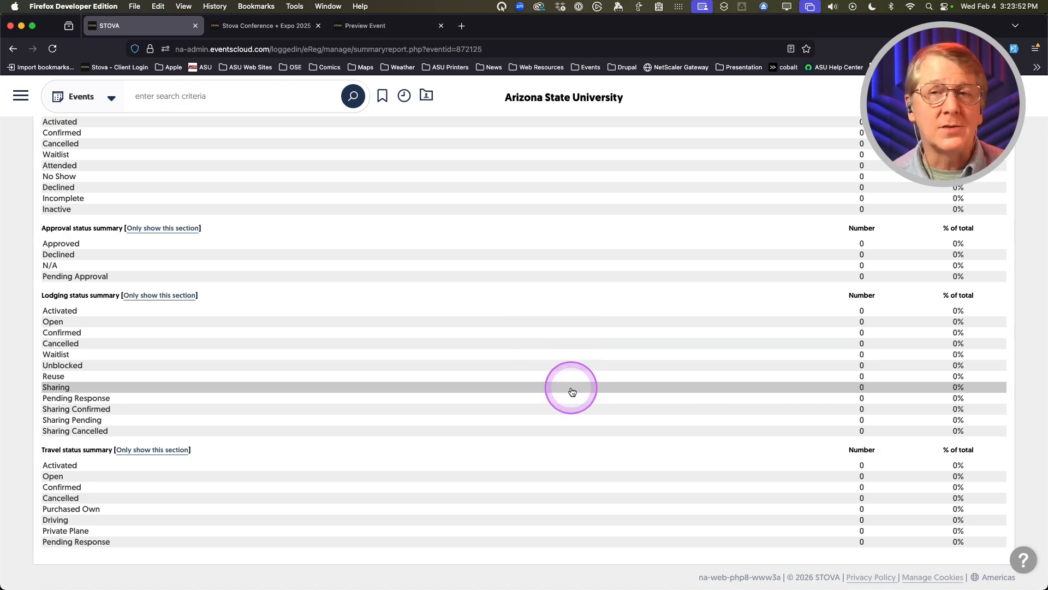
scroll(571, 391, "up", 6)
Find the Waitlist Report on Reports & Functions by searching 'wait' and open it, showing 0 records
left_click(704, 152)
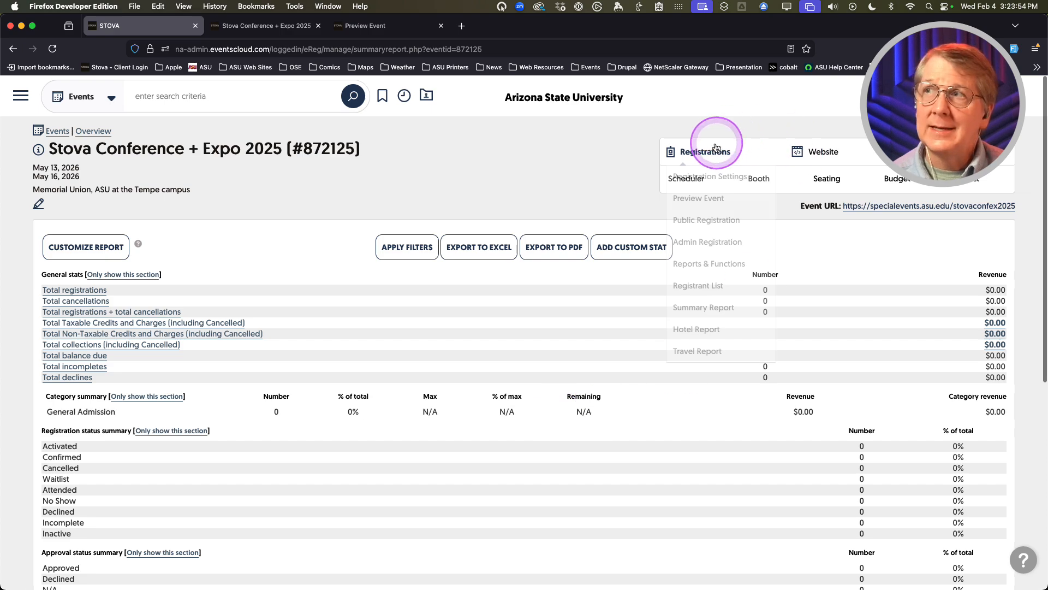
left_click(698, 265)
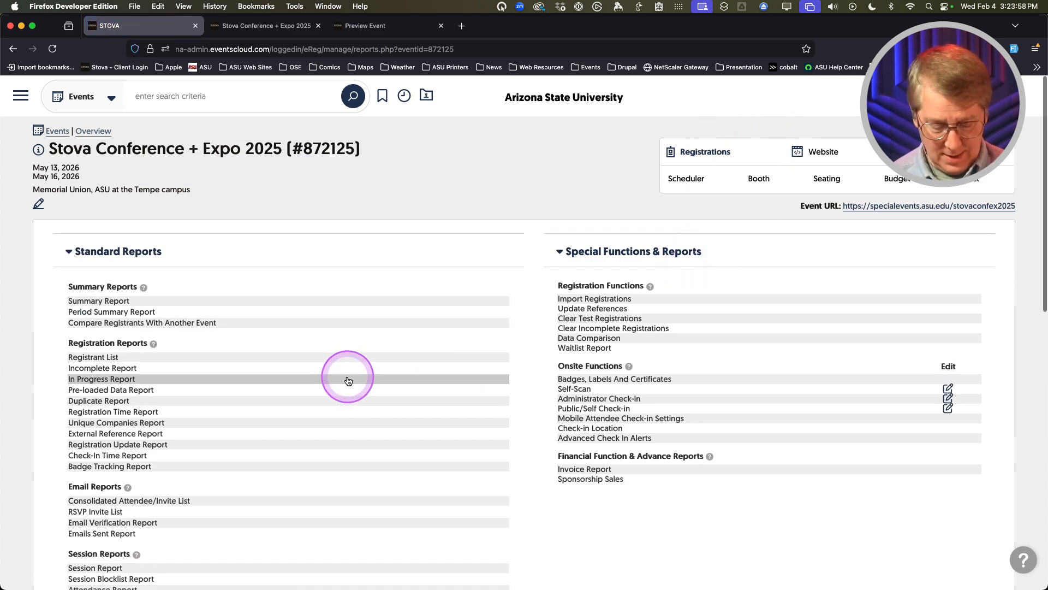
key("super+f")
type("wait")
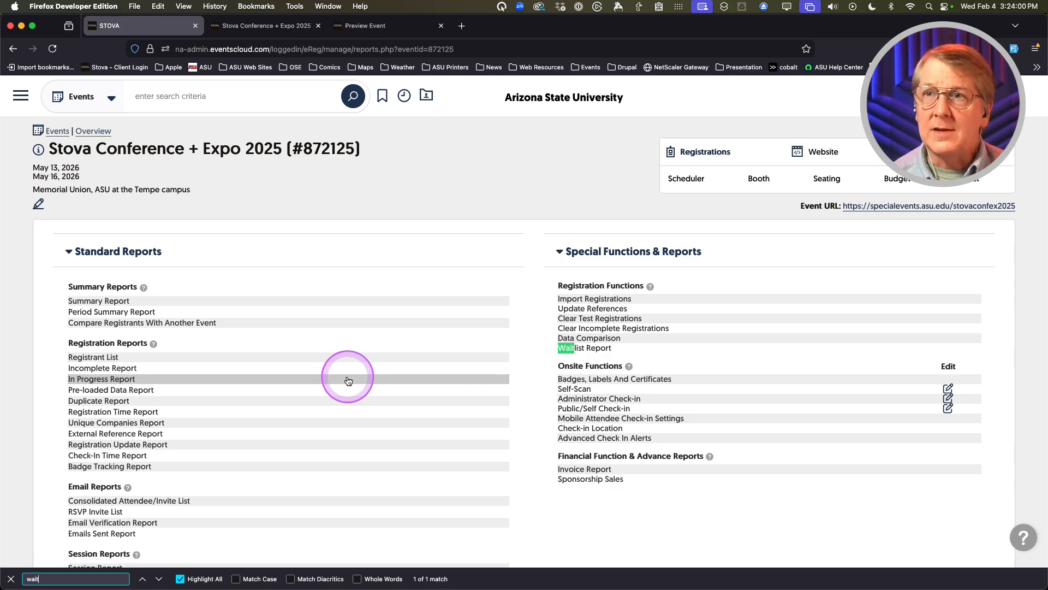
left_click(158, 579)
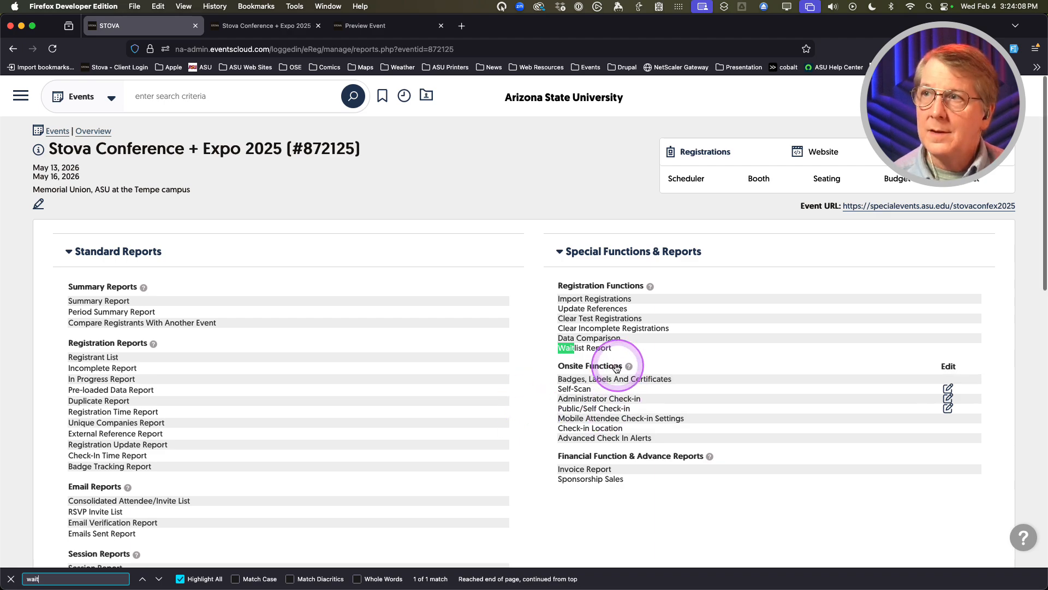
left_click(590, 353)
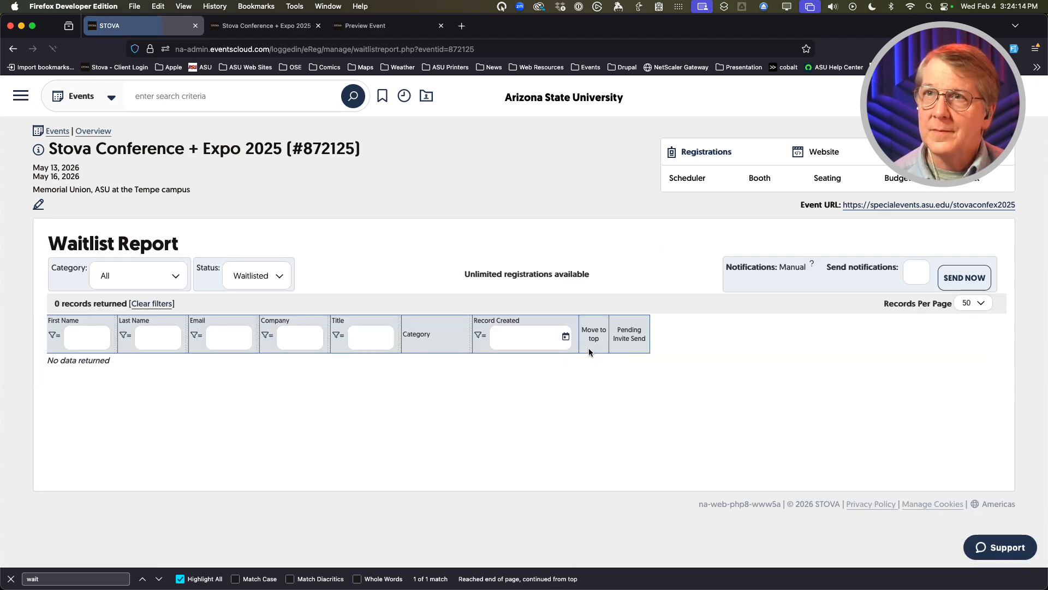
left_click(589, 348)
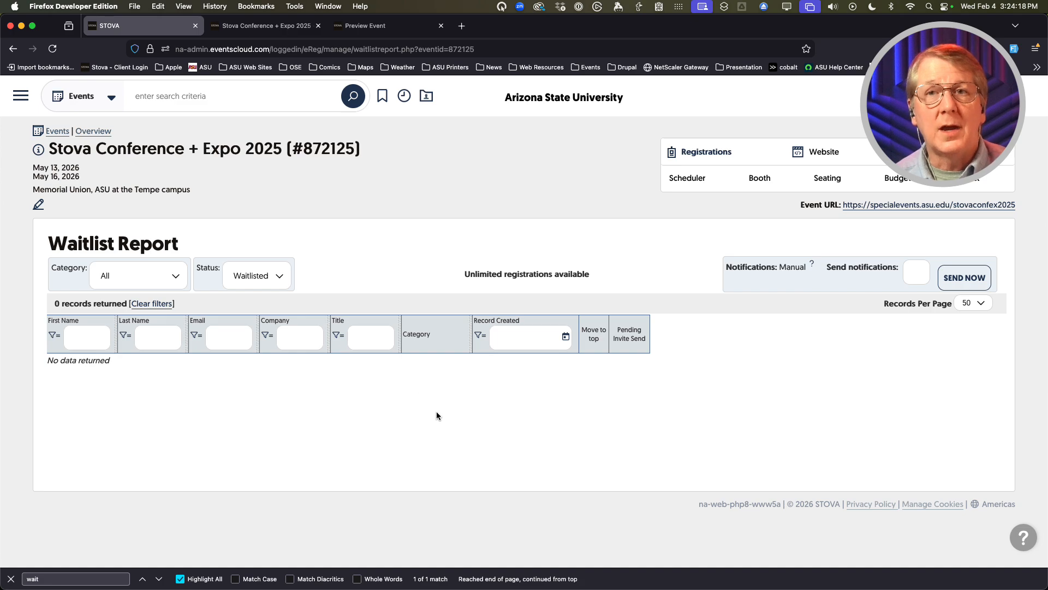
left_click(415, 416)
left_click(523, 417)
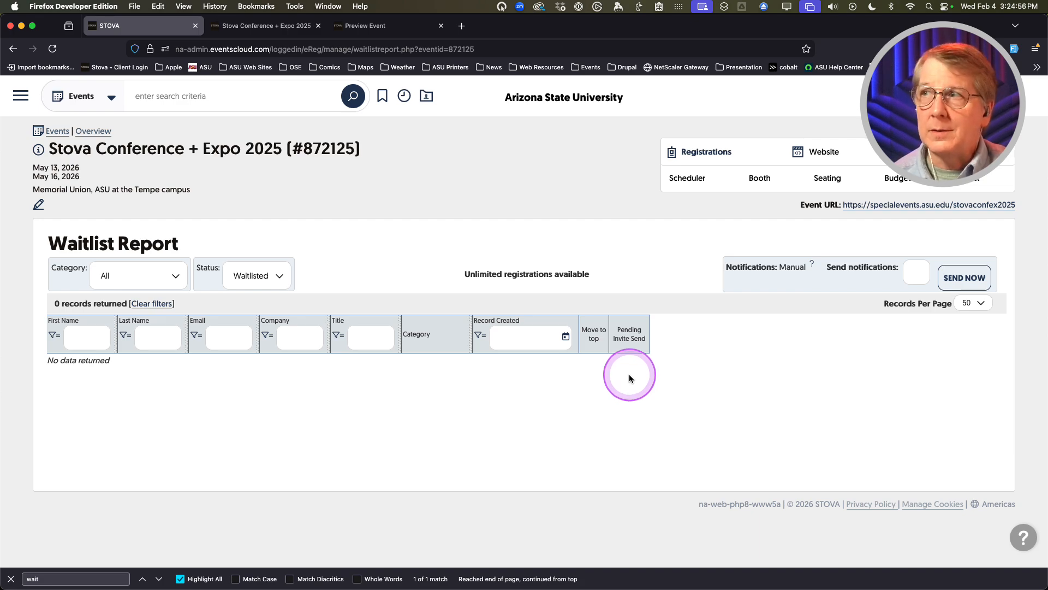
left_click(265, 273)
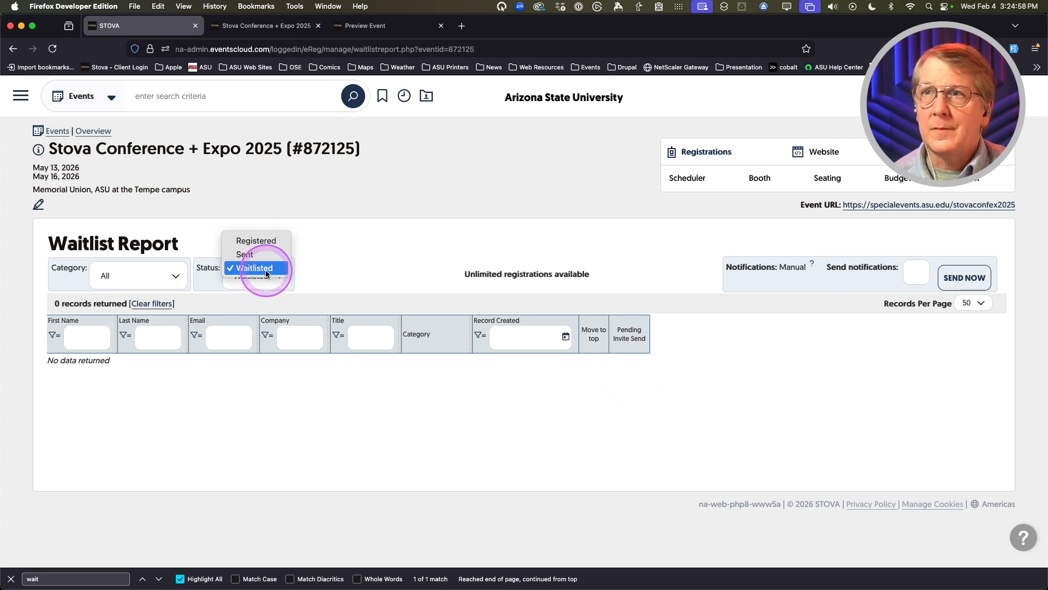
left_click(357, 273)
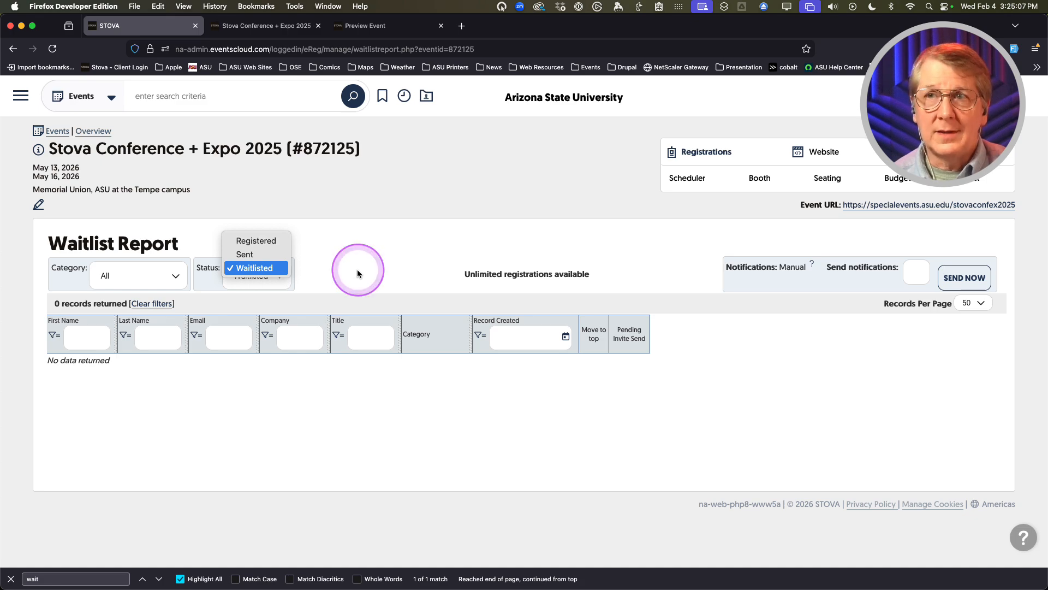
left_click(170, 275)
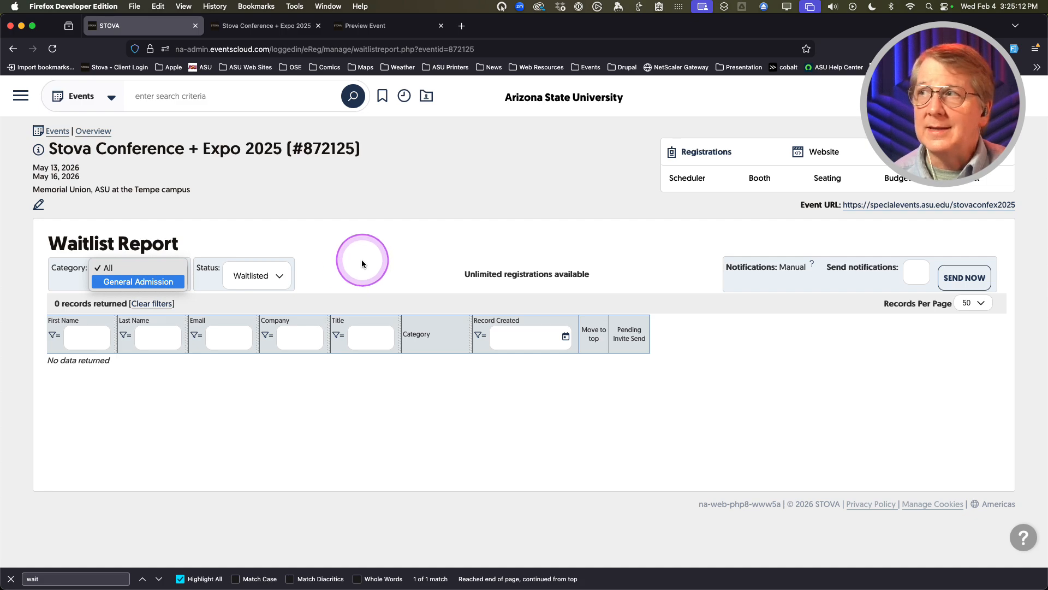
left_click(125, 269)
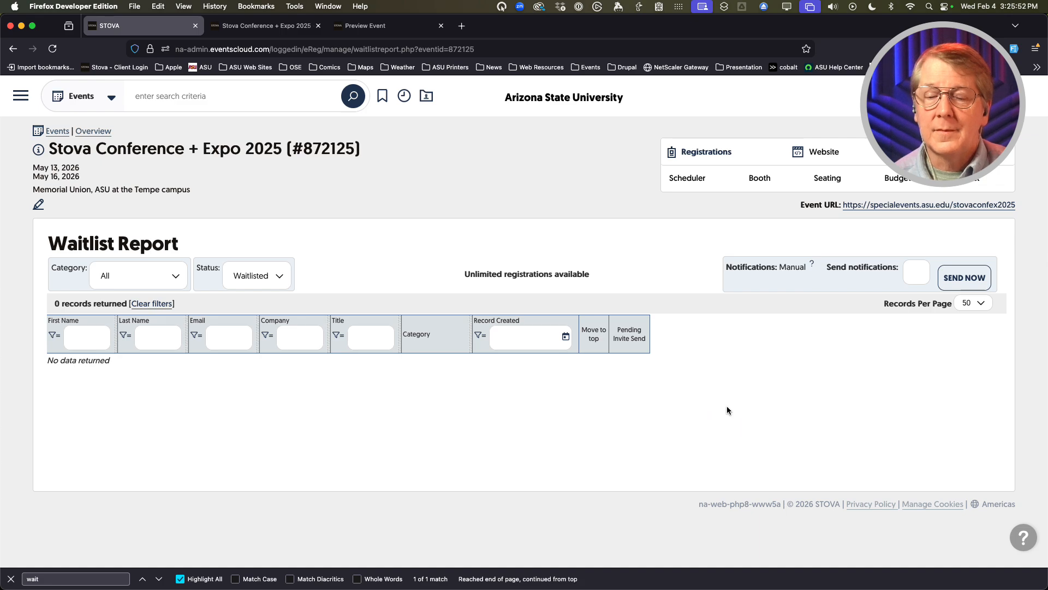
left_click(691, 159)
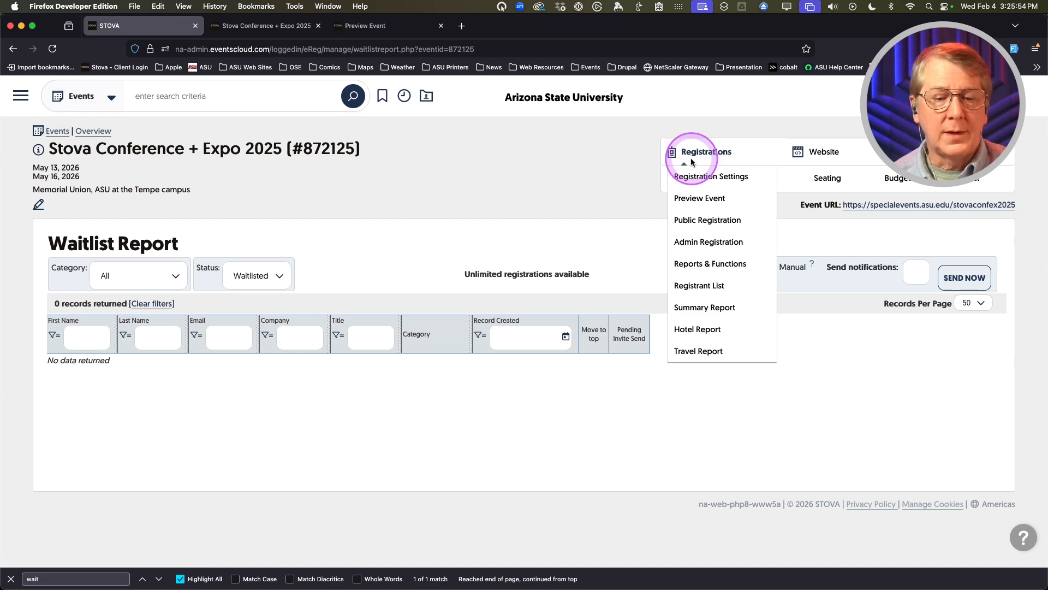